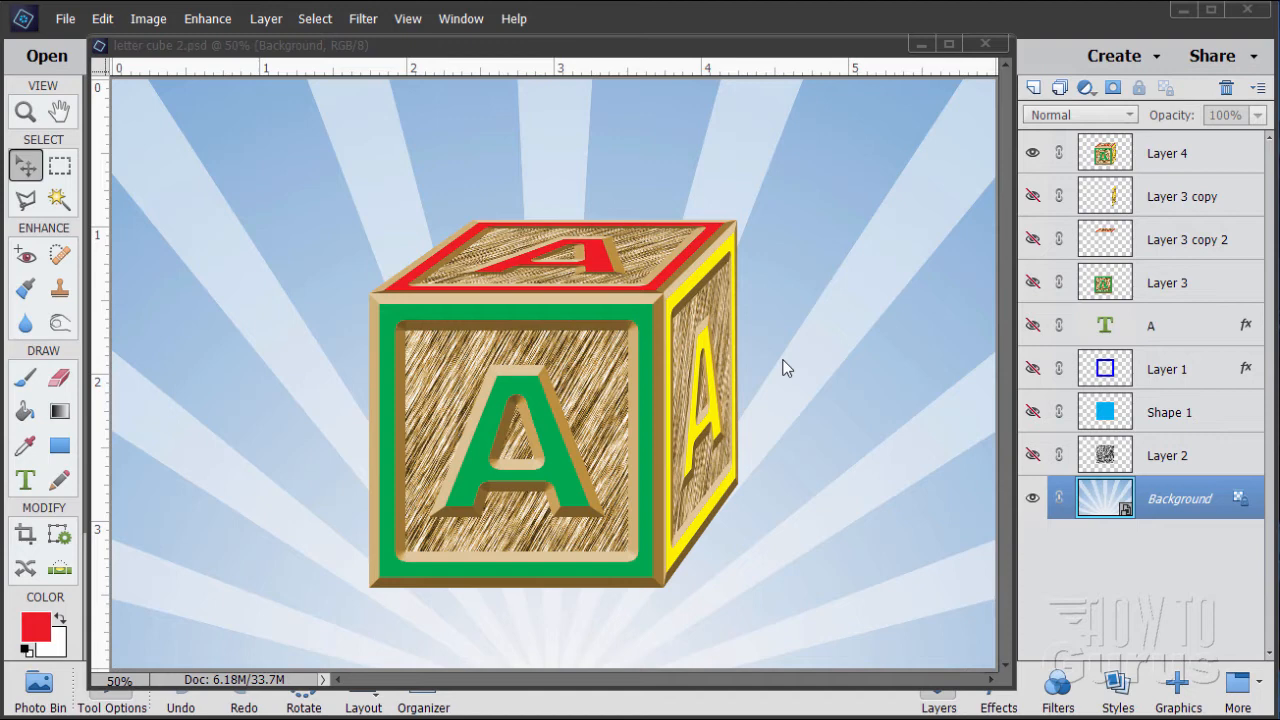
Close the letter cube document and create a blank 6 × 4 inch RGB document at 300 pixels/inch with a white background
click(756, 521)
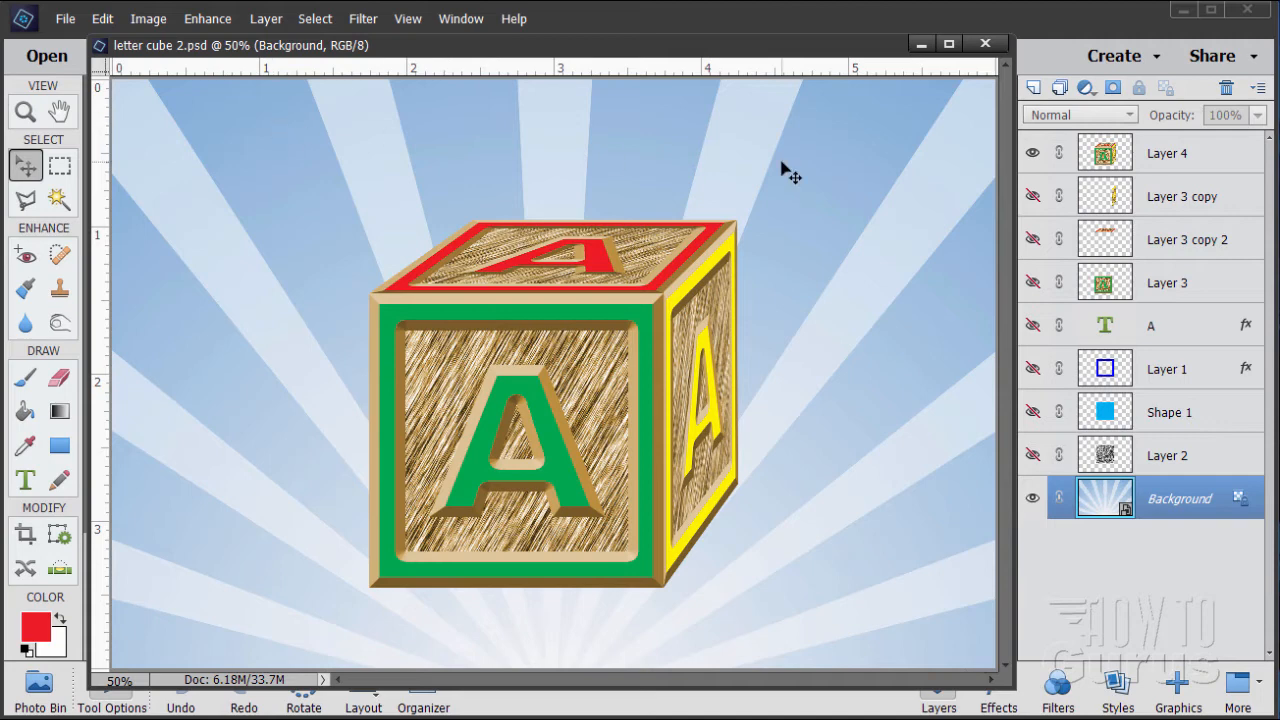
click(984, 44)
click(65, 18)
mouse_move(90, 45)
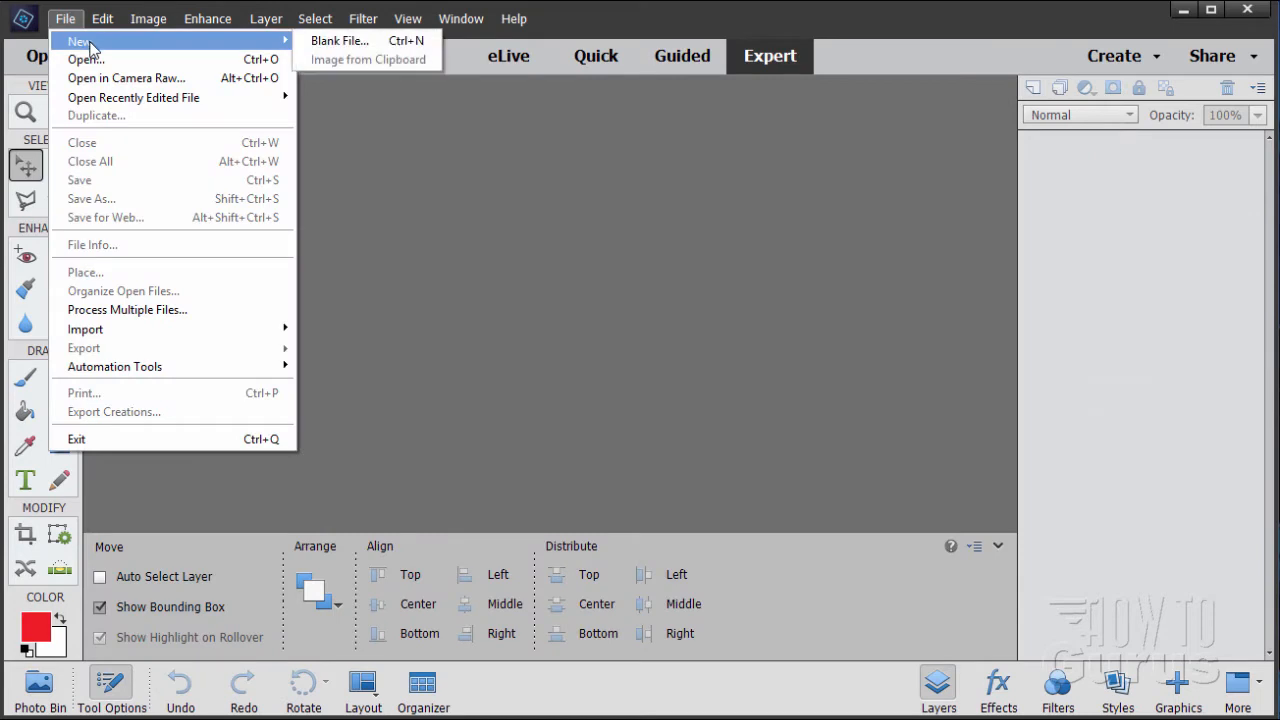
click(335, 41)
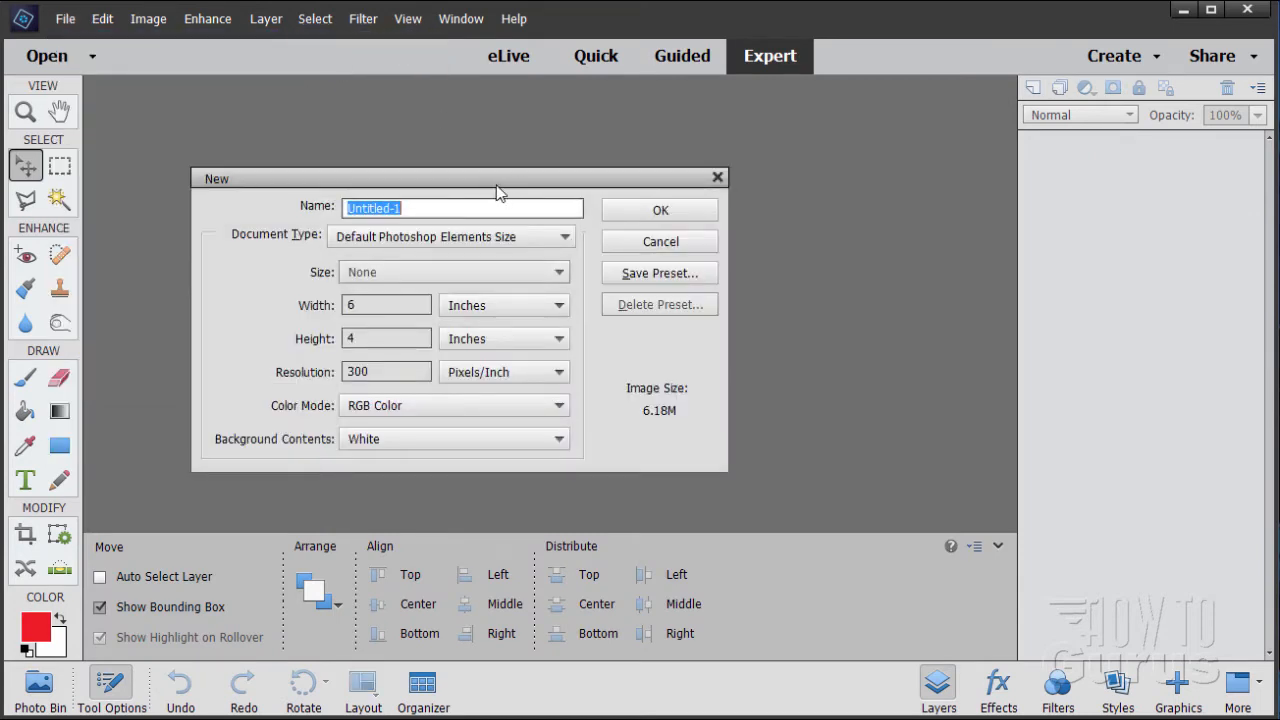
drag(497, 186, 531, 178)
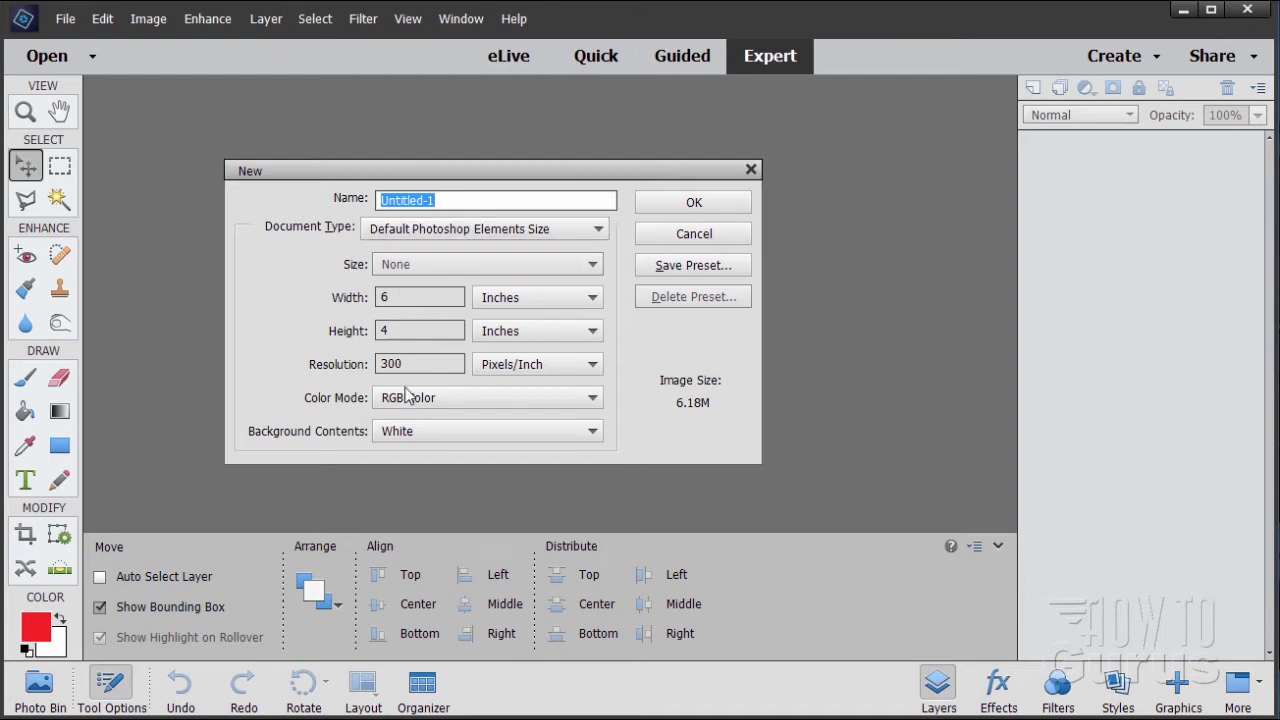
click(697, 205)
drag(470, 87, 548, 82)
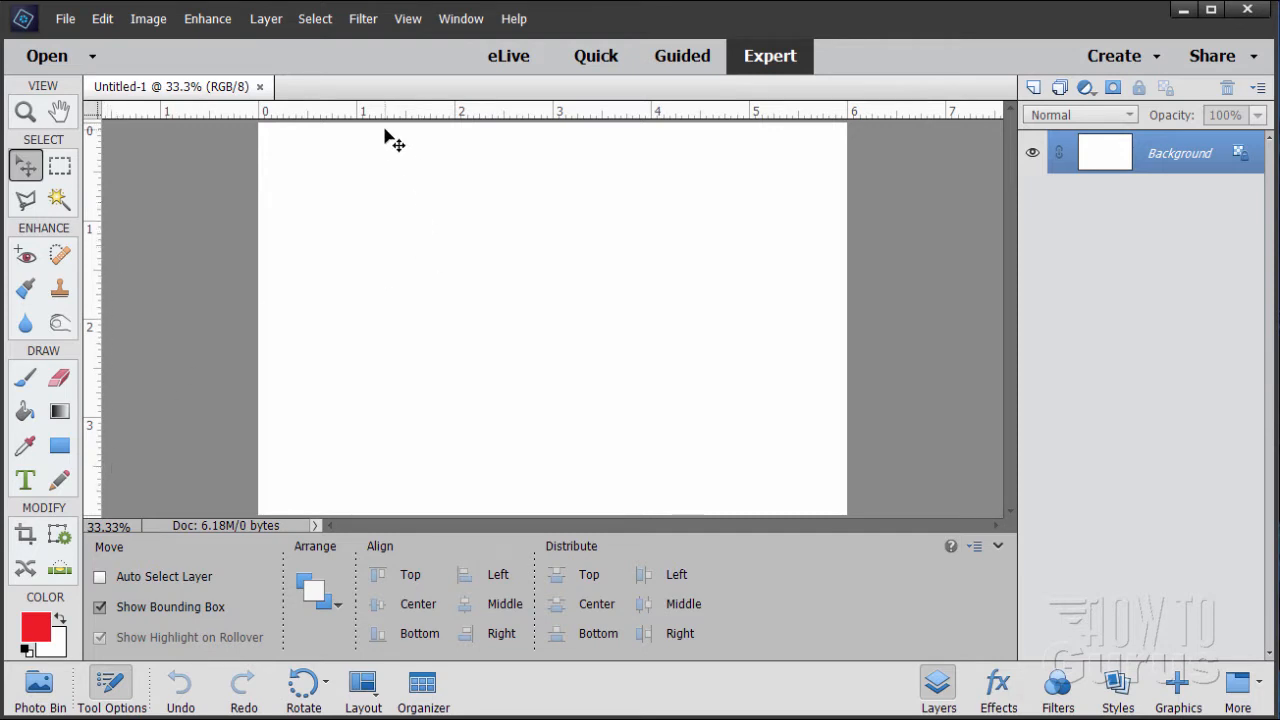
Add vertical guides at the 1 inch and 2 inch positions of the blank document
click(408, 19)
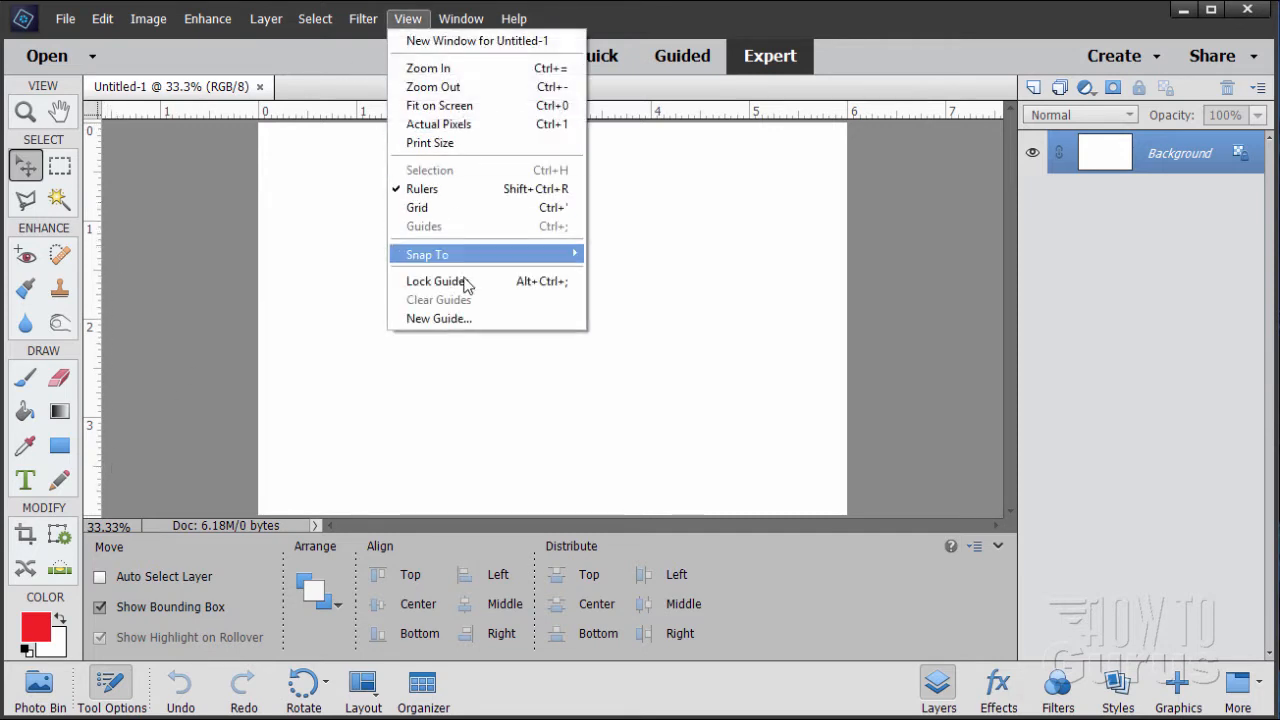
click(461, 320)
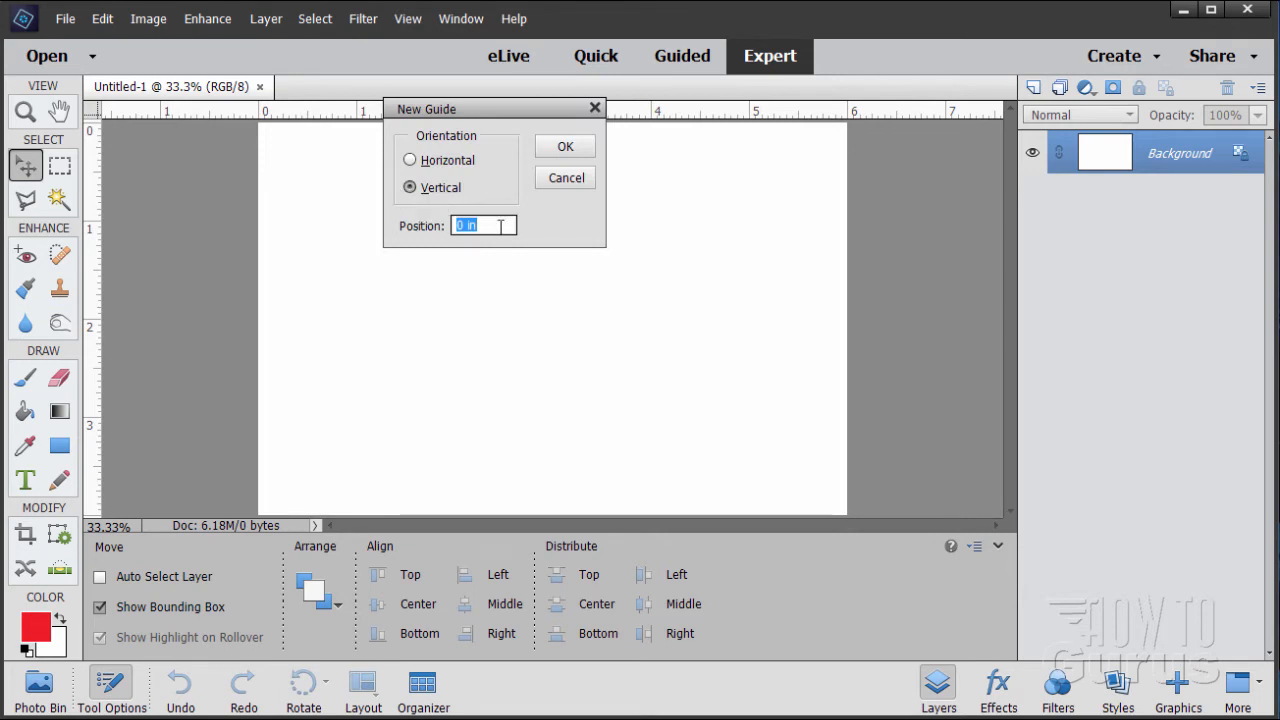
click(563, 148)
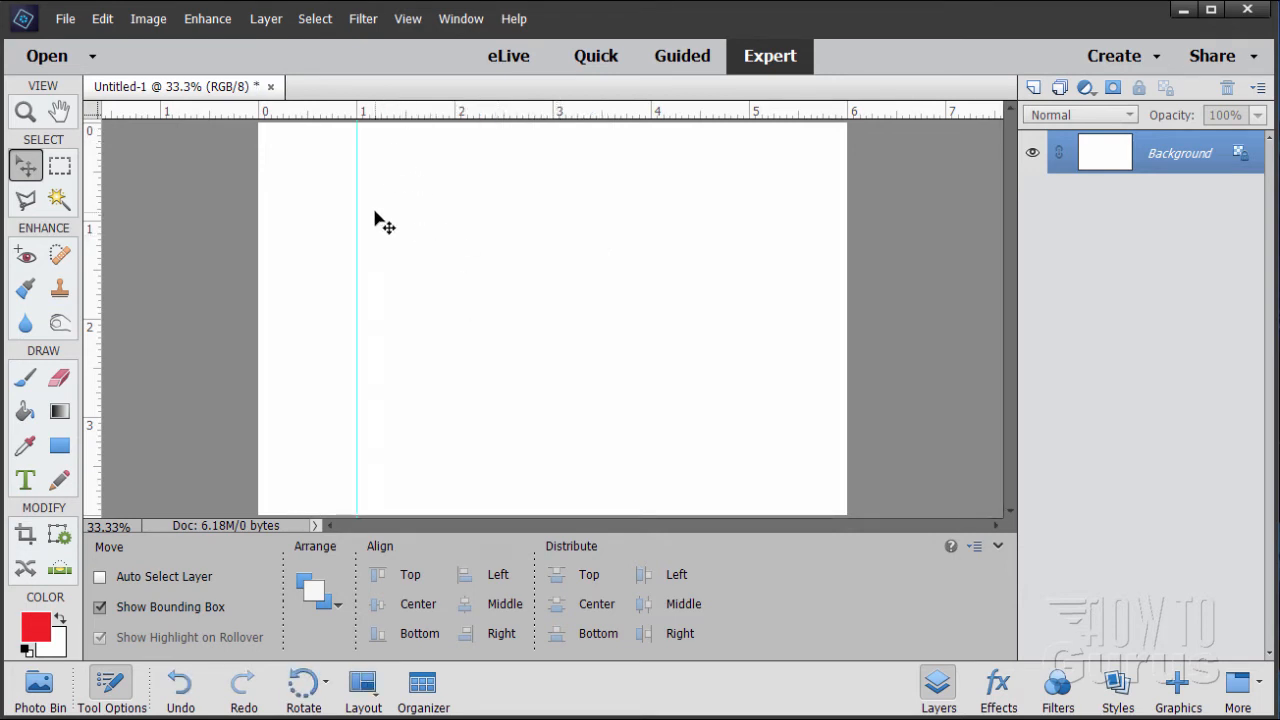
click(407, 18)
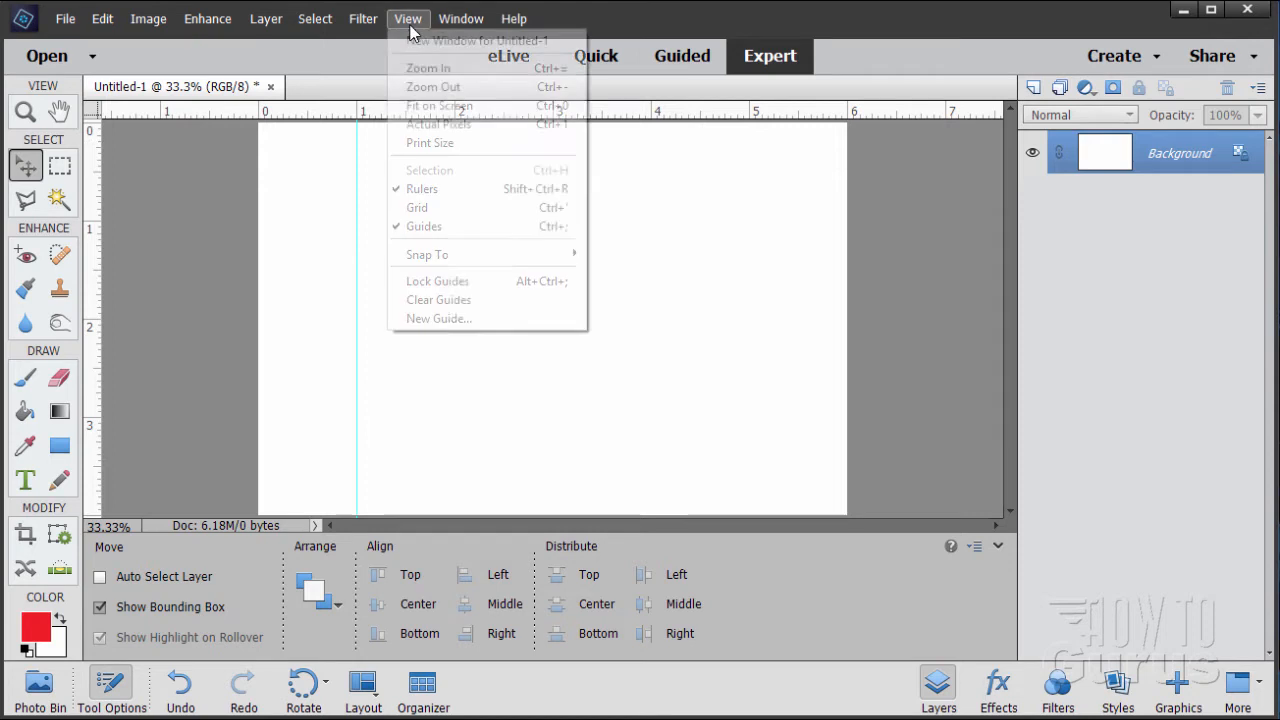
click(440, 317)
text(2)
click(566, 147)
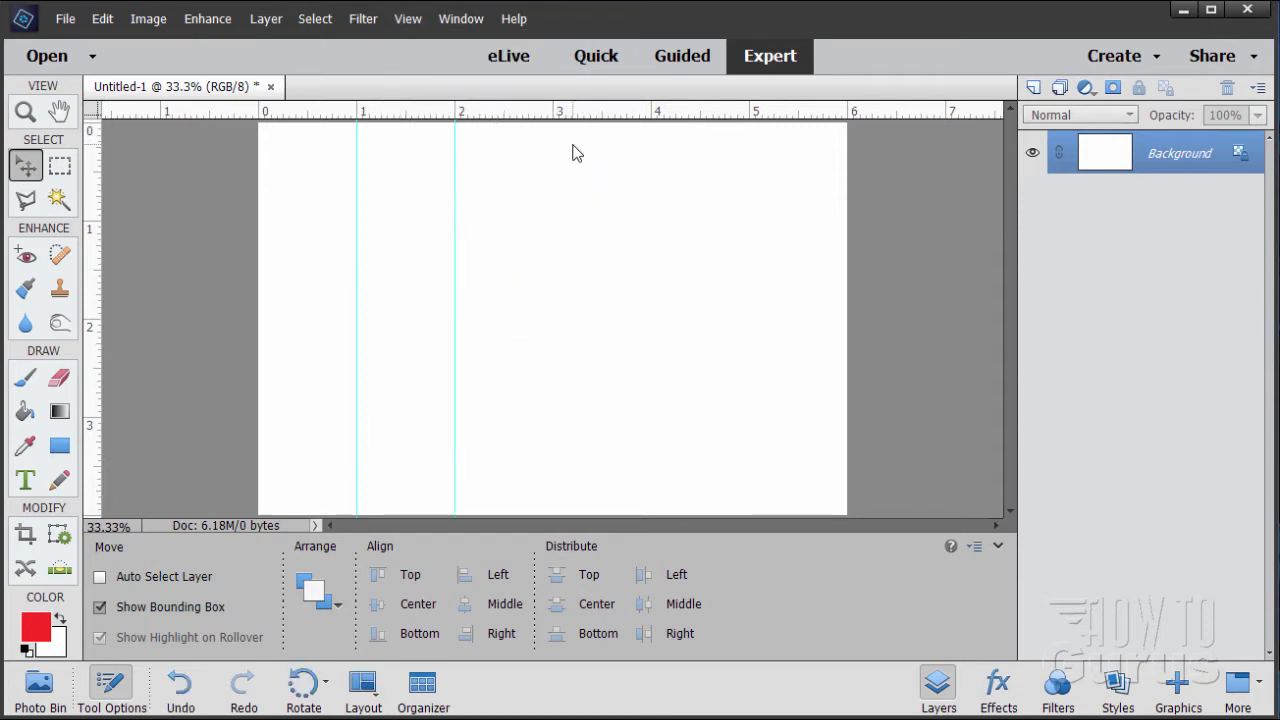
Add two more vertical guides, at 3 inches and 4 inches
click(408, 18)
click(460, 318)
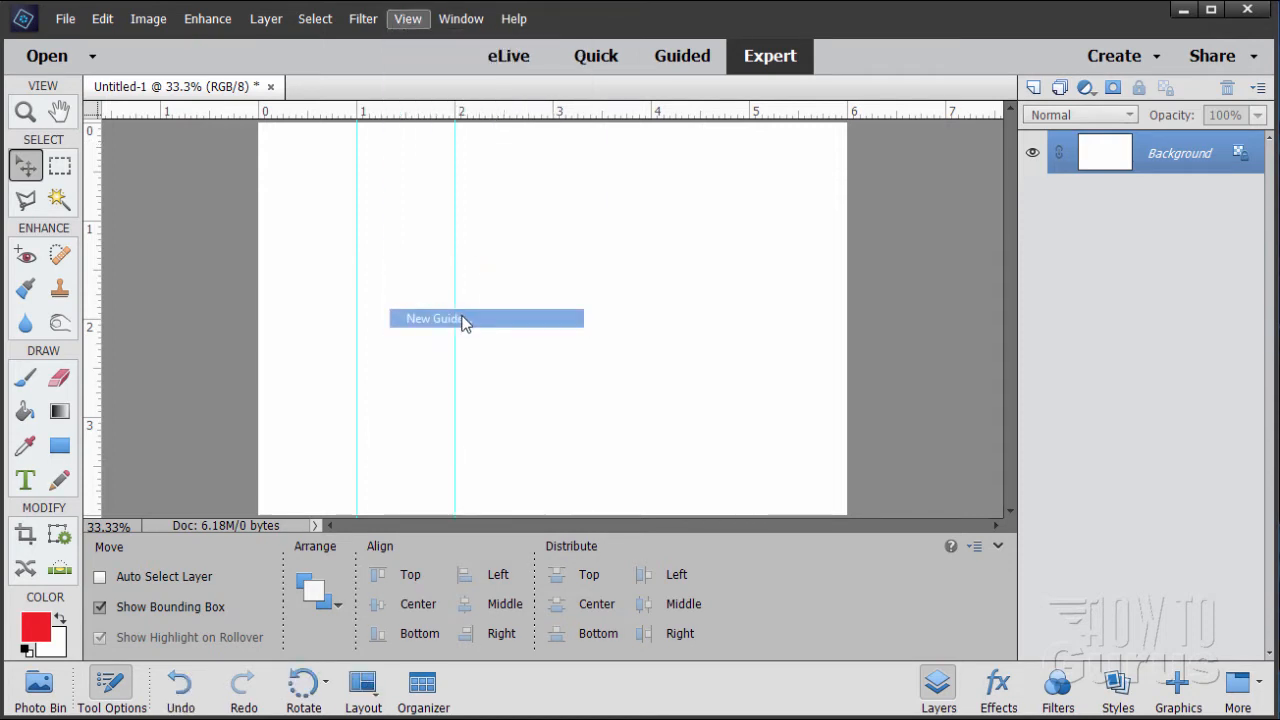
text(4)
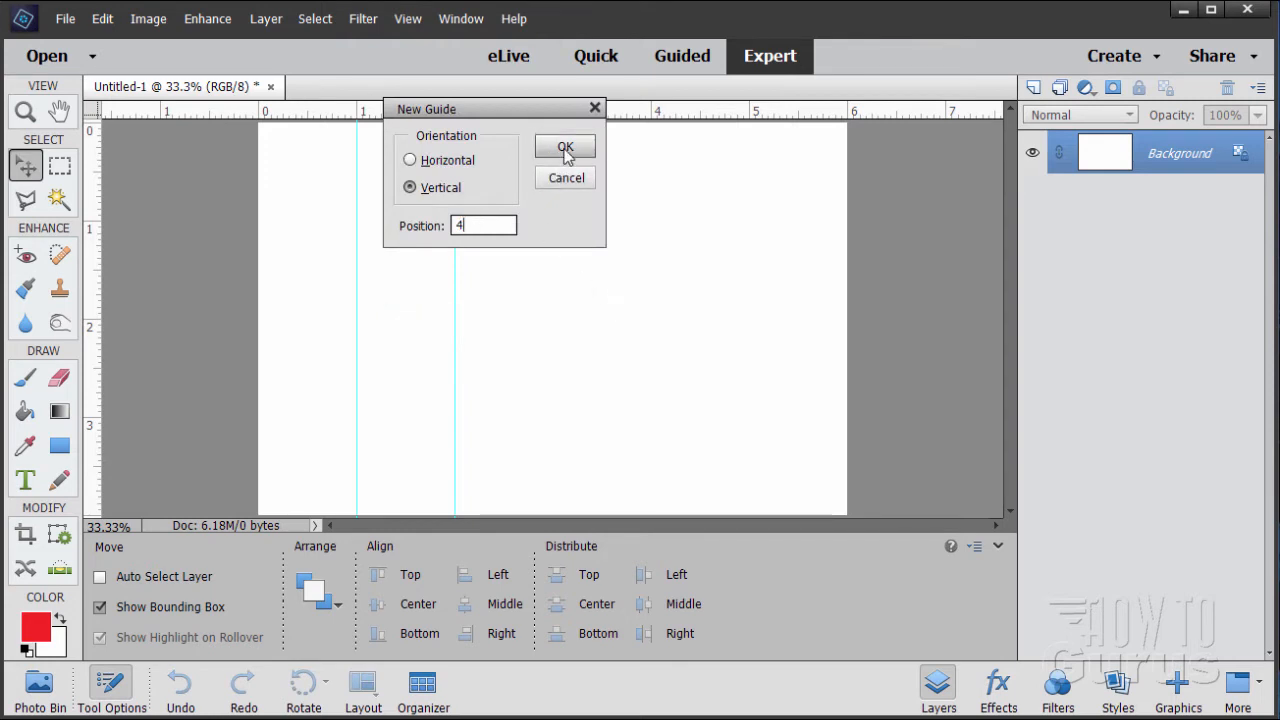
click(566, 149)
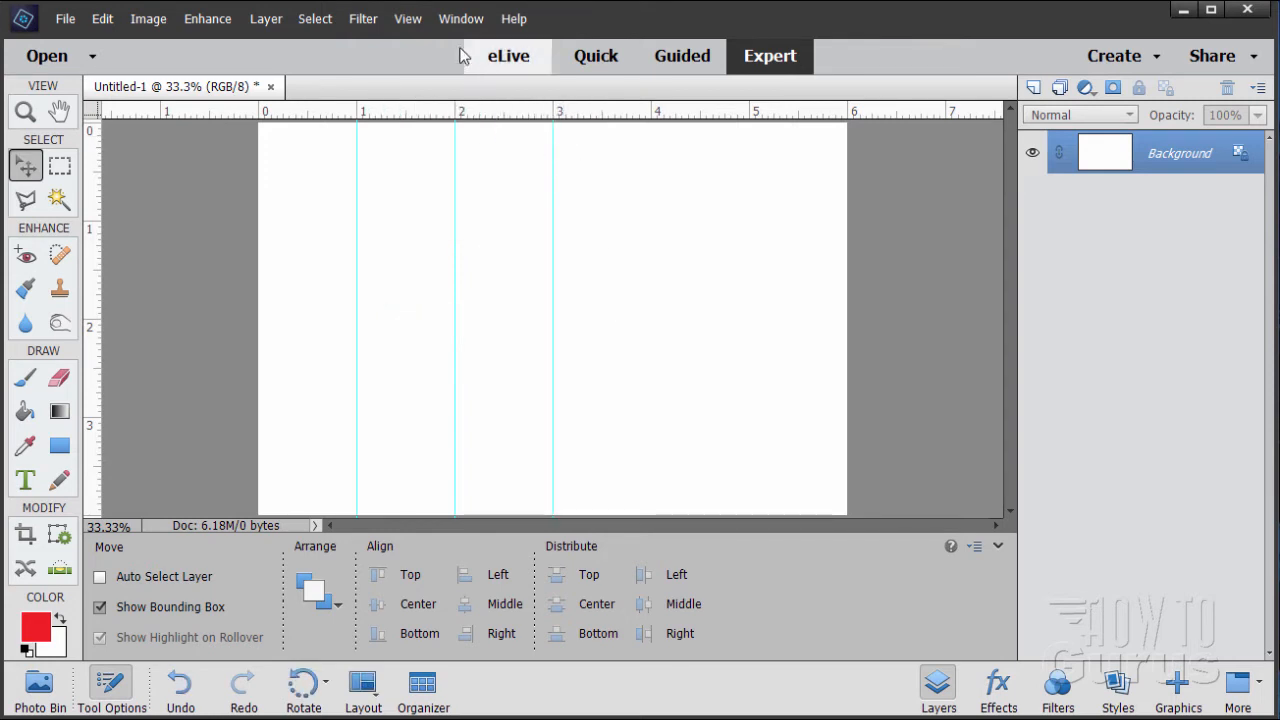
click(410, 20)
click(435, 318)
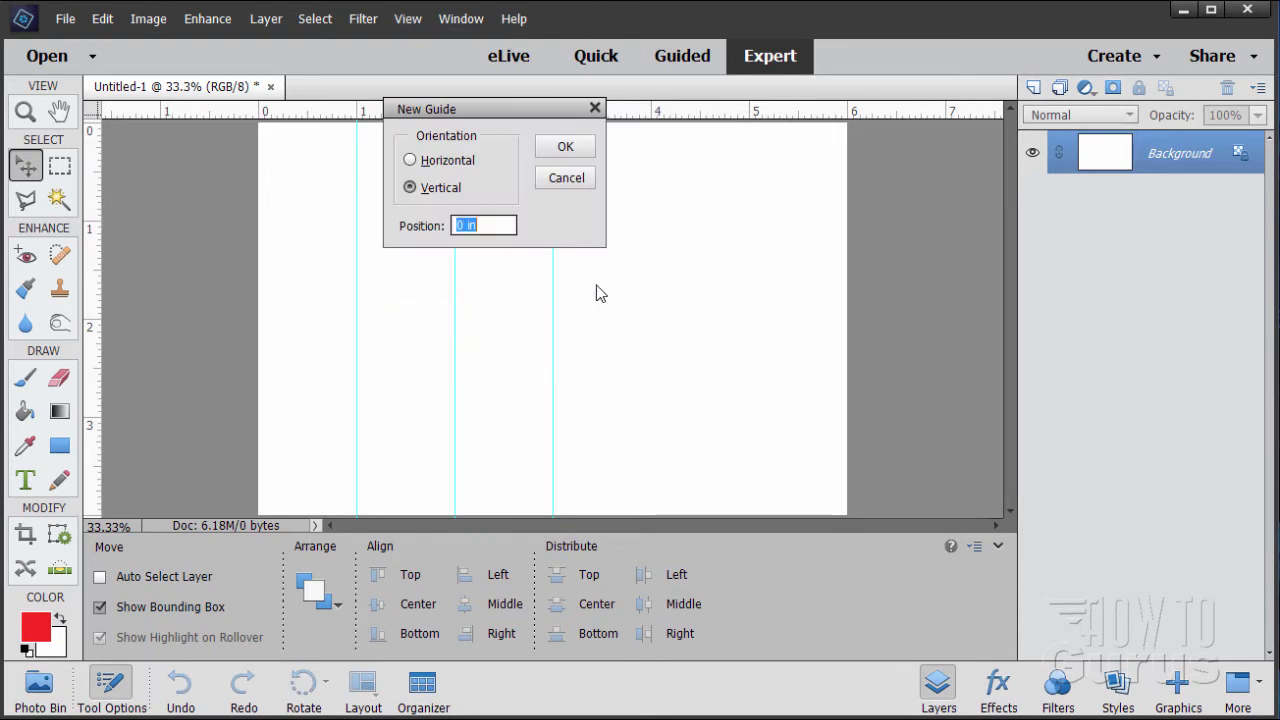
text(4)
click(577, 147)
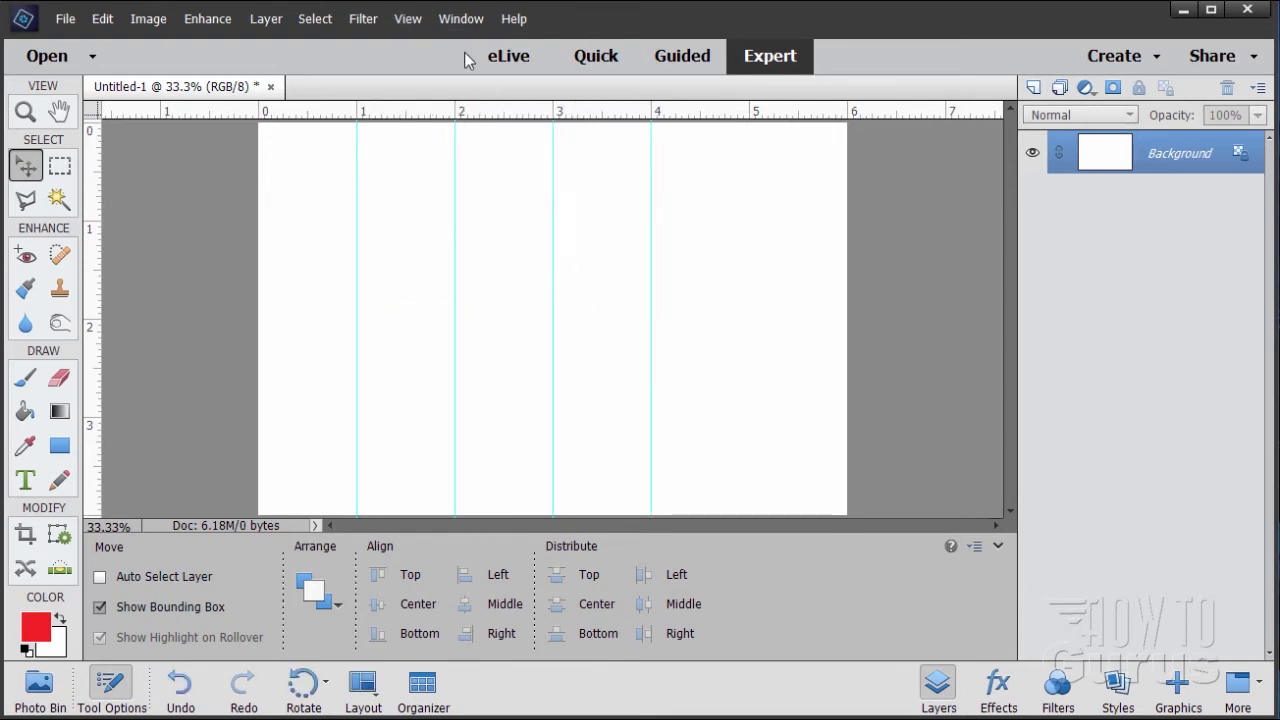
Add a vertical guide at the 5 inch position
click(409, 20)
click(445, 318)
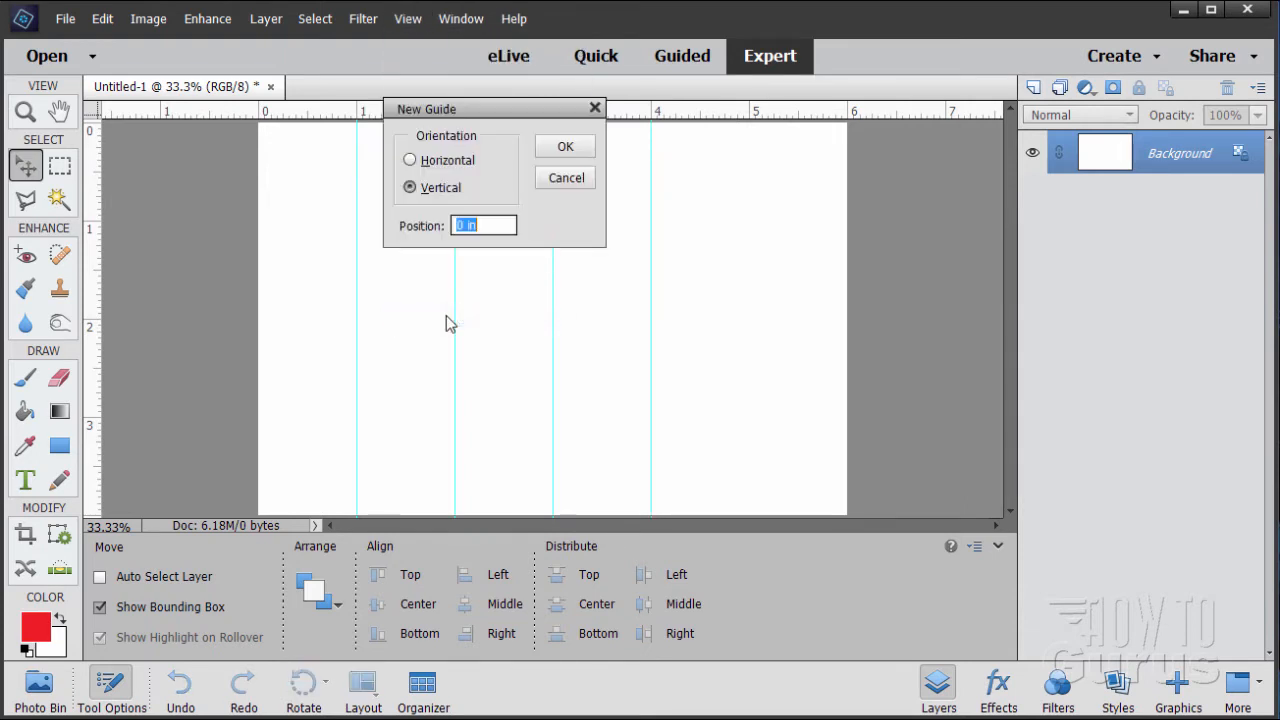
text(5)
click(571, 146)
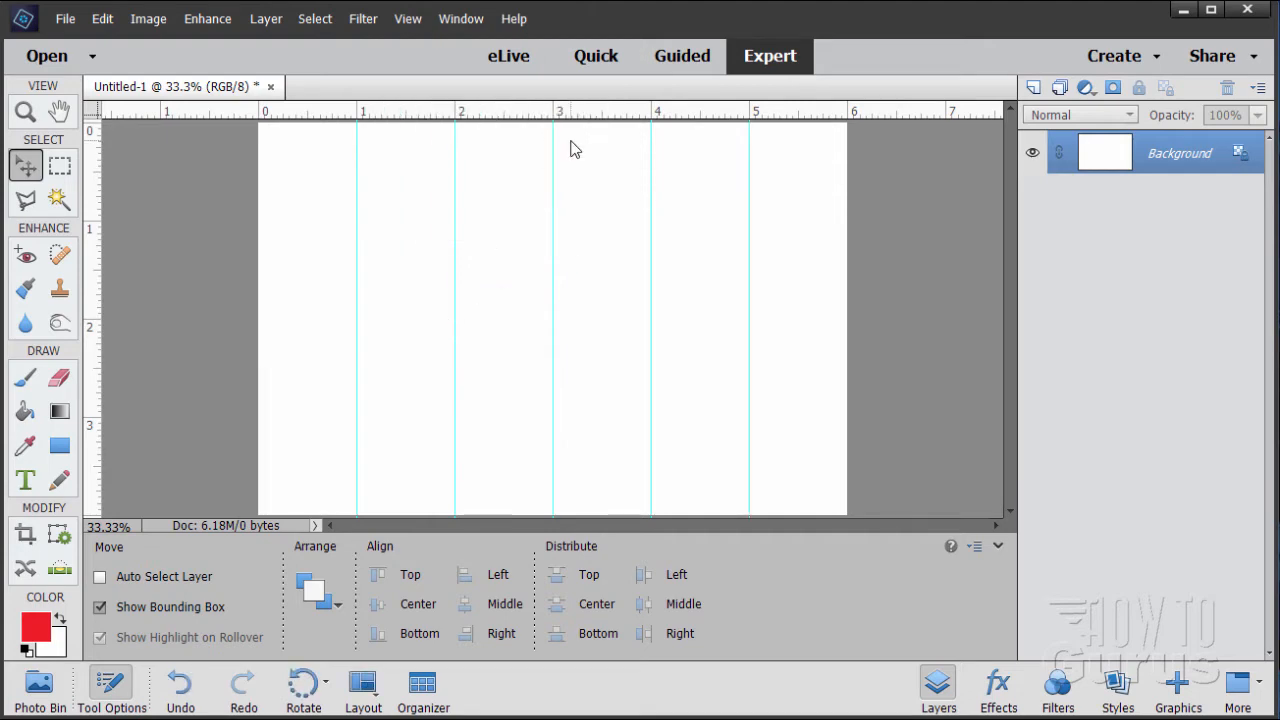
Switch the new guide's orientation to horizontal and place it at 1 inch
click(408, 18)
click(435, 330)
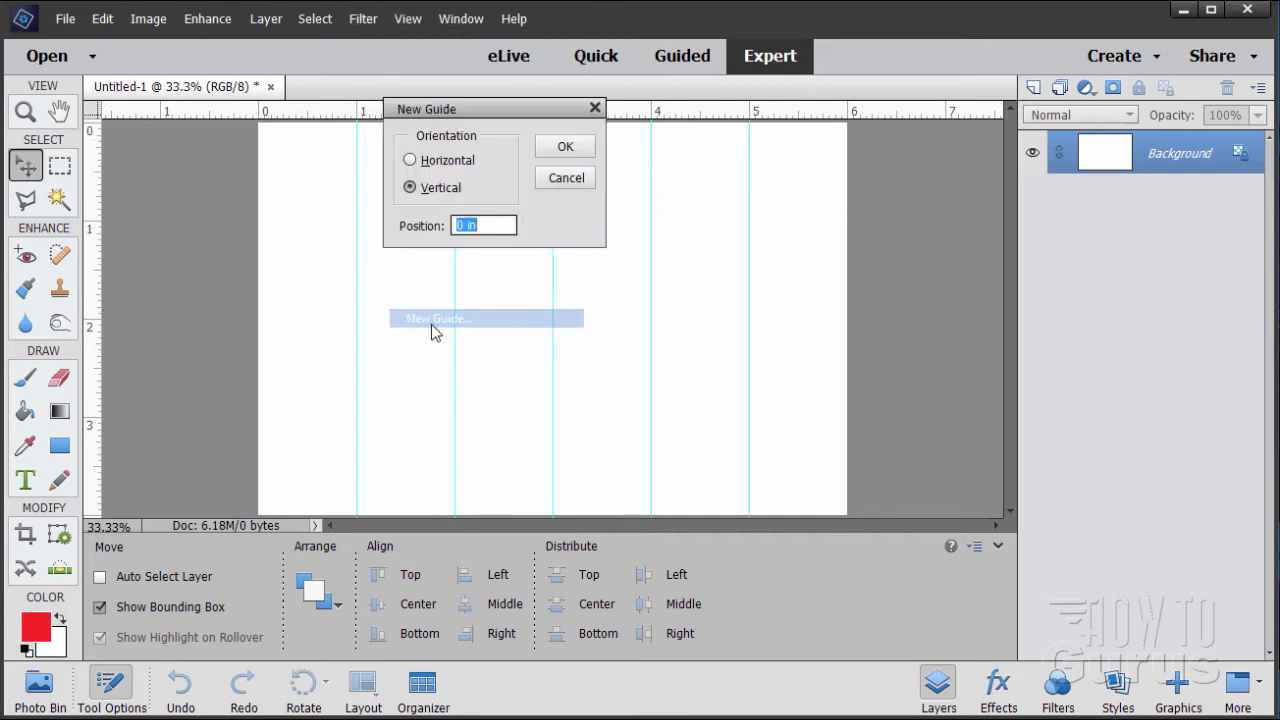
click(439, 162)
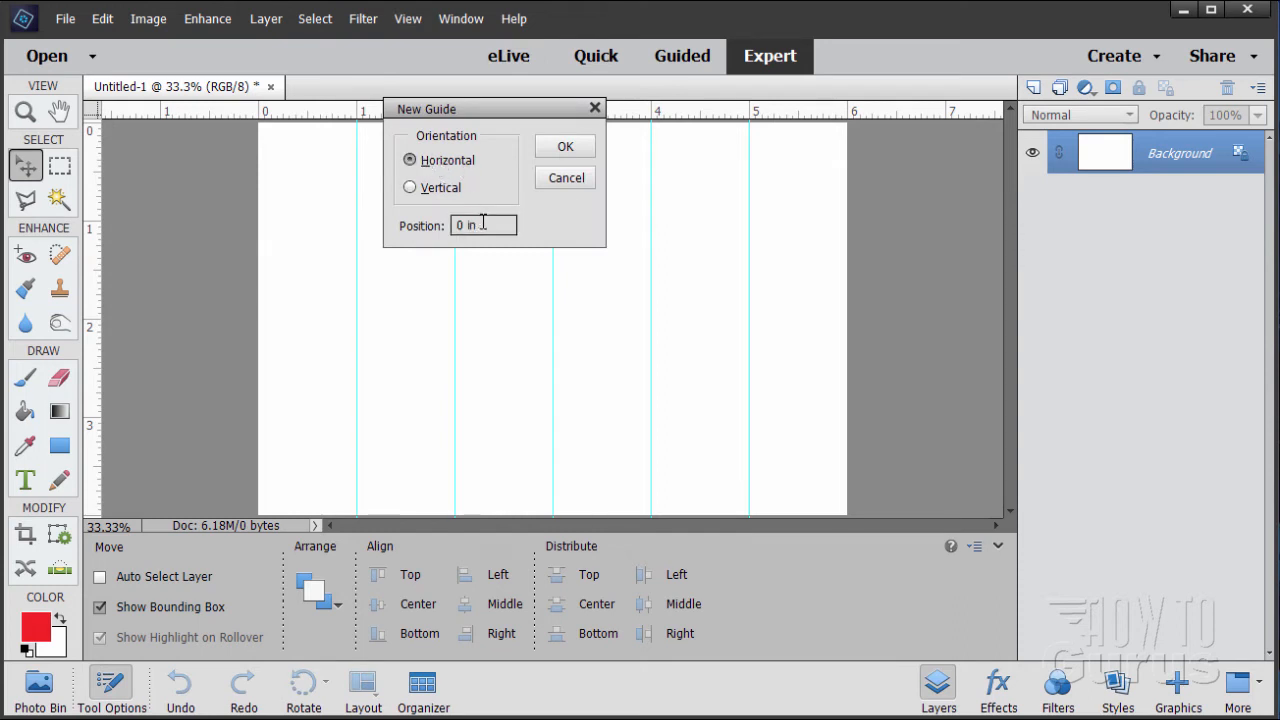
drag(483, 224, 421, 228)
text(1)
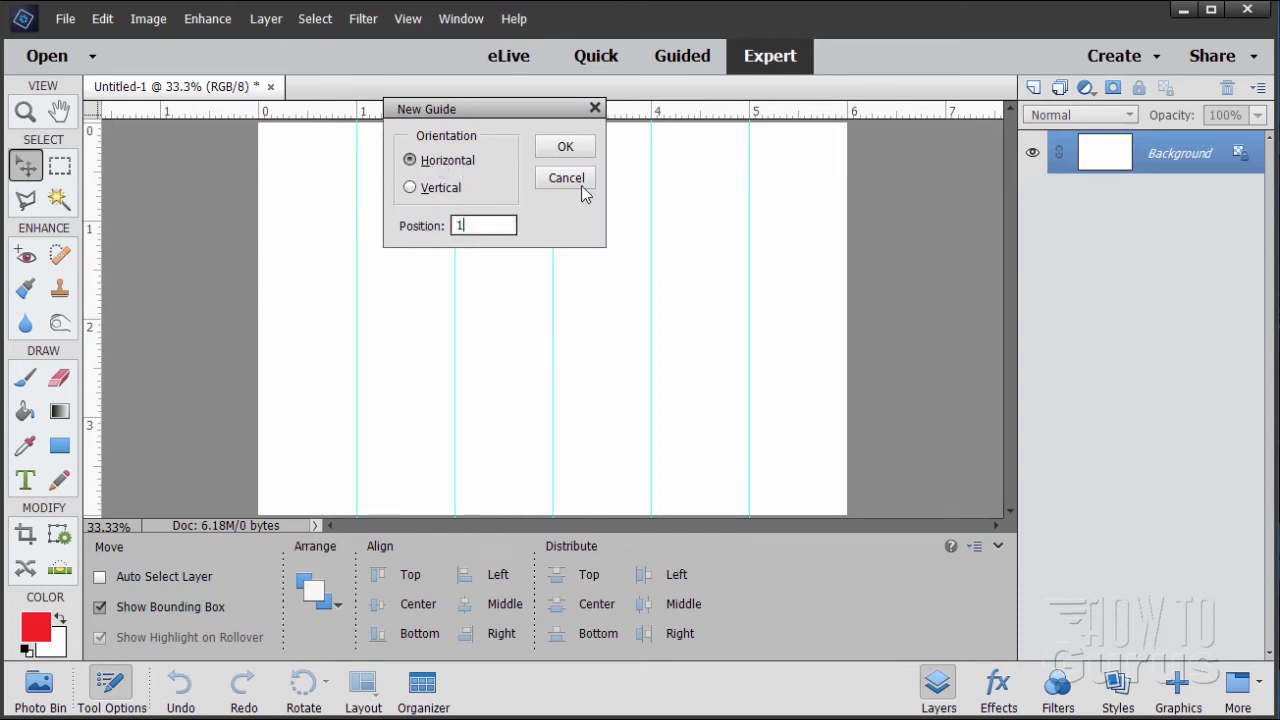
click(566, 147)
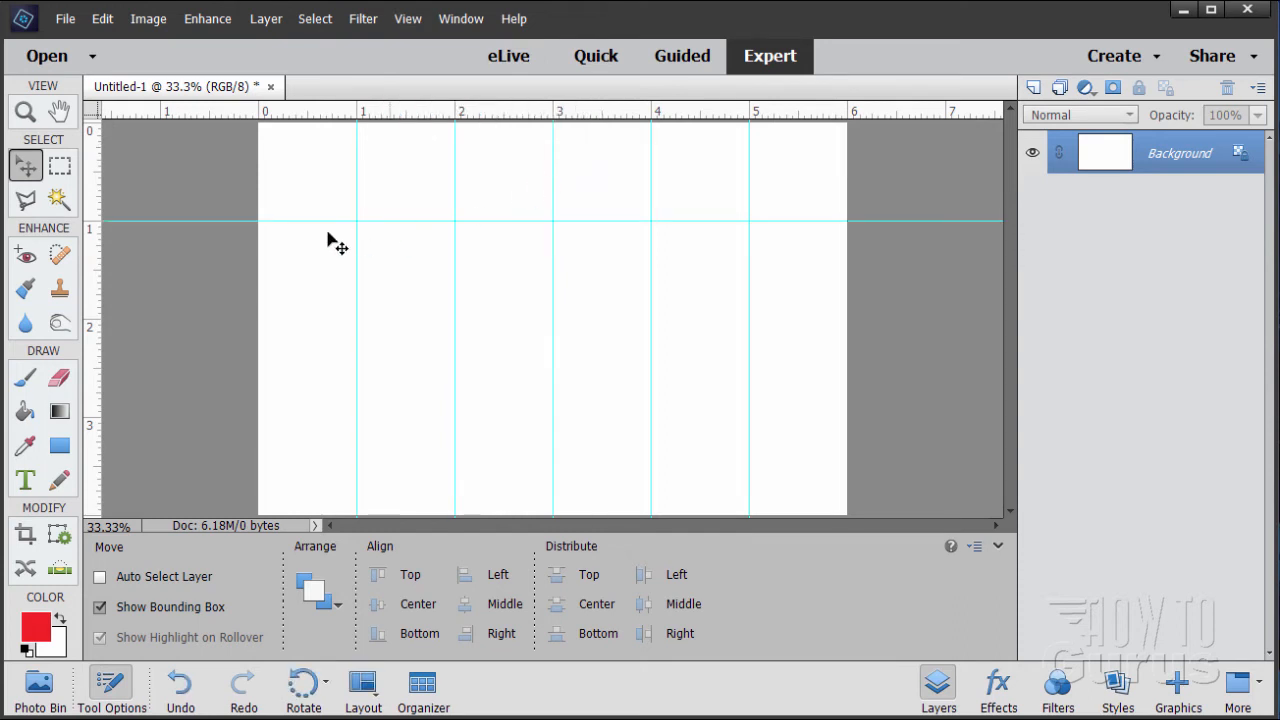
Add horizontal guides at the 2 inch and 3 inch positions
click(416, 22)
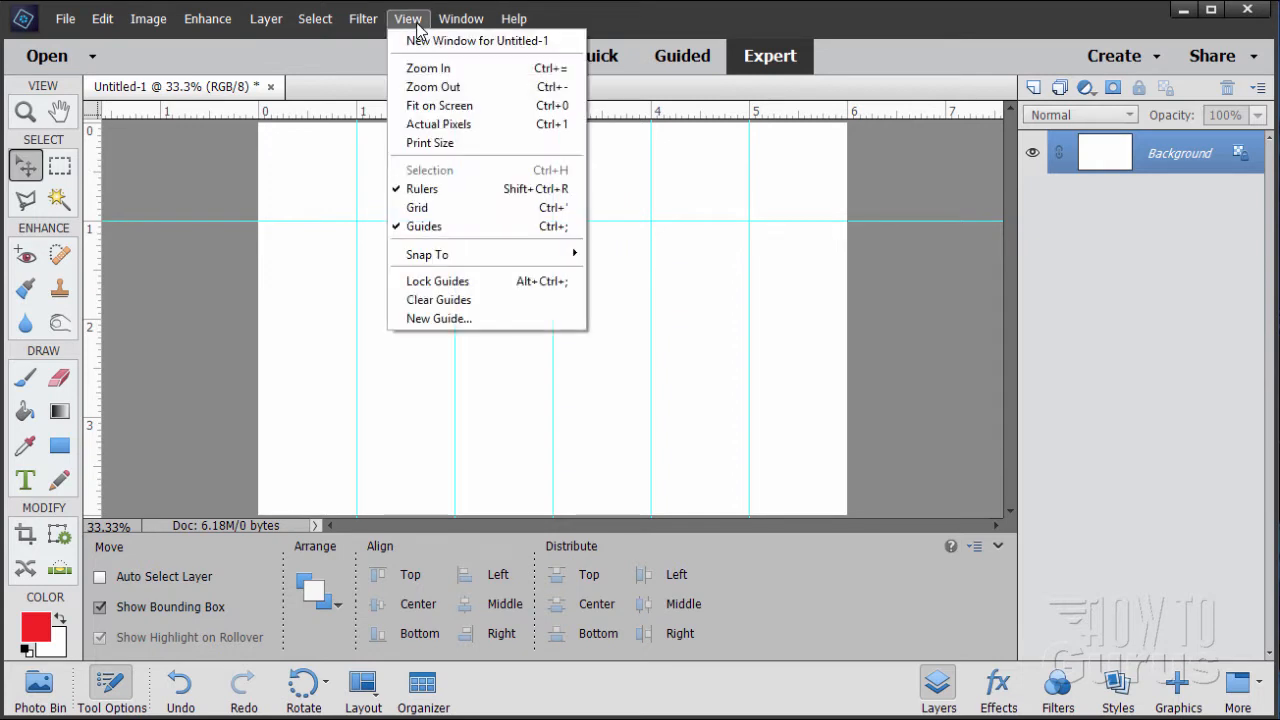
click(445, 318)
text(2)
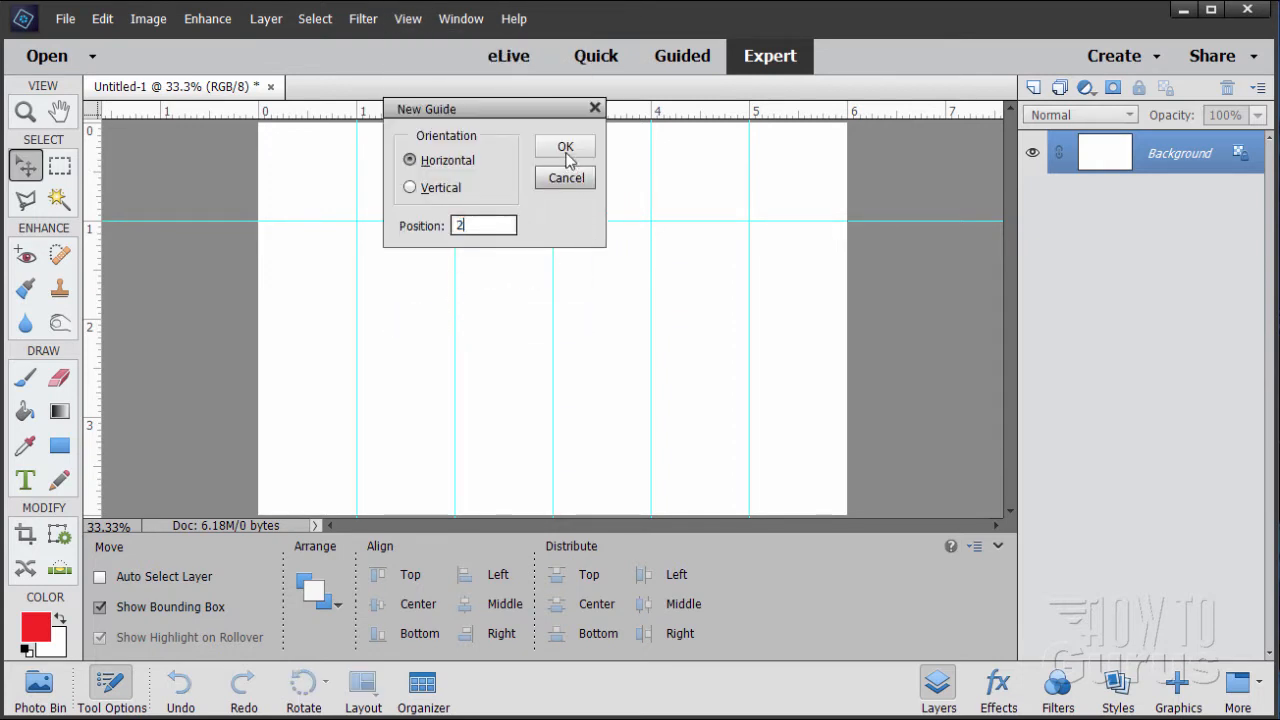
click(564, 150)
click(407, 20)
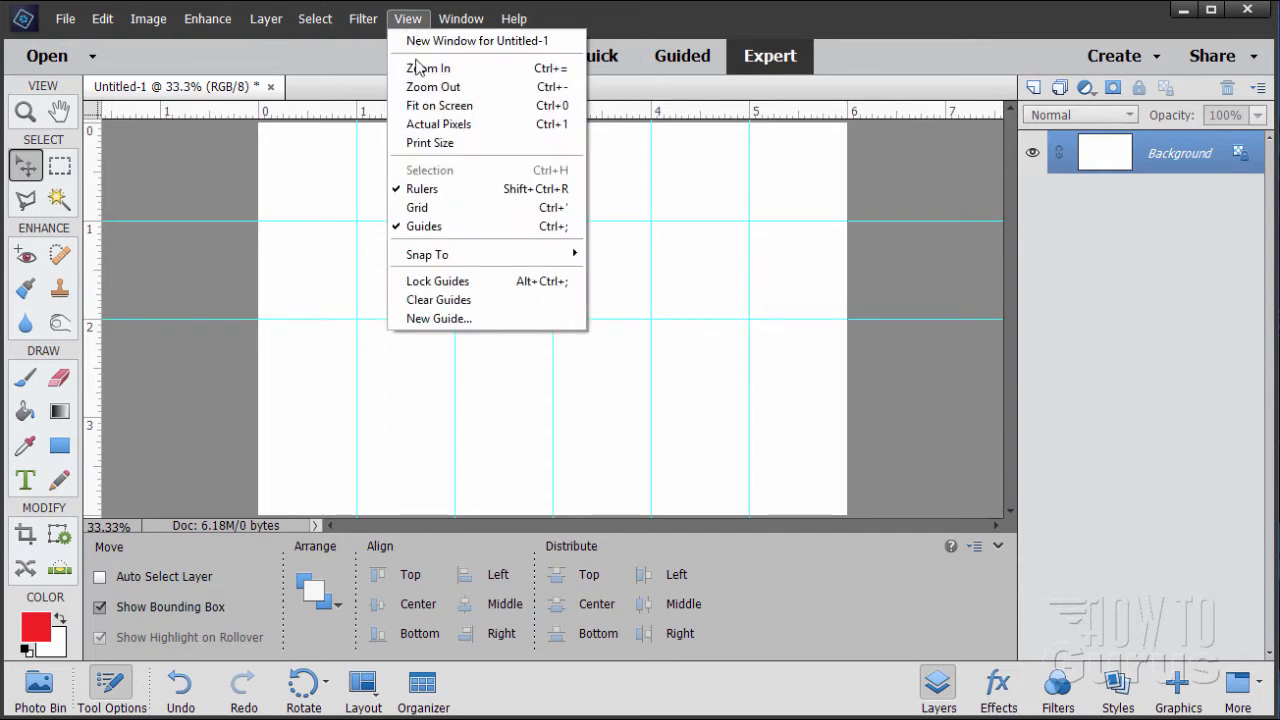
click(449, 317)
text(3)
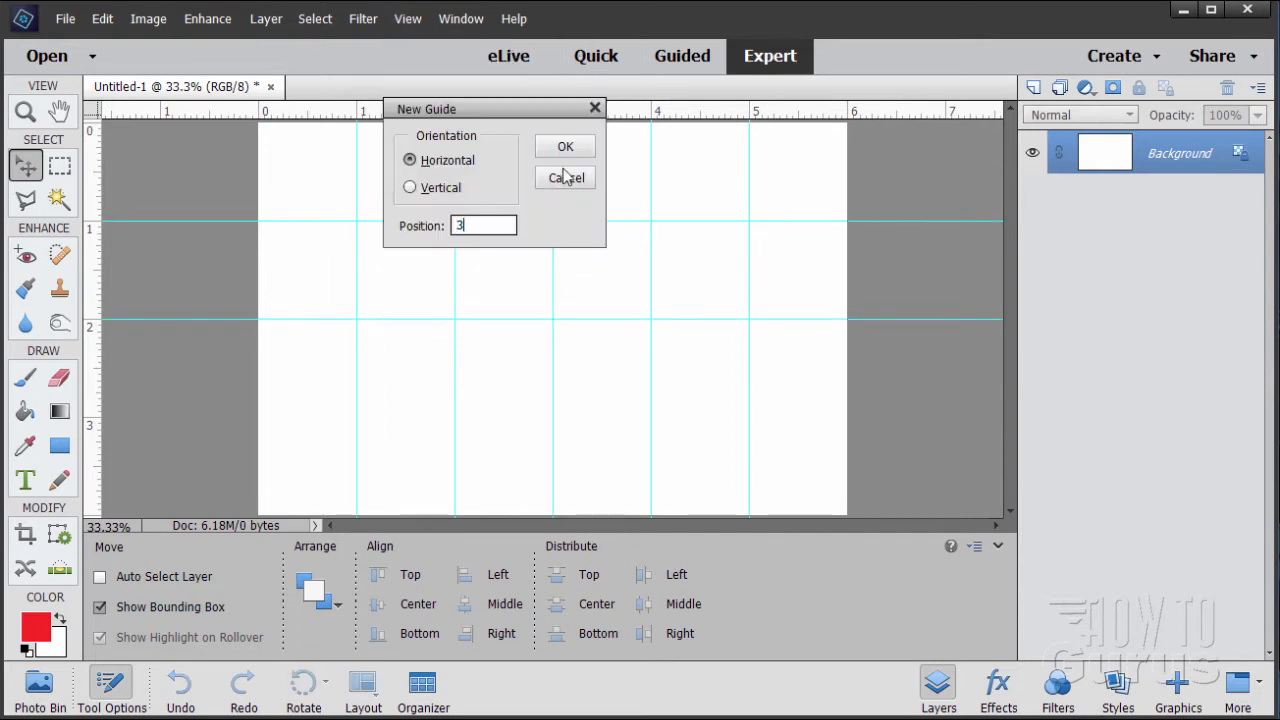
click(566, 148)
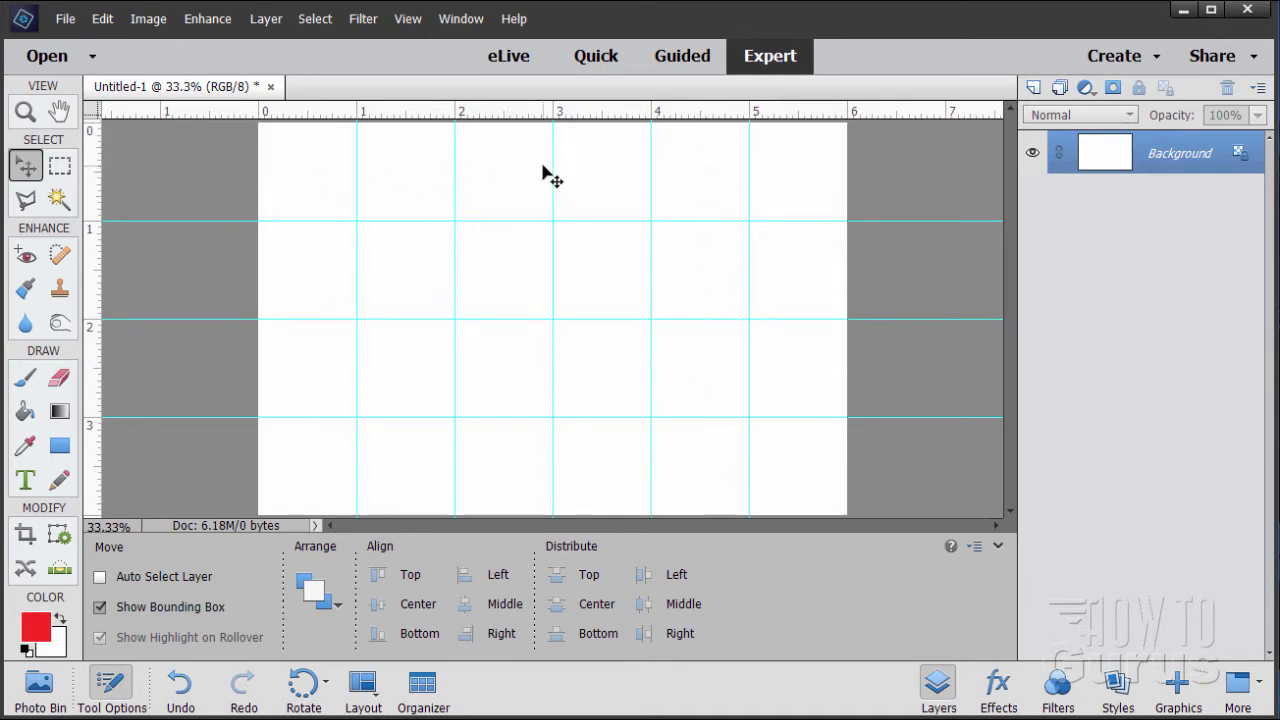
Add a horizontal guide at 0.5 inch, between the upper canvas edge and the 1 inch guide
click(408, 18)
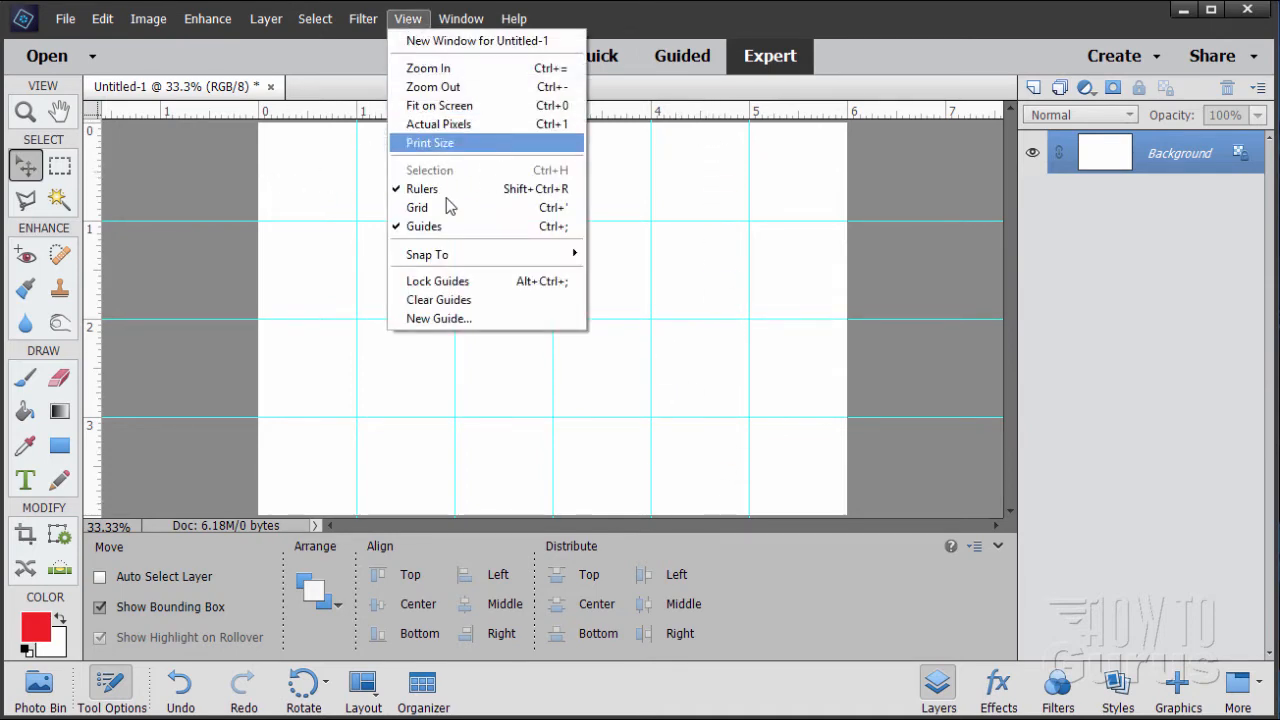
click(452, 318)
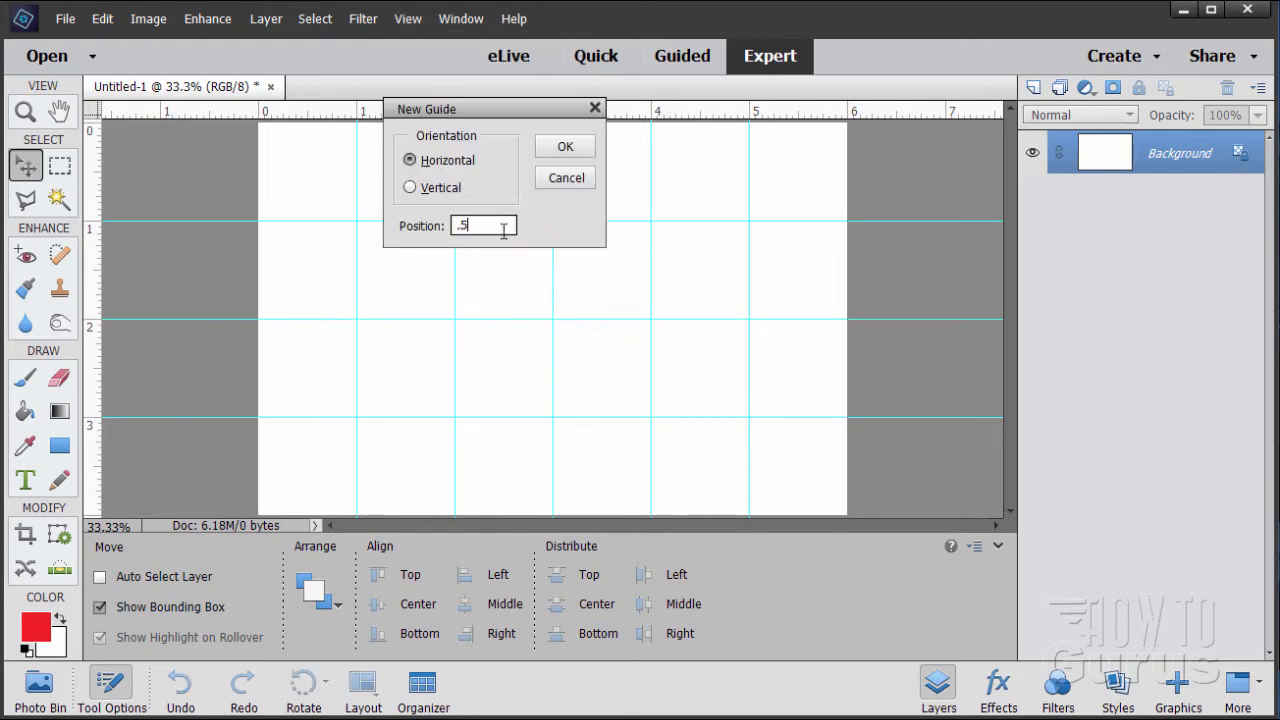
text(.5)
click(565, 147)
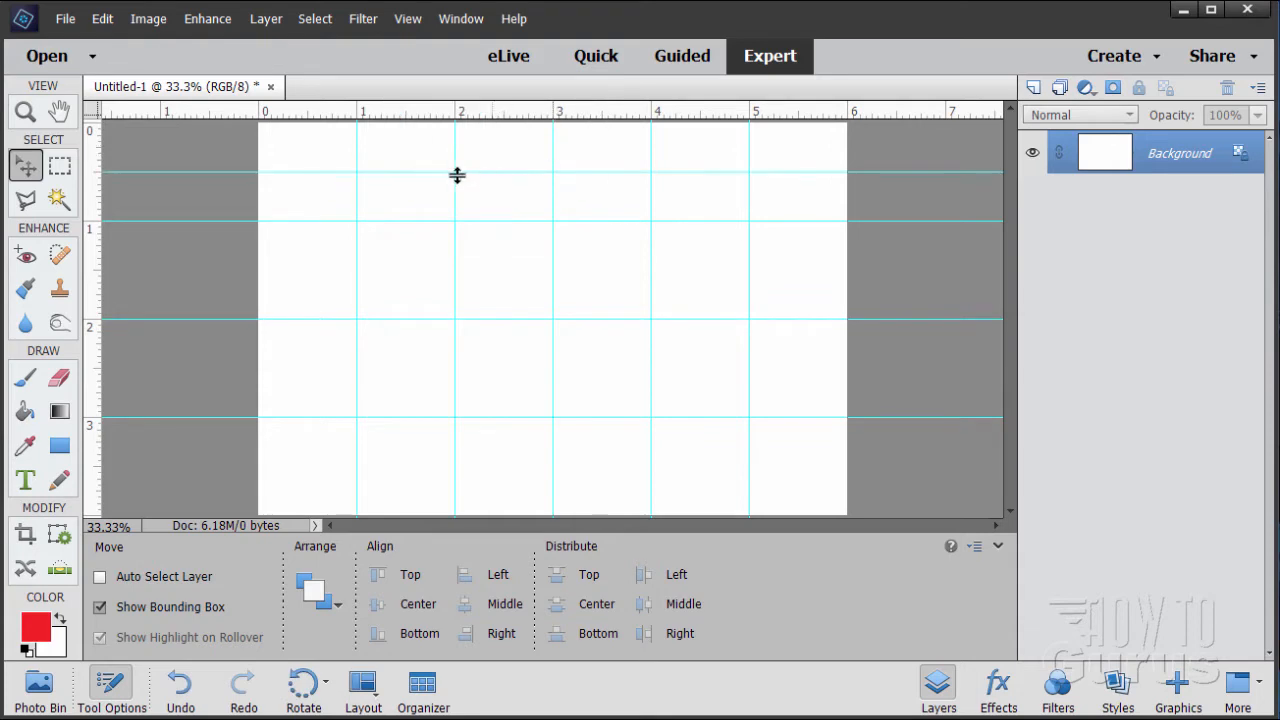
Add a vertical guide at 4.5 inches, between the 4 inch and 5 inch guides
click(408, 19)
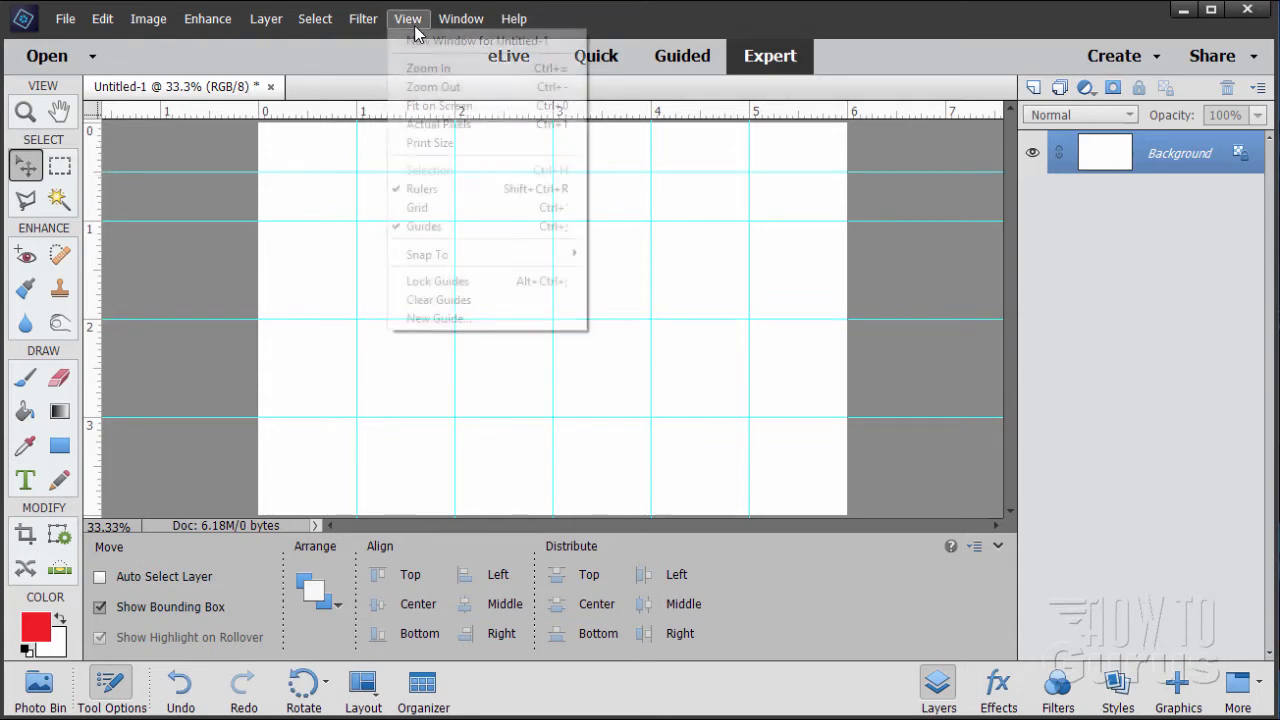
click(437, 319)
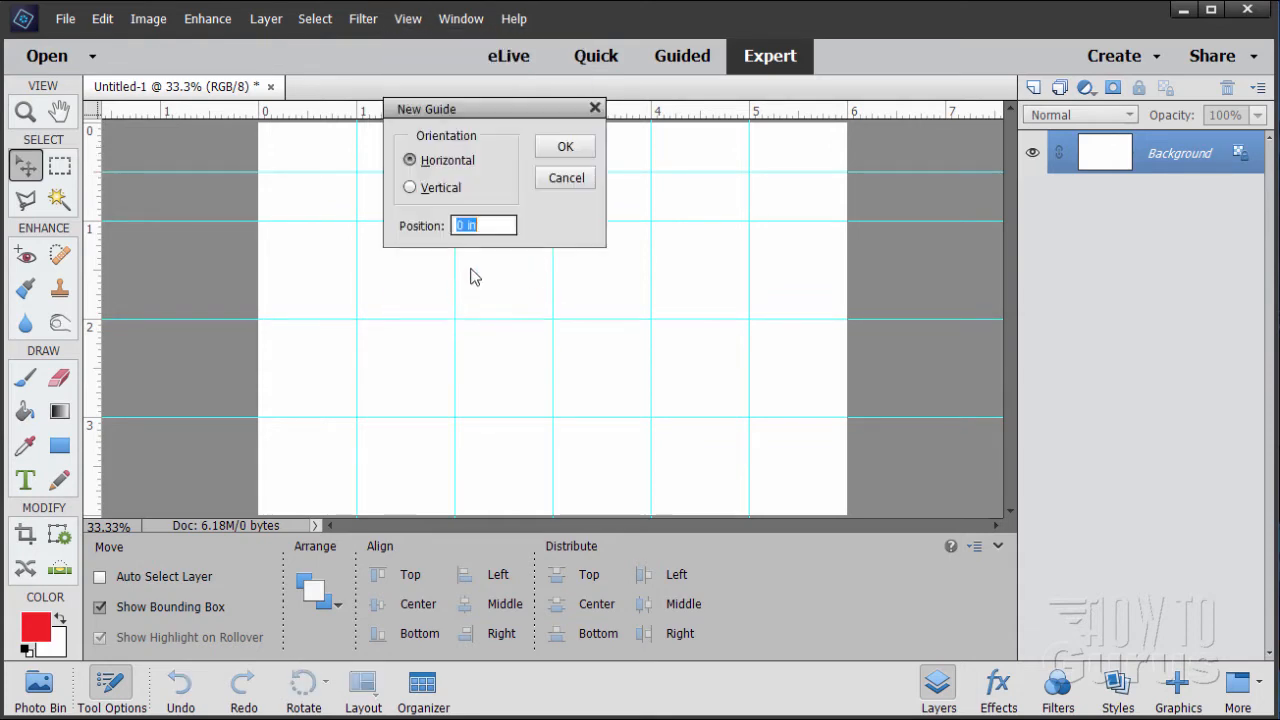
click(427, 189)
drag(489, 225, 436, 220)
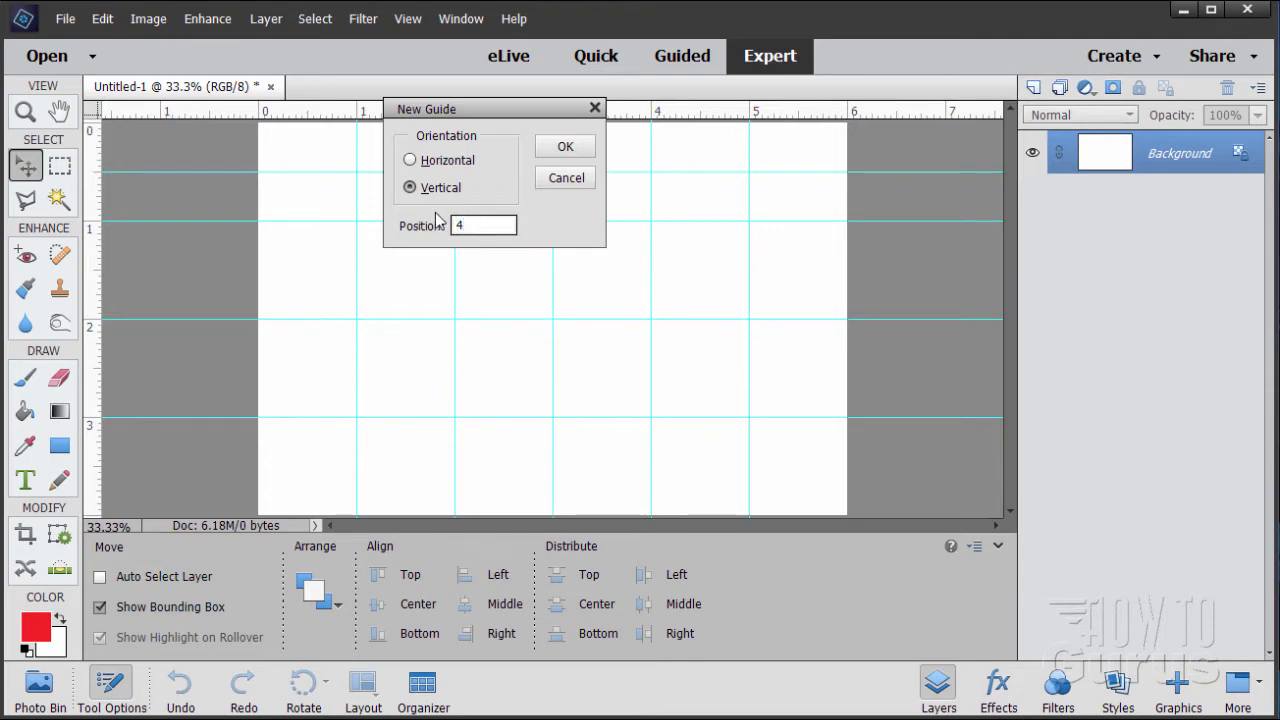
text(4.5)
click(563, 147)
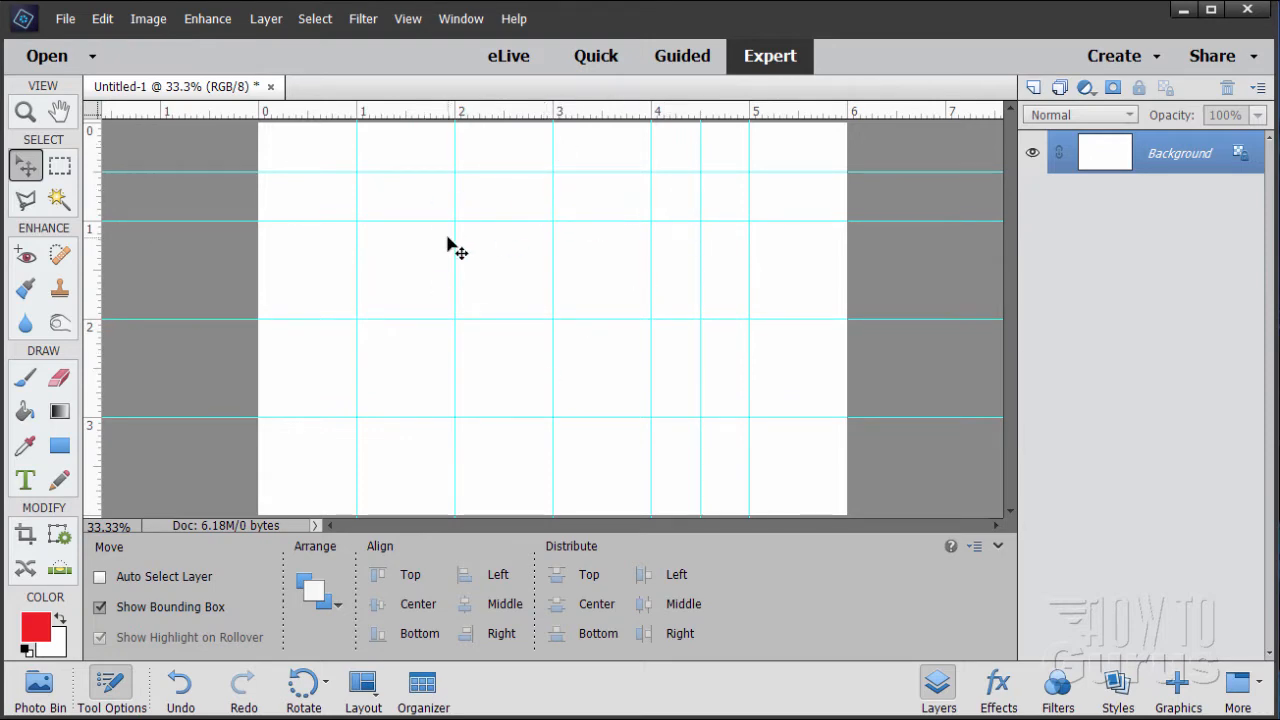
Set up the Rectangle tool with a light blue fill and the Square constraint
click(62, 448)
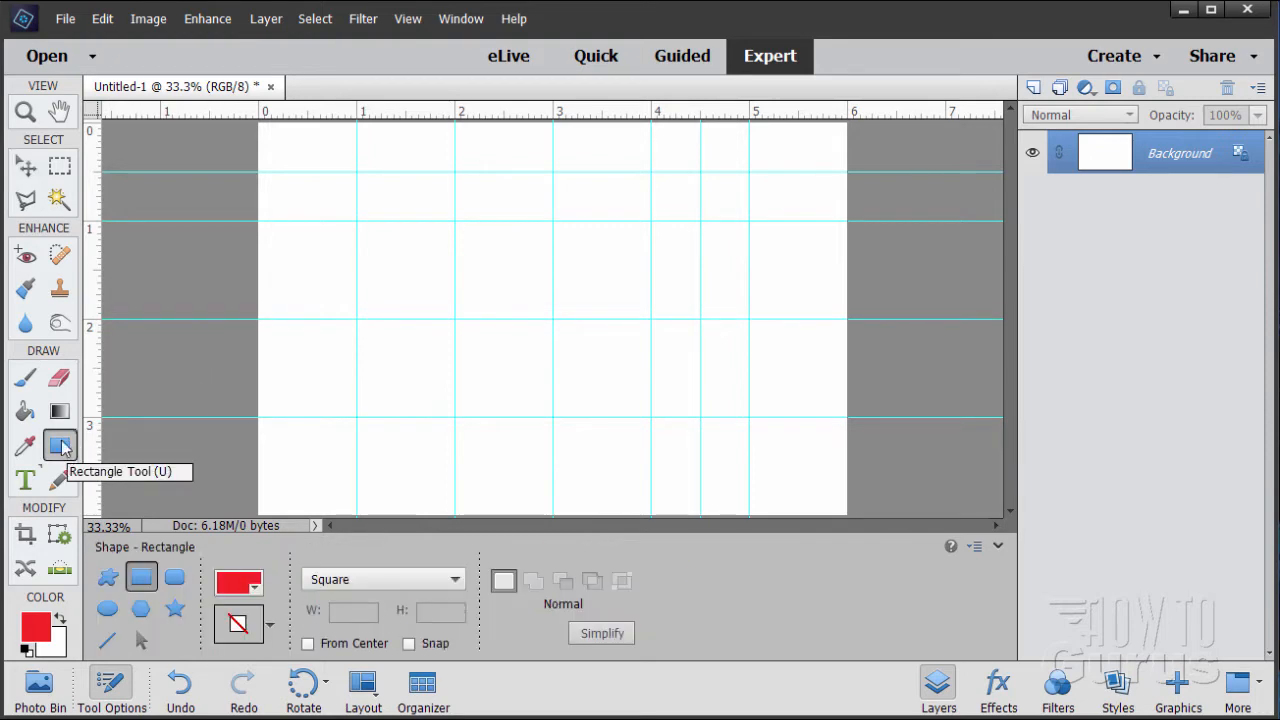
click(230, 590)
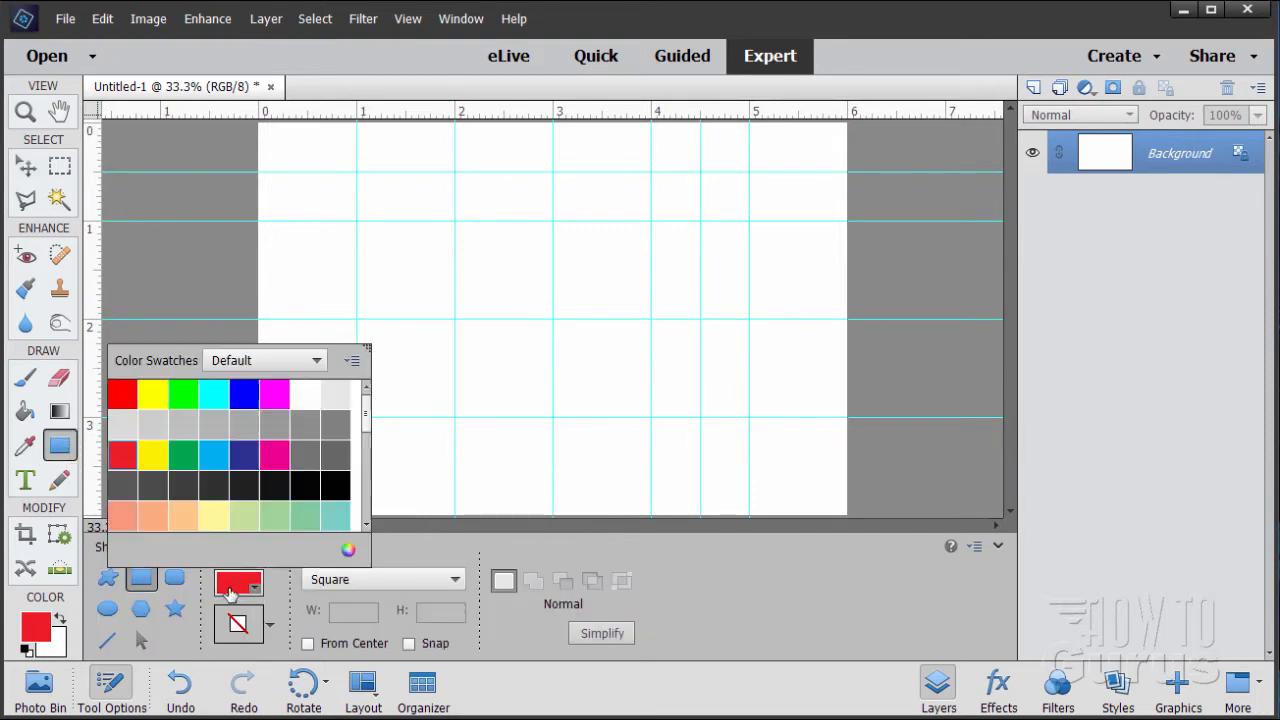
click(216, 449)
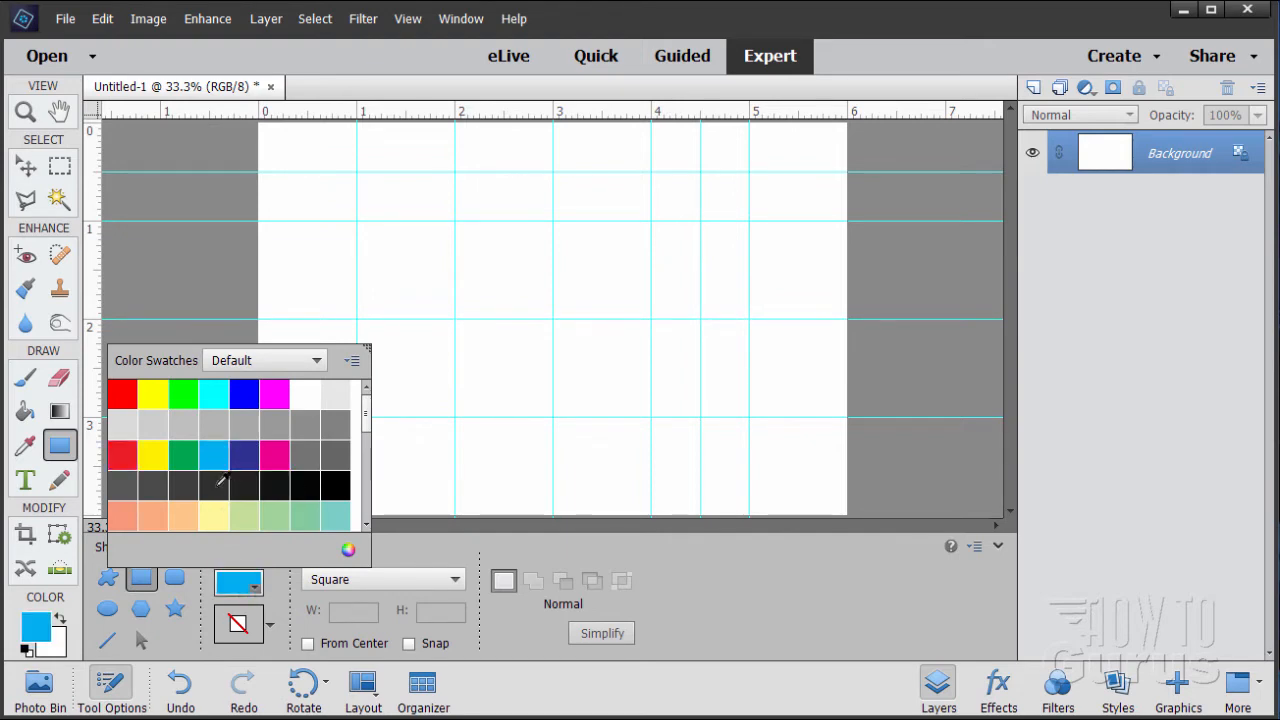
click(374, 584)
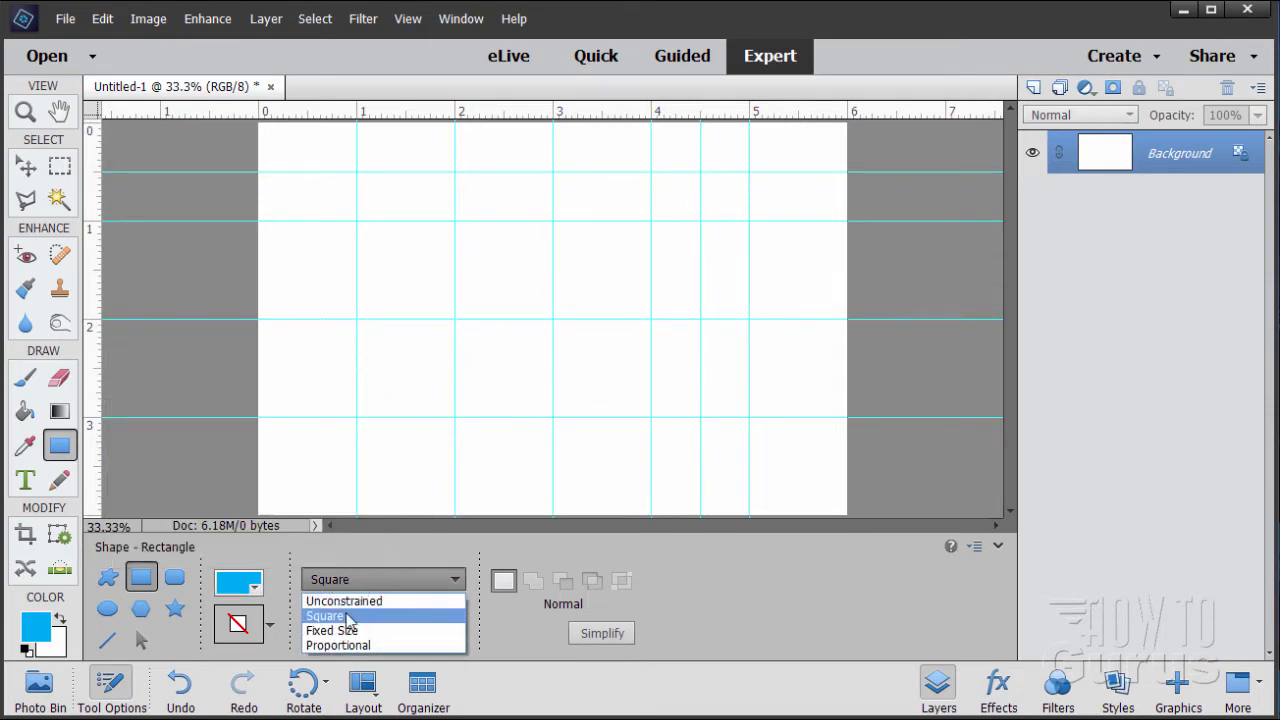
click(369, 617)
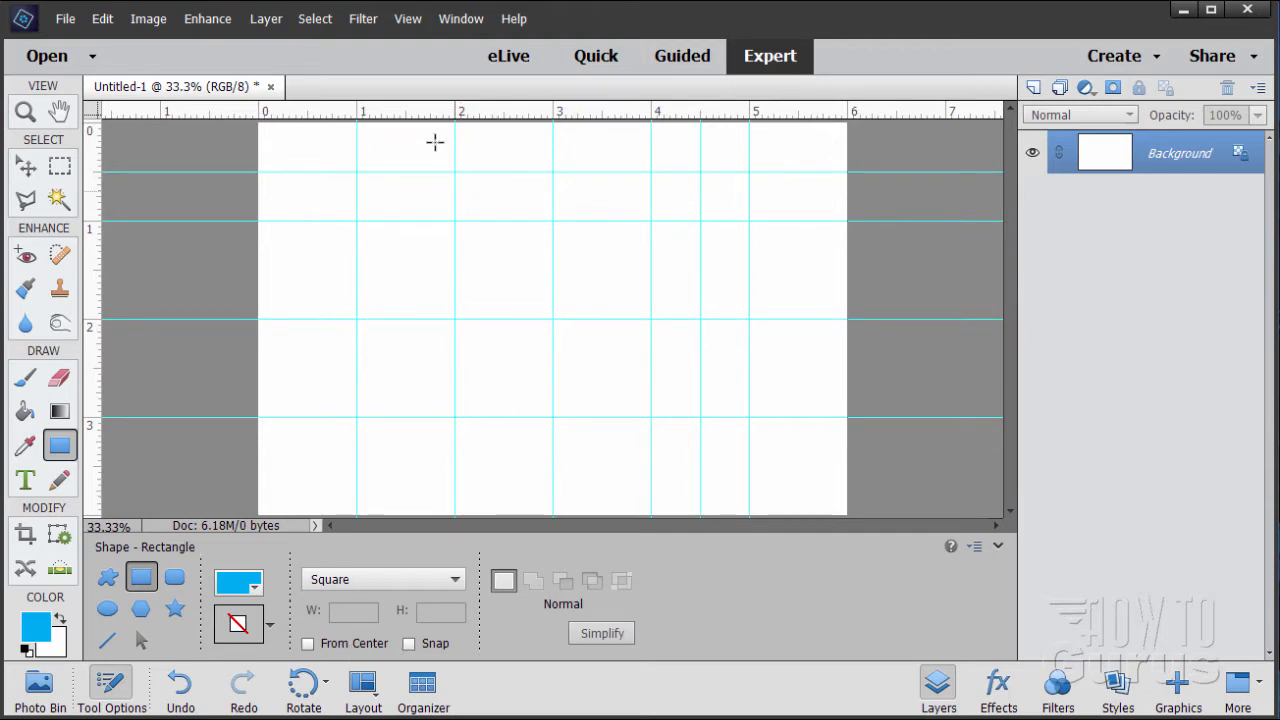
Check the guide snapping options and draw a square between the 2 and 4 inch vertical guides and the 1 and 3 inch horizontal guides
click(408, 19)
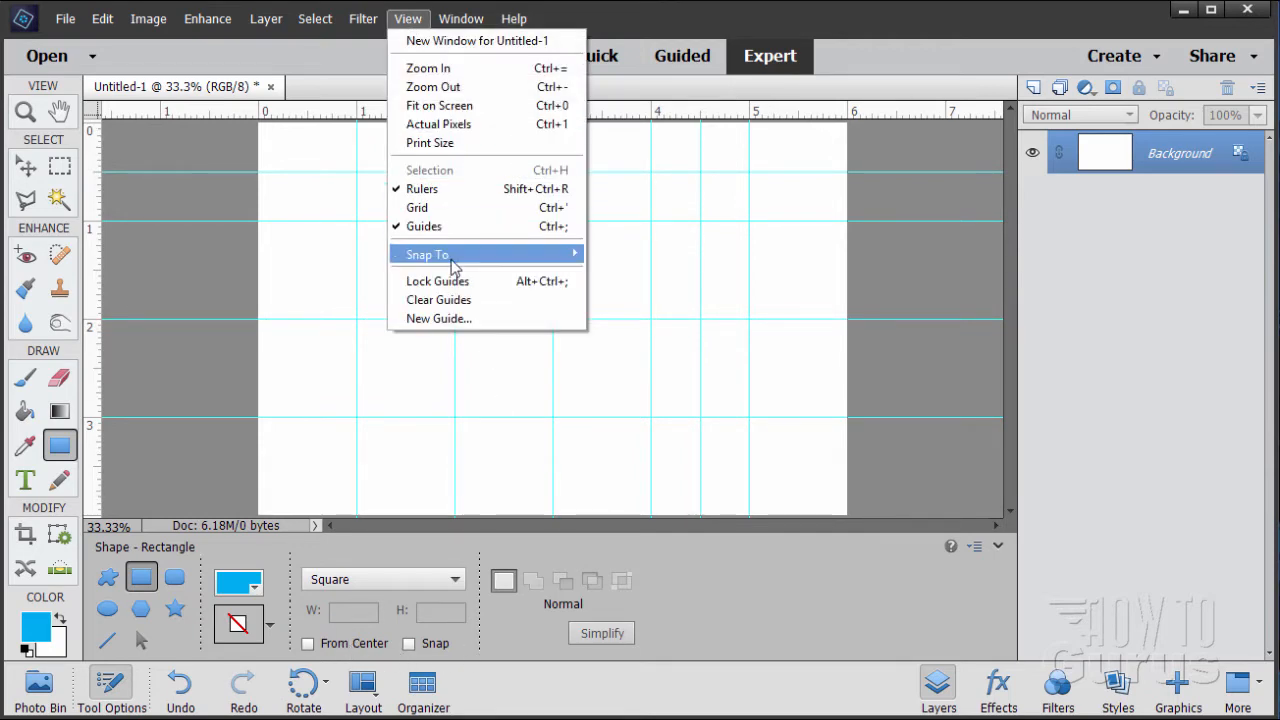
mouse_move(458, 258)
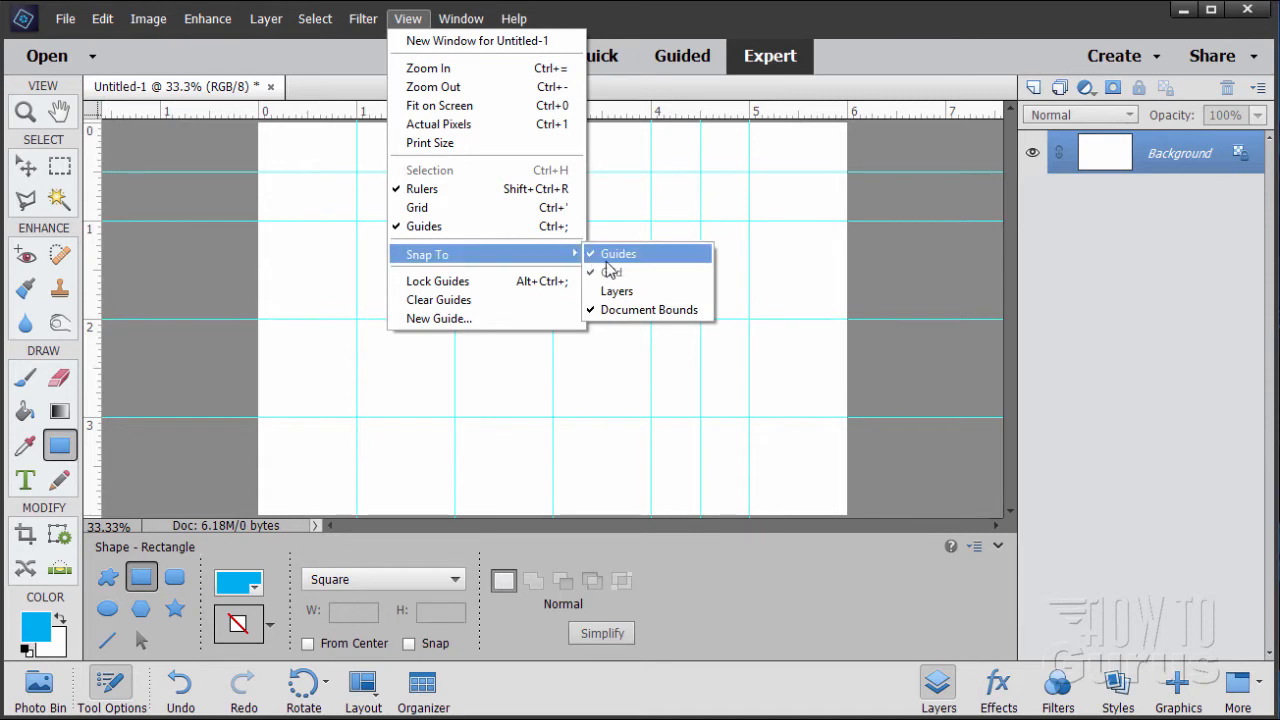
click(450, 171)
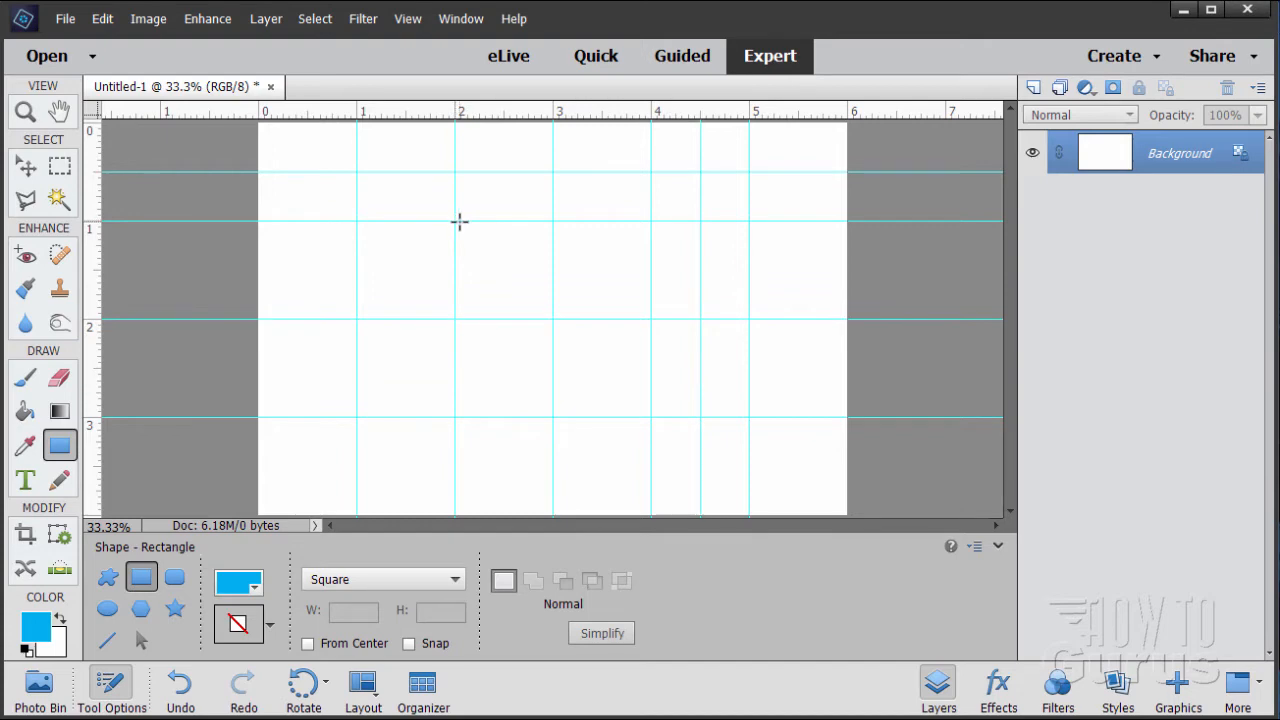
drag(456, 221, 651, 413)
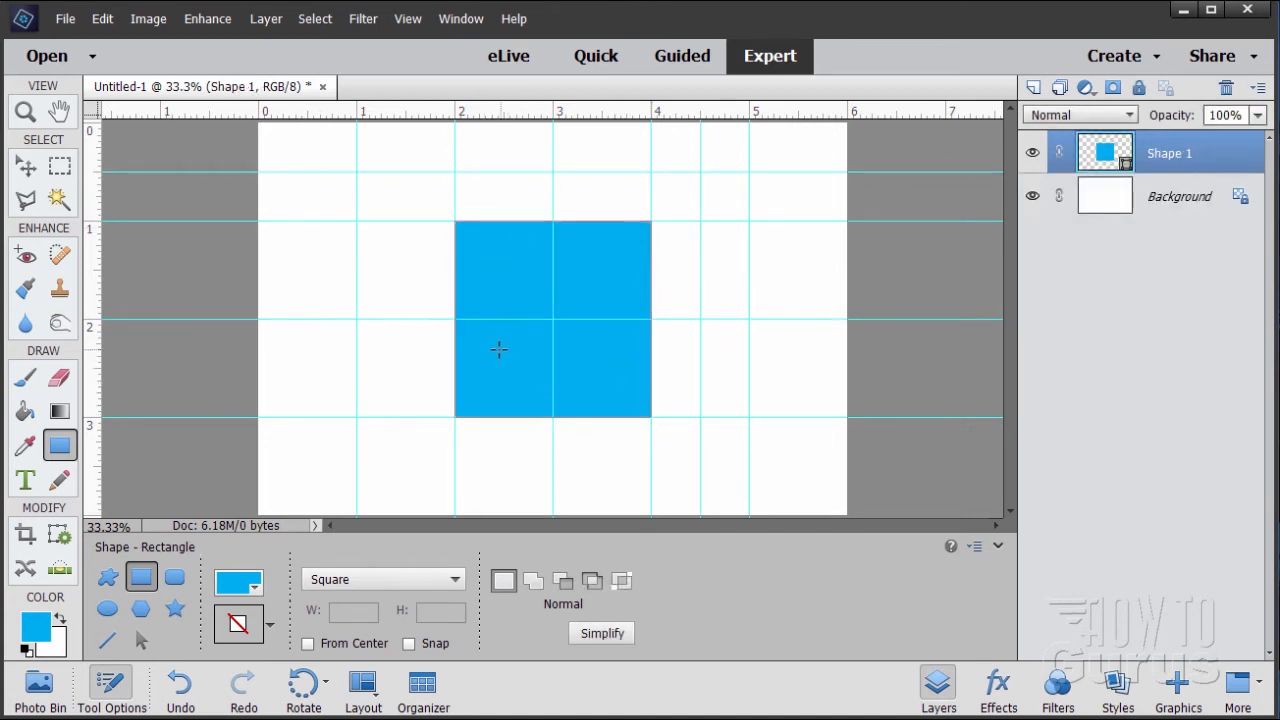
Simplify the blue square's shape layer with the Move tool active
click(27, 168)
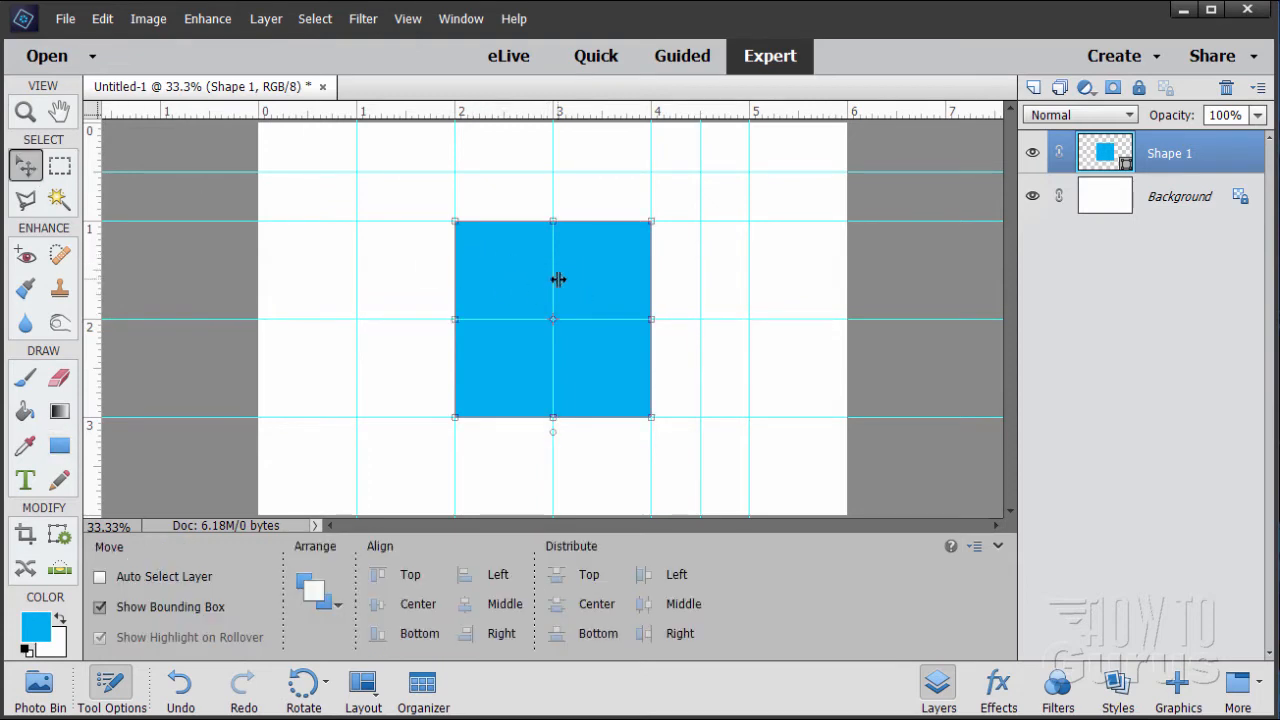
right_click(1166, 164)
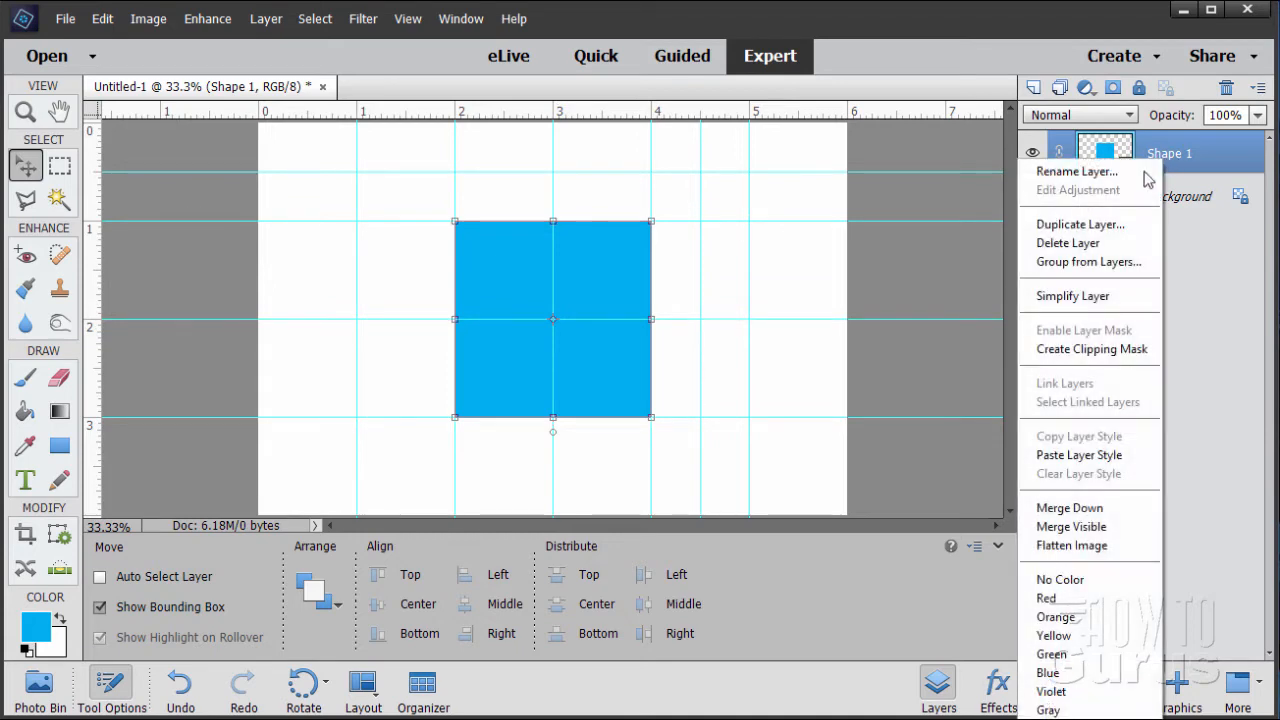
click(1065, 296)
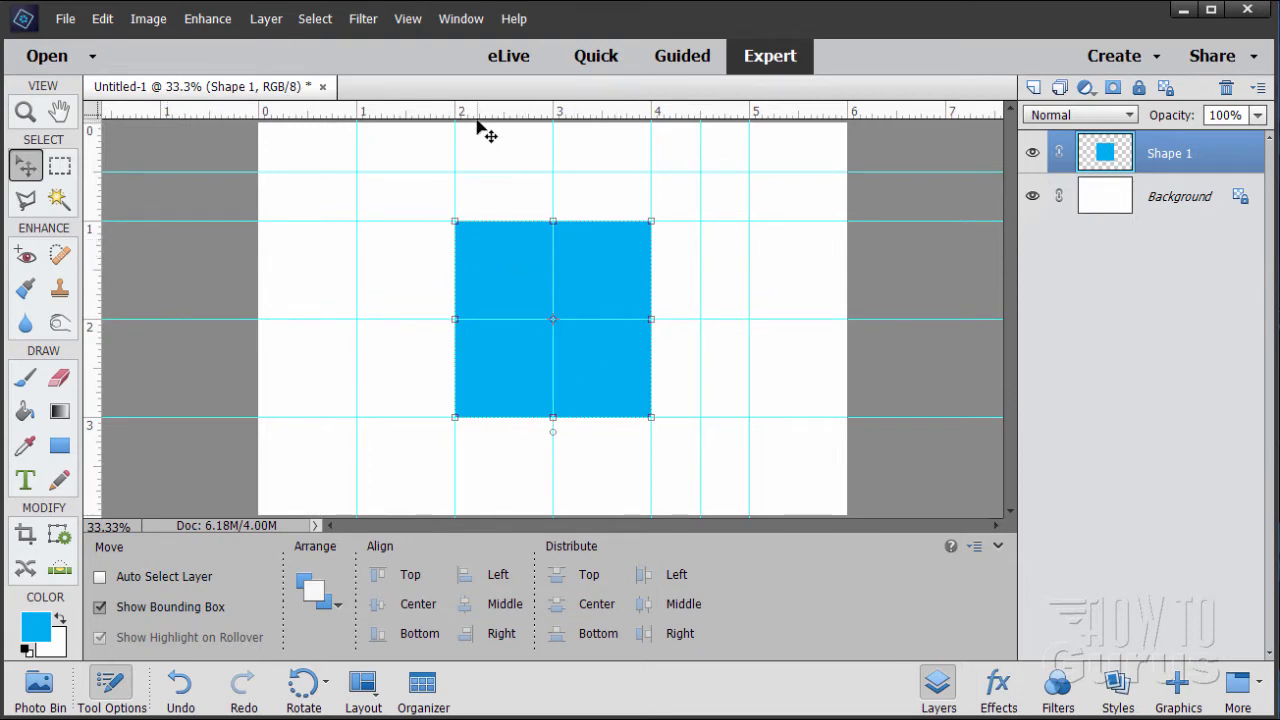
Add guides 0.25 inch inside the square's edges: horizontal at 1.25 and 2.75 inches, vertical at 2.25 and 3.75 inches
drag(515, 120, 517, 247)
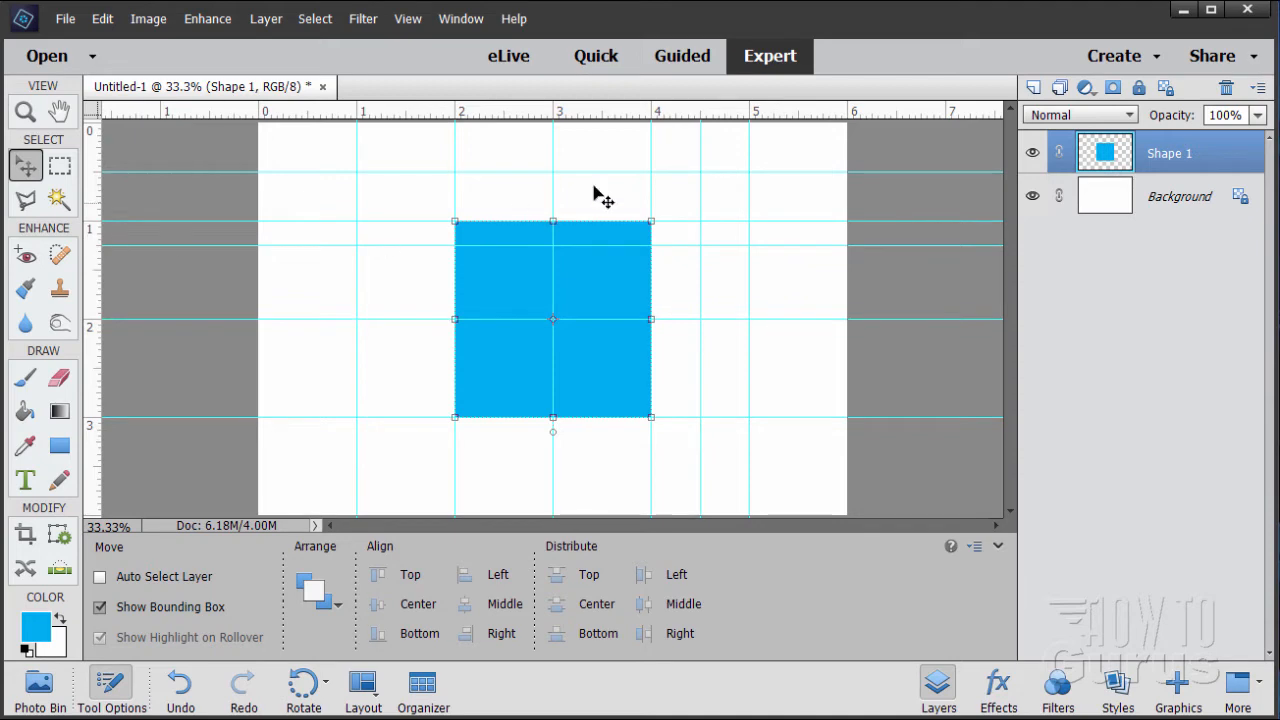
drag(600, 133, 610, 393)
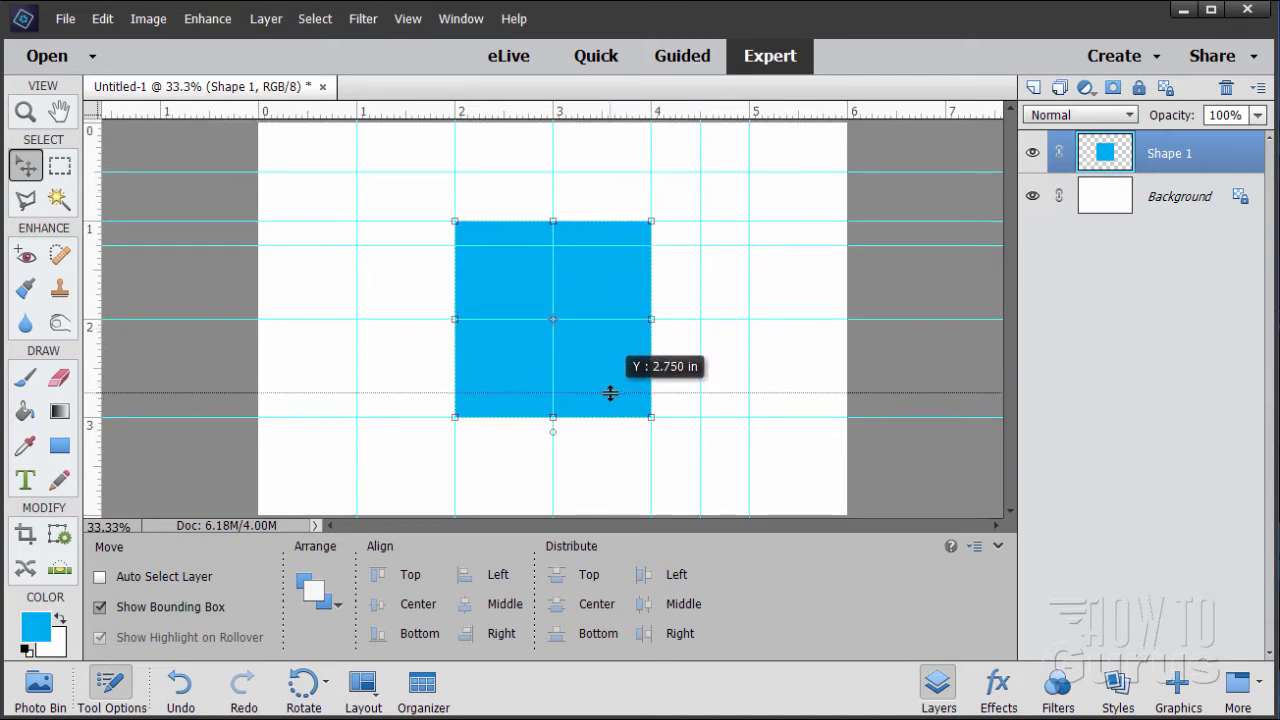
drag(610, 393, 610, 393)
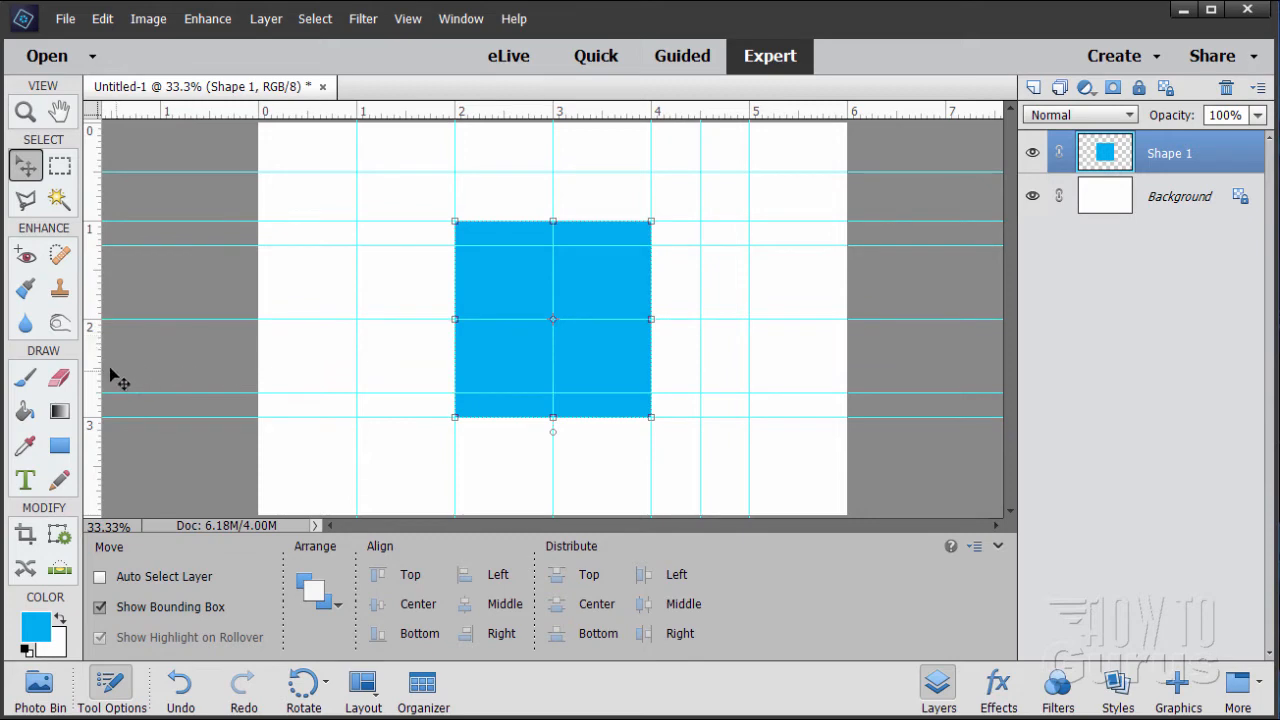
drag(95, 372, 478, 369)
drag(95, 358, 627, 363)
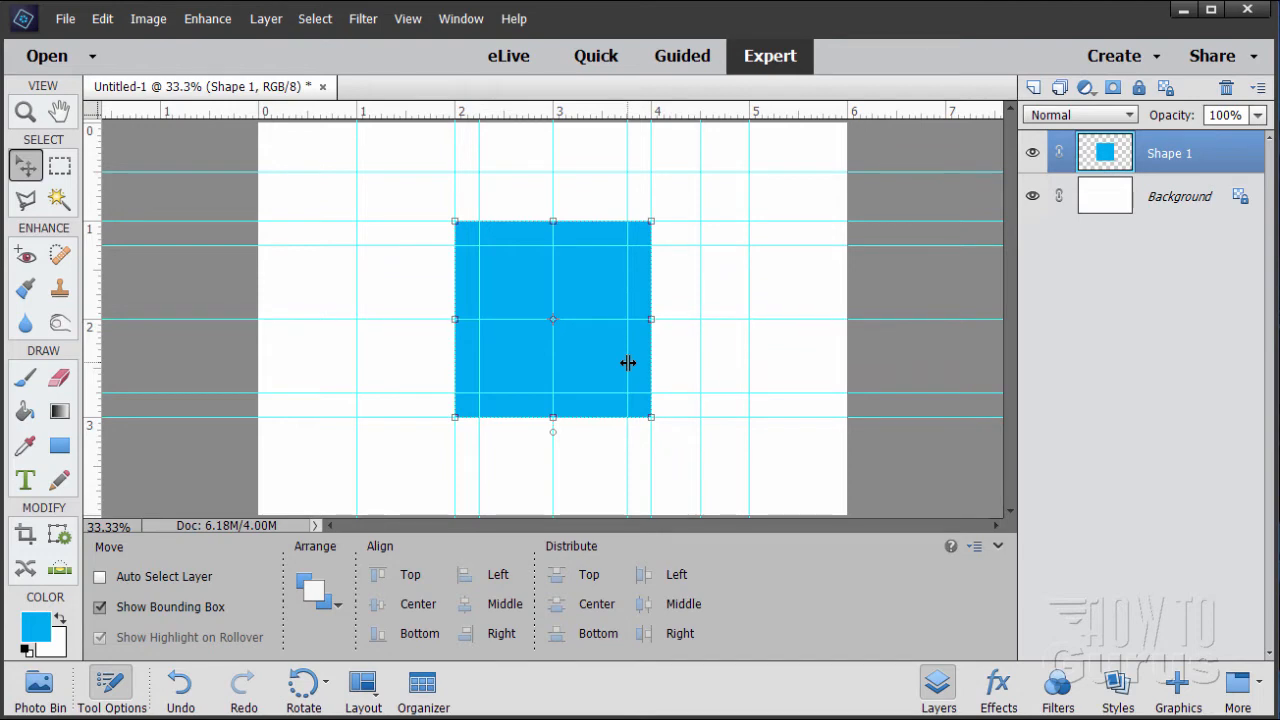
click(408, 18)
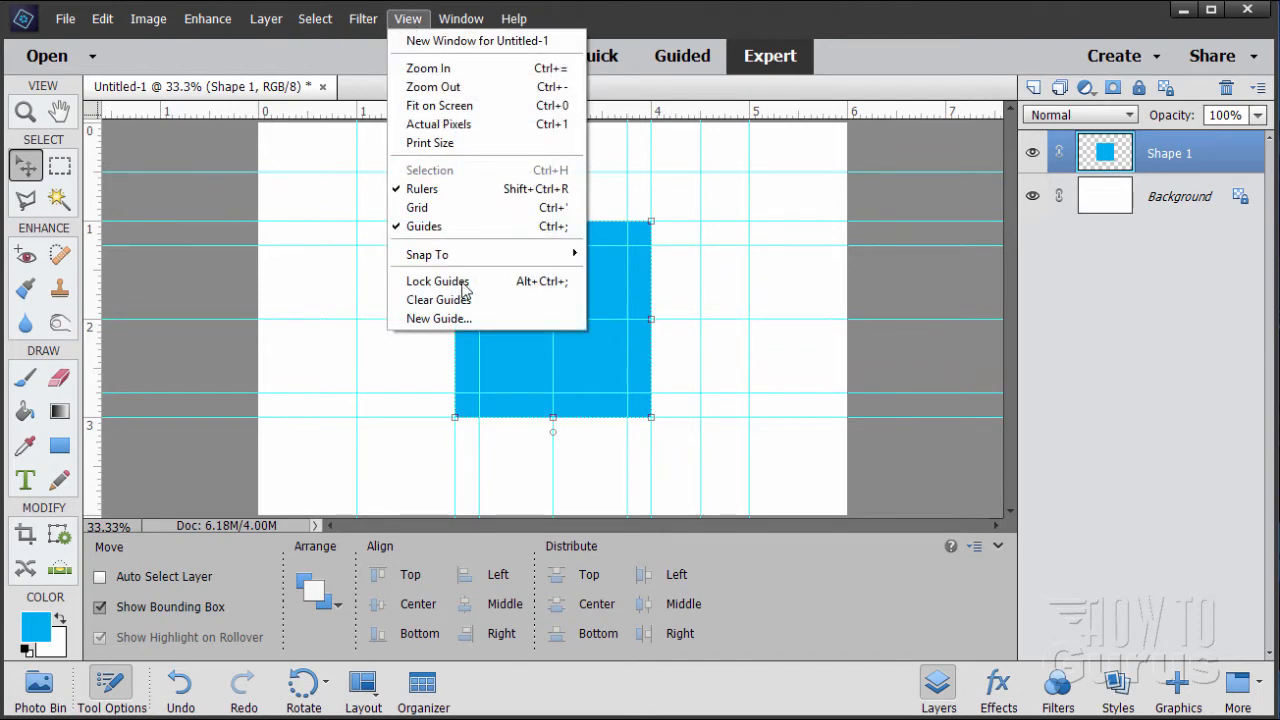
click(853, 65)
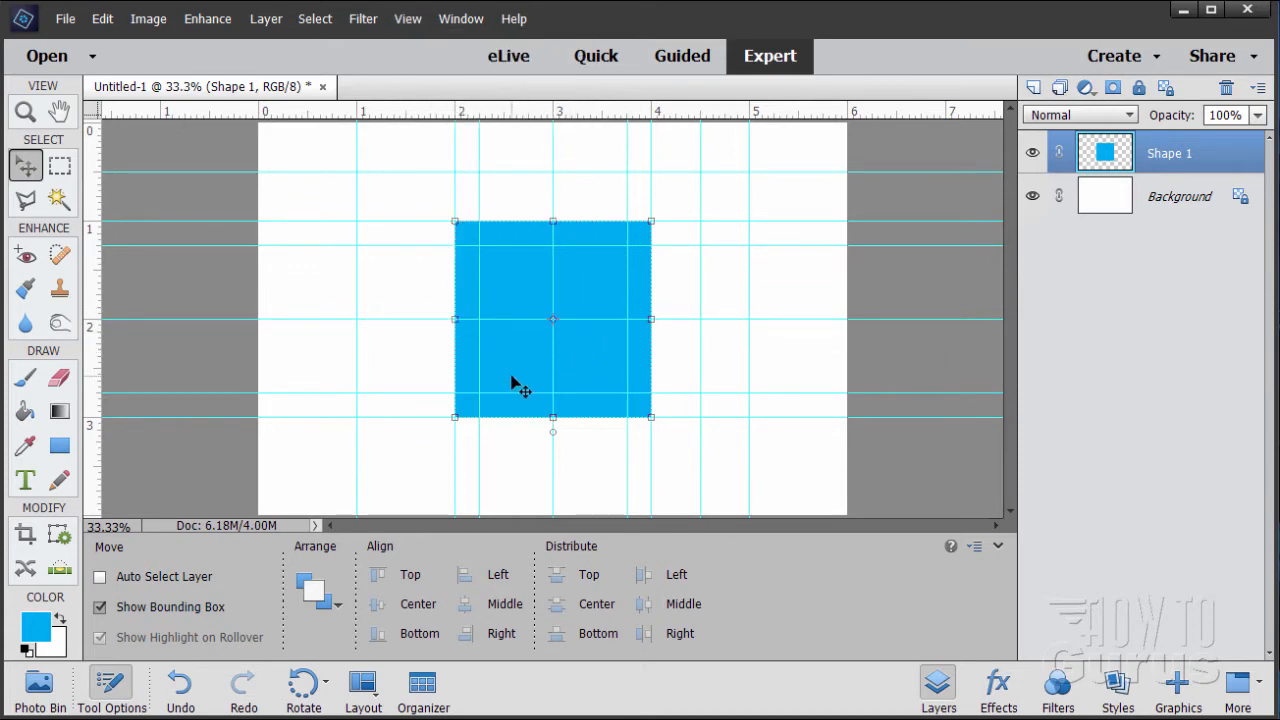
Select the blue square's pixels and subtract the area inside the inner guides with the Rectangular Marquee, leaving a frame-shaped selection
key(ctrl)
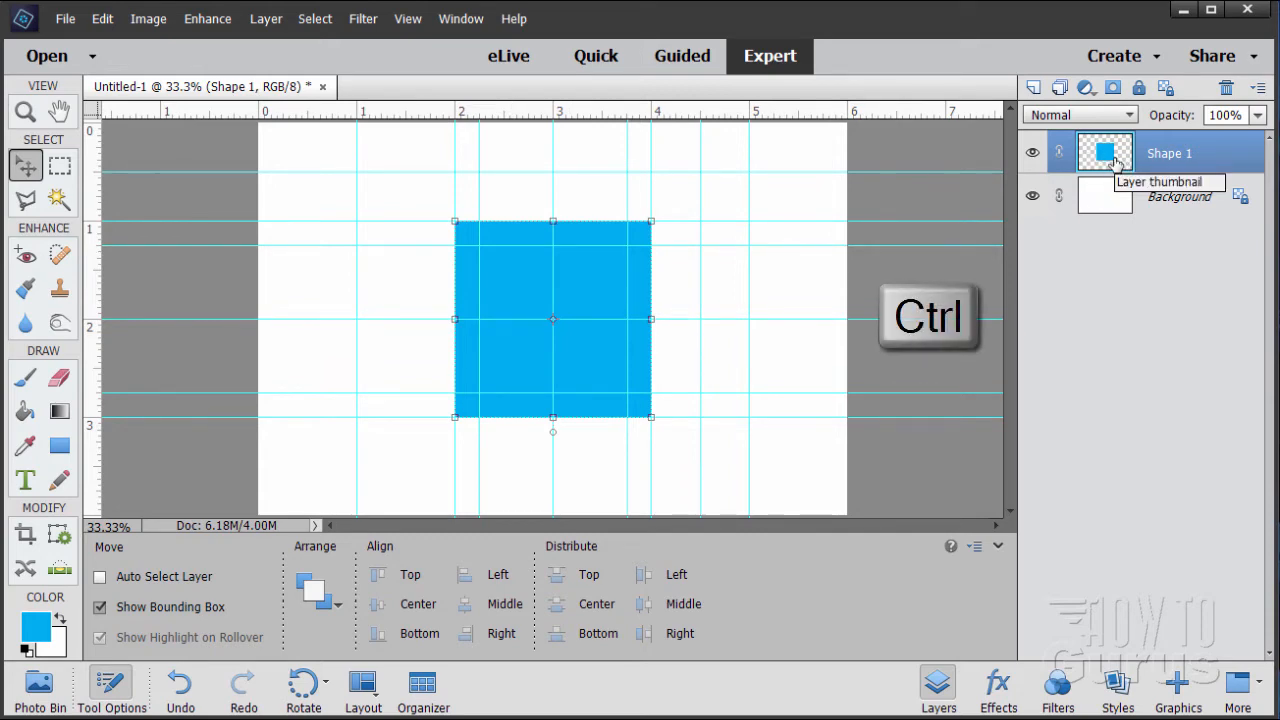
ctrl+click(1117, 160)
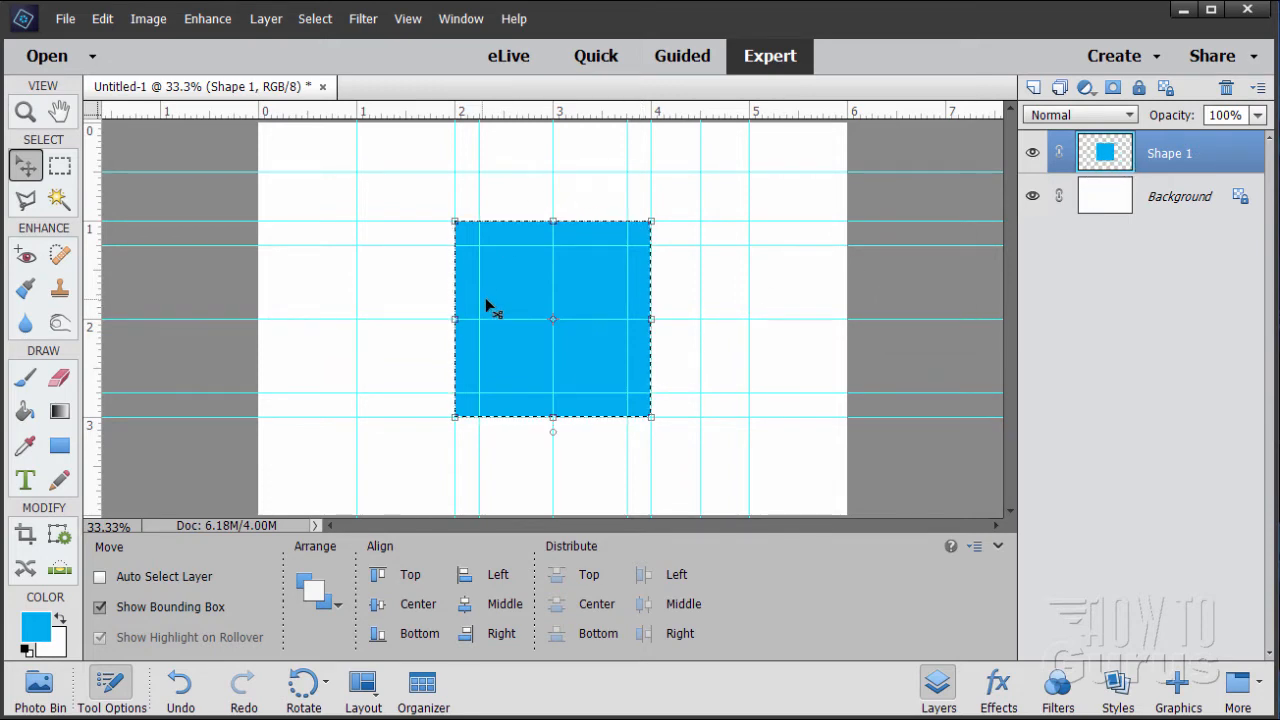
click(61, 167)
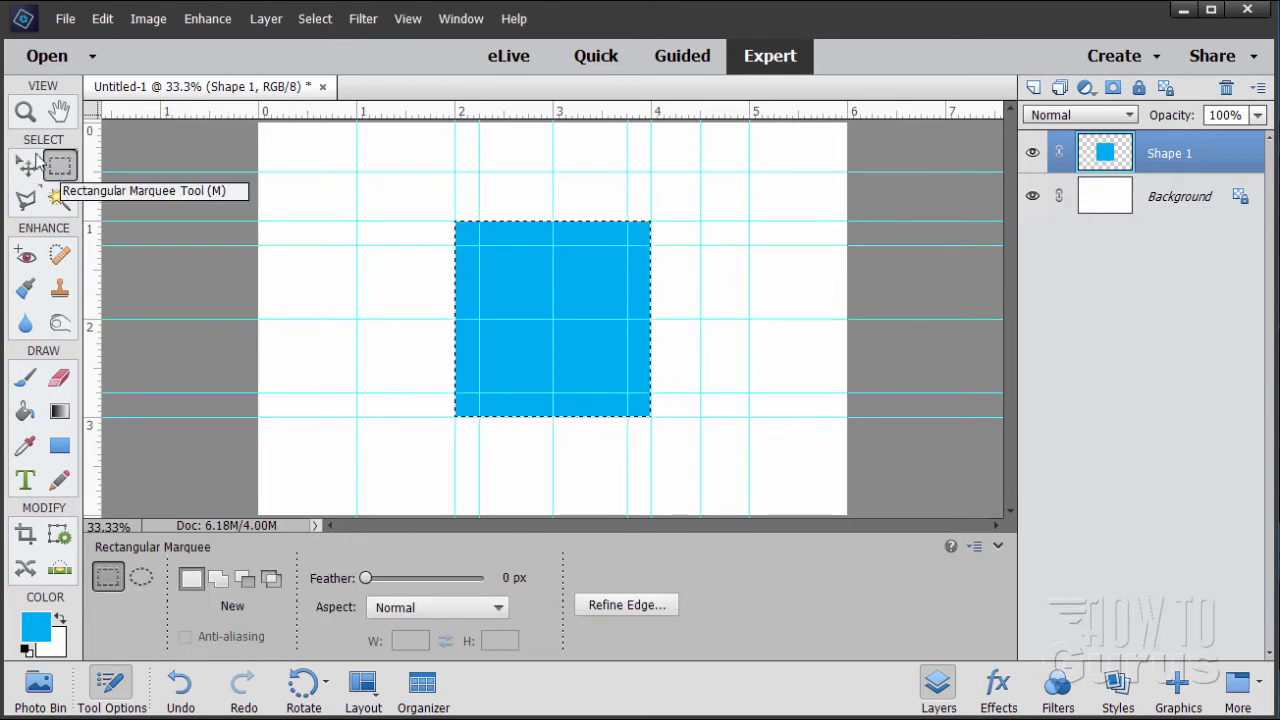
click(244, 586)
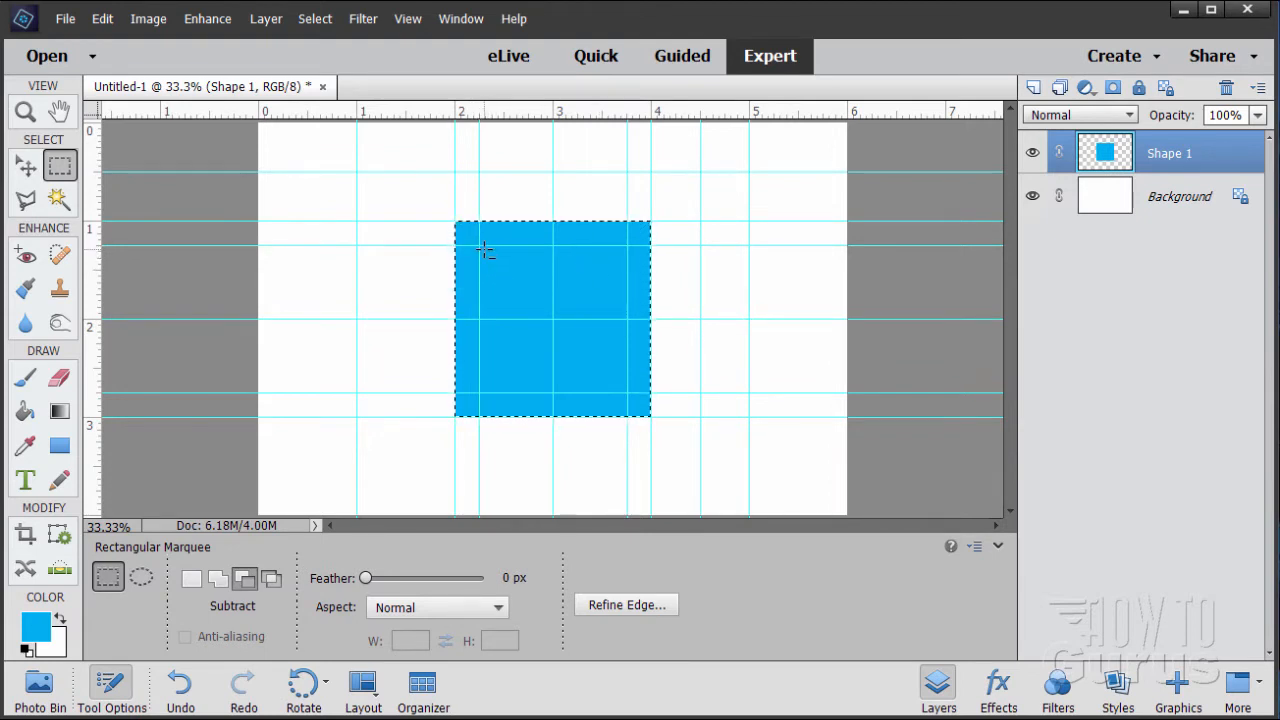
drag(562, 336, 627, 393)
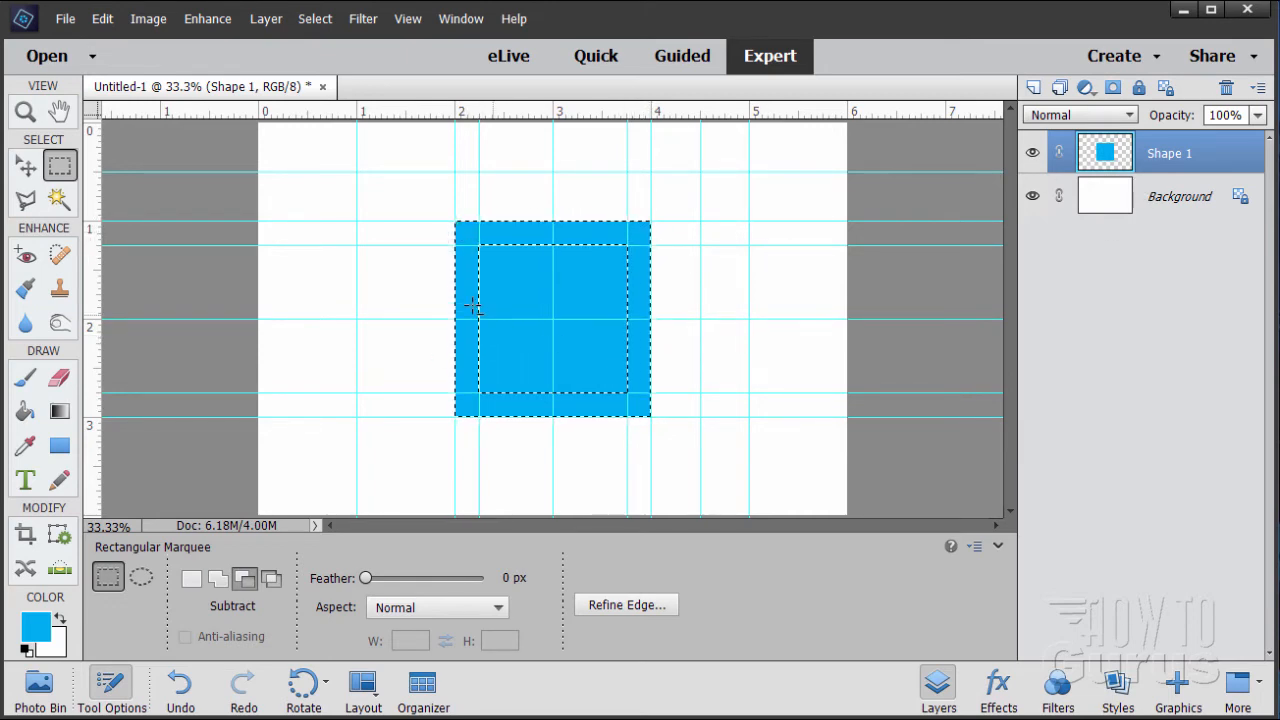
Copy the selected frame area onto a new layer with Layer Via Copy
click(27, 170)
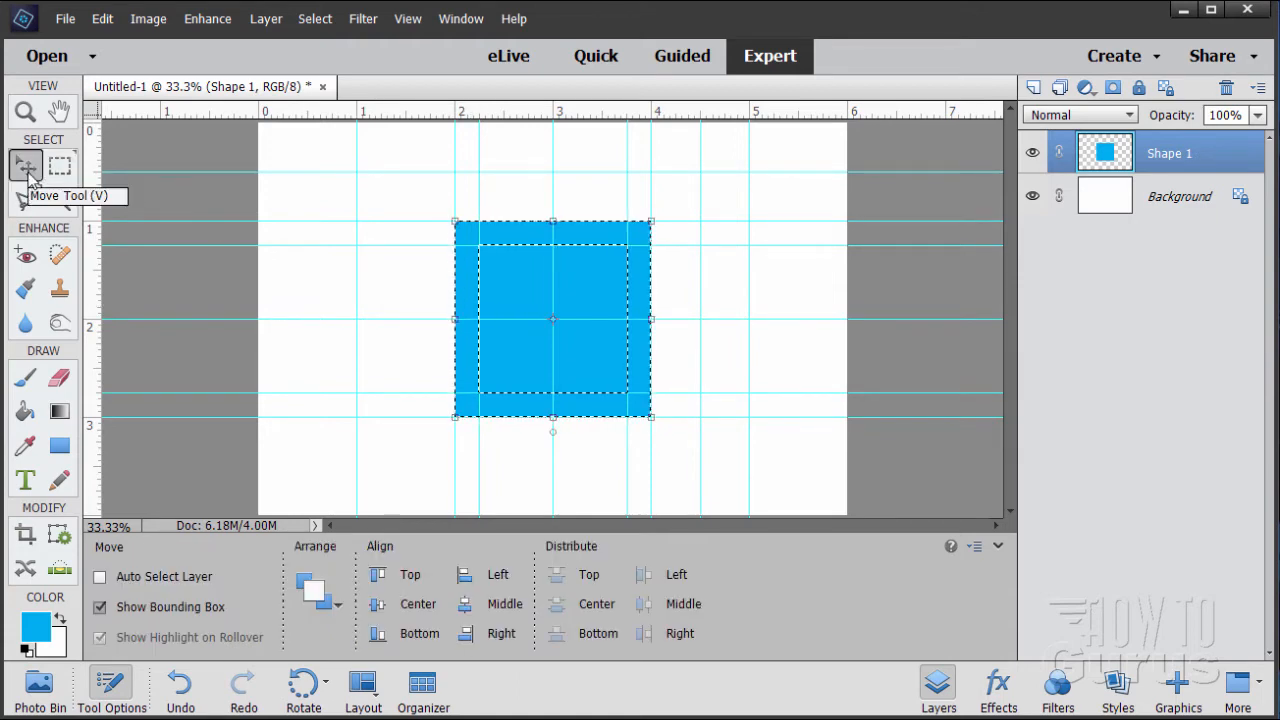
click(265, 19)
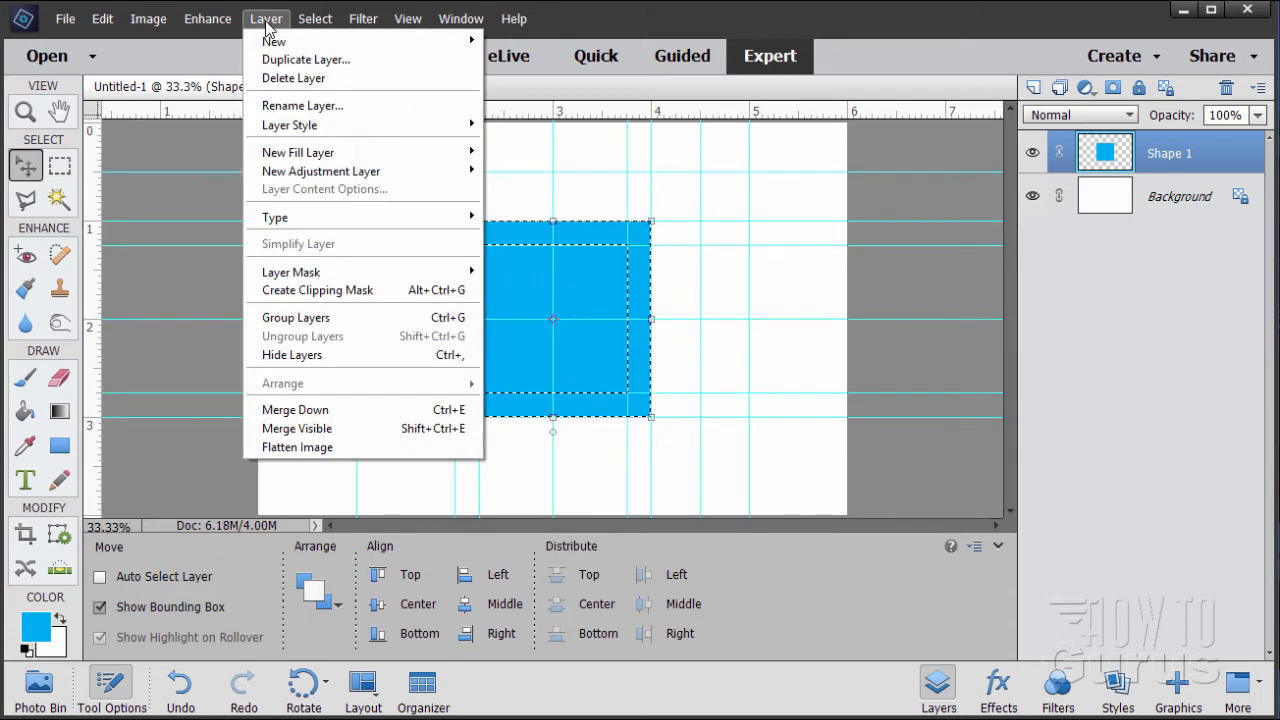
mouse_move(272, 41)
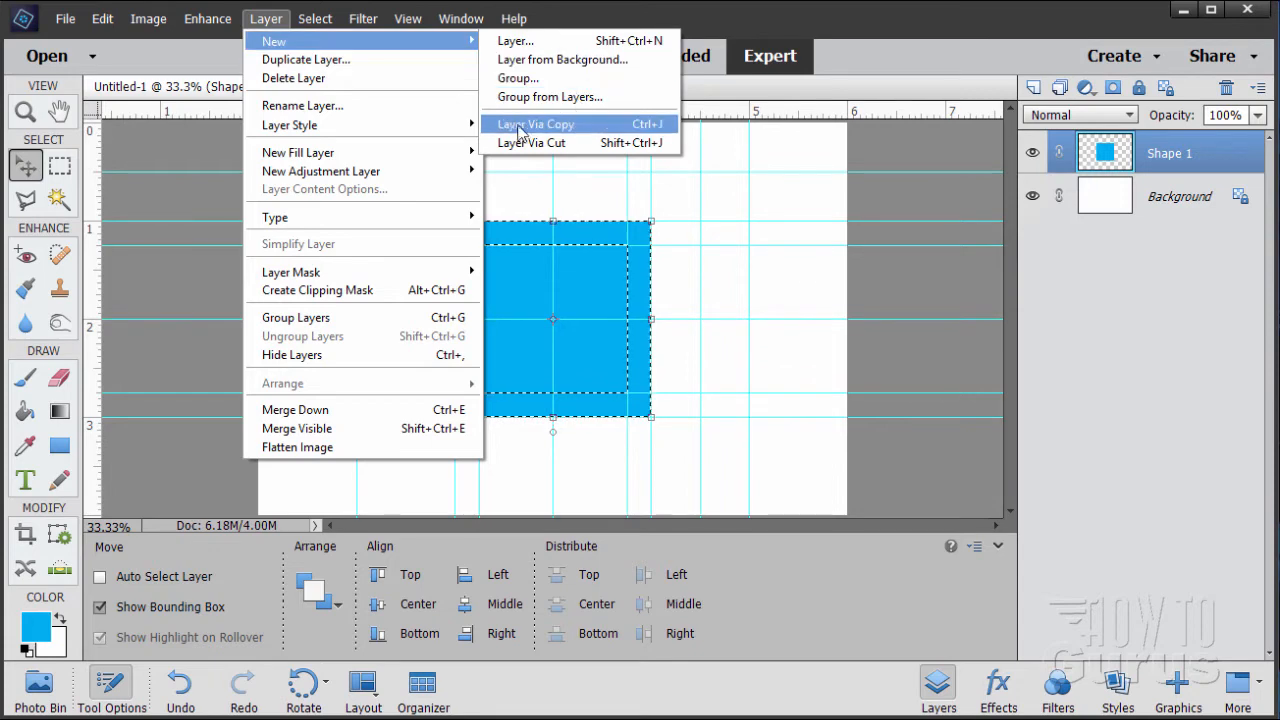
click(550, 130)
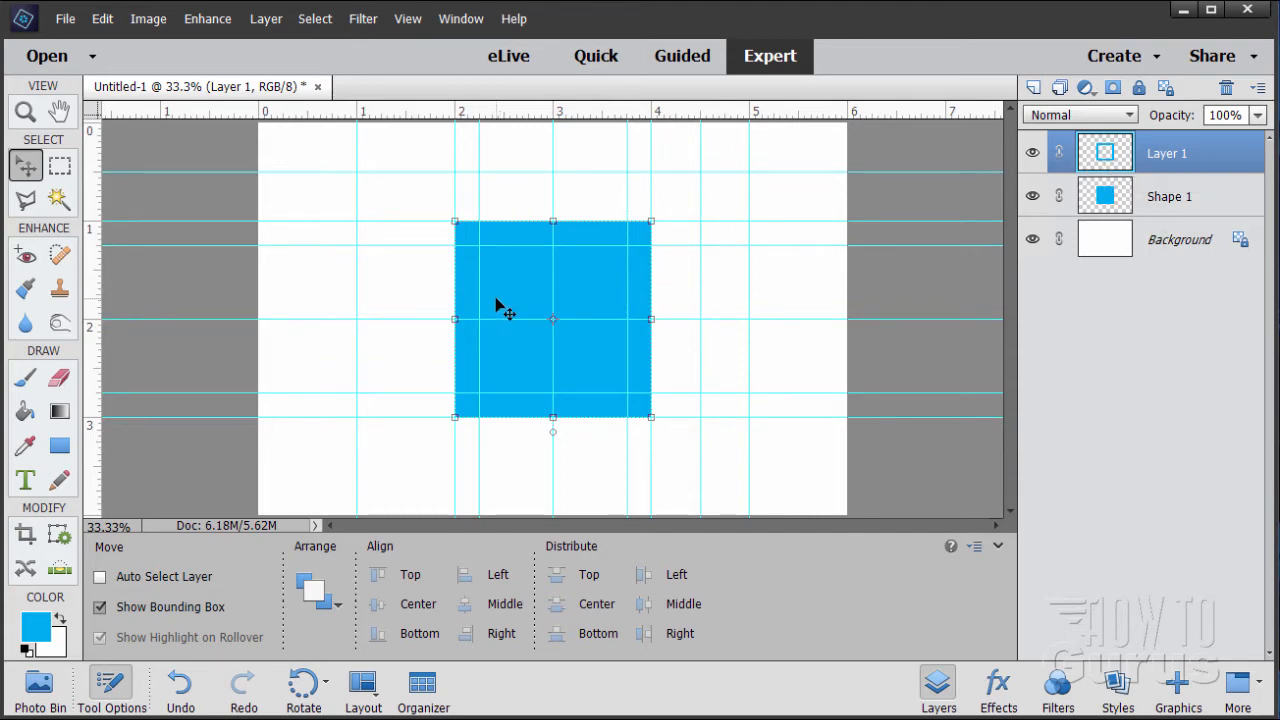
Choose the pure blue swatch from the default colour swatches and fill the copied frame with it using the Paint Bucket
click(33, 630)
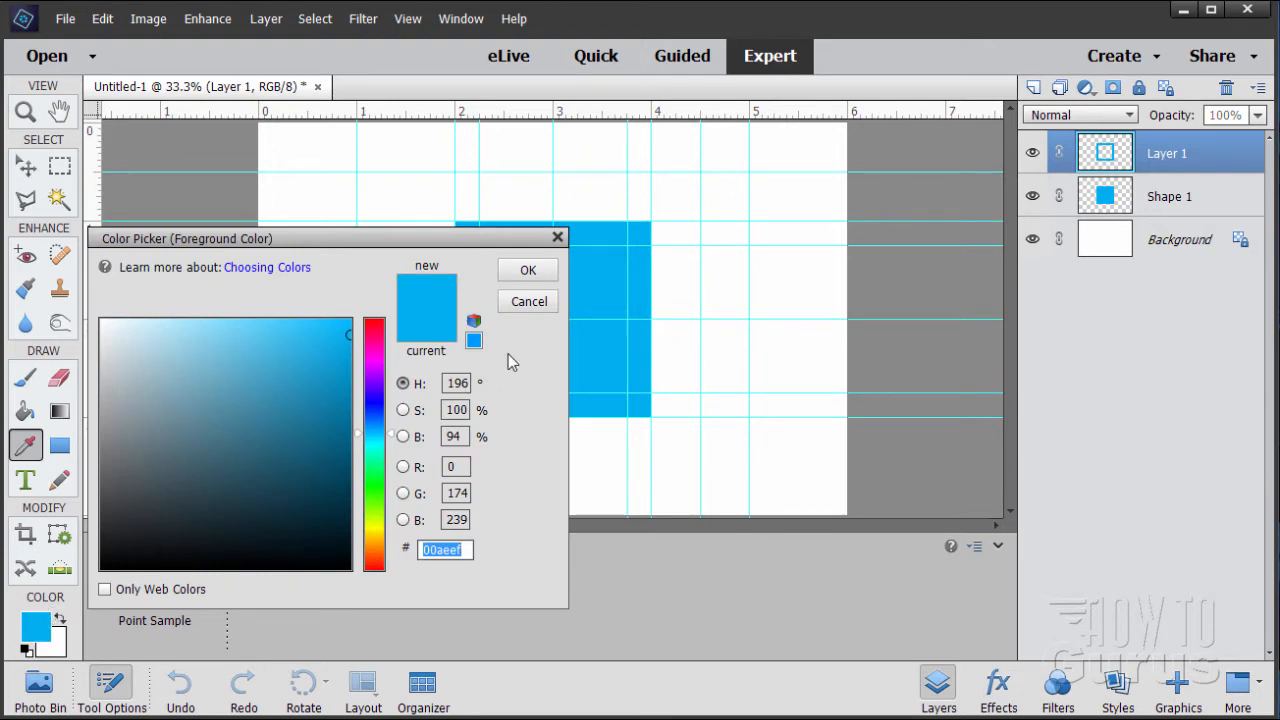
click(531, 302)
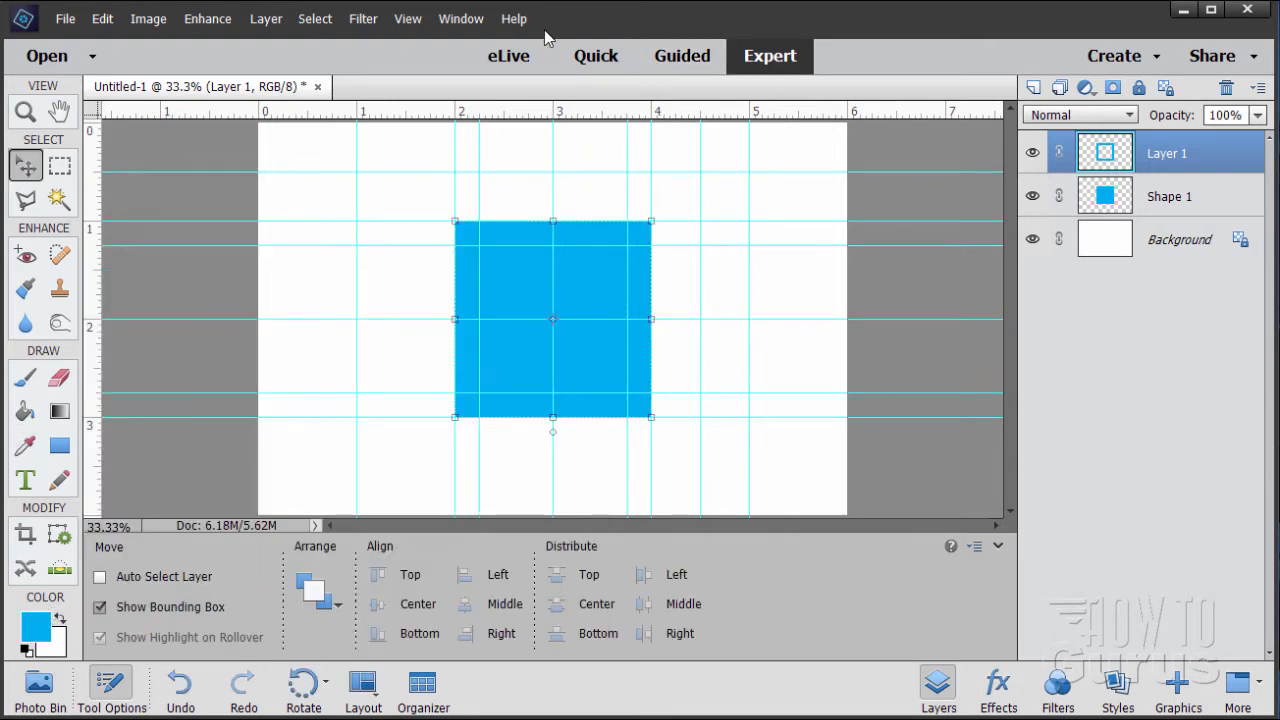
click(463, 21)
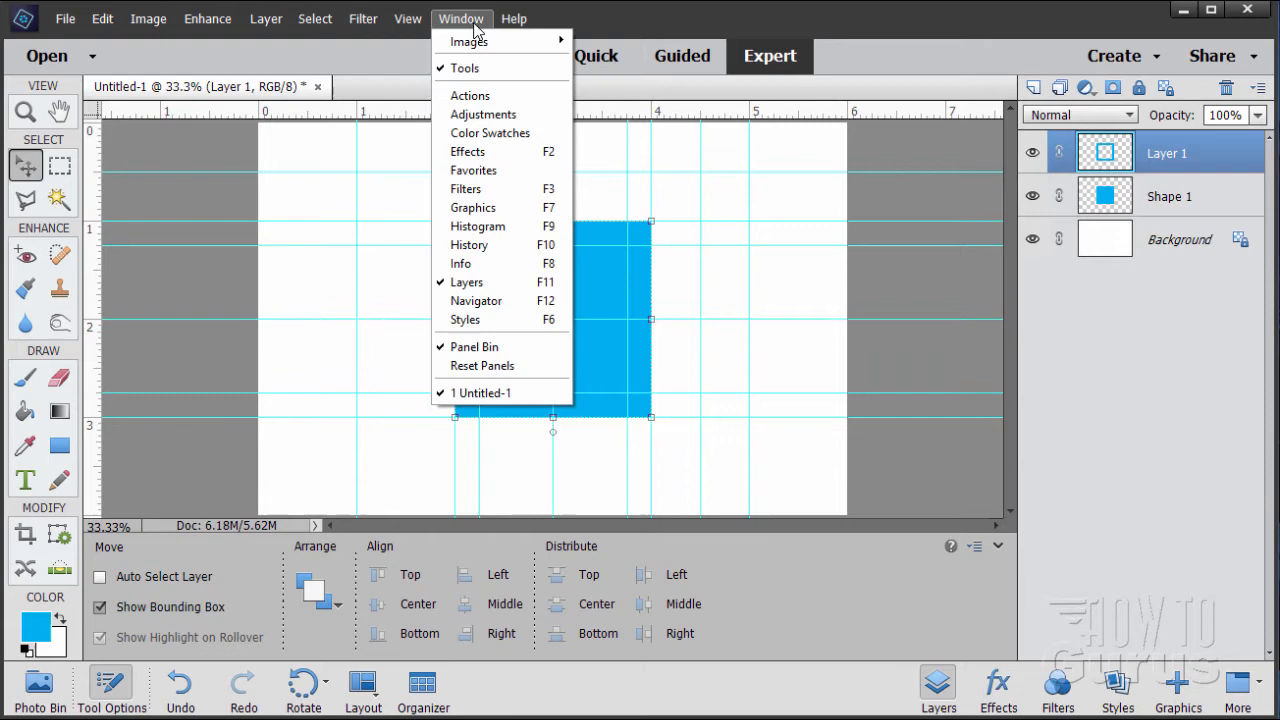
click(490, 133)
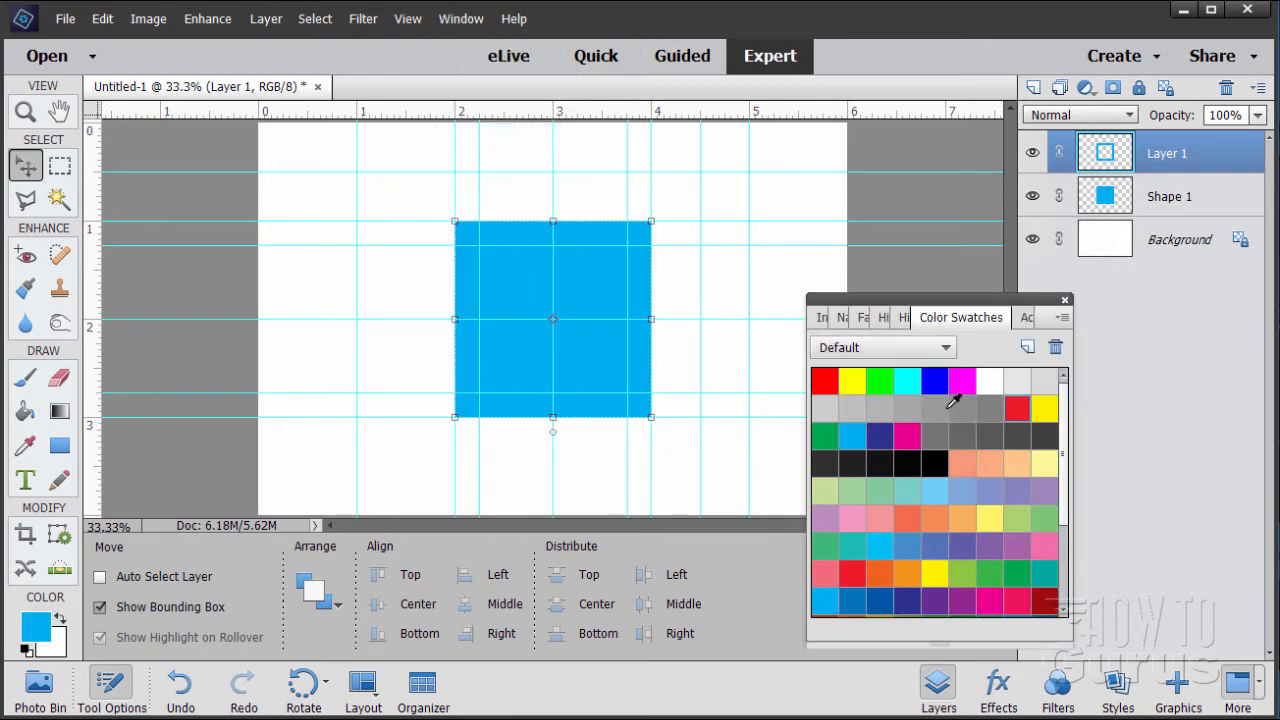
click(932, 381)
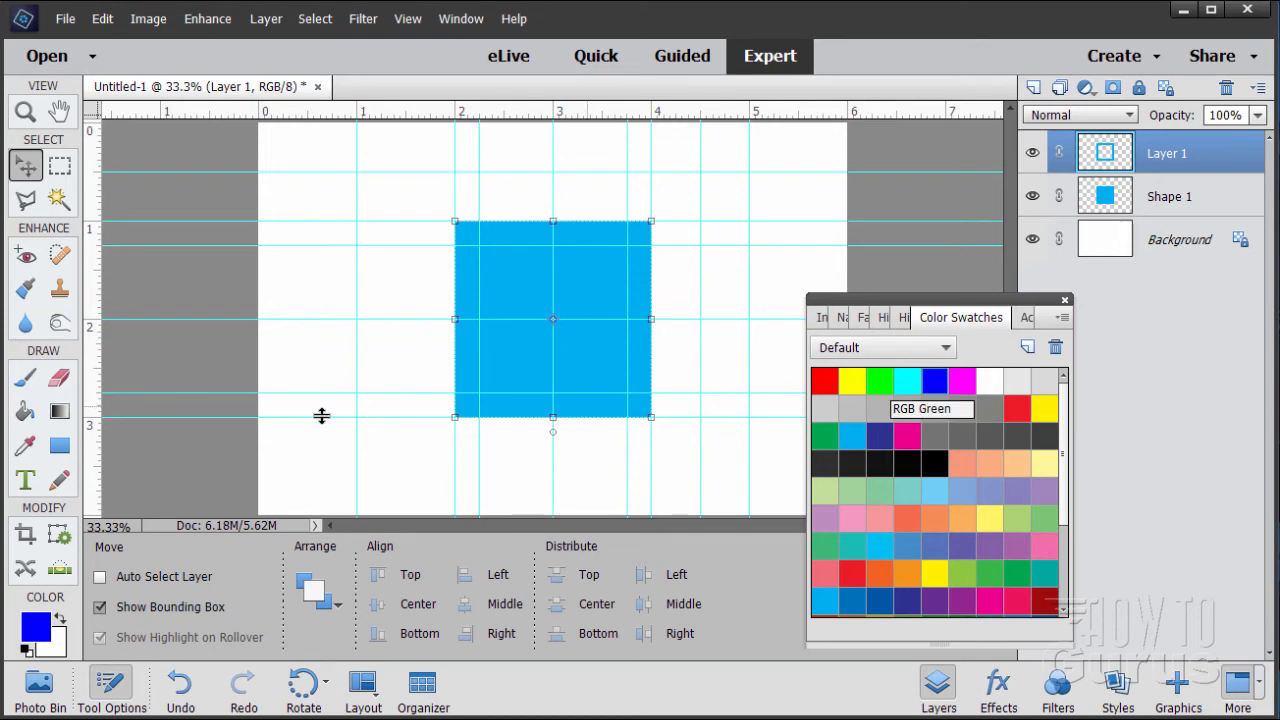
click(26, 412)
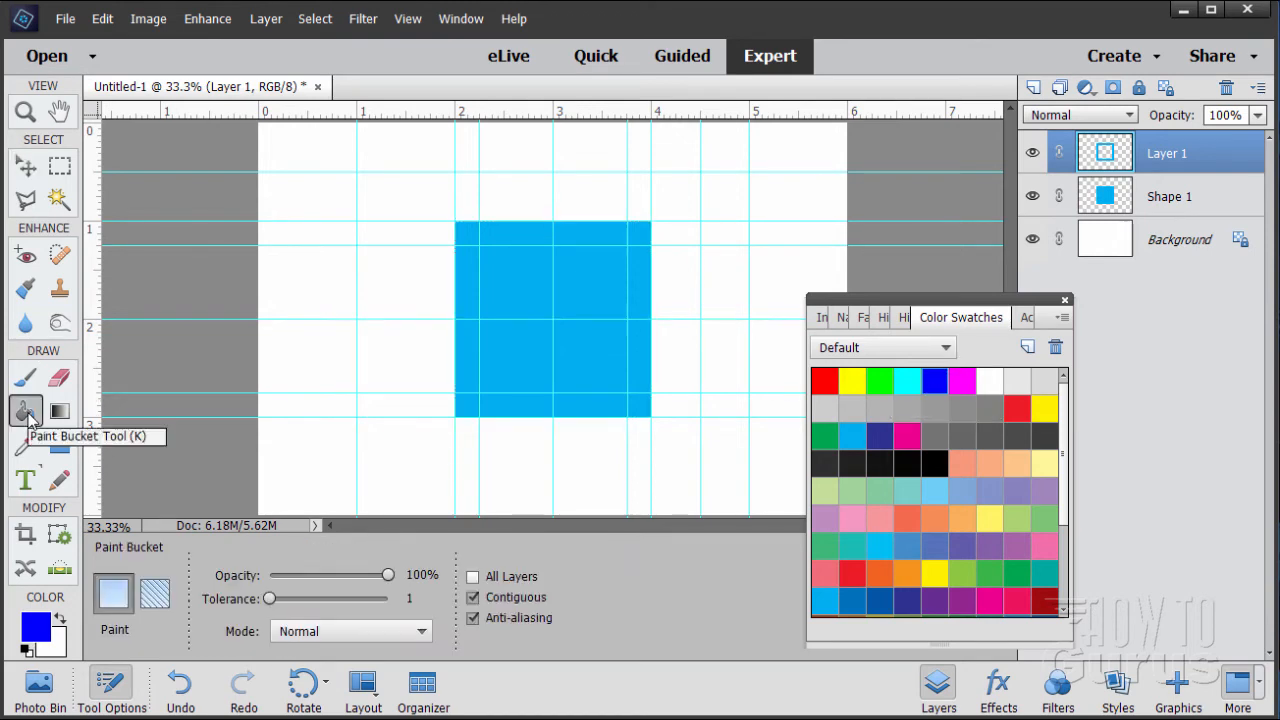
click(470, 366)
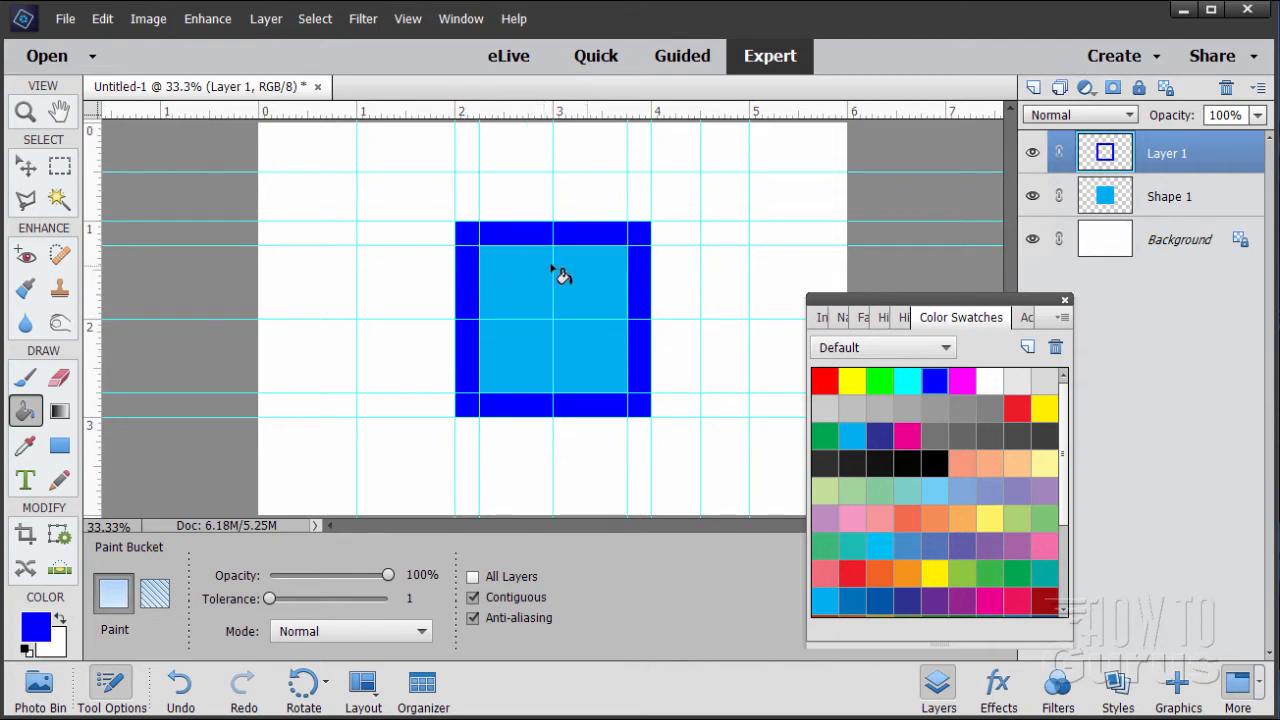
key(v)
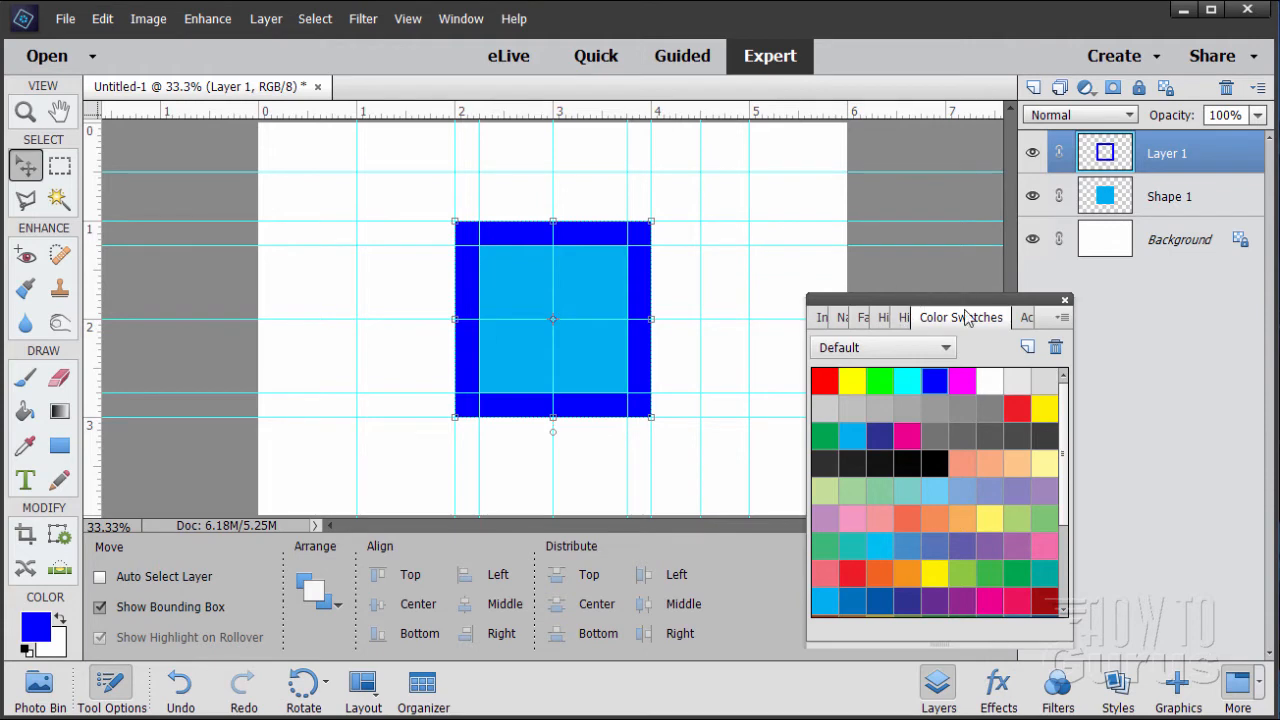
Put away the colour swatches and hide the guides on the canvas
click(1065, 301)
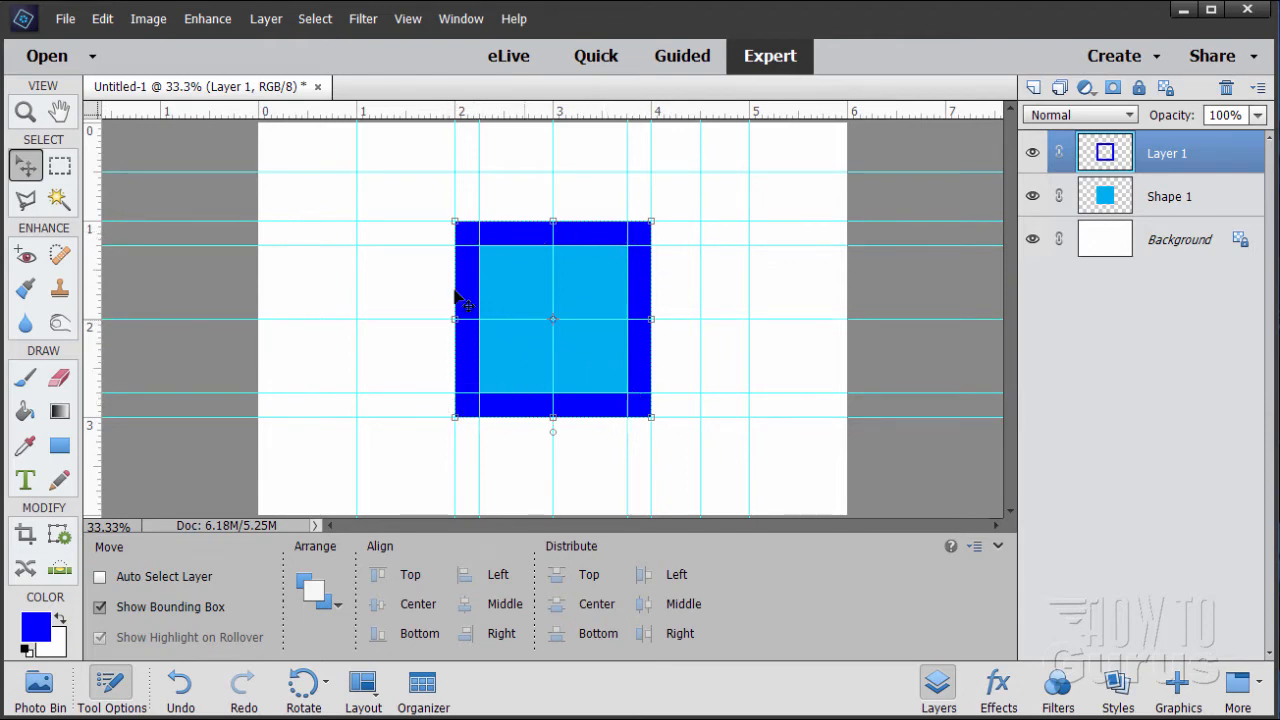
click(408, 18)
click(422, 228)
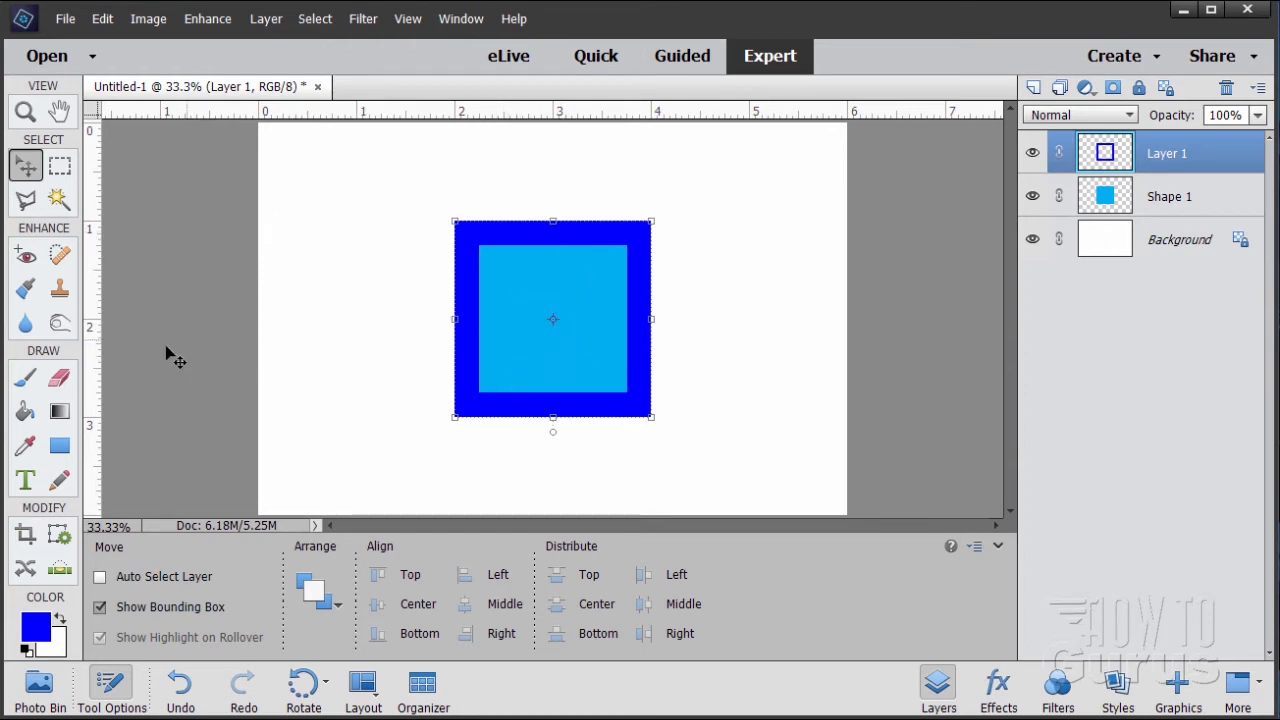
Add the letter A in blue 60 pt Arial Black text over the middle of the light blue square
click(26, 480)
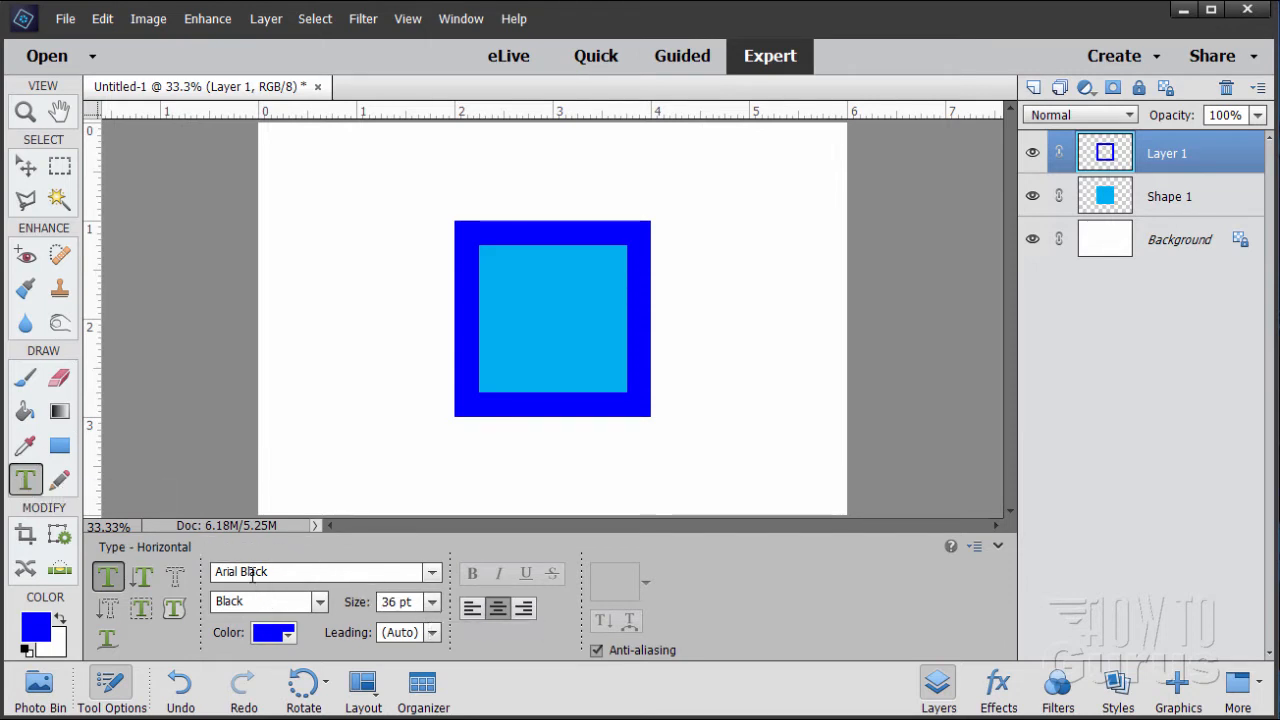
click(432, 573)
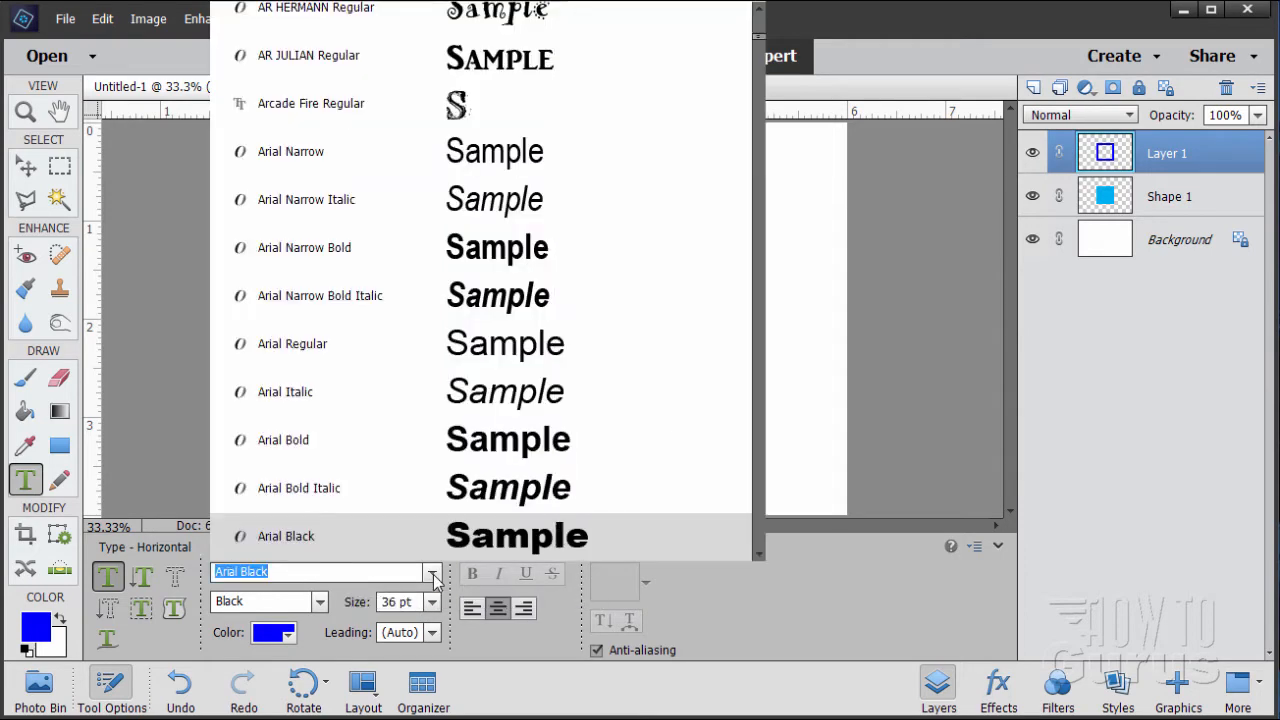
click(520, 545)
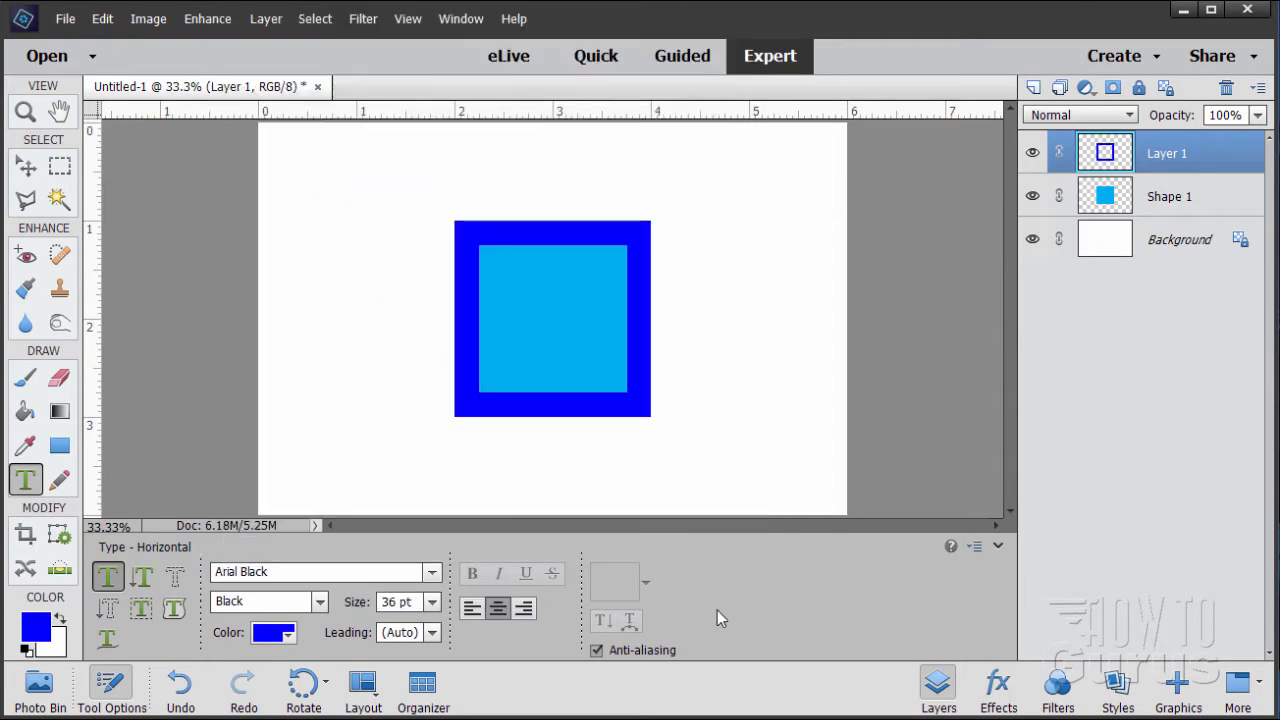
click(432, 602)
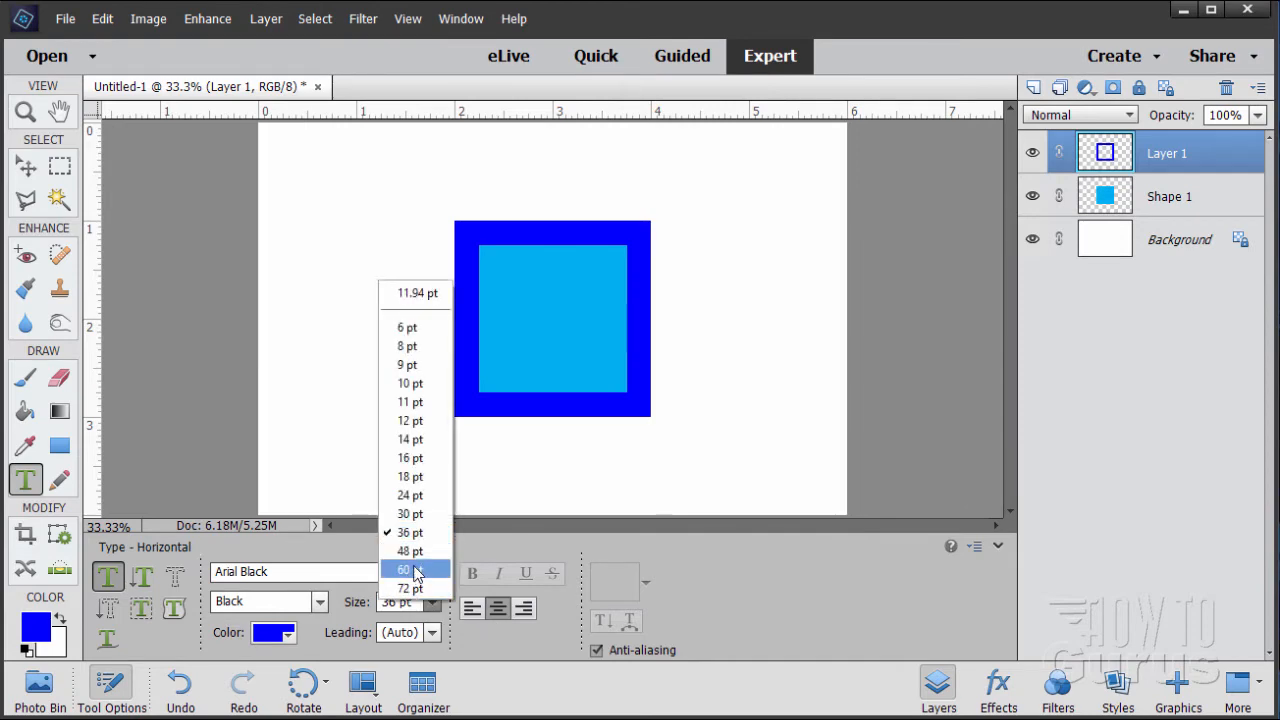
click(411, 570)
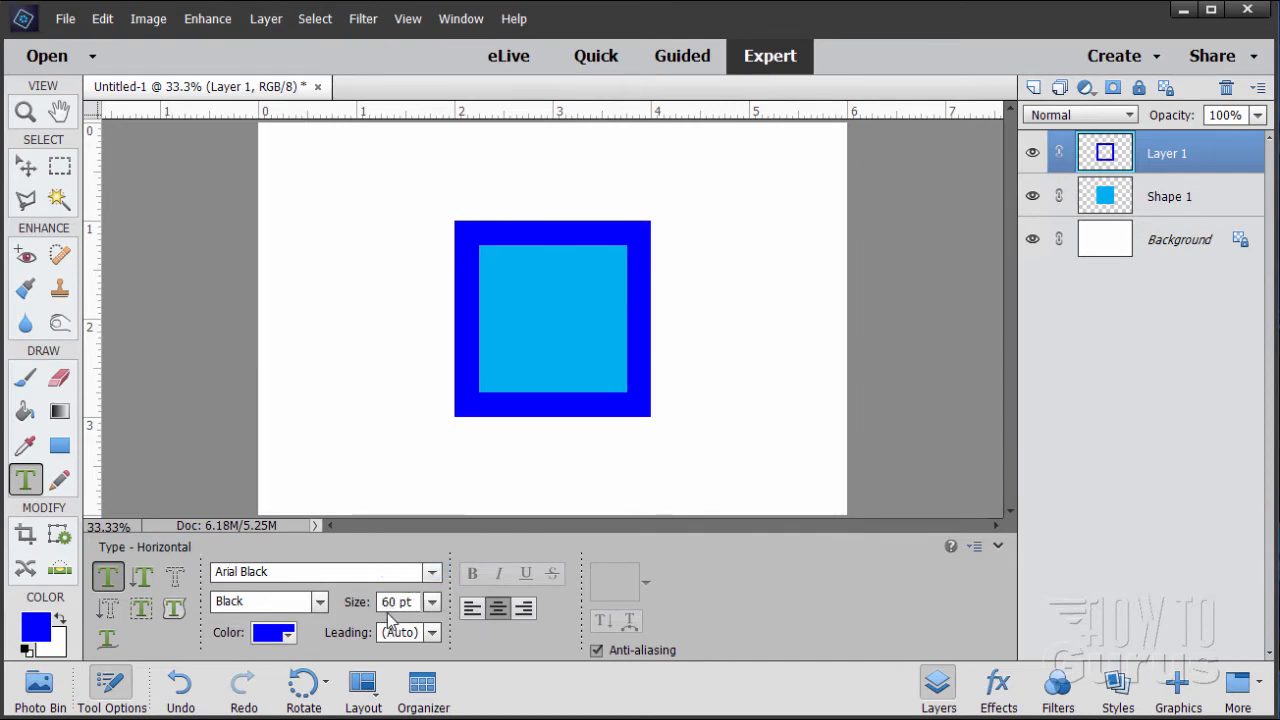
click(551, 326)
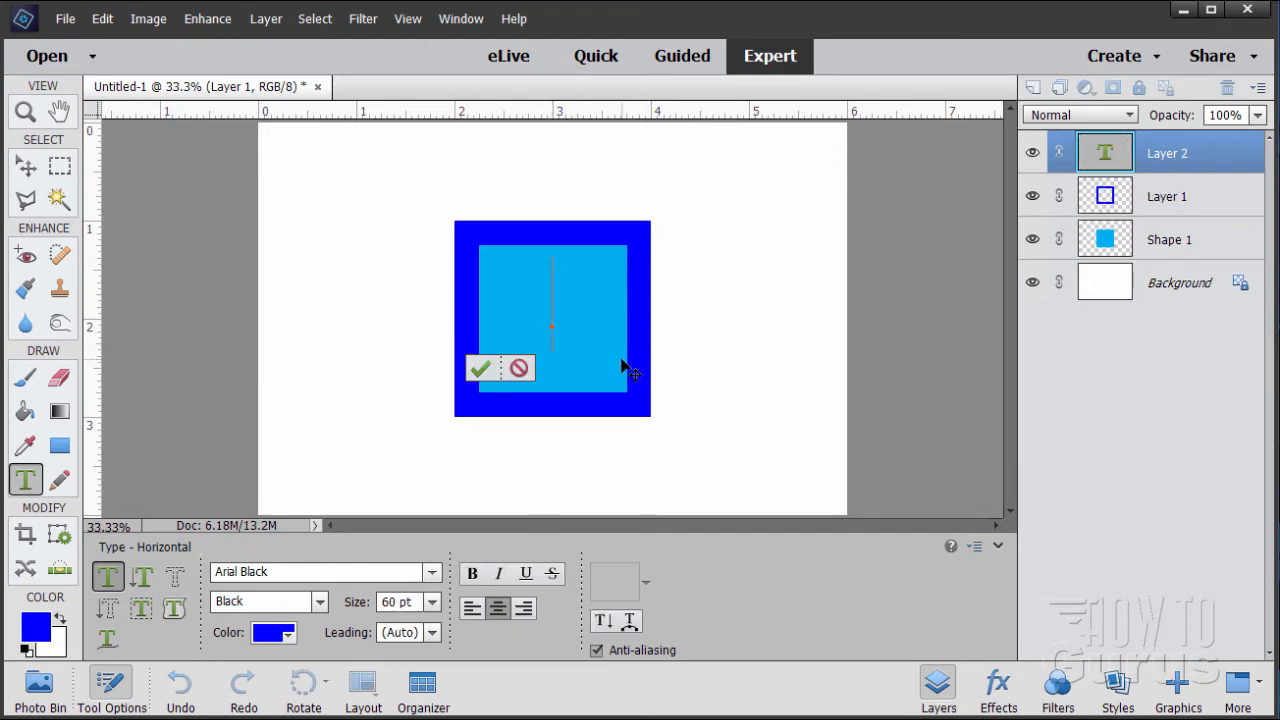
text(A)
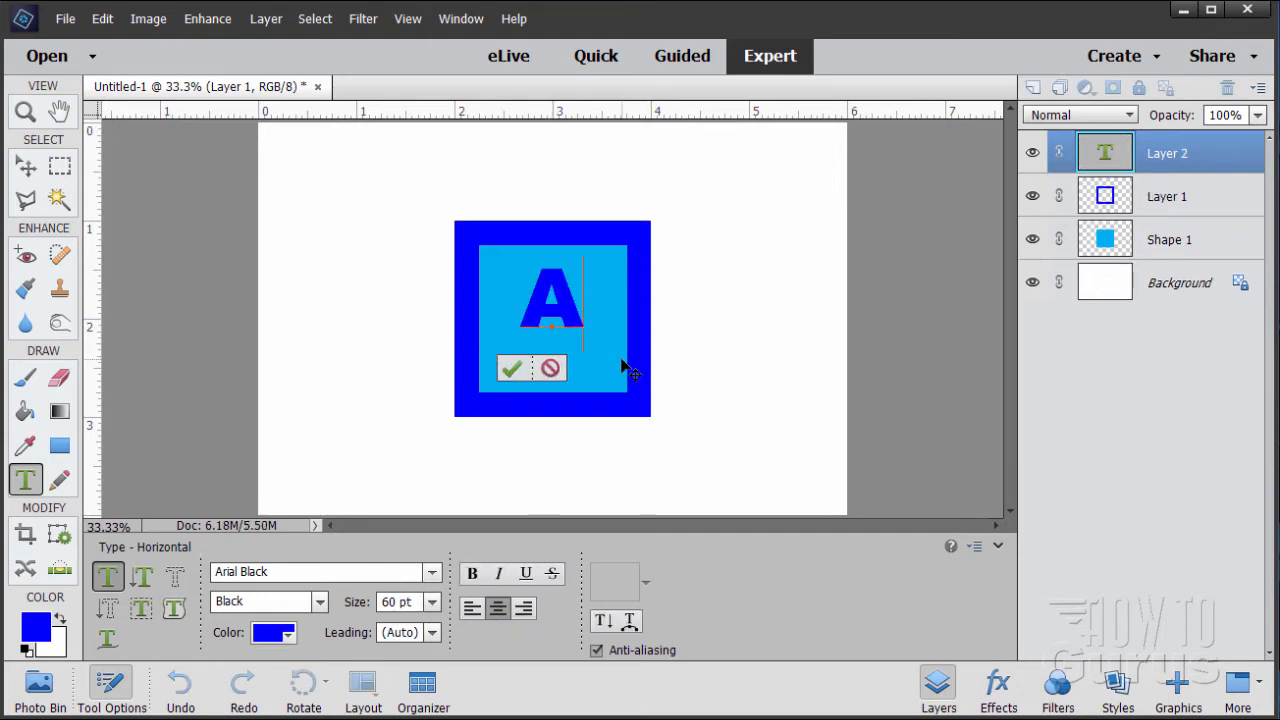
click(513, 369)
Reposition the letter A and scale it to about 185% width and 173% height to fill the light blue area
key(v)
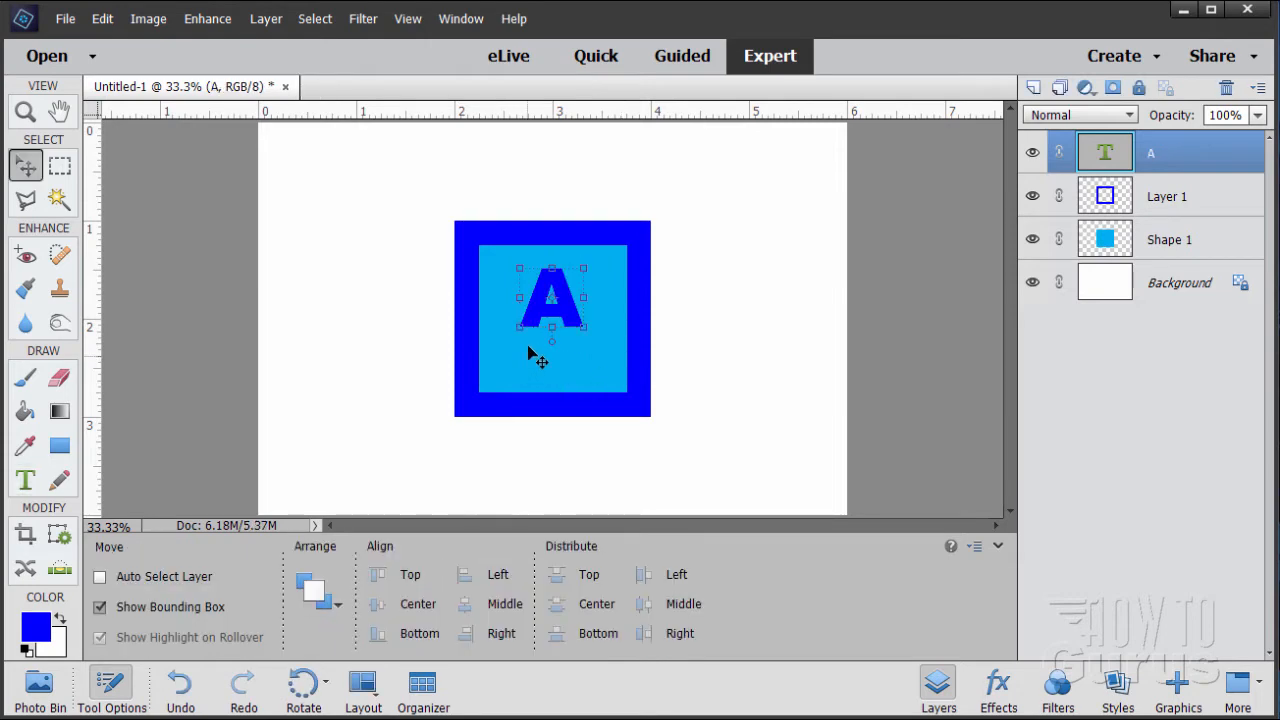
drag(539, 326, 517, 375)
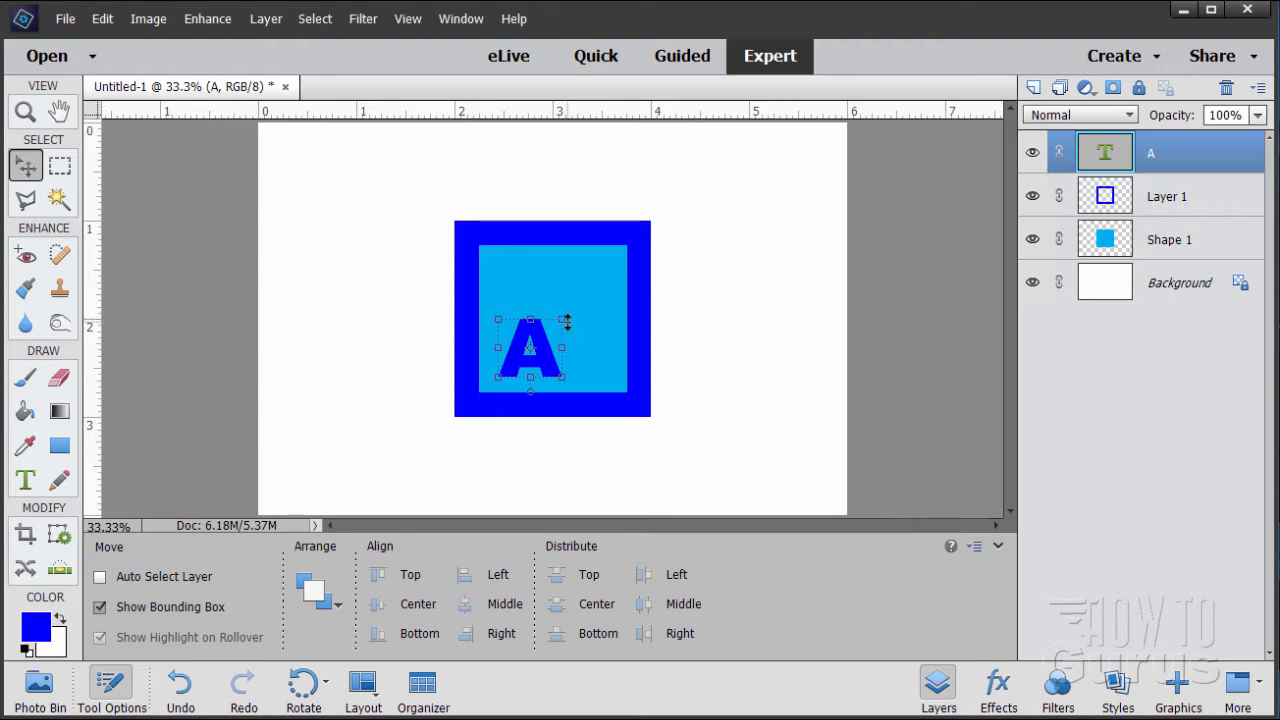
drag(564, 321, 608, 256)
mouse_move(583, 334)
mouse_down()
mouse_move(587, 350)
mouse_move(597, 340)
mouse_up()
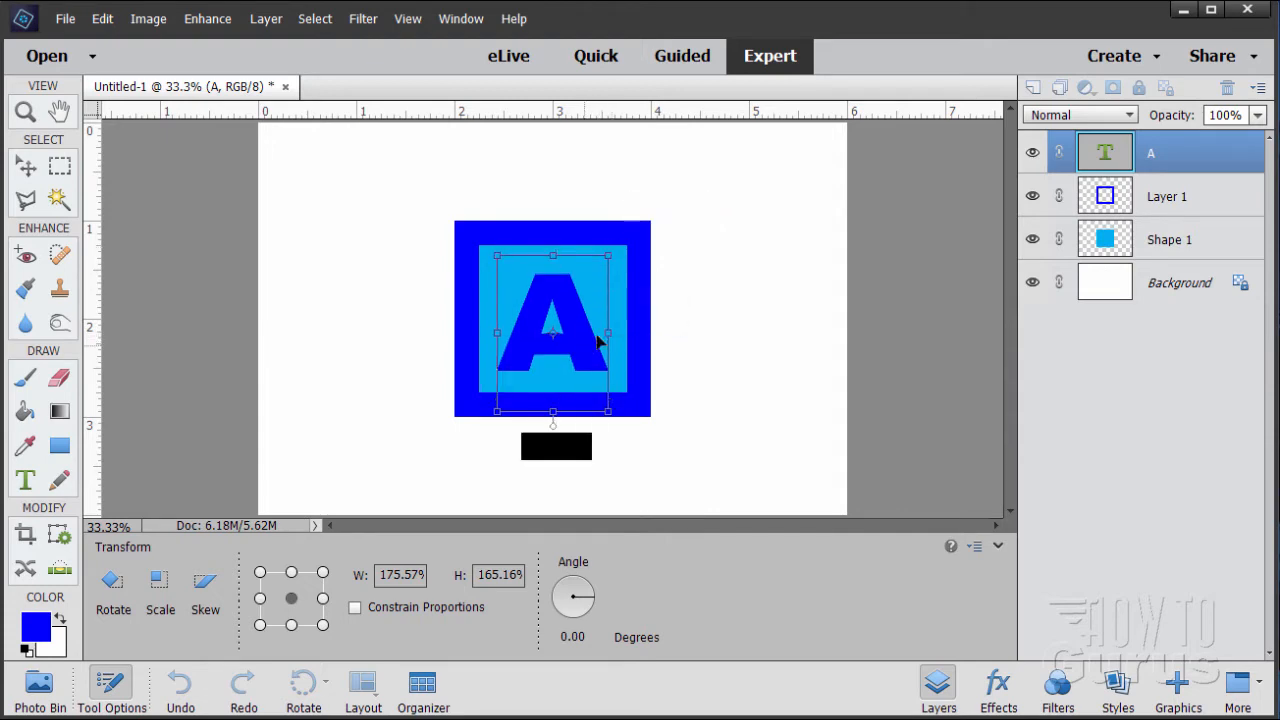
drag(608, 253, 616, 253)
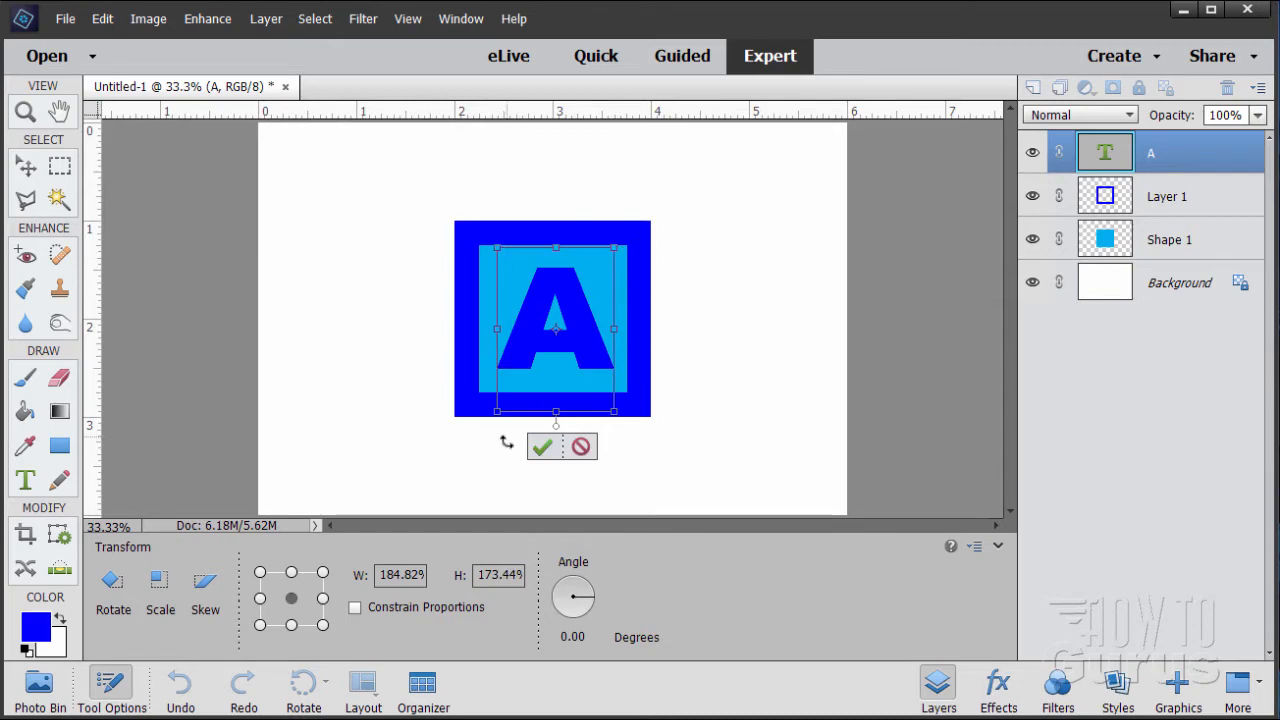
click(541, 449)
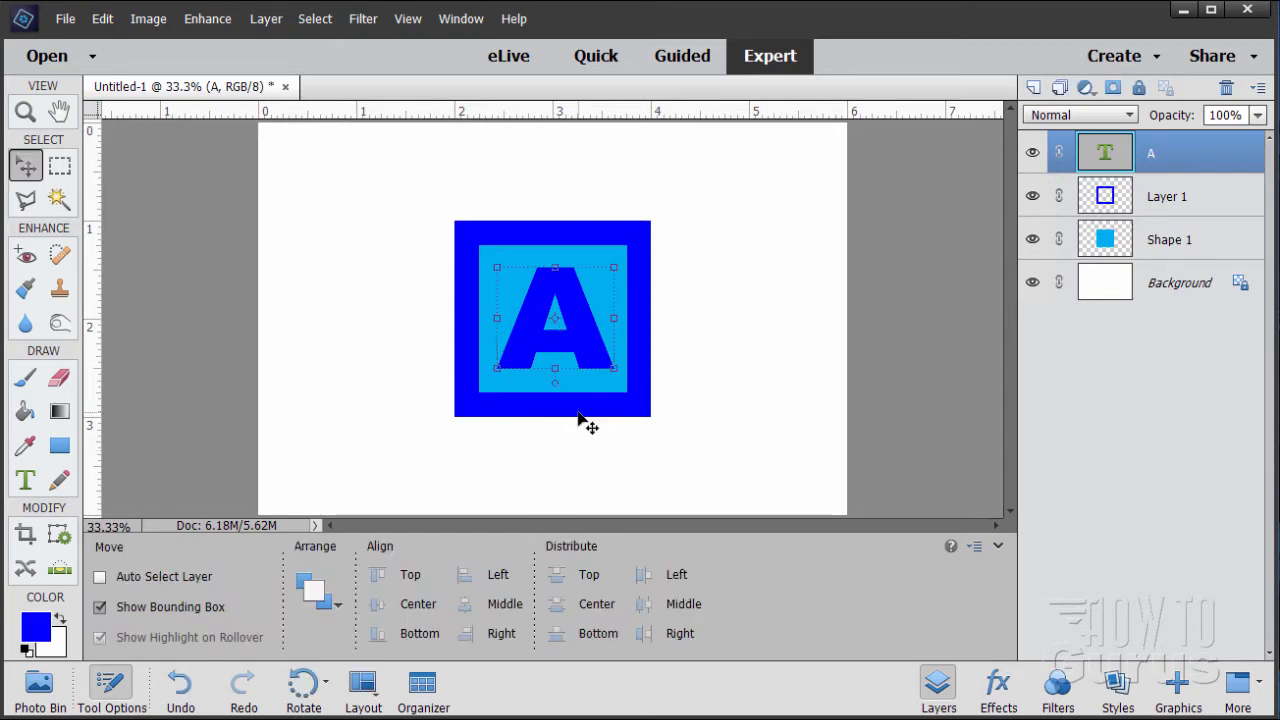
Nudge the letter A in small increments until it sits centred inside the frame
key(Left)
key(Left)
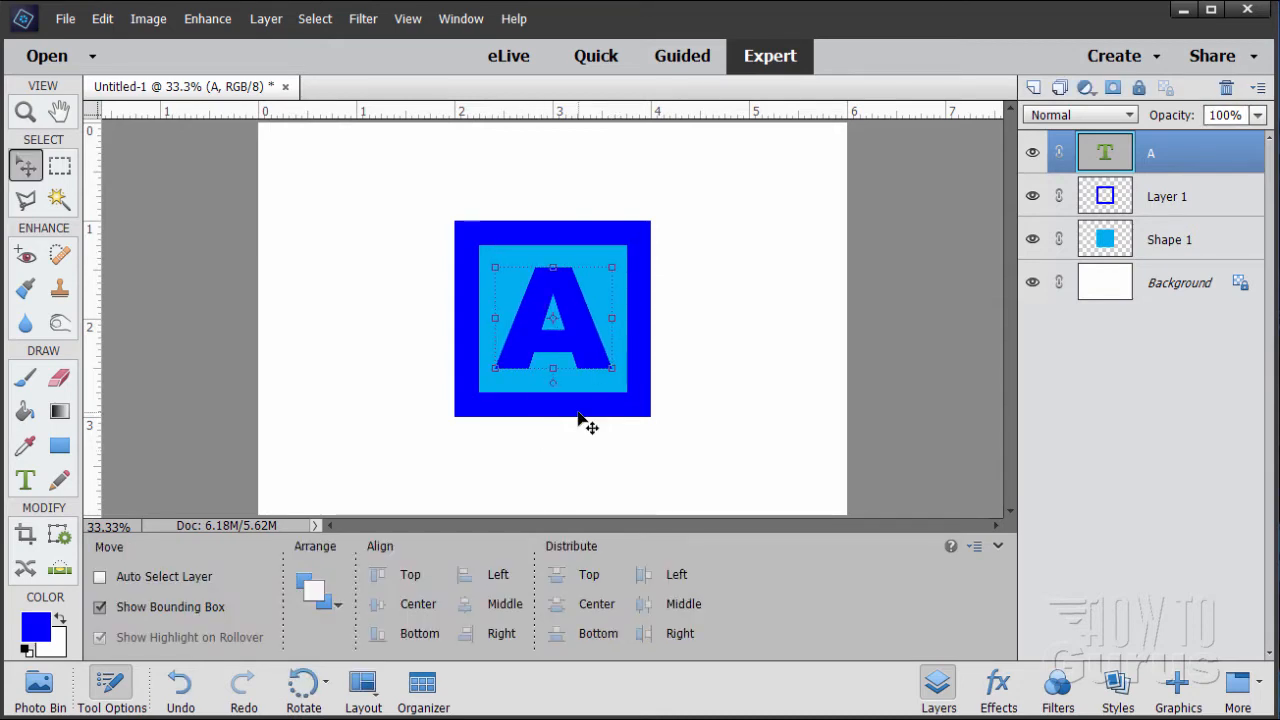
key(Right)
key(Left)
key(Down)
Hide the square, frame and letter layers, and add a new empty layer directly above the Background
click(1121, 282)
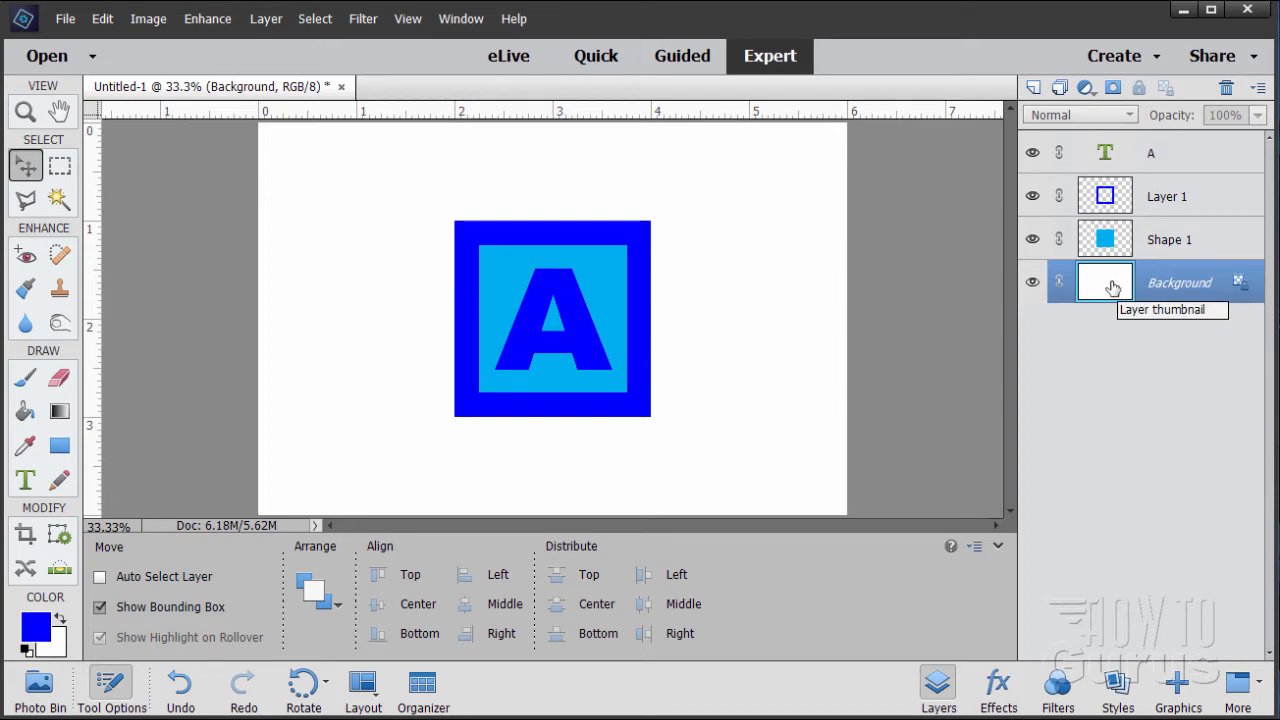
click(1032, 239)
click(1032, 196)
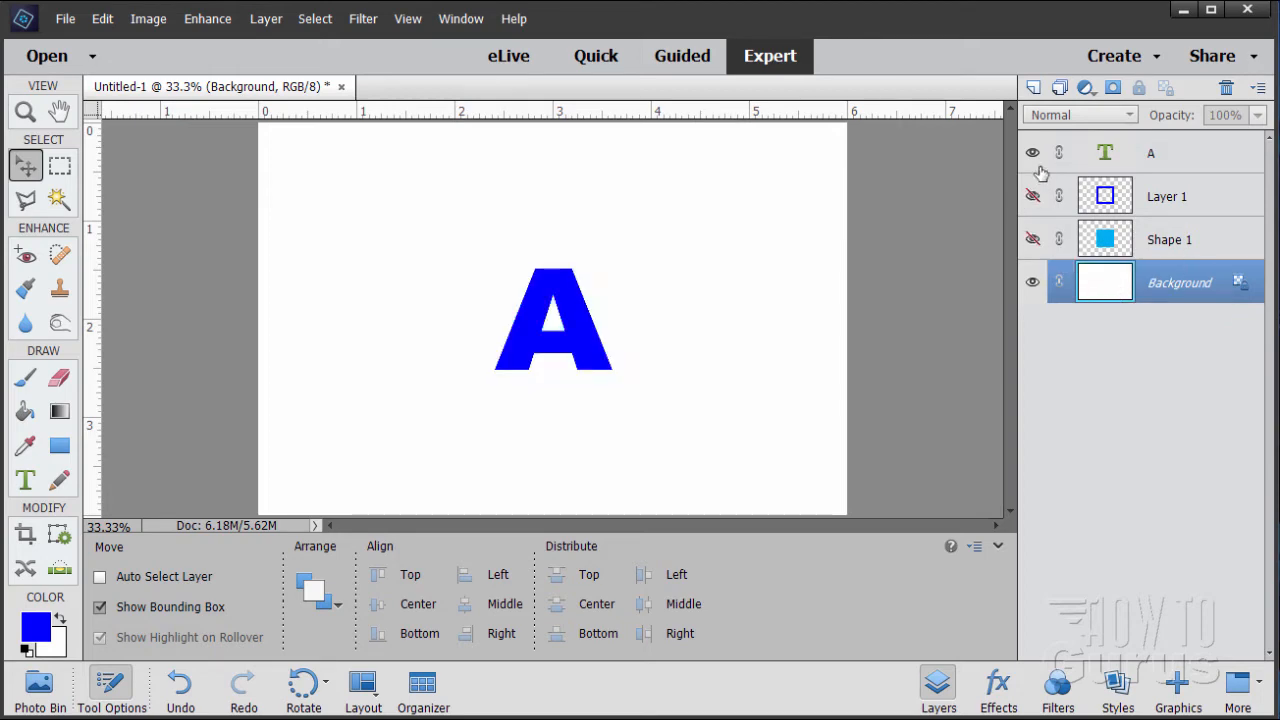
click(1034, 153)
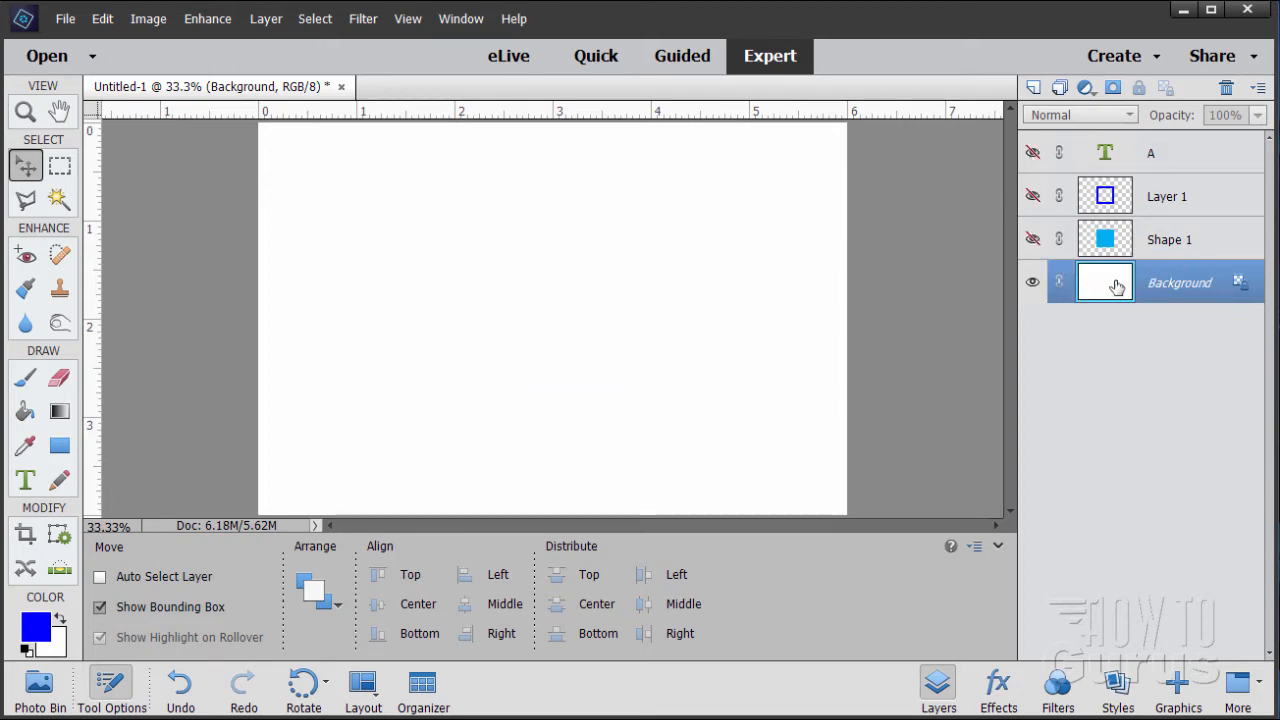
click(1033, 87)
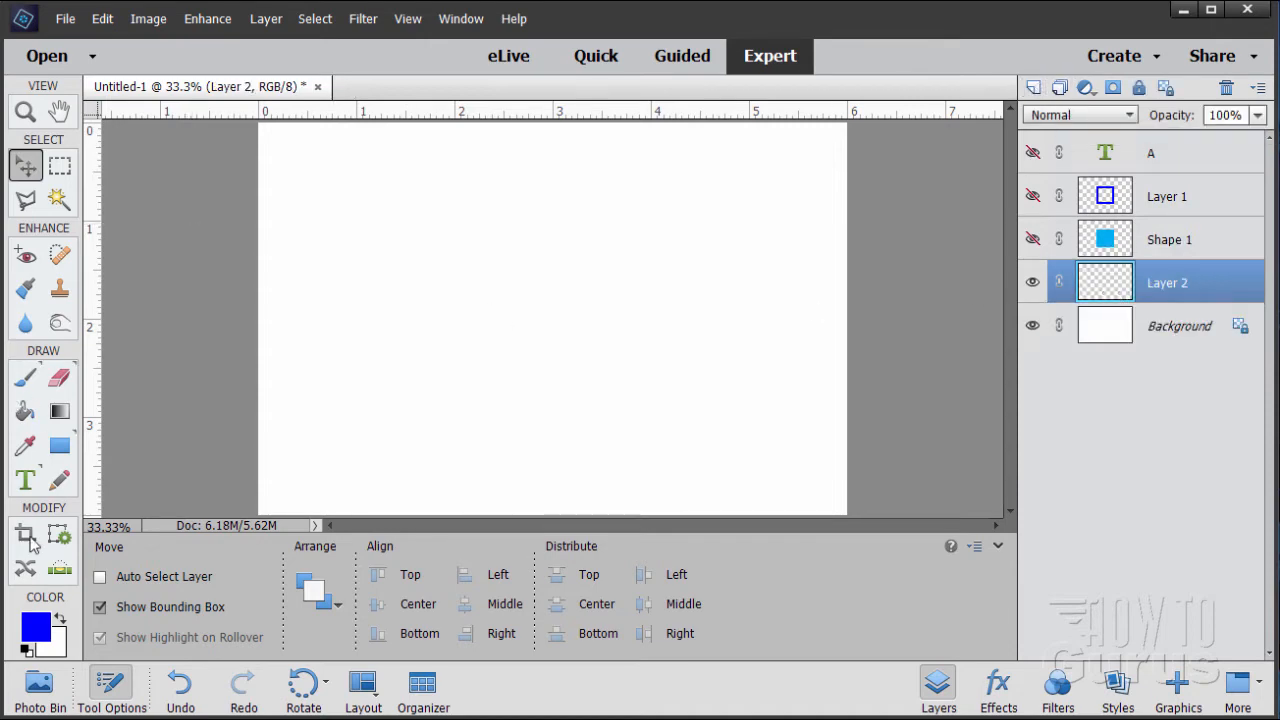
Reset the colours to default black and white and set up a Fibers render with variance 18 and strength 60
click(27, 649)
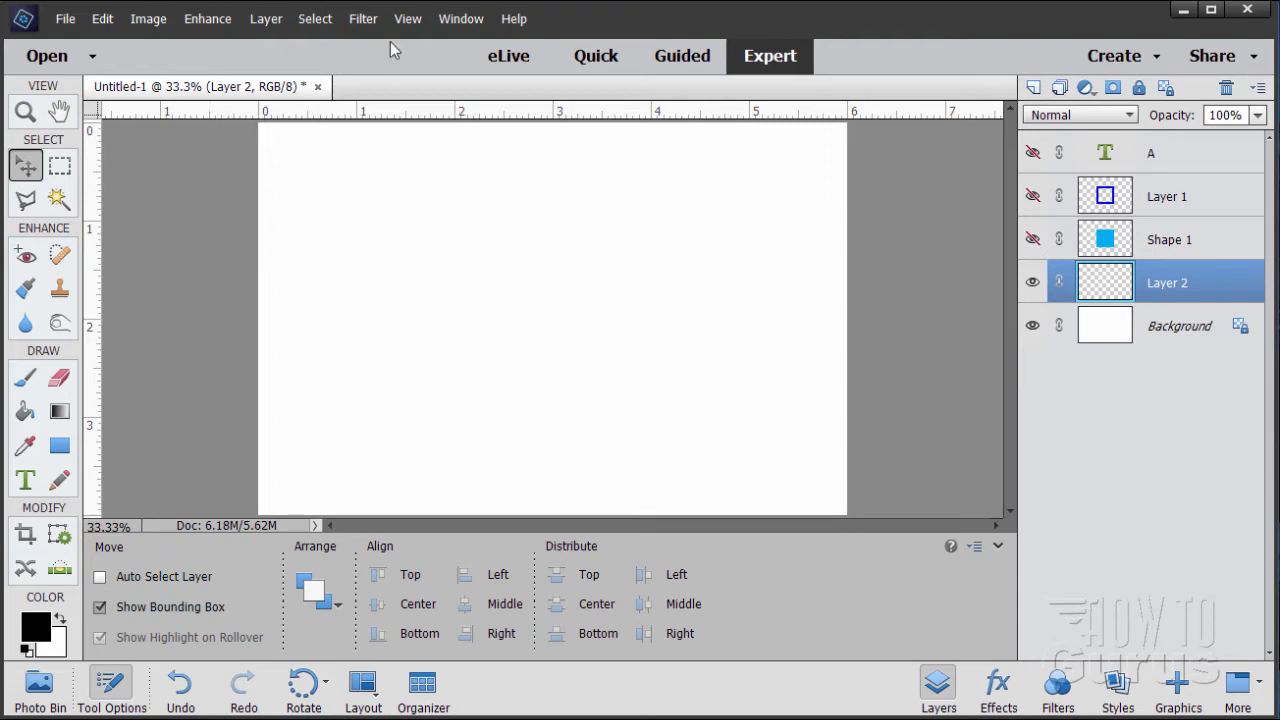
click(363, 18)
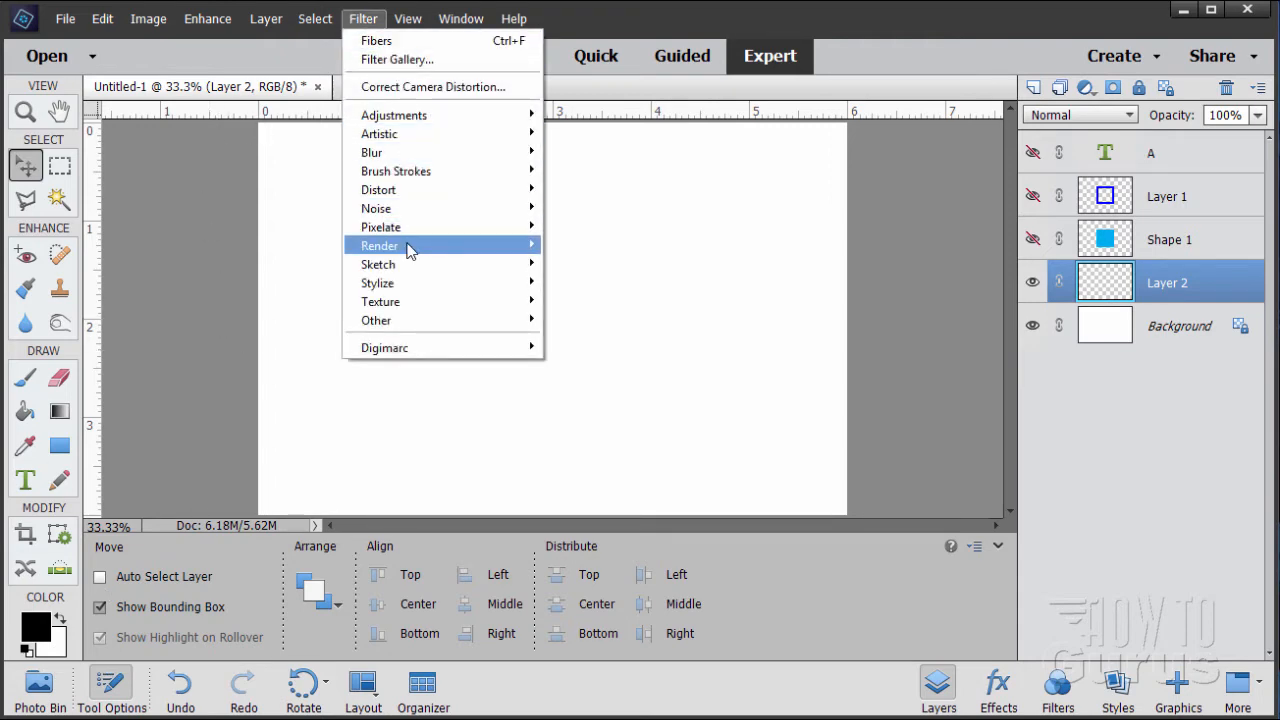
mouse_move(410, 250)
click(572, 284)
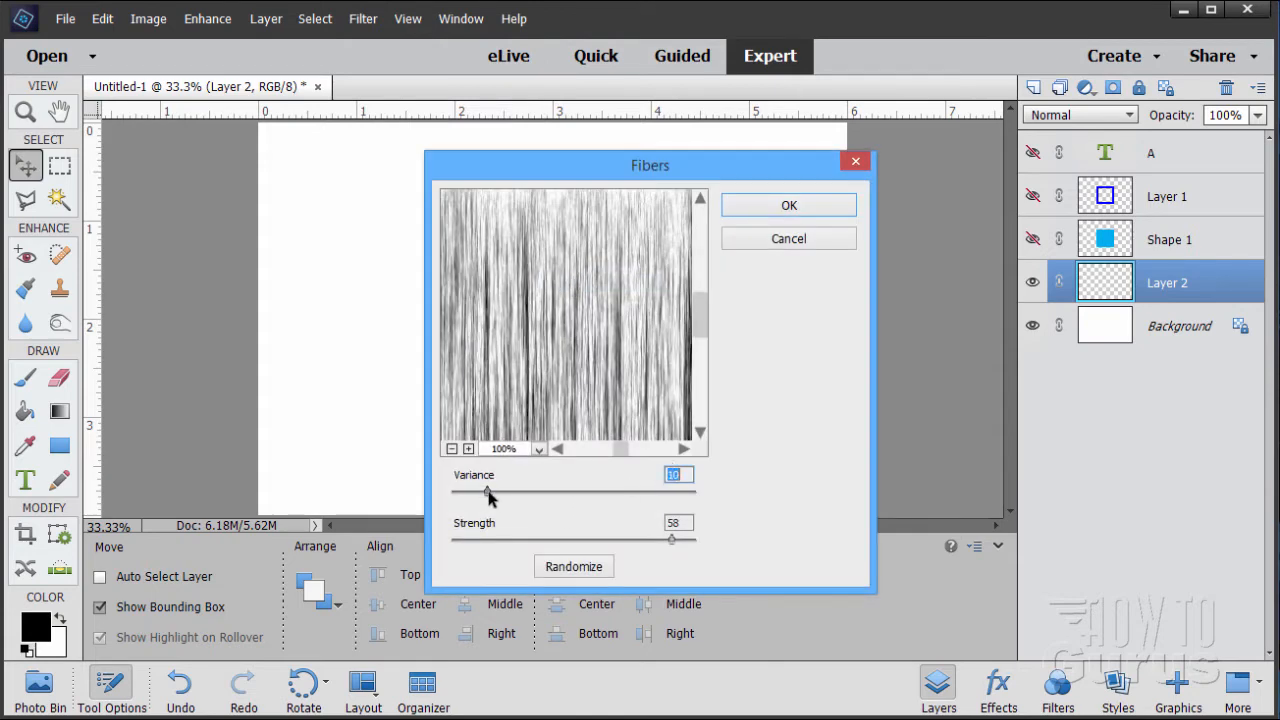
drag(491, 497, 502, 495)
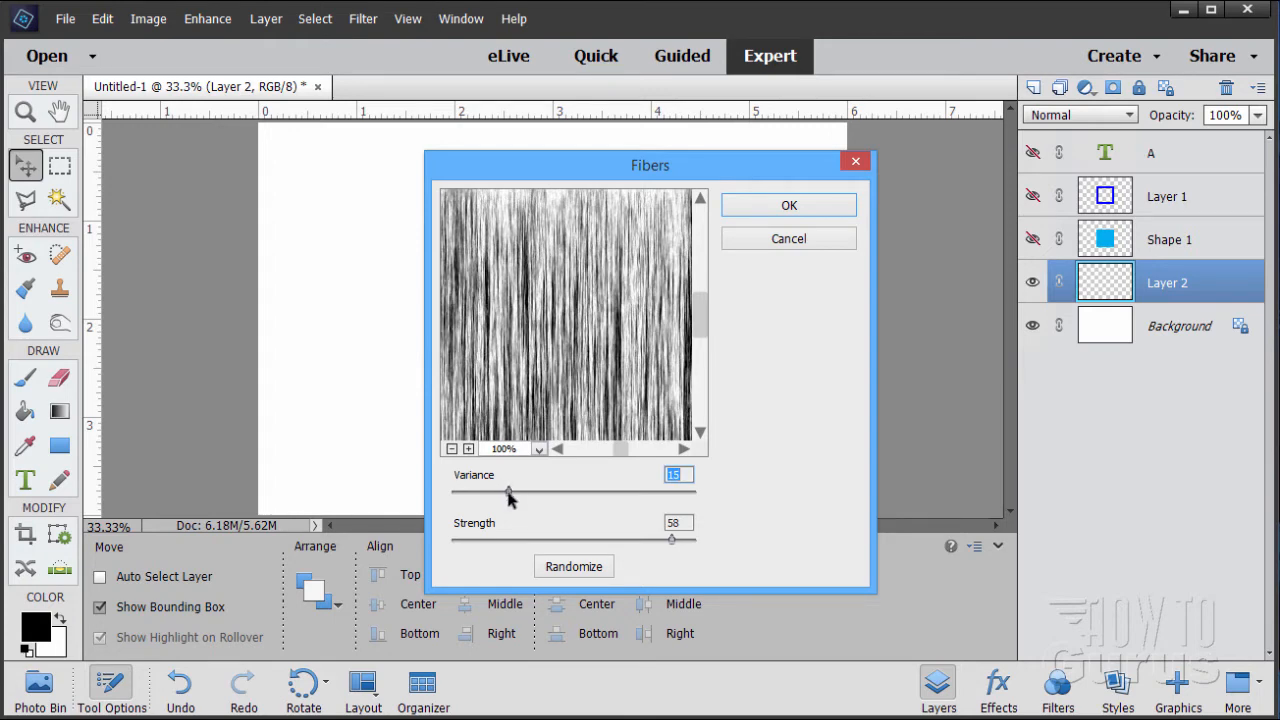
drag(509, 498, 511, 496)
click(682, 472)
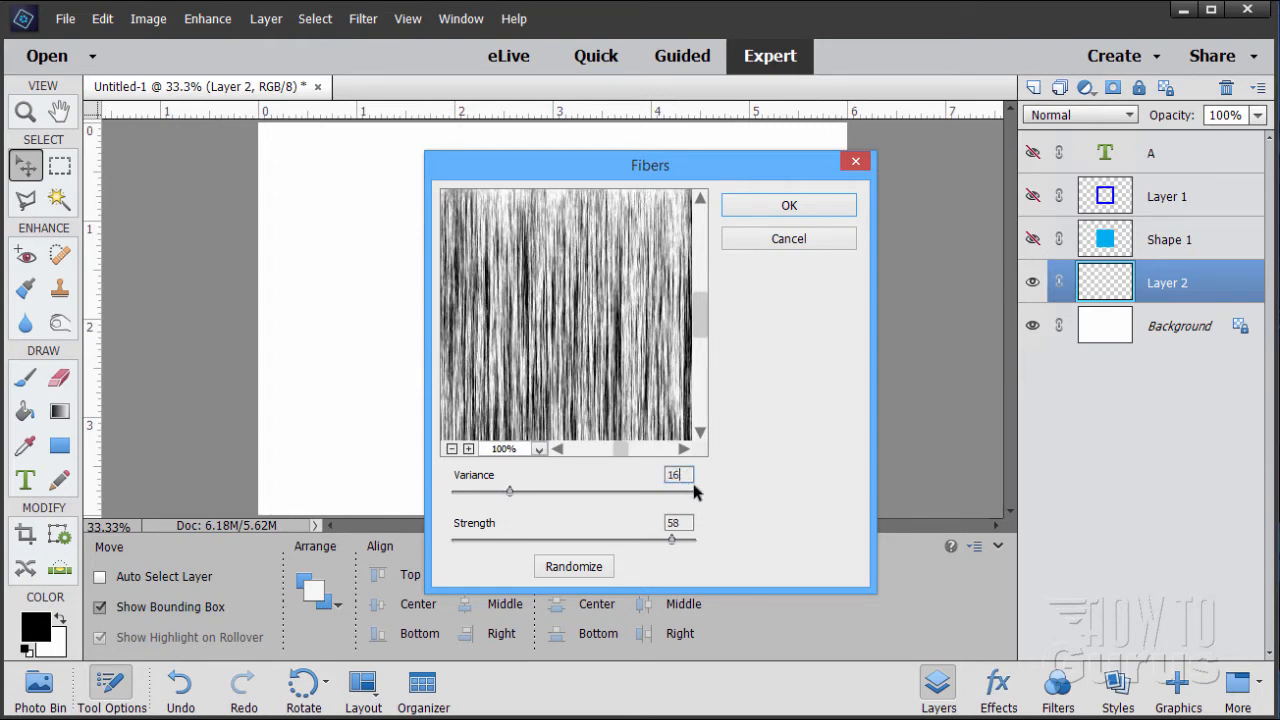
drag(687, 474, 609, 492)
text(18)
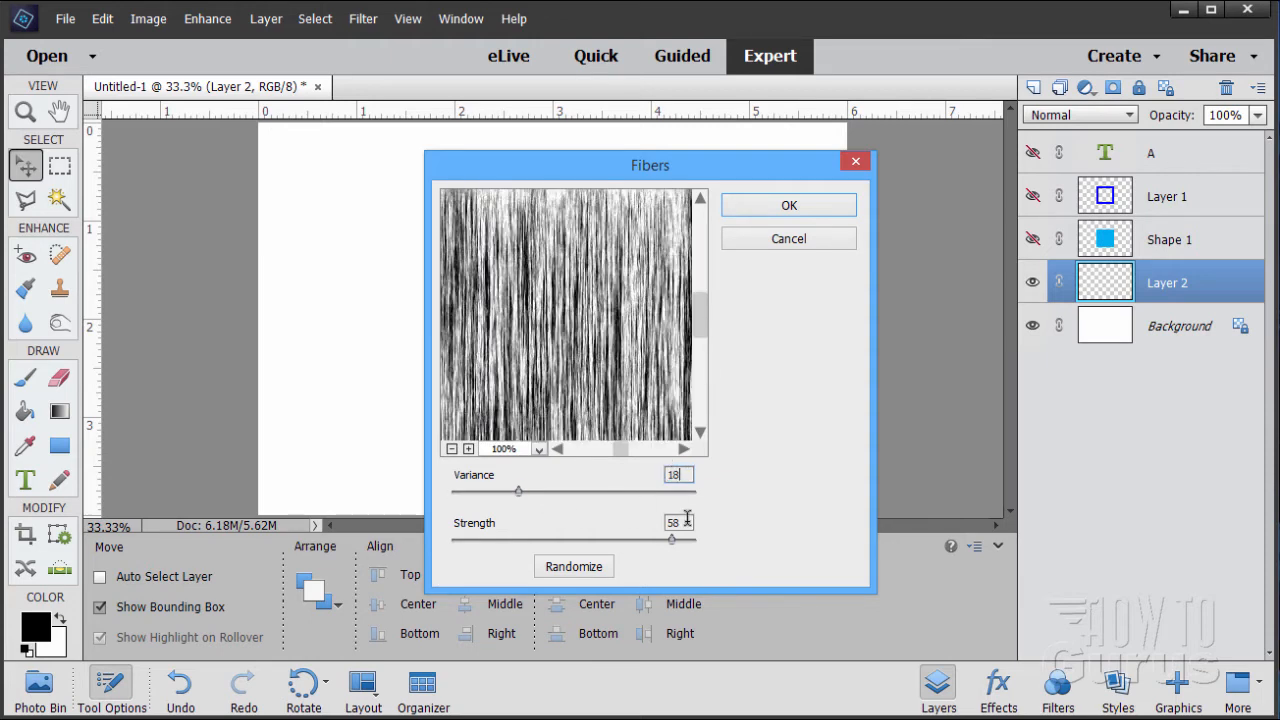
drag(687, 518, 634, 524)
text(60)
Randomize the fiber pattern several times until the grain looks suitable, and apply it to the new layer
click(577, 567)
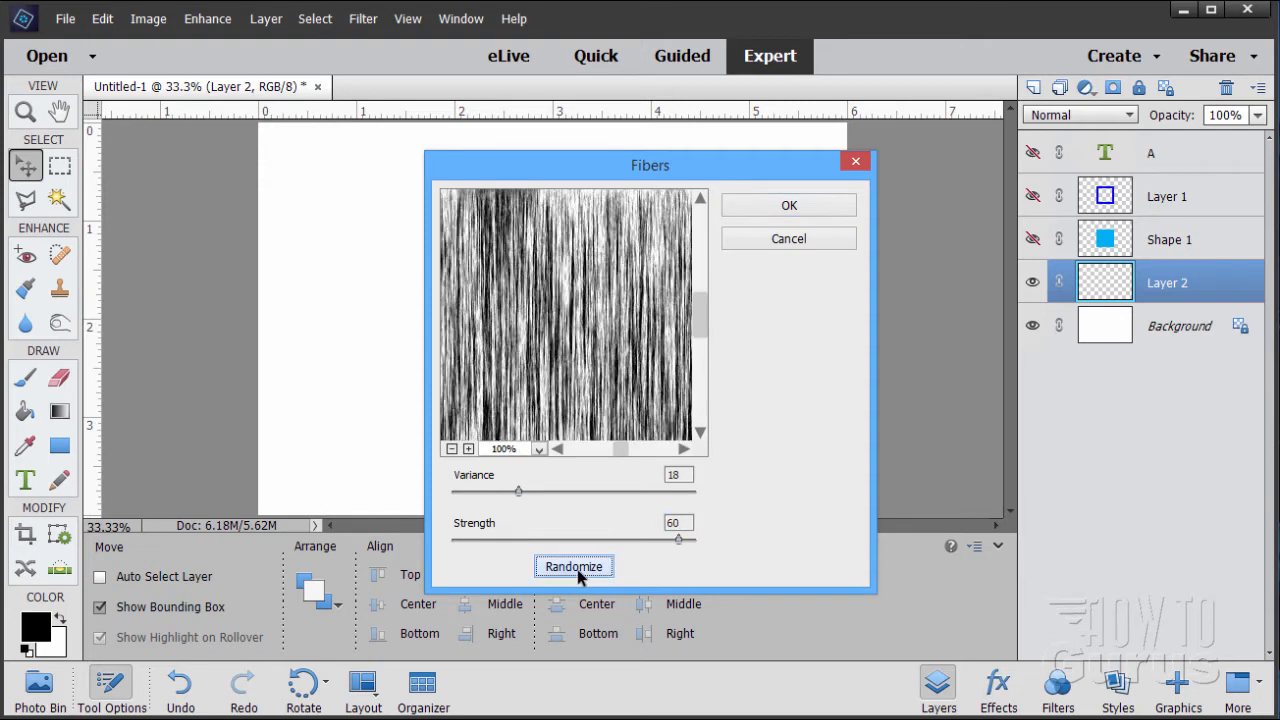
click(577, 567)
click(577, 567)
click(577, 567)
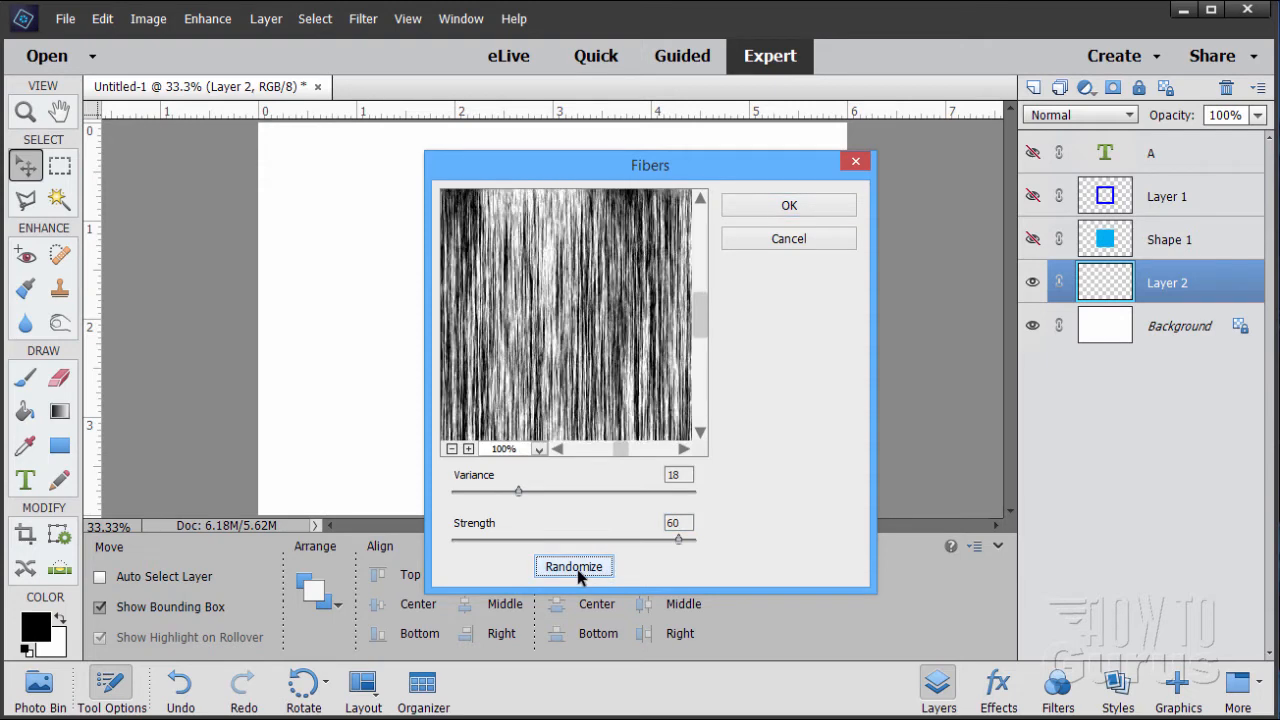
click(577, 567)
click(577, 567)
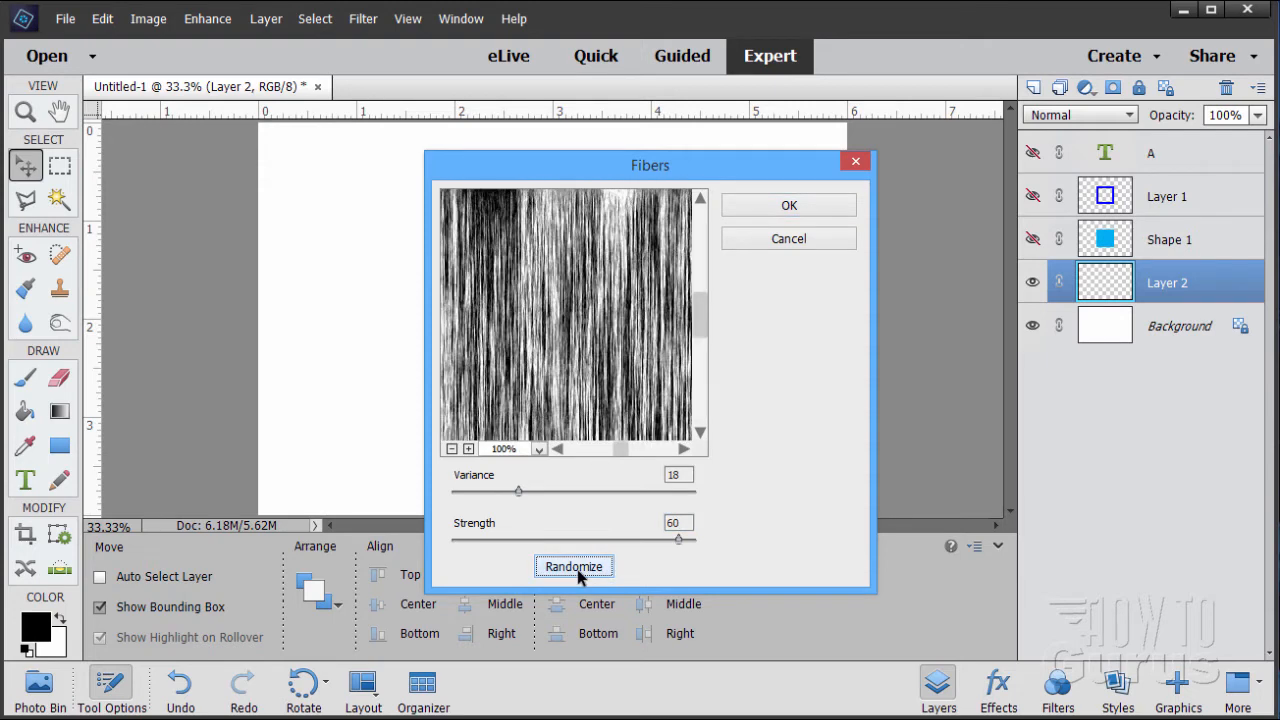
click(577, 567)
click(577, 567)
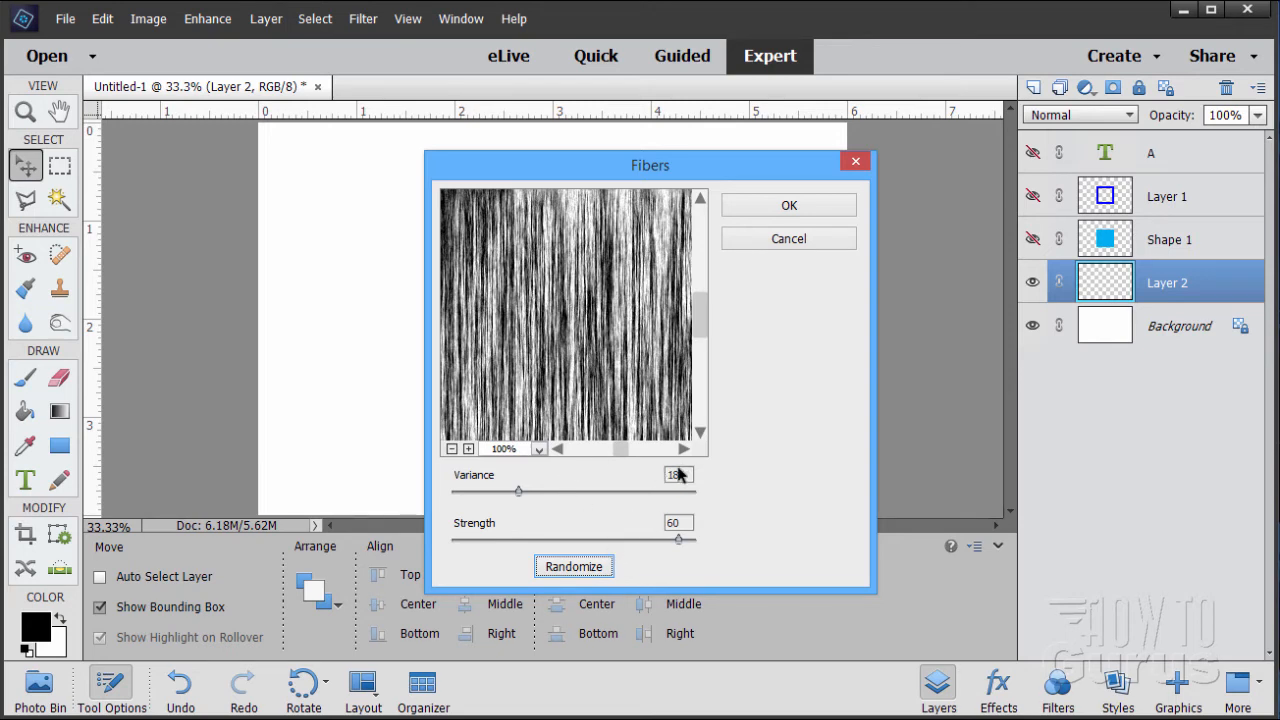
click(788, 207)
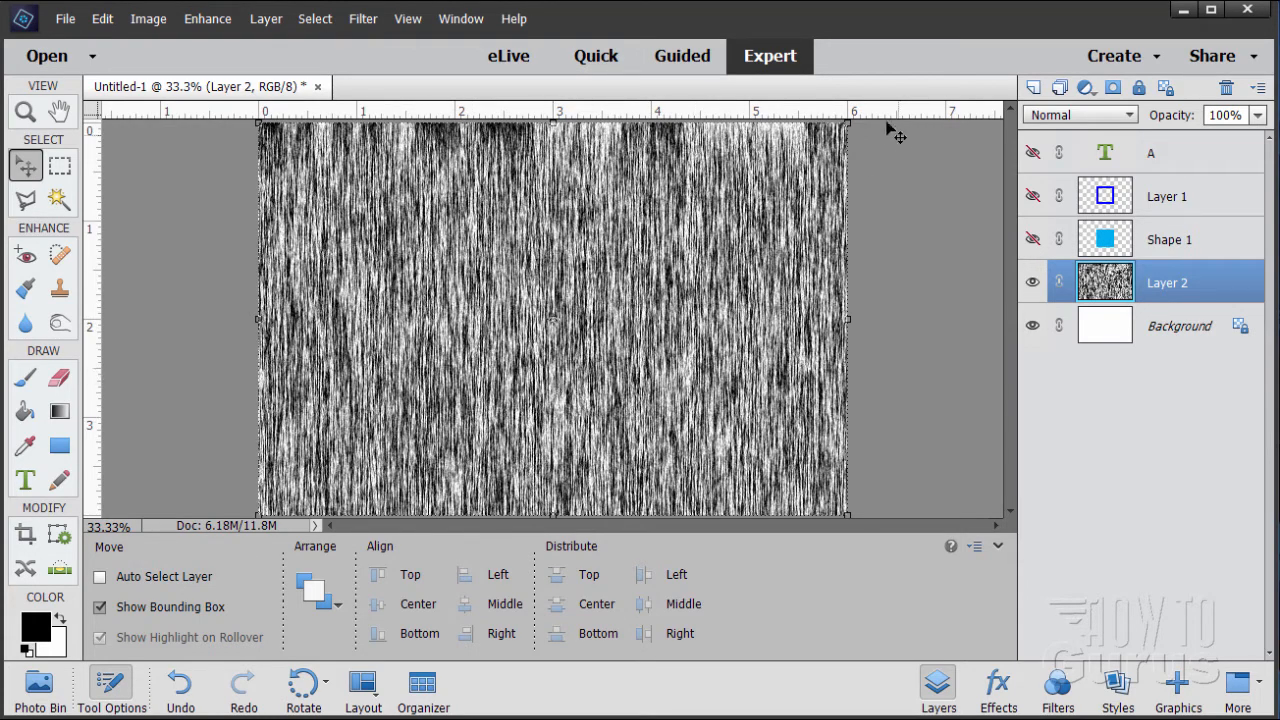
Rotate the fibers layer by 30 degrees and commit the transformation
click(849, 125)
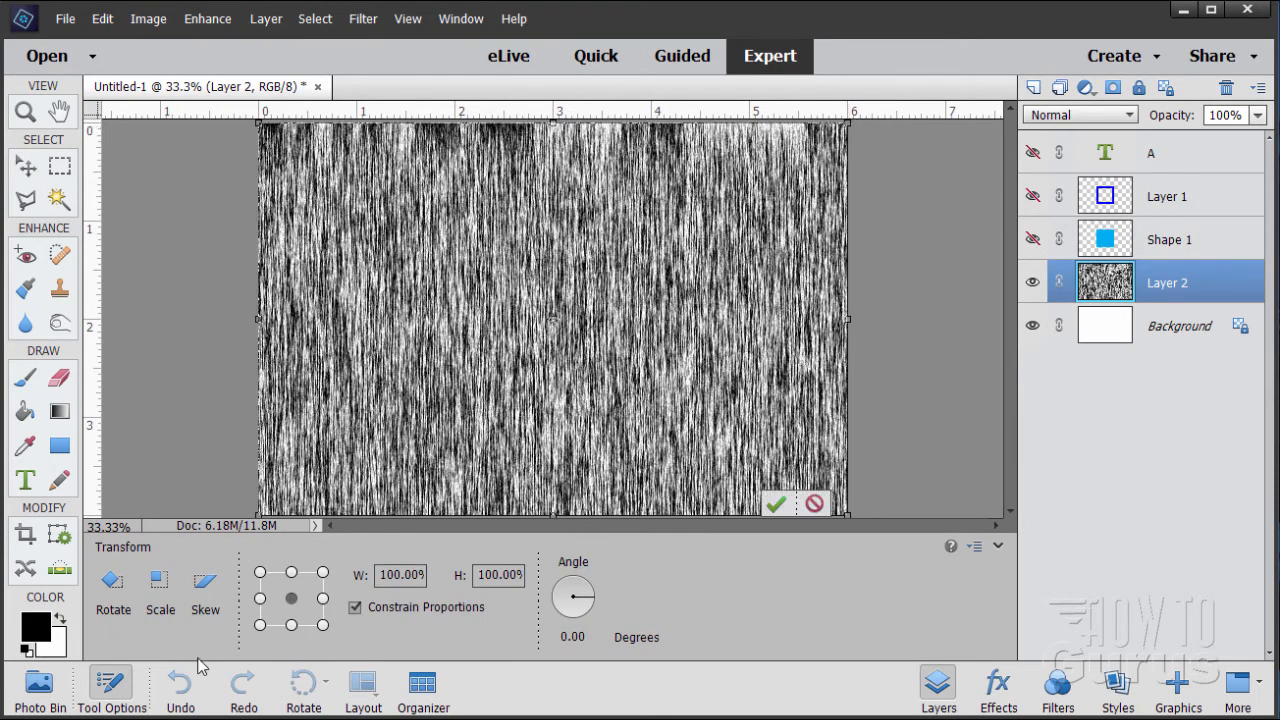
drag(593, 640, 535, 647)
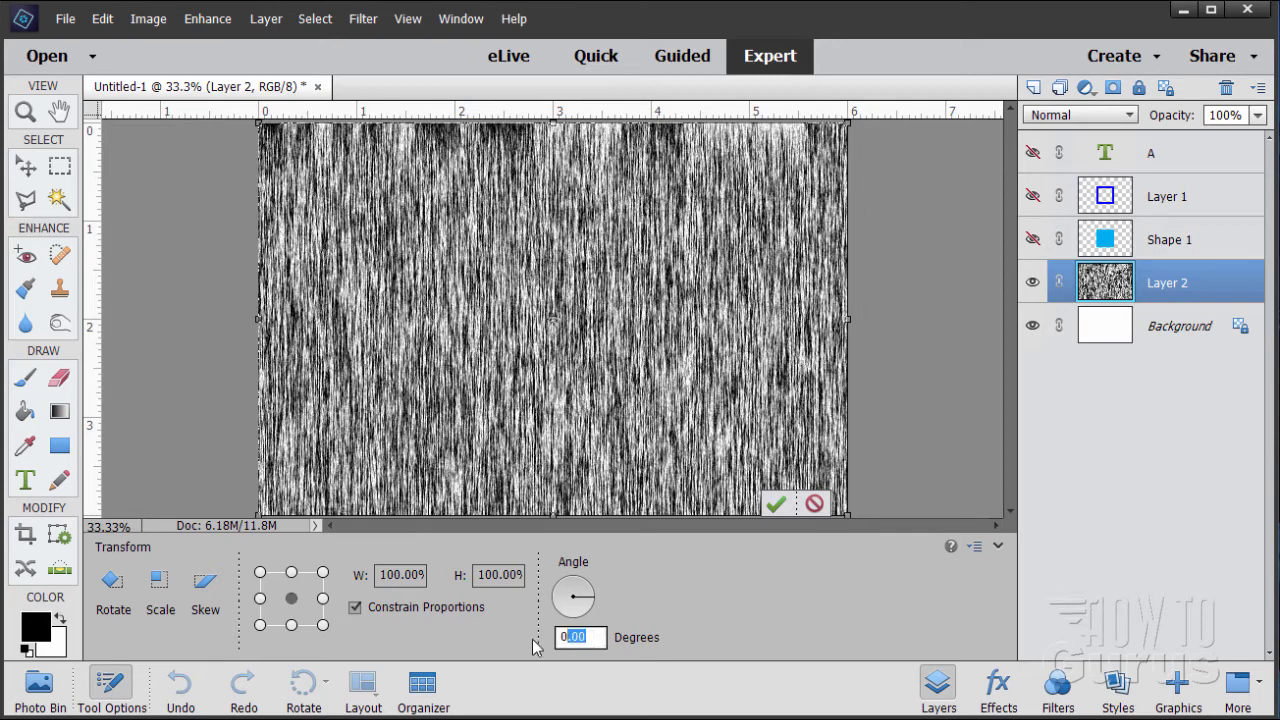
text(30)
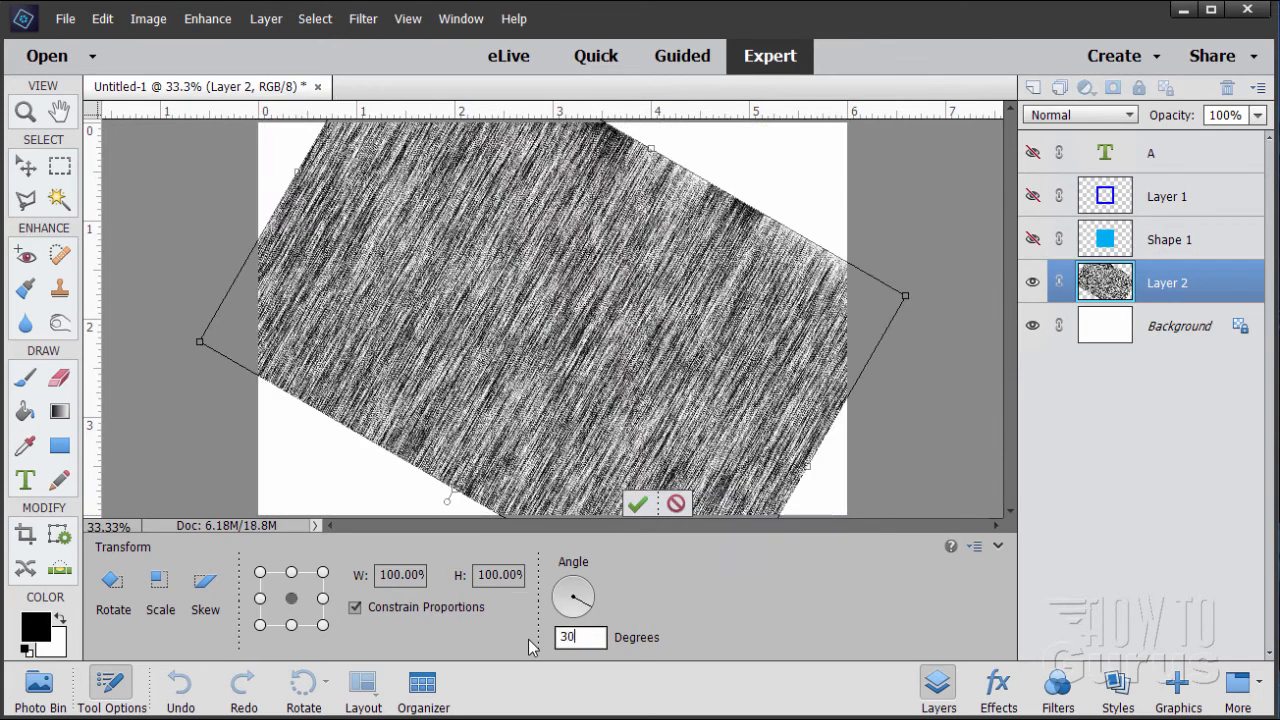
click(634, 504)
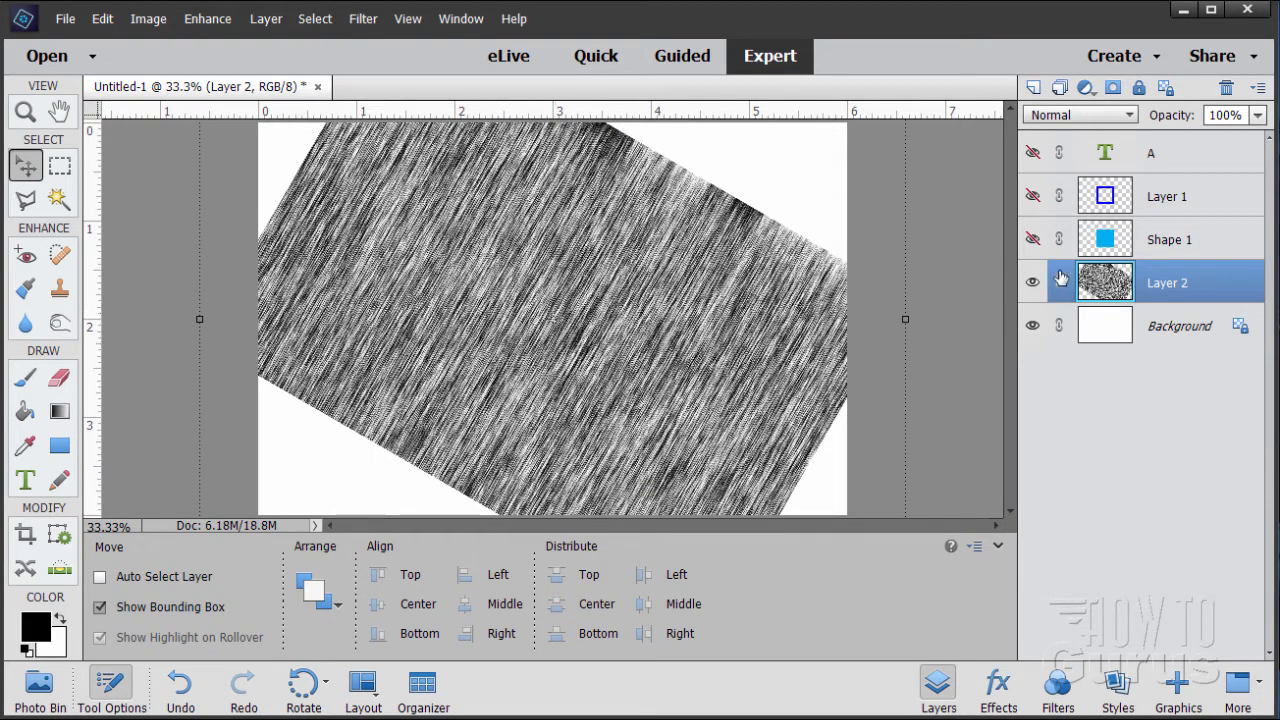
Show the blue square layer, load its outline as a selection, and clear the fibers texture everywhere outside it
click(1032, 240)
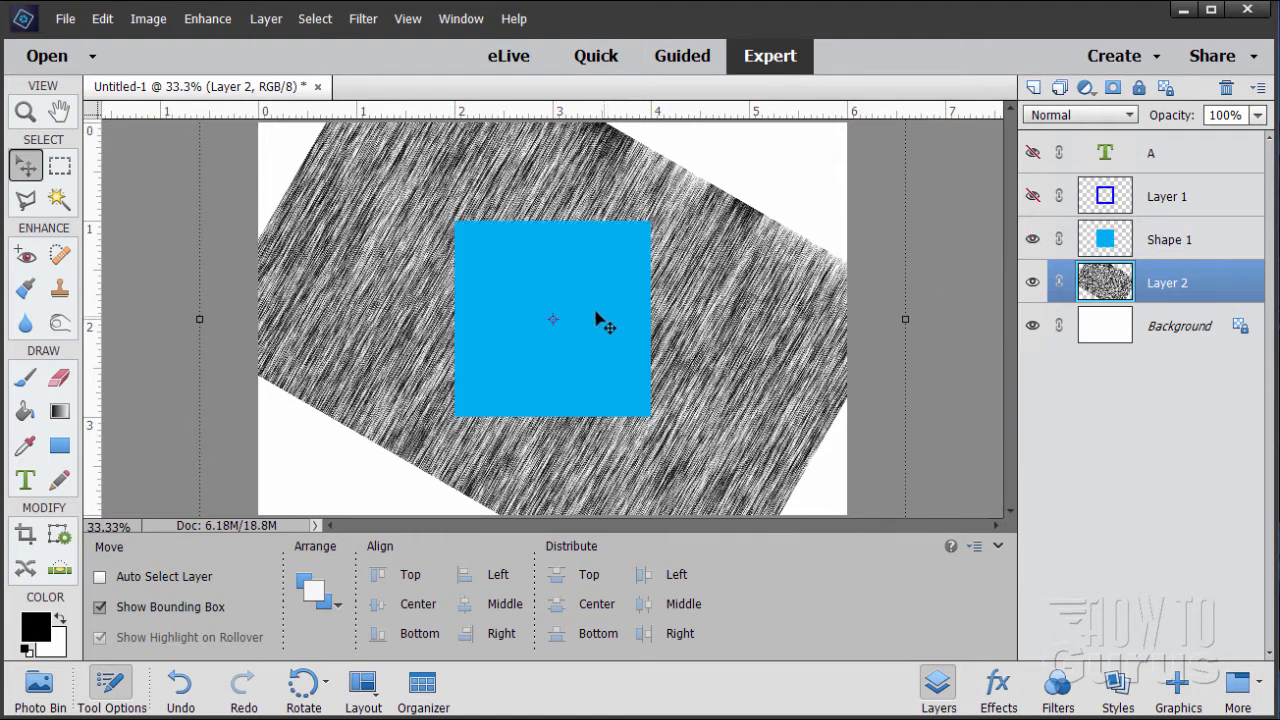
key(ctrl)
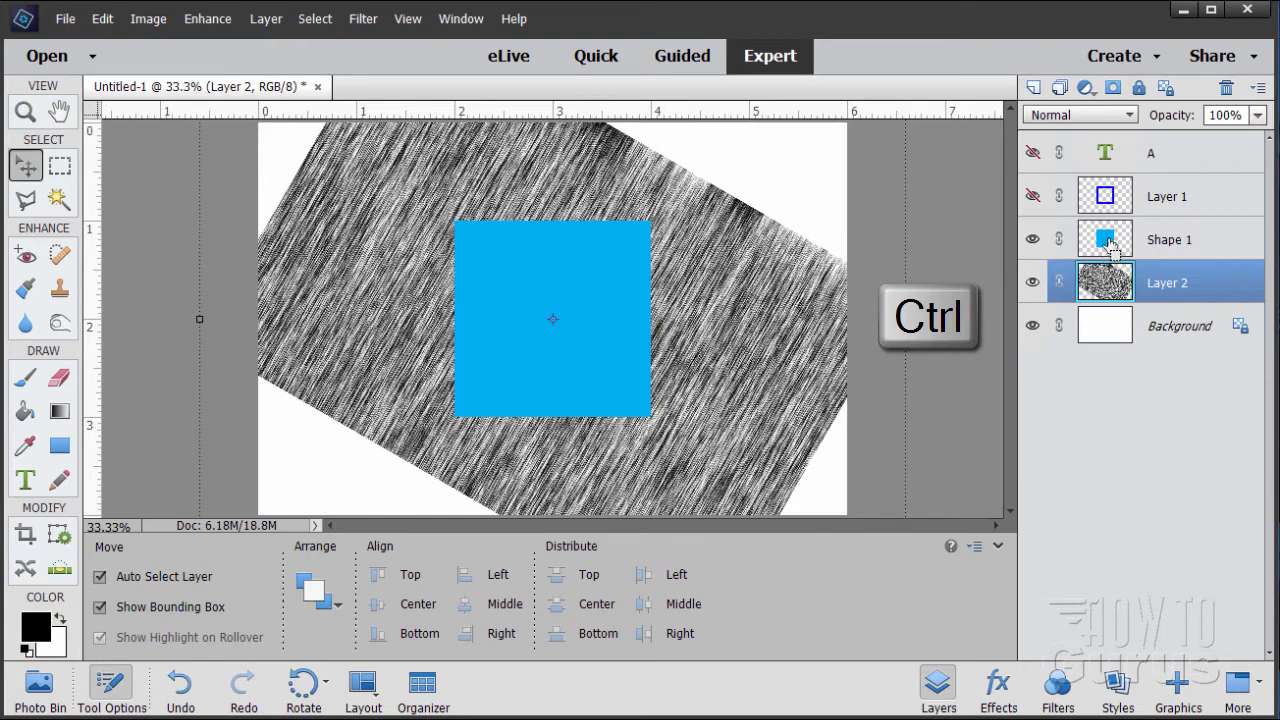
ctrl+click(1108, 242)
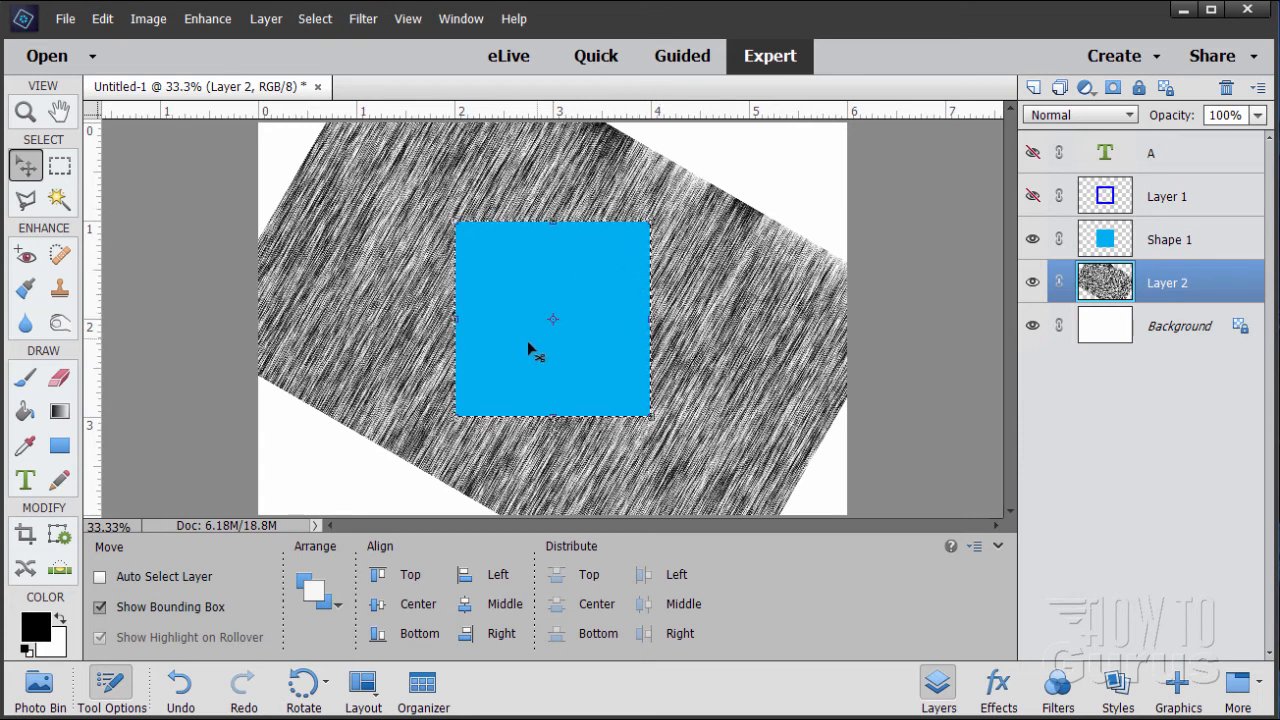
click(315, 19)
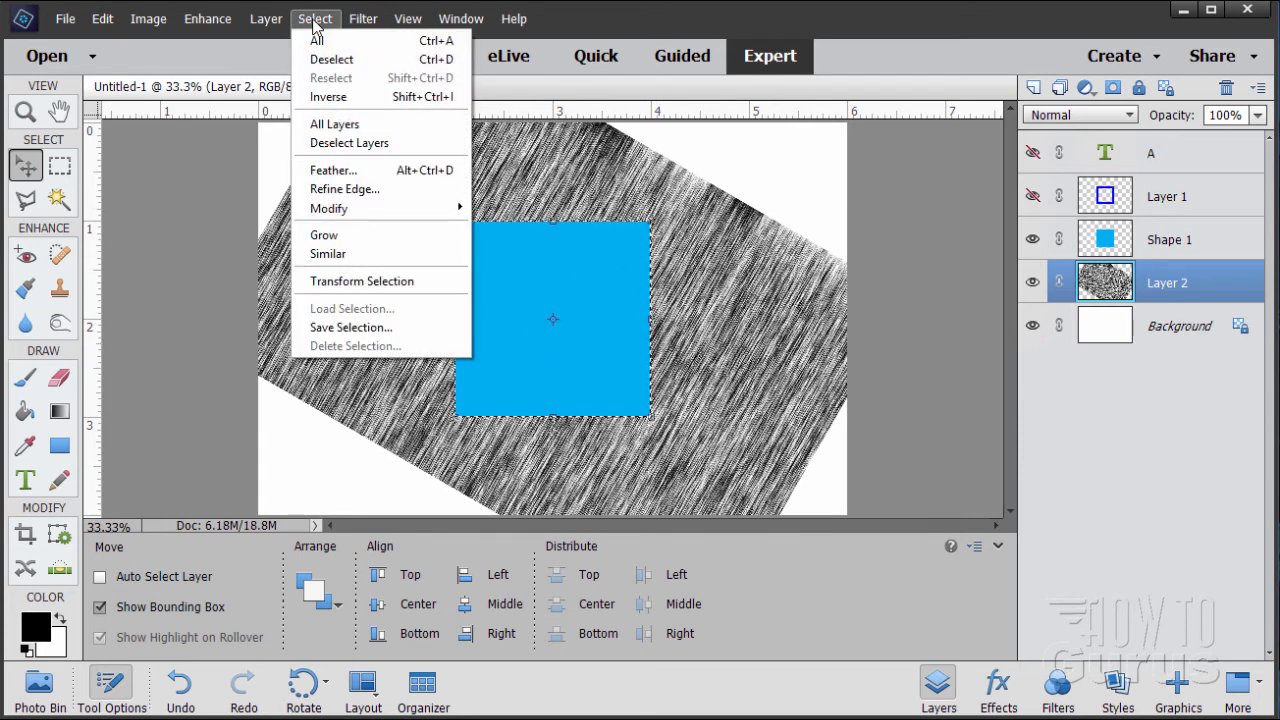
click(330, 97)
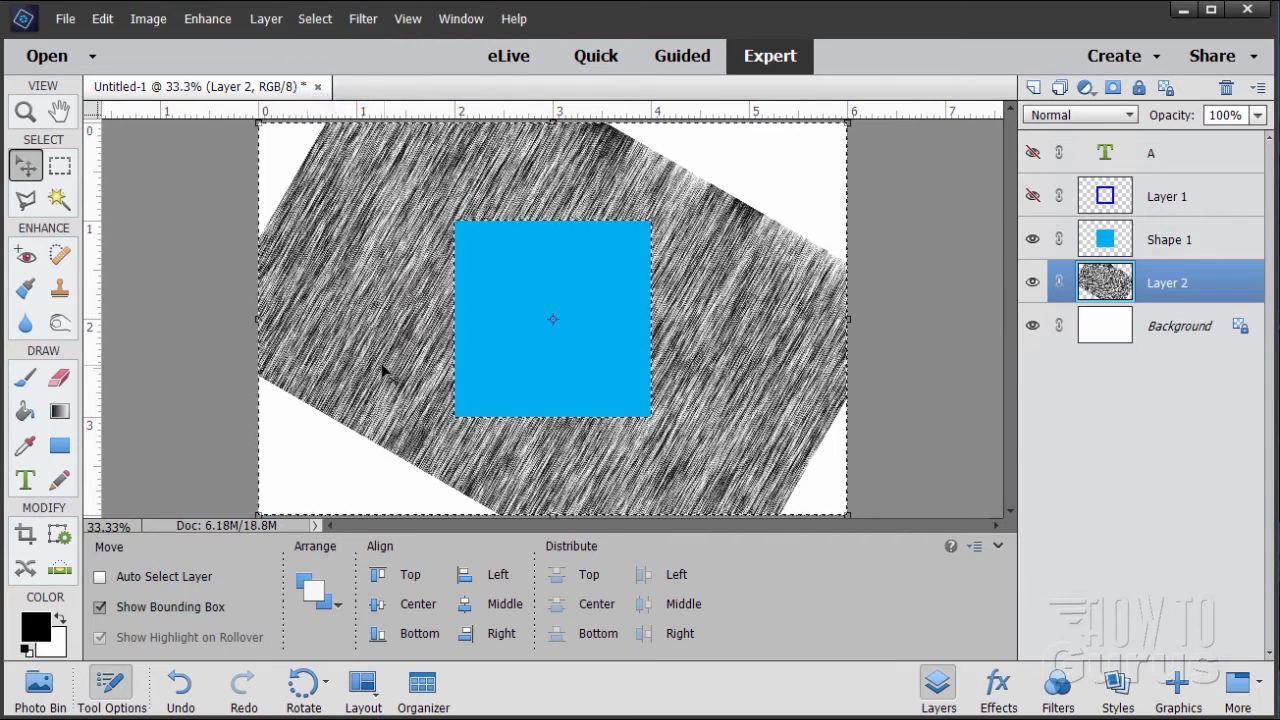
key(Delete)
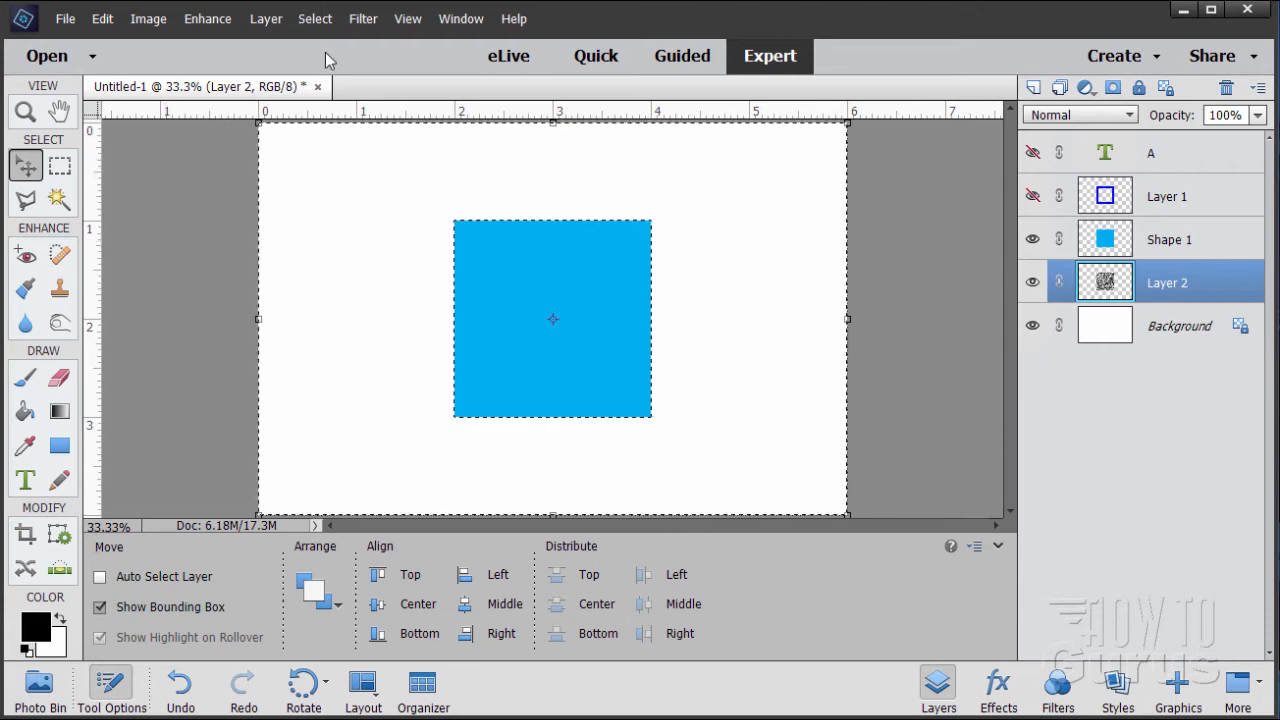
click(315, 19)
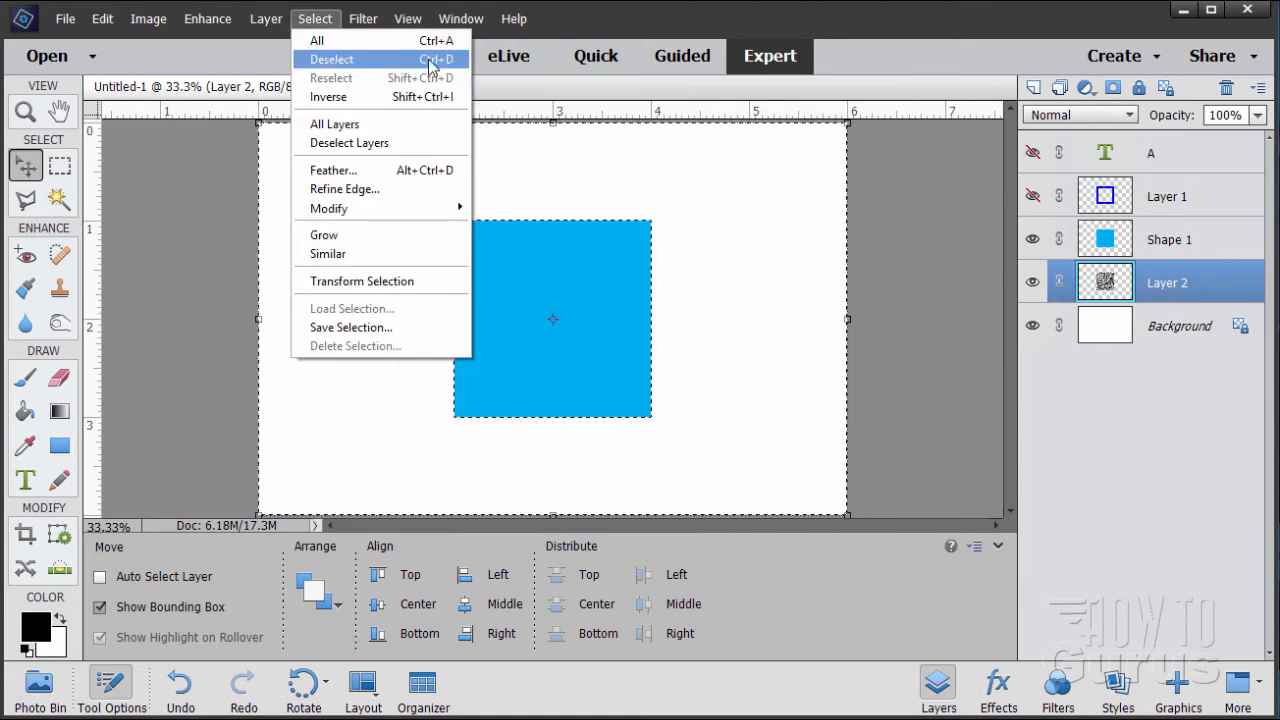
click(345, 60)
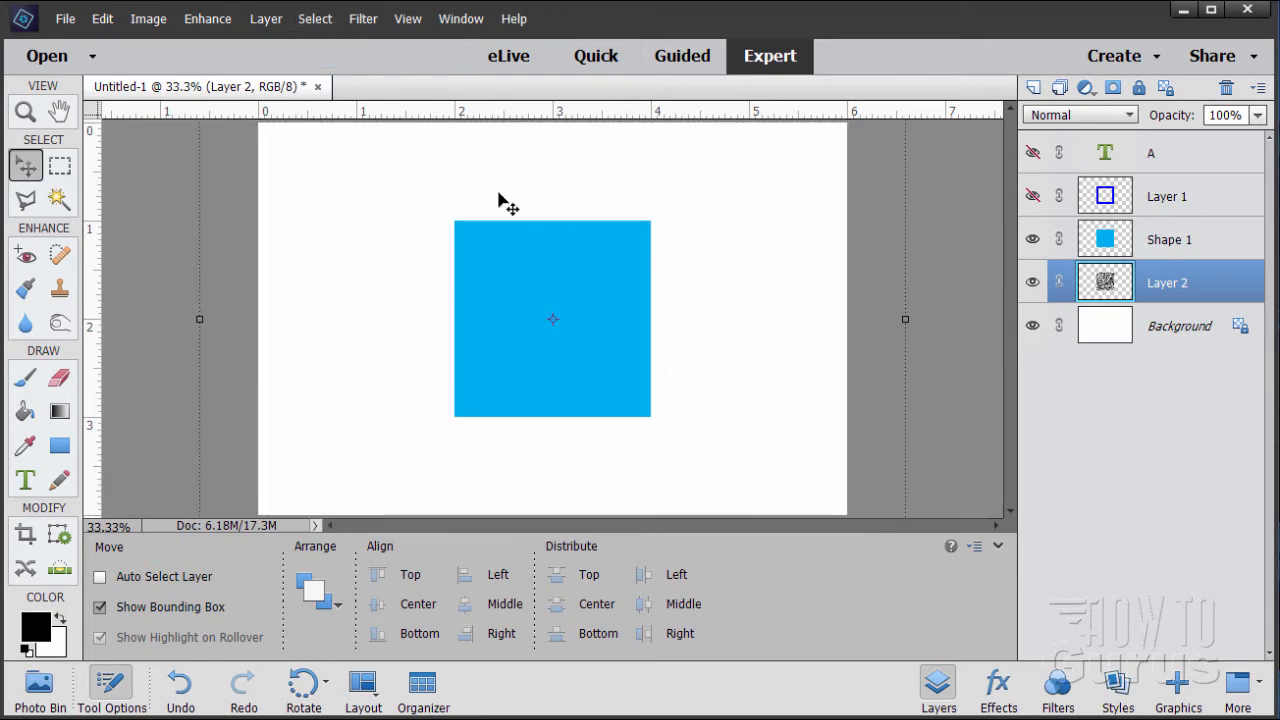
Hide the blue square, shift the fibers layer to expose its off-canvas remnants, and delete the remnant above the textured square
click(1032, 240)
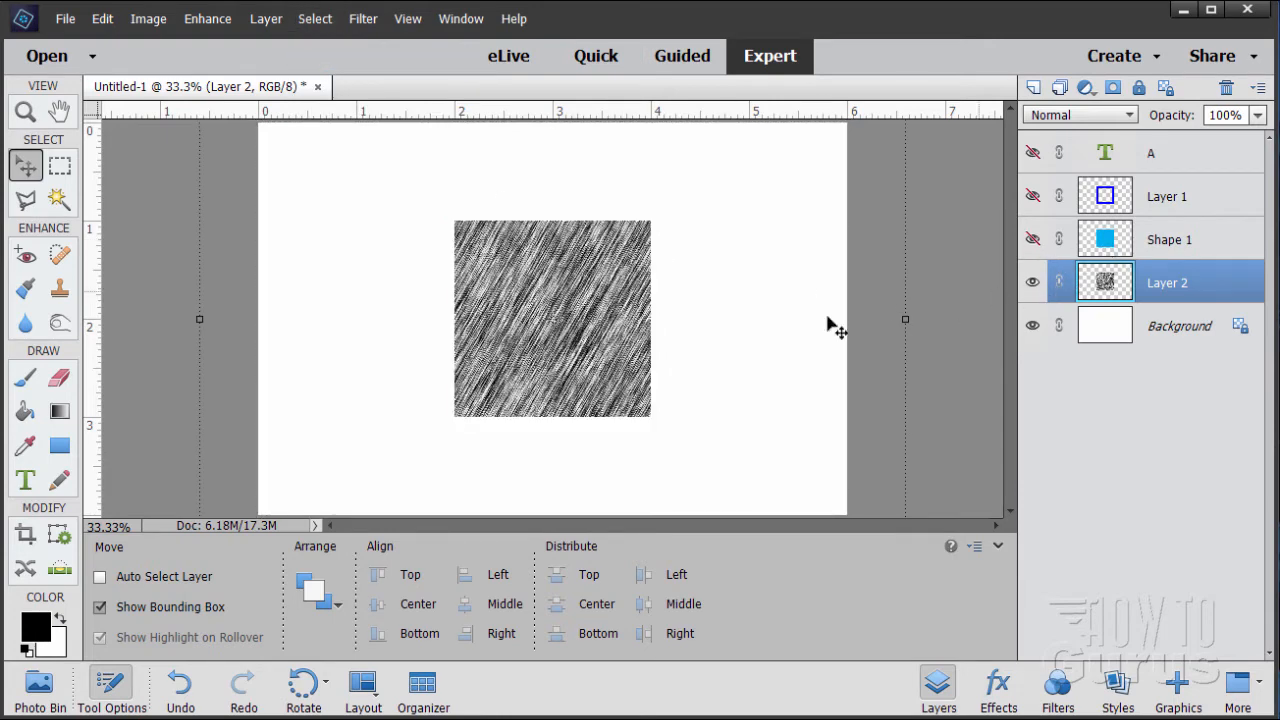
mouse_move(515, 264)
mouse_down()
mouse_move(549, 341)
mouse_move(589, 343)
mouse_move(617, 392)
mouse_move(560, 381)
mouse_move(371, 249)
mouse_move(595, 335)
mouse_move(608, 432)
mouse_move(662, 480)
mouse_up()
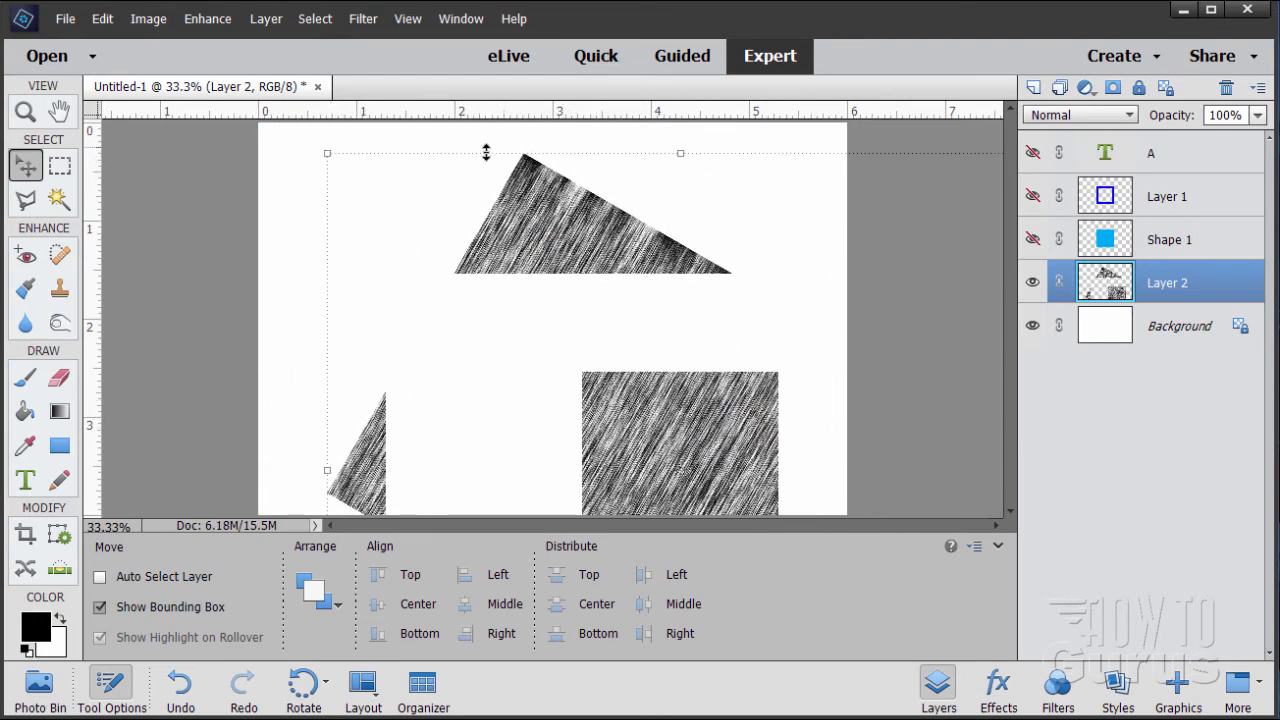
mouse_move(686, 451)
mouse_down()
mouse_move(638, 432)
mouse_move(664, 447)
mouse_move(667, 434)
mouse_up()
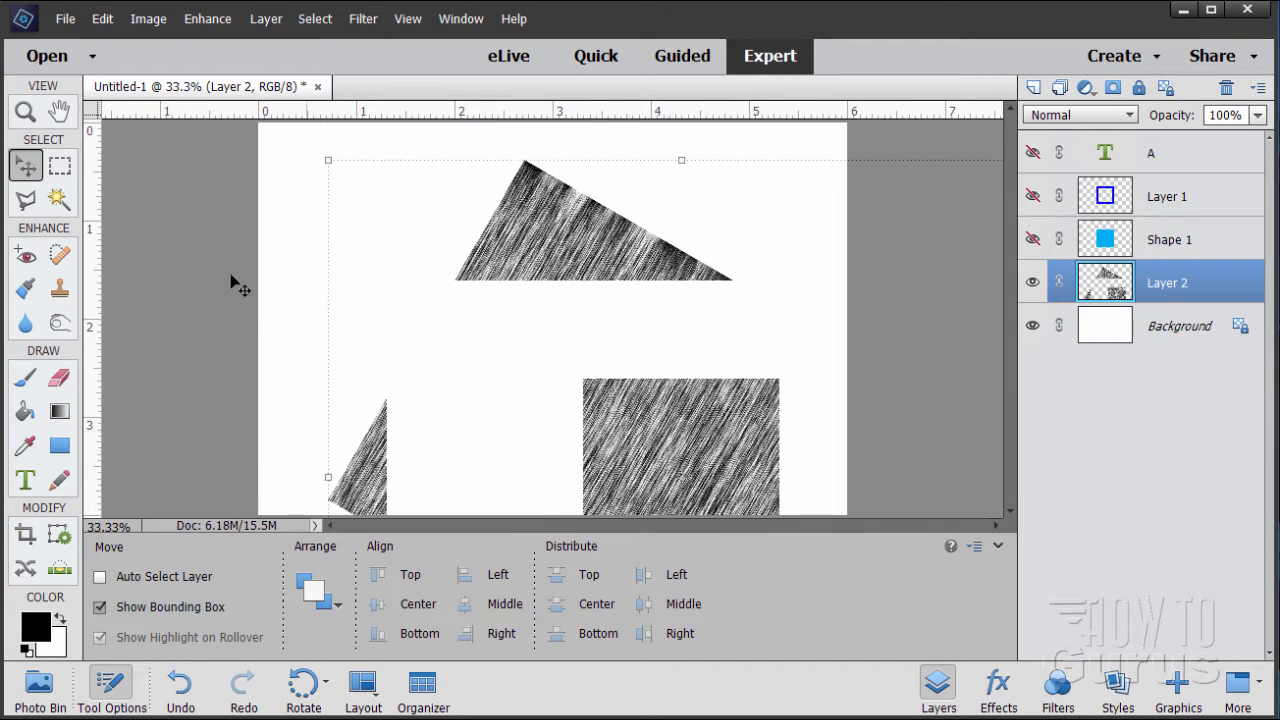
click(63, 167)
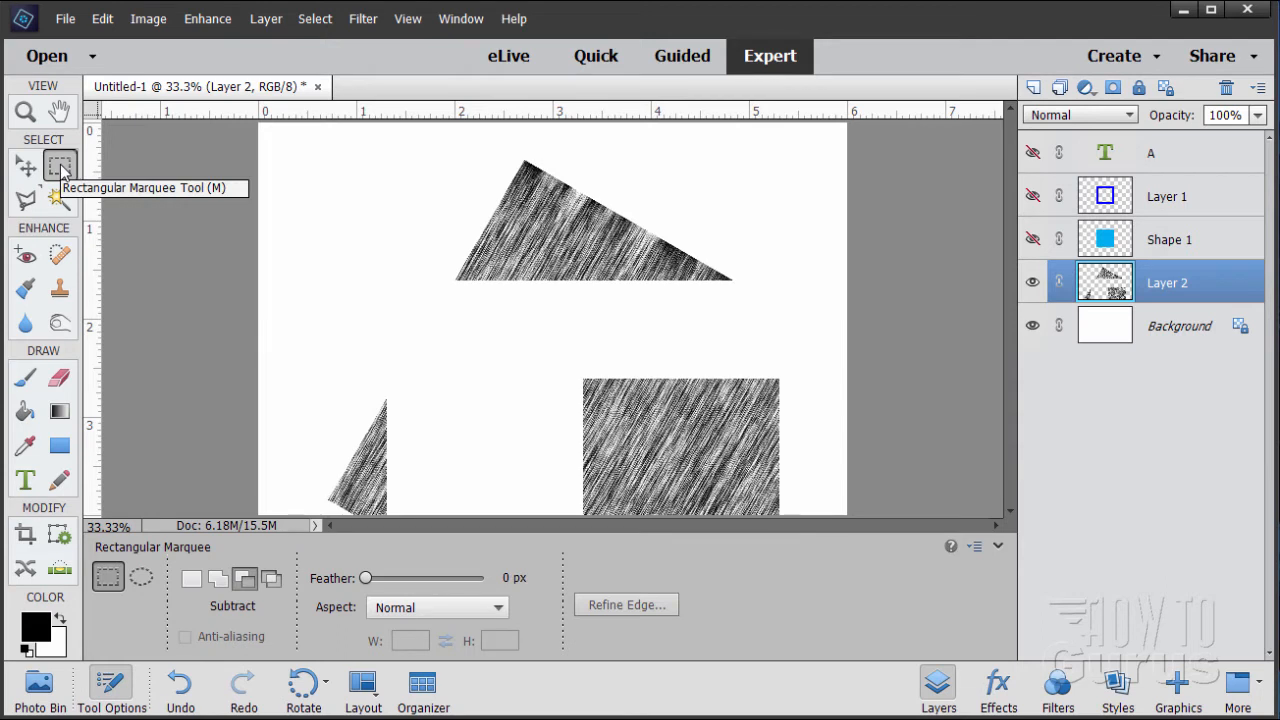
drag(427, 296, 763, 152)
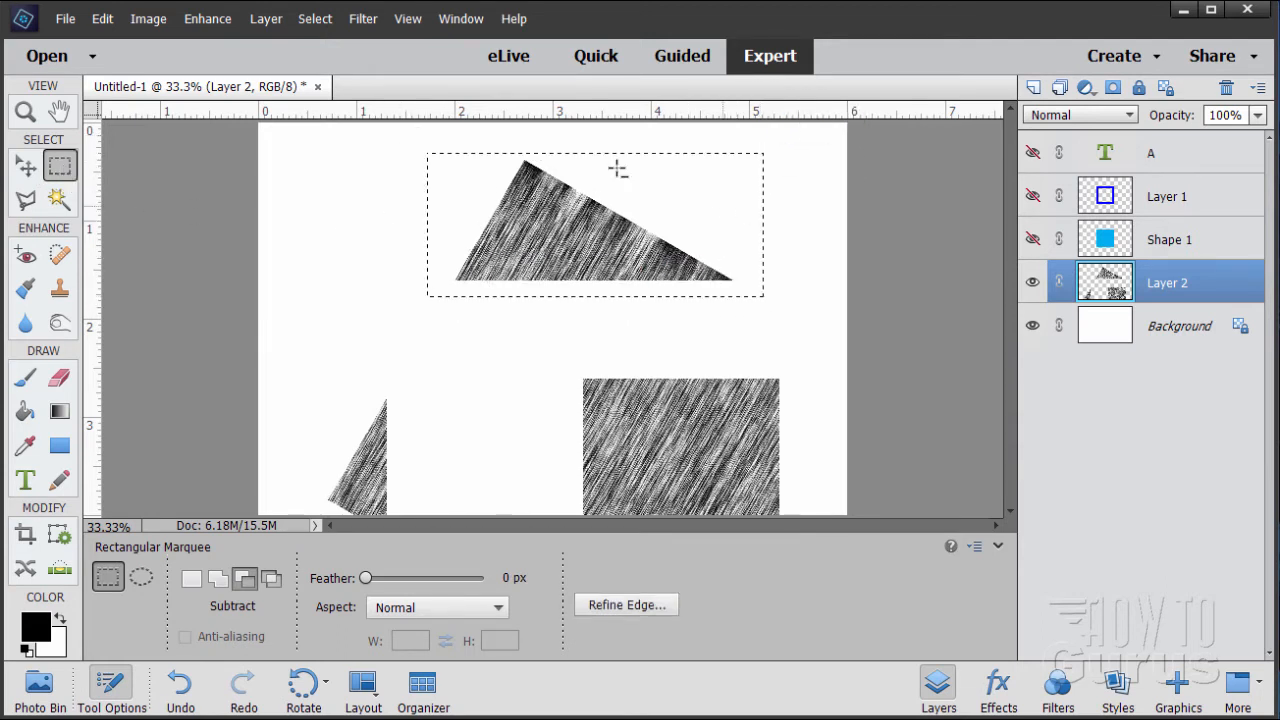
key(Delete)
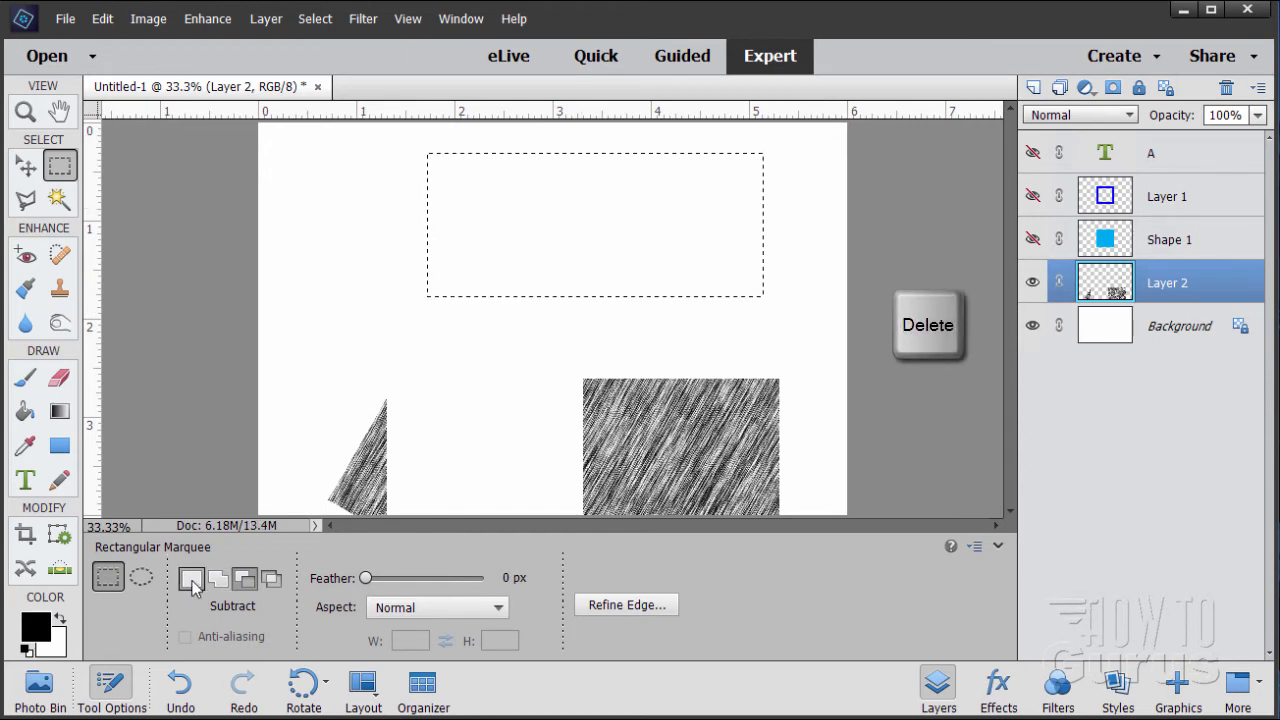
click(315, 18)
click(333, 60)
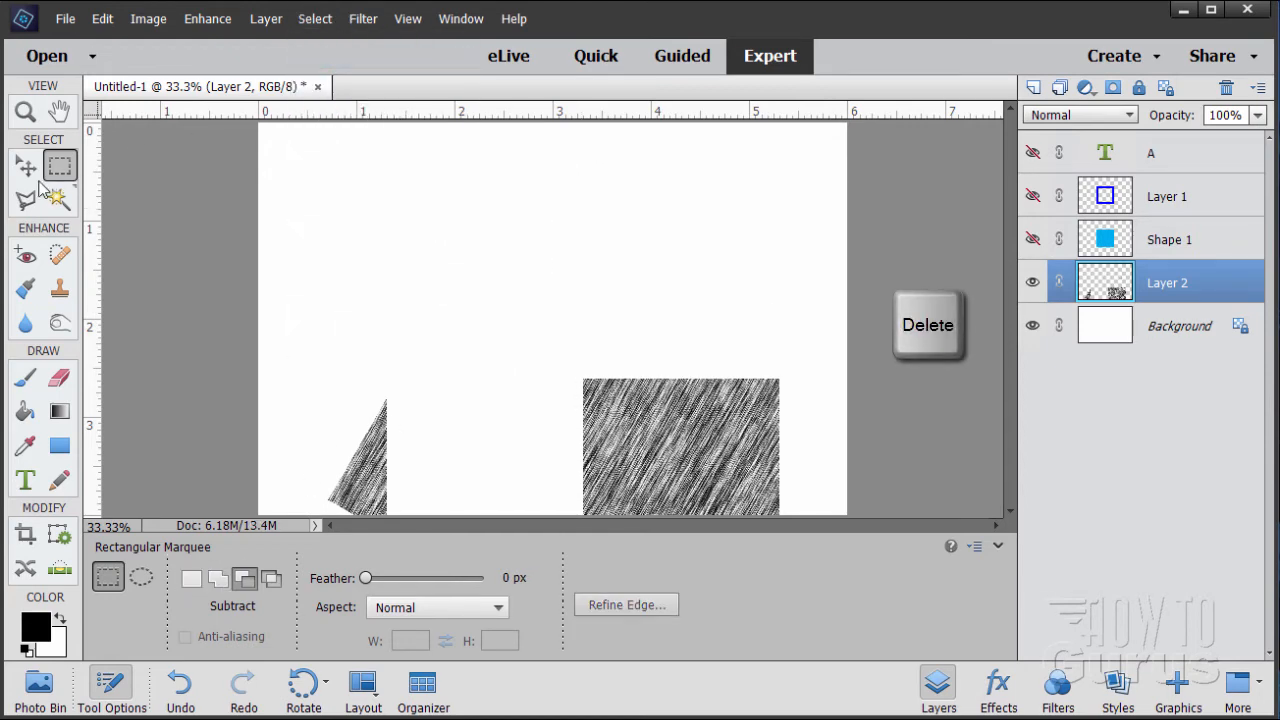
Move the fibers layer up, delete the leftover texture piece to the left of the textured square, and deselect
click(25, 166)
drag(634, 457, 628, 269)
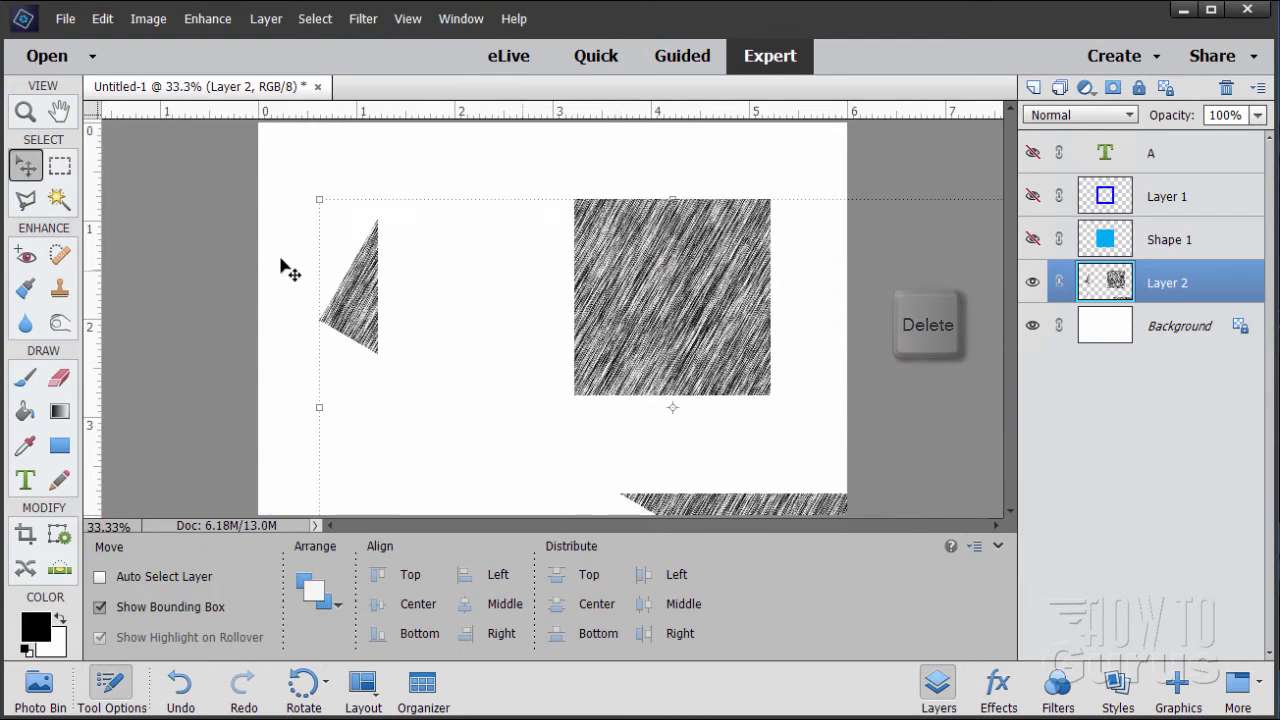
click(60, 166)
mouse_move(295, 194)
mouse_down()
mouse_move(360, 381)
mouse_move(416, 404)
mouse_up()
key(Delete)
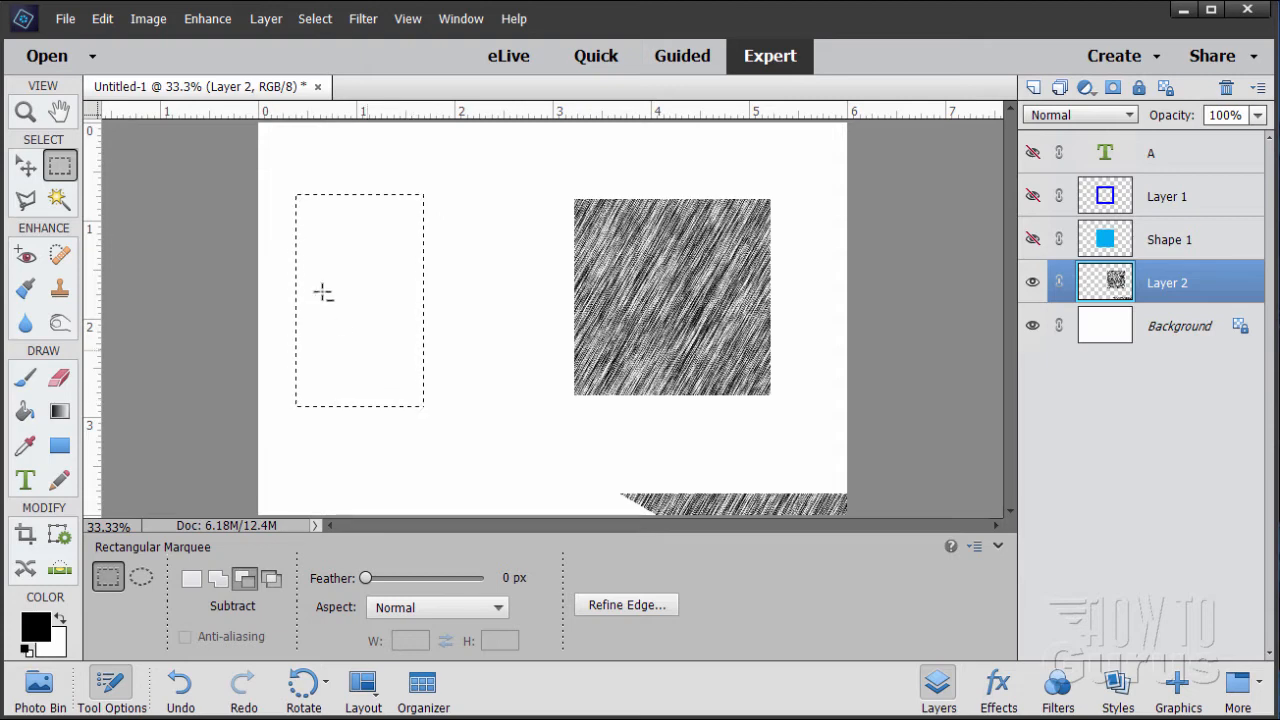
click(315, 18)
click(336, 60)
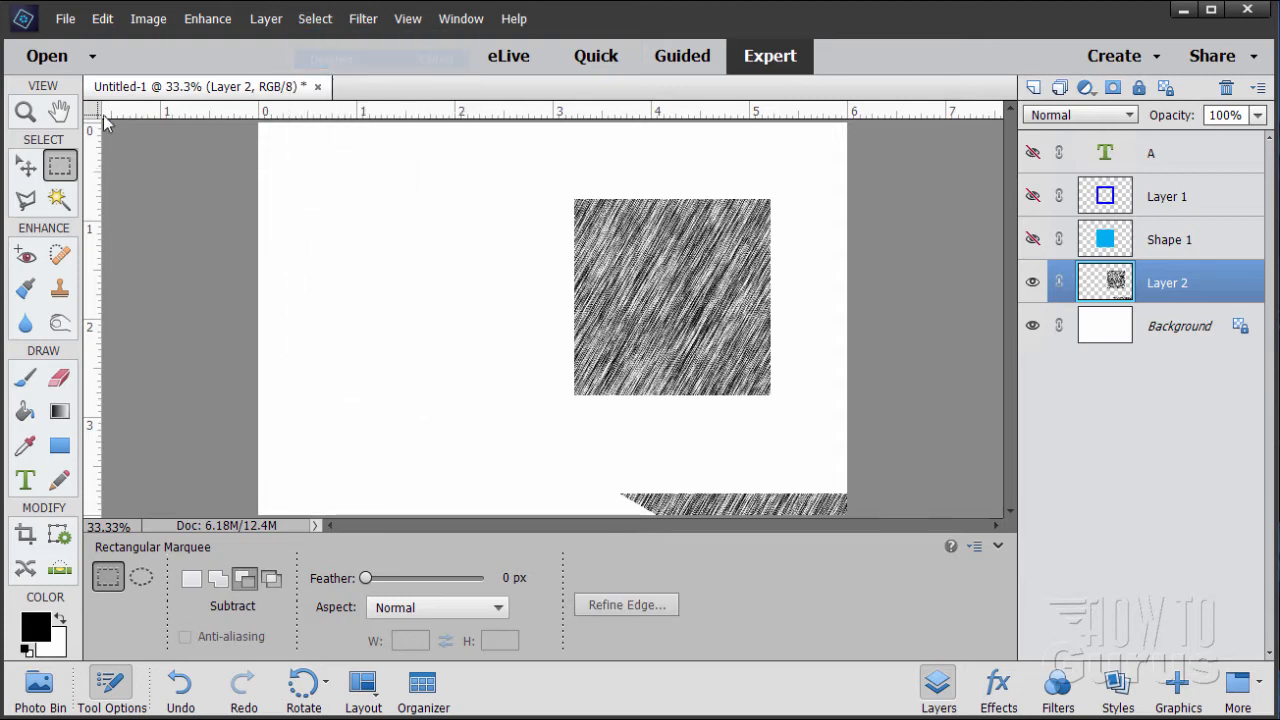
Shift the fibers layer up and to the left, delete the leftover texture below the textured square, and deselect
click(25, 168)
drag(720, 406, 482, 268)
click(60, 165)
drag(331, 323, 698, 500)
key(Delete)
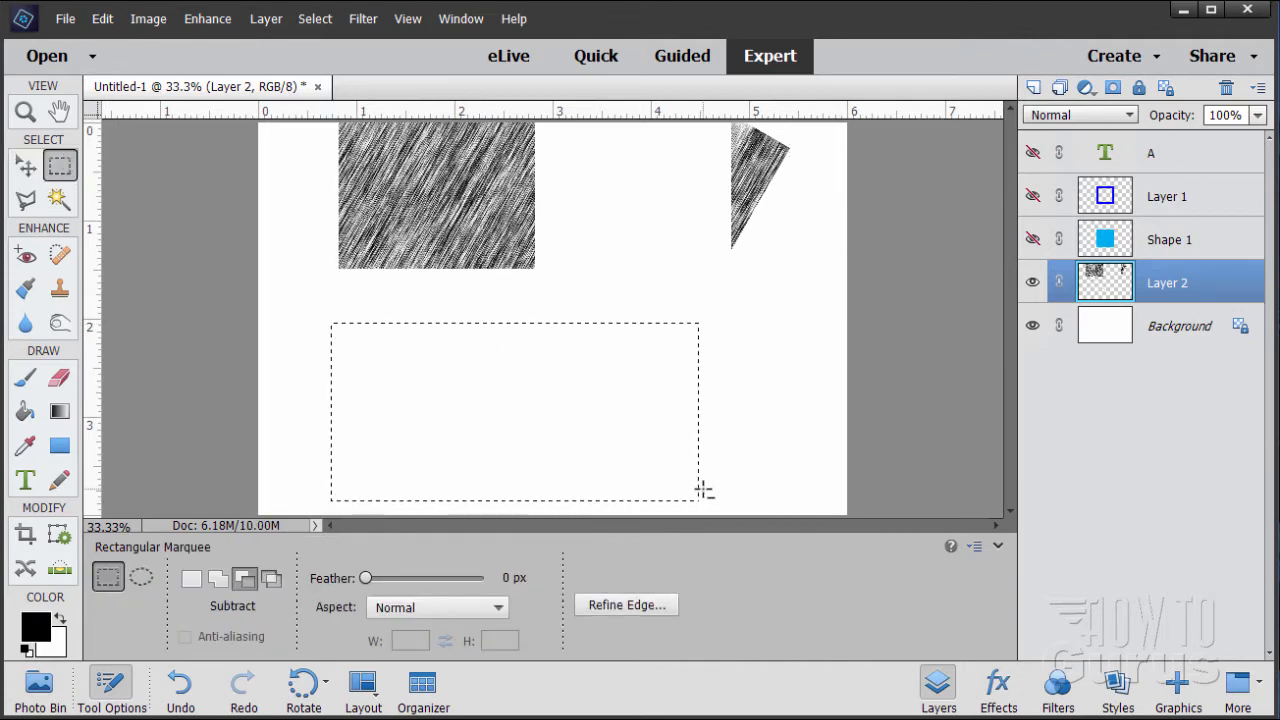
click(313, 20)
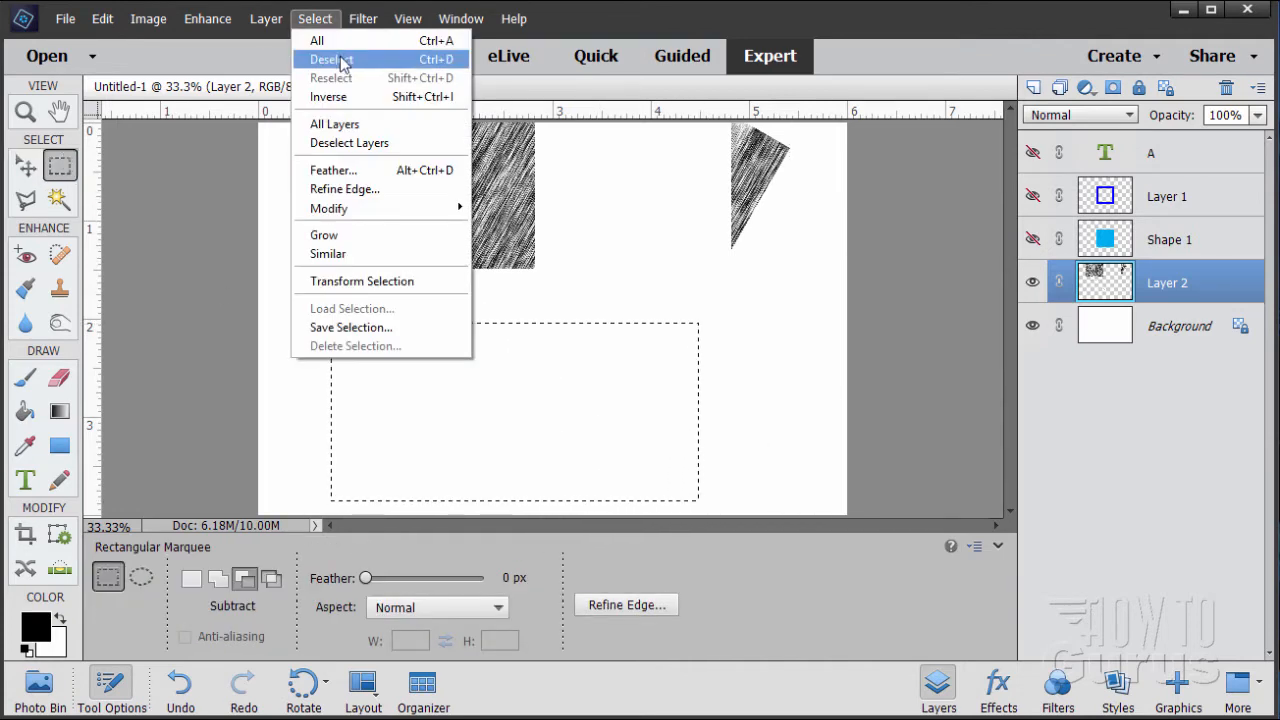
click(323, 54)
Shift the fibers layer down and further left, delete the last leftover piece to the right of the textured square, and deselect
click(27, 168)
drag(466, 177, 392, 320)
click(61, 167)
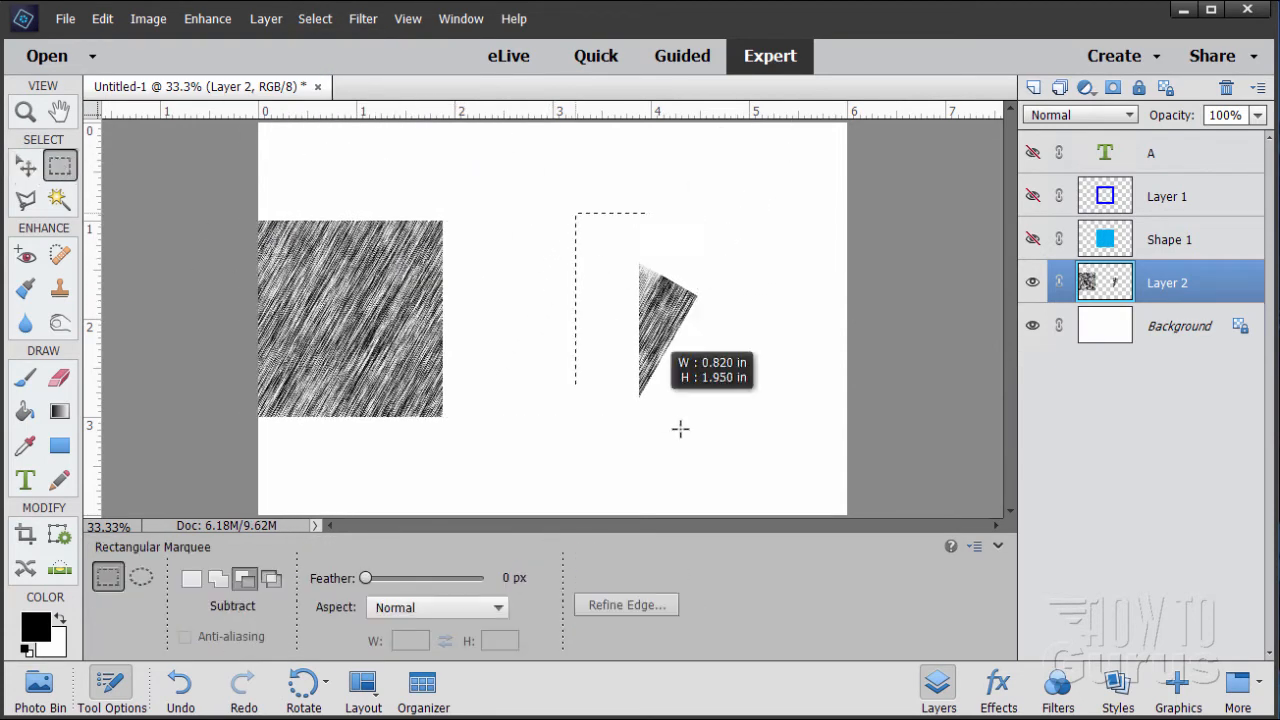
drag(575, 213, 745, 455)
key(Delete)
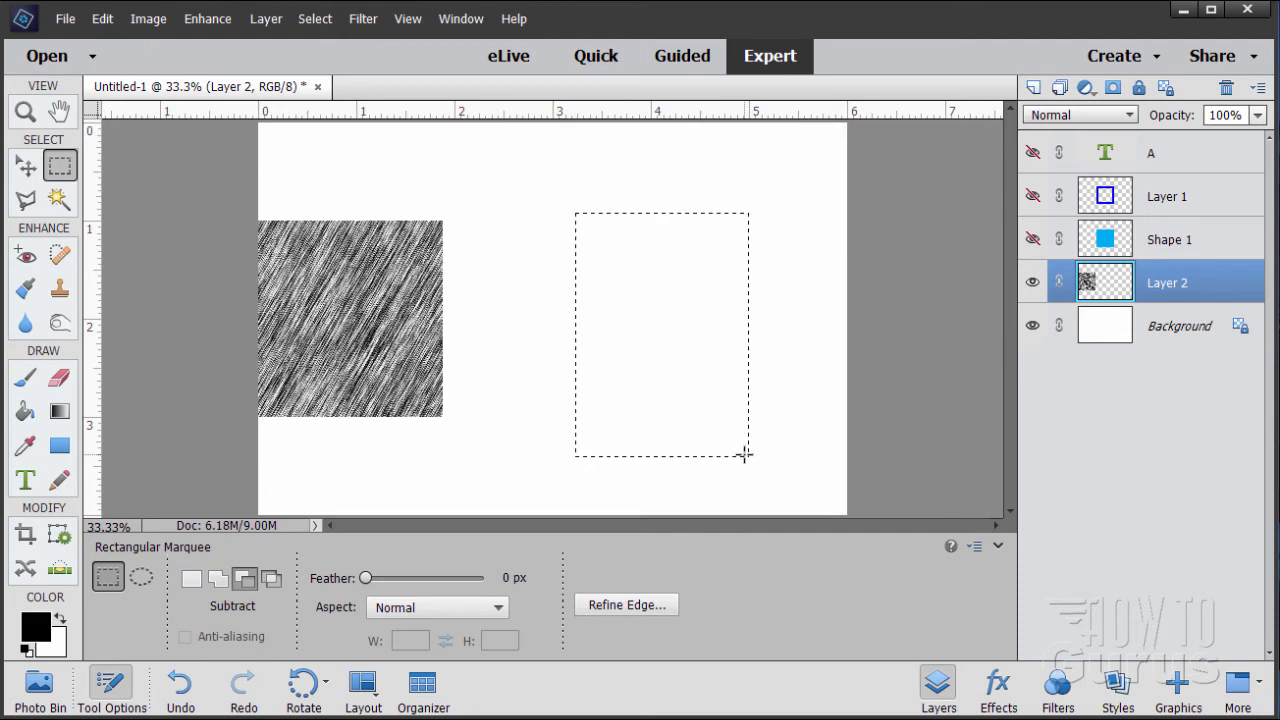
click(313, 19)
click(322, 57)
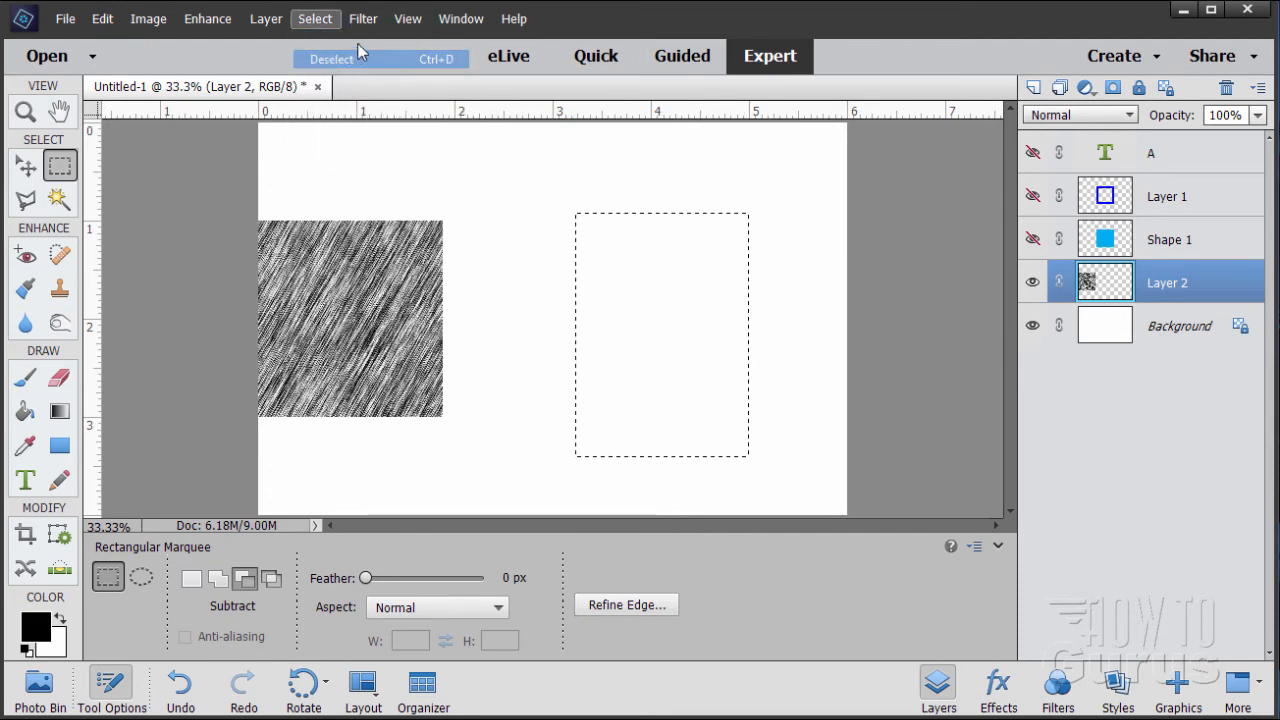
Turn on snapping to layers and, with the blue square shown again, align the textured square exactly beneath it
click(27, 166)
drag(307, 382, 488, 421)
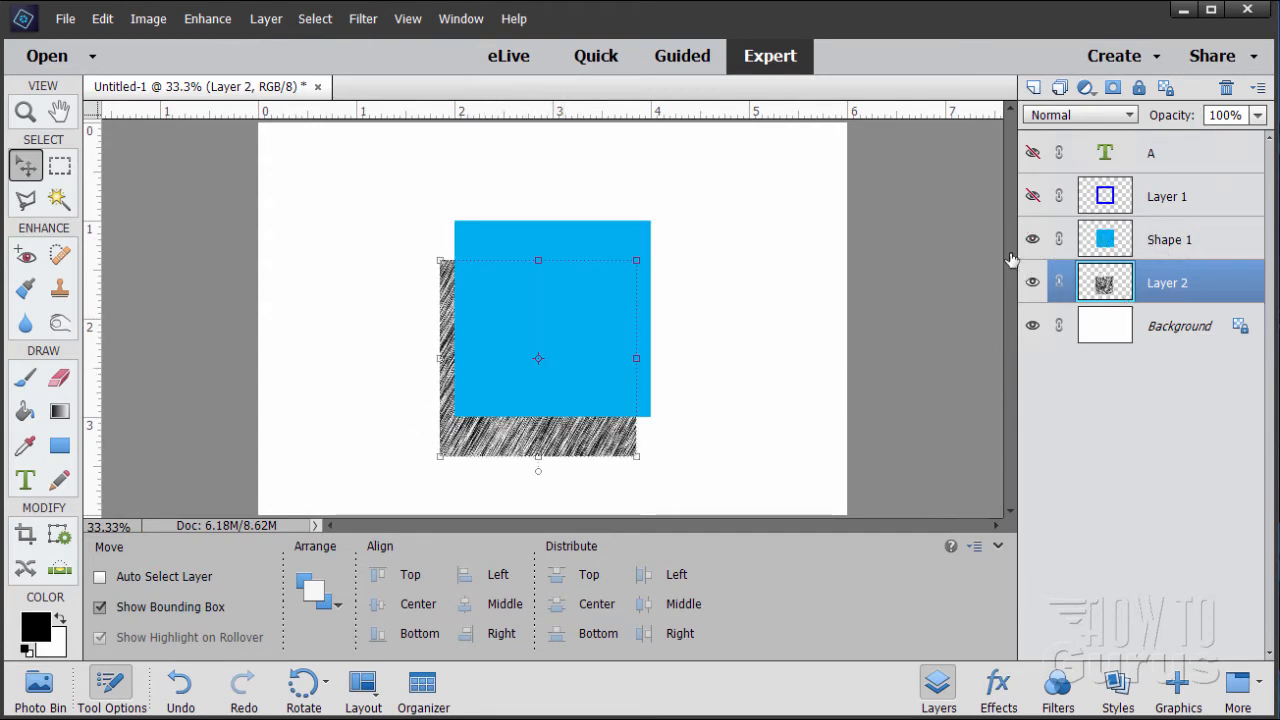
click(407, 18)
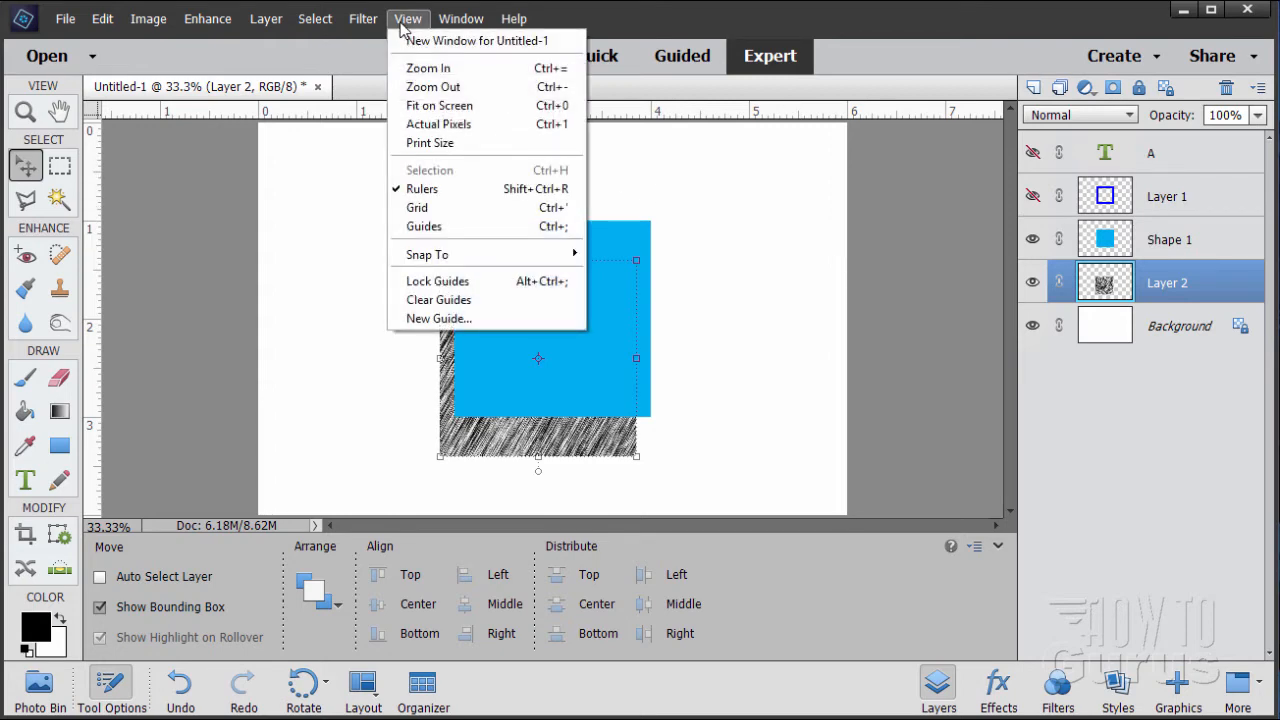
mouse_move(458, 254)
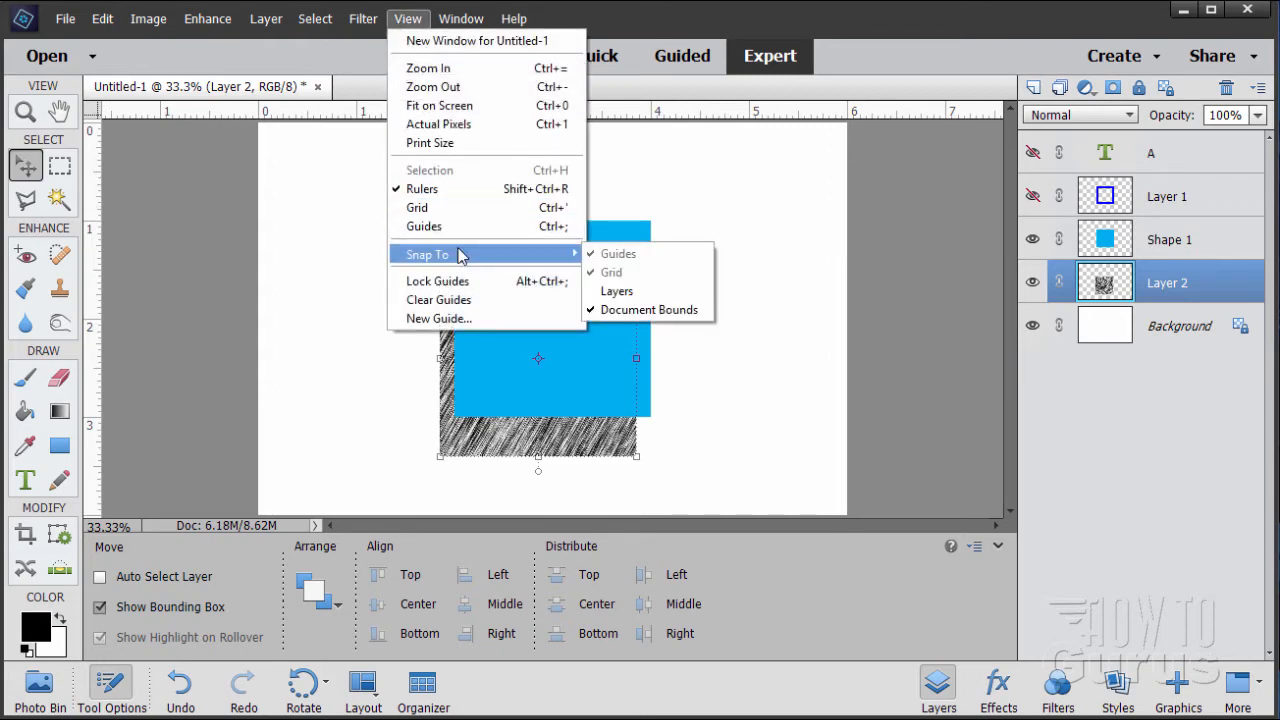
click(614, 290)
click(408, 20)
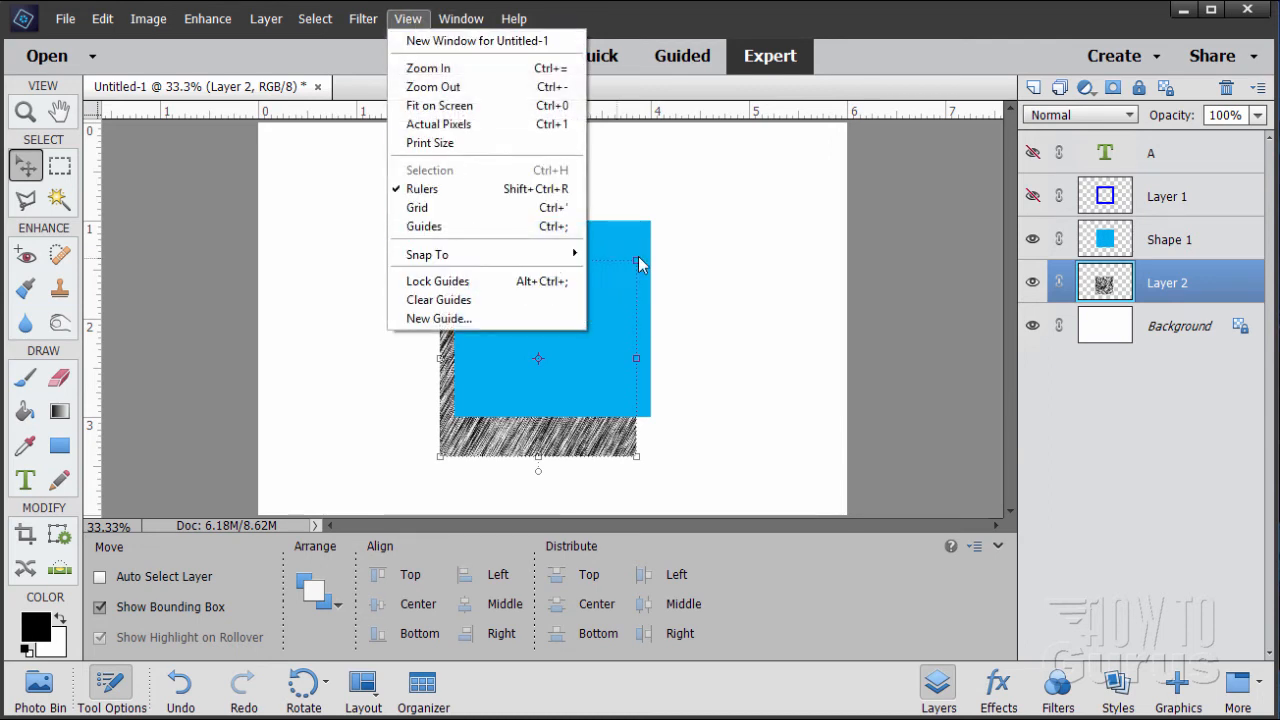
click(363, 46)
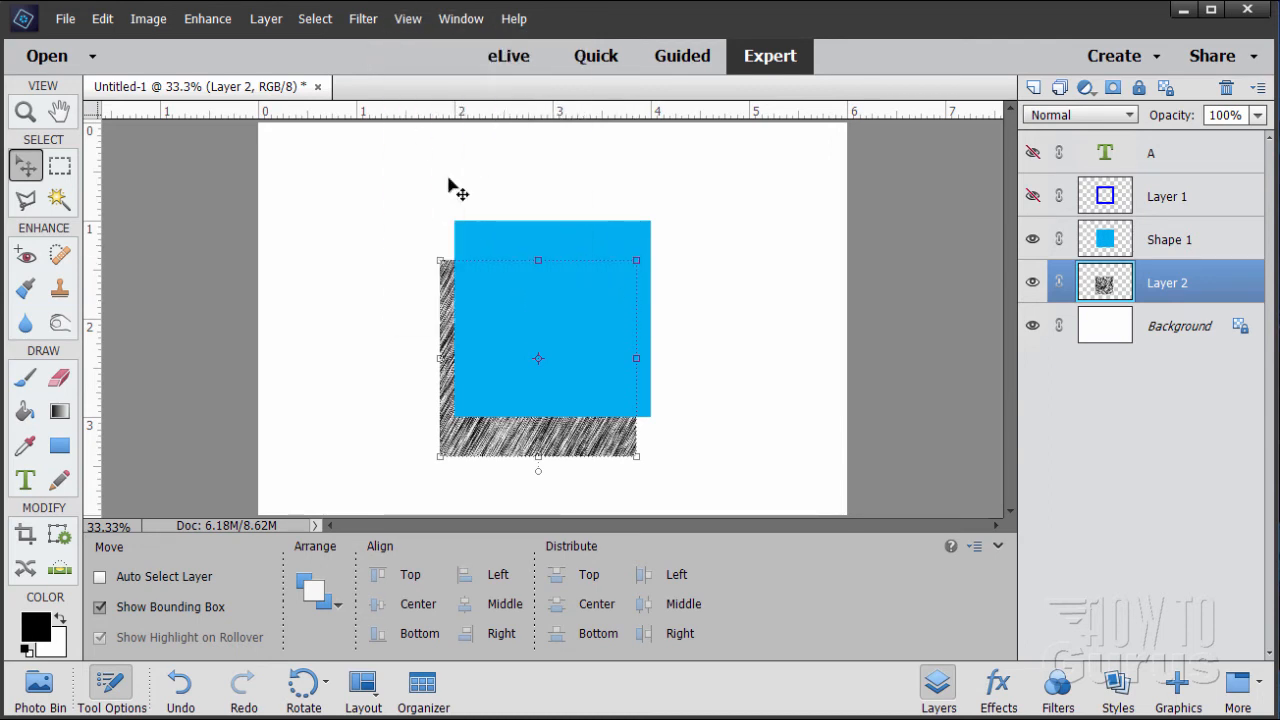
drag(490, 437, 504, 397)
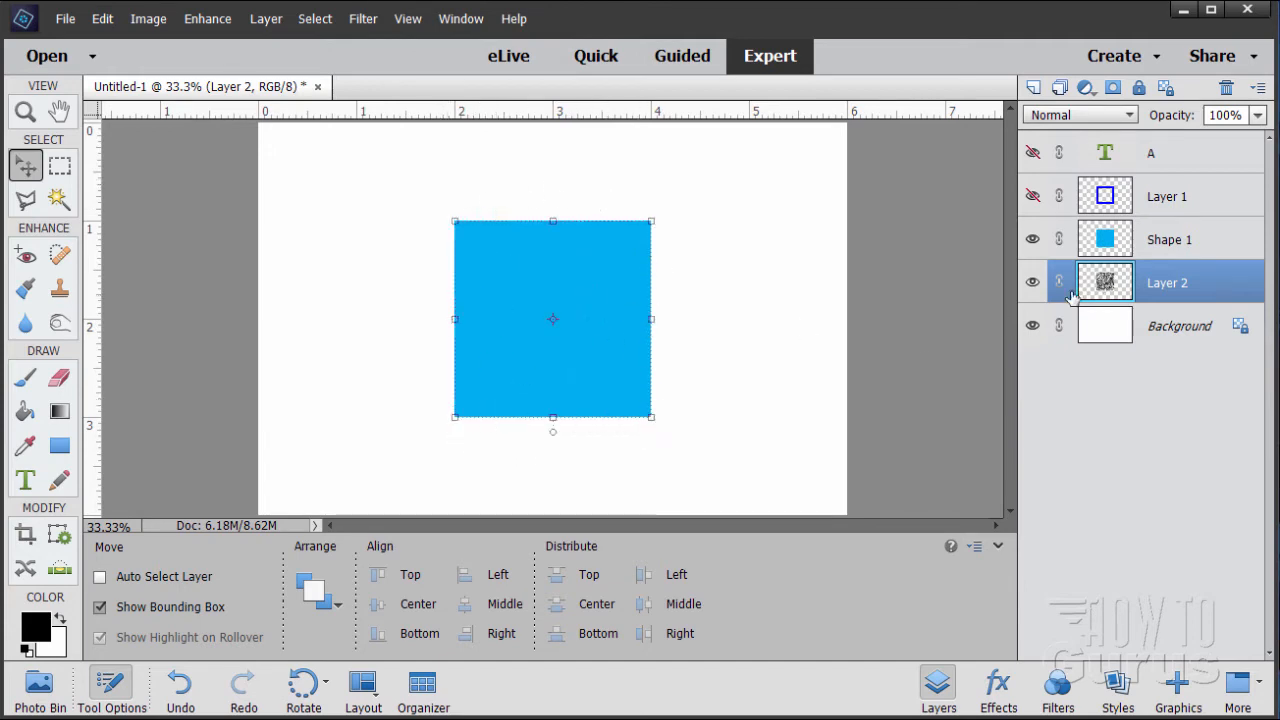
click(1034, 240)
click(1034, 240)
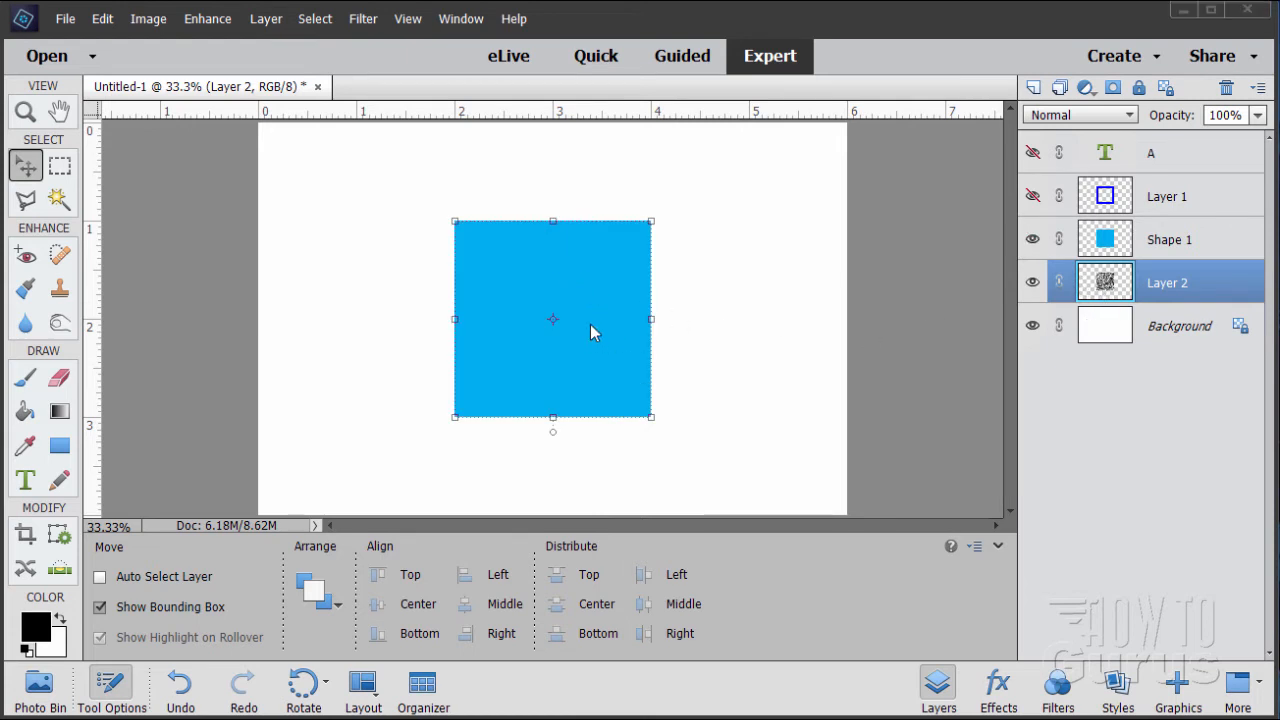
Set the blend mode of the blue square layer to Hard Light
click(1140, 242)
click(1077, 117)
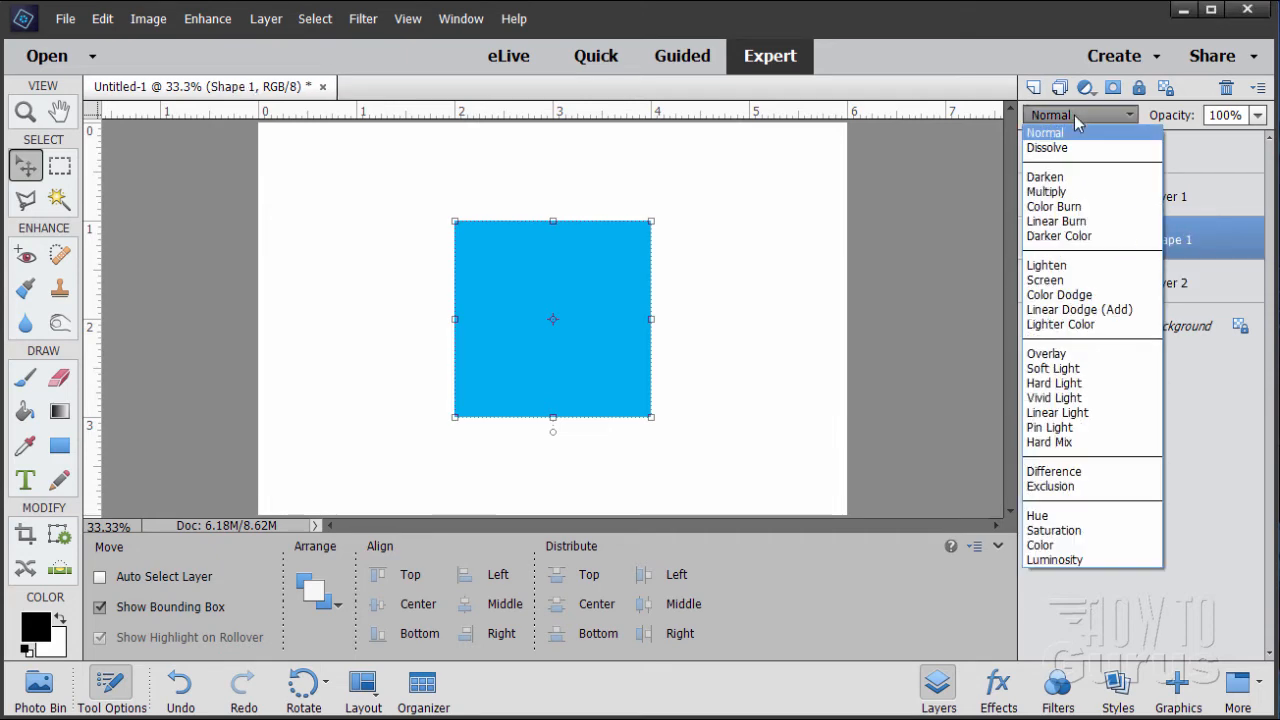
click(1060, 383)
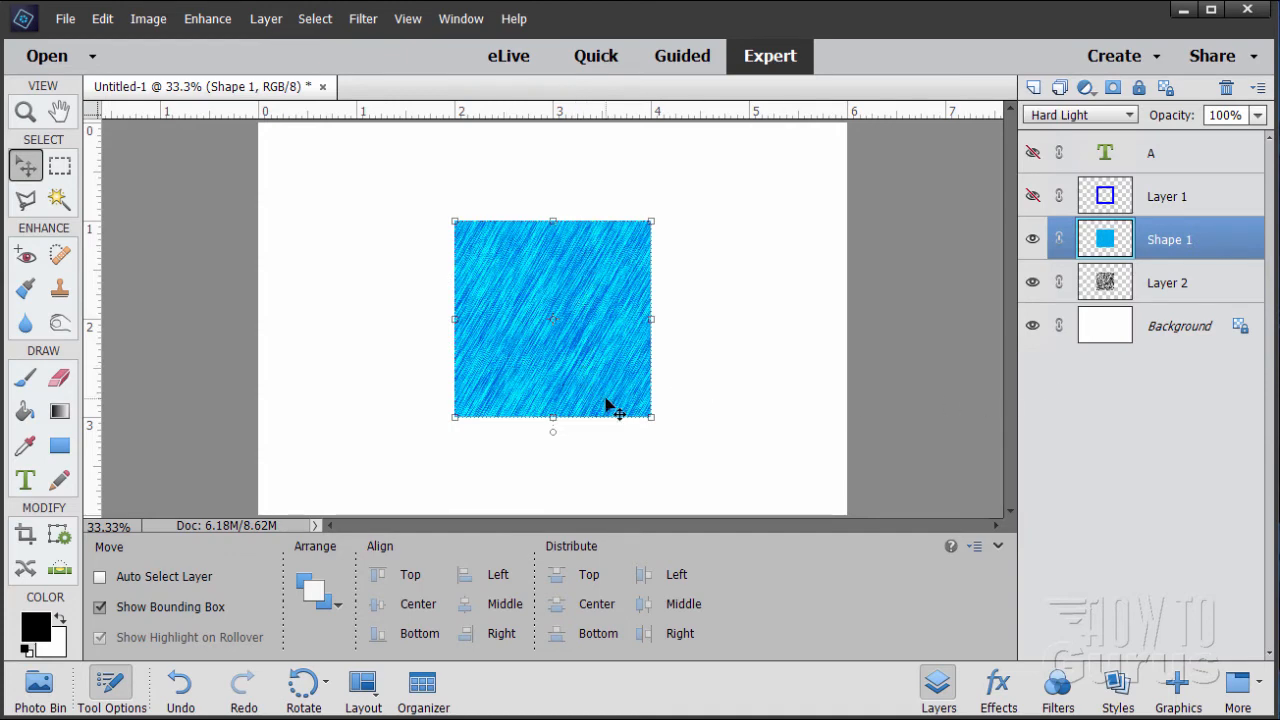
Show the blue frame and letter A layers again and make the letter layer active
click(1033, 196)
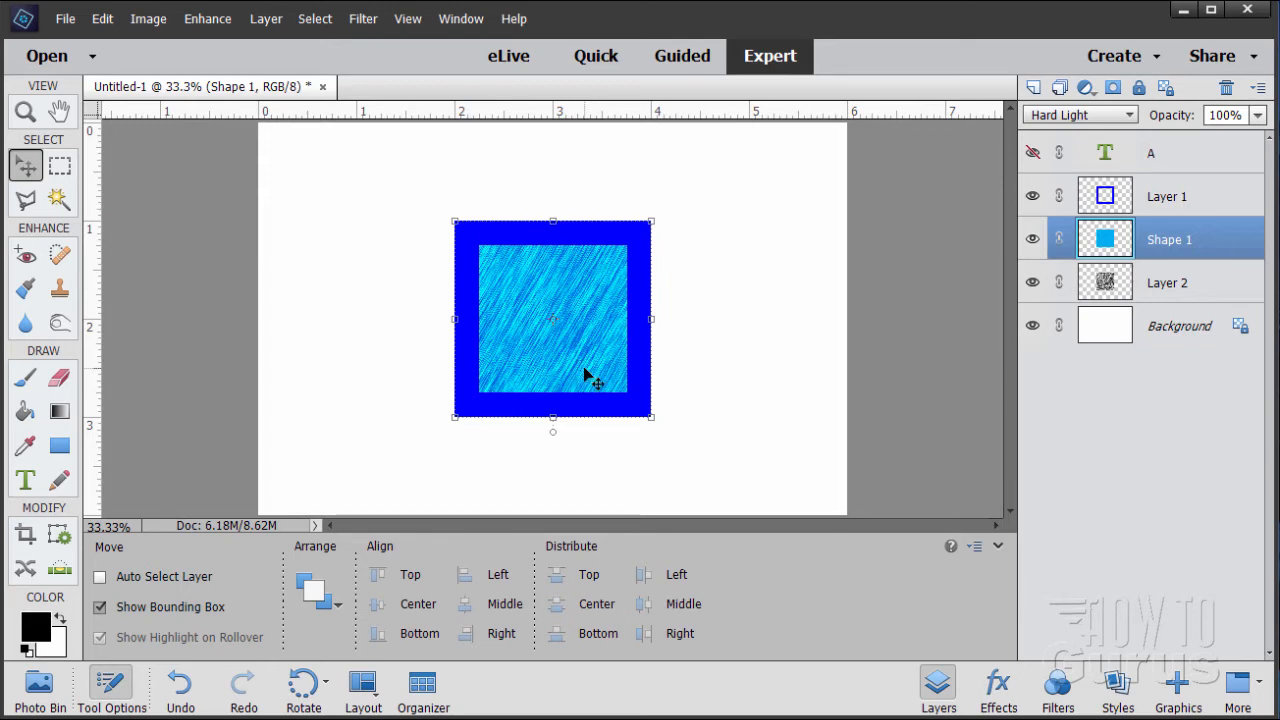
click(1033, 152)
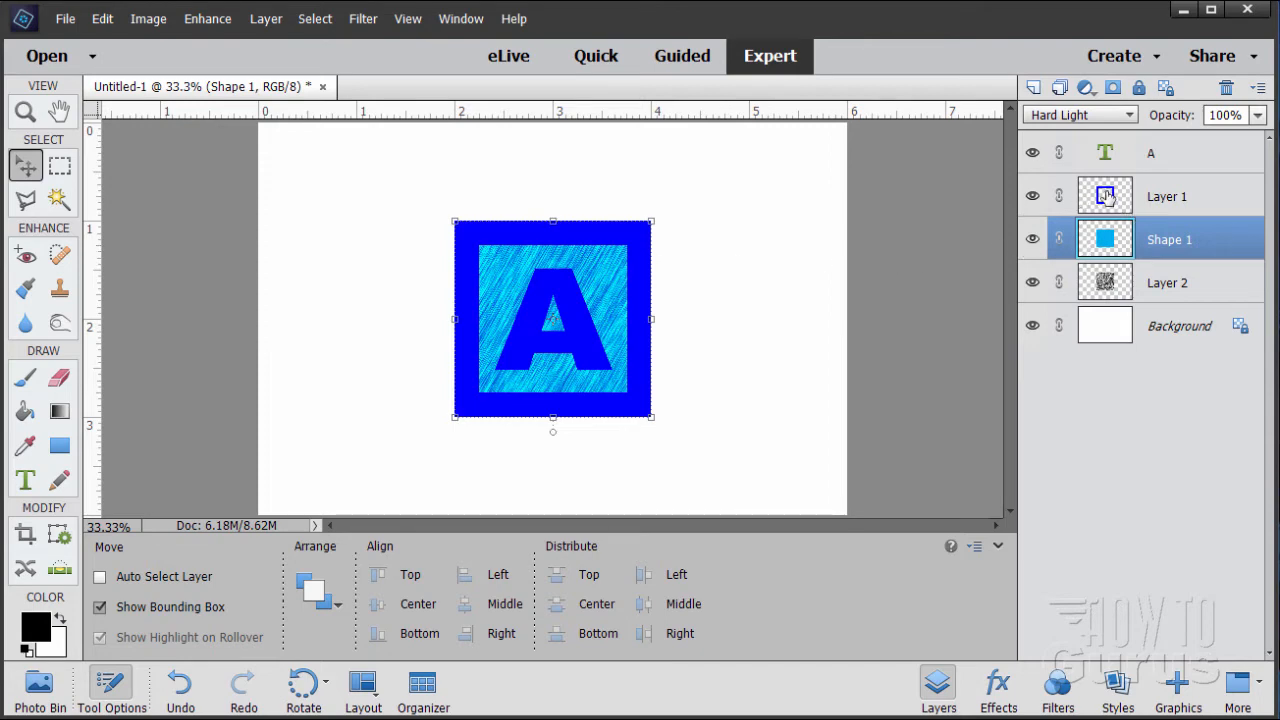
click(1174, 163)
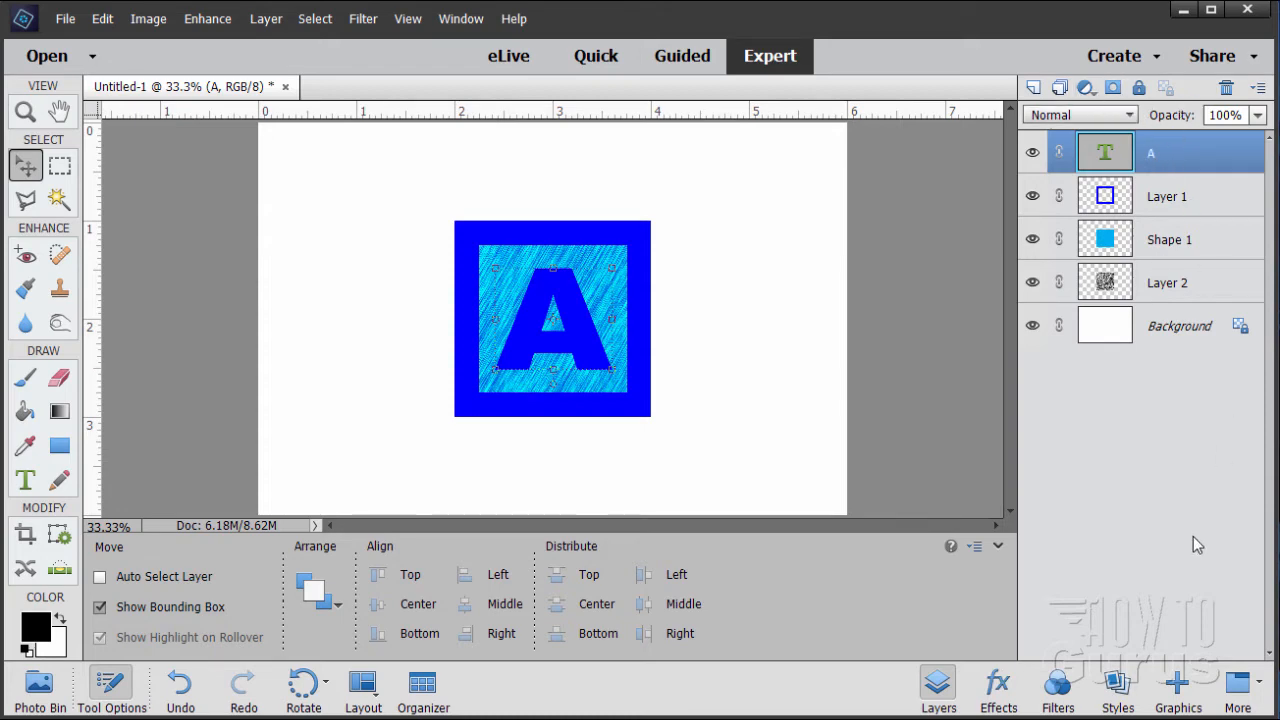
Apply the first style in the third row of the Bevels set to the letter A layer
click(1120, 686)
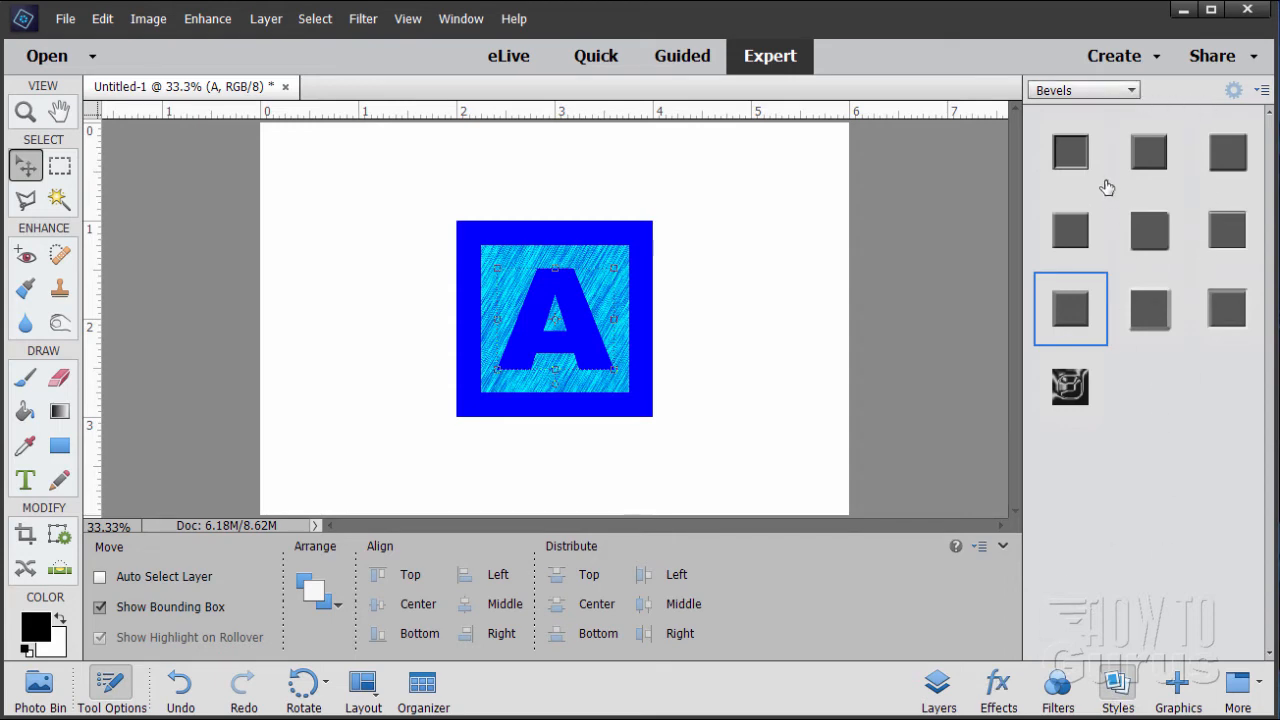
click(1078, 316)
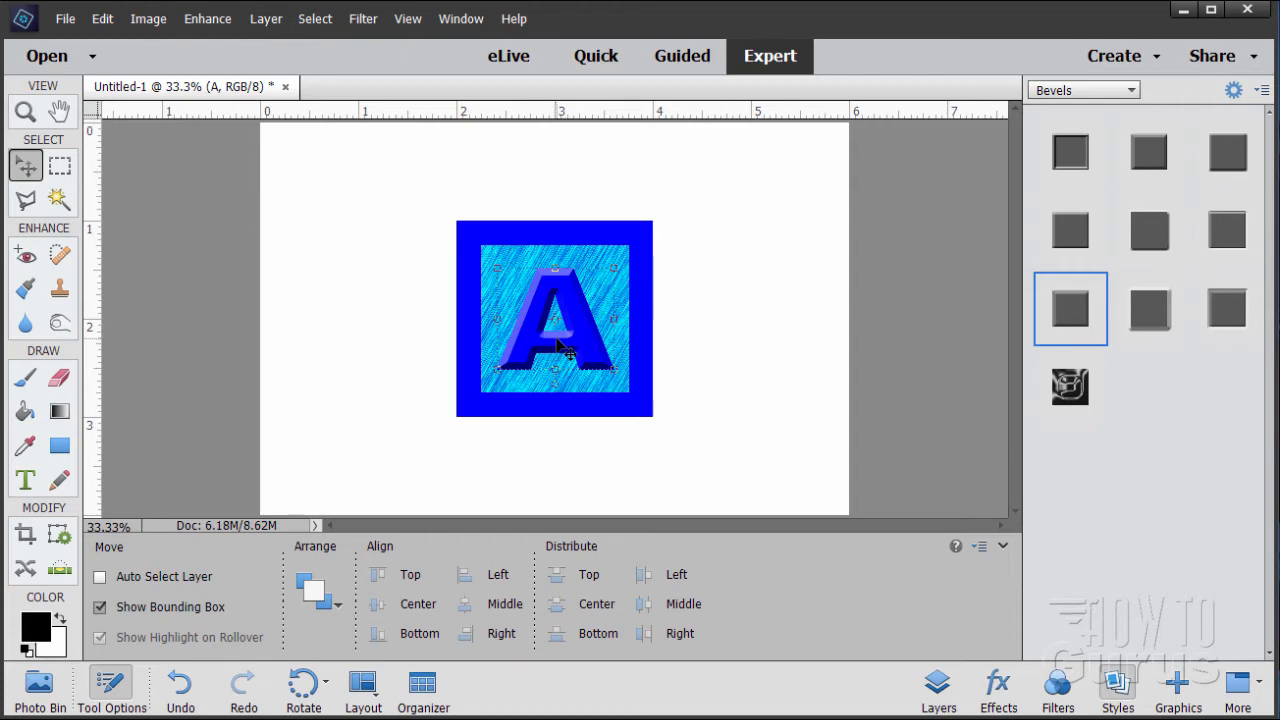
click(937, 686)
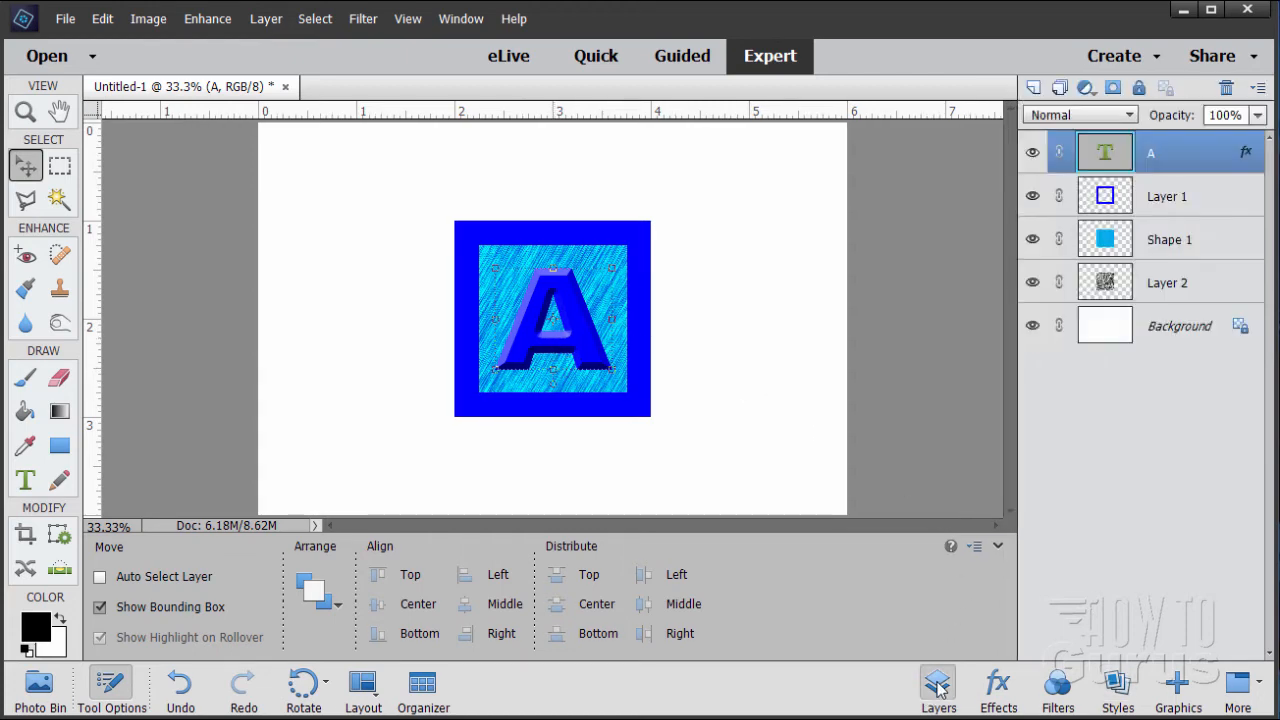
Copy the letter A's layer style, paste it onto the blue frame on Layer 1, and make the letter layer active again
right_click(1166, 155)
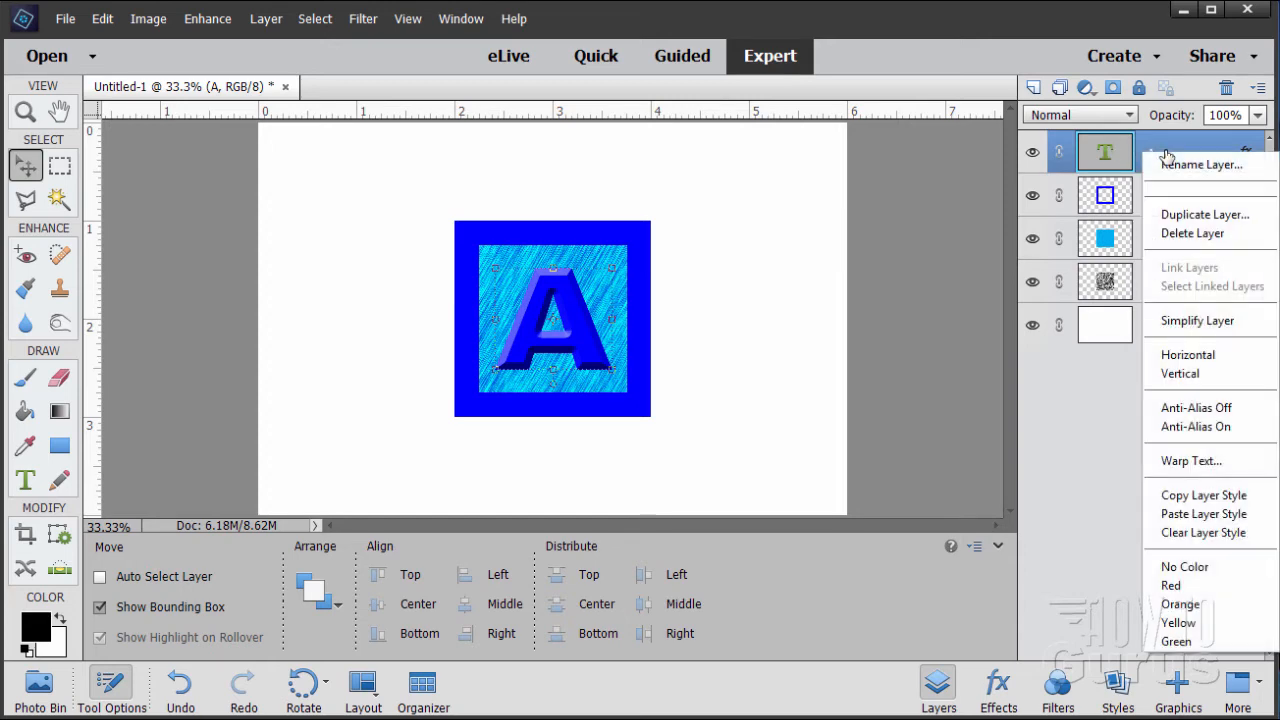
click(1178, 497)
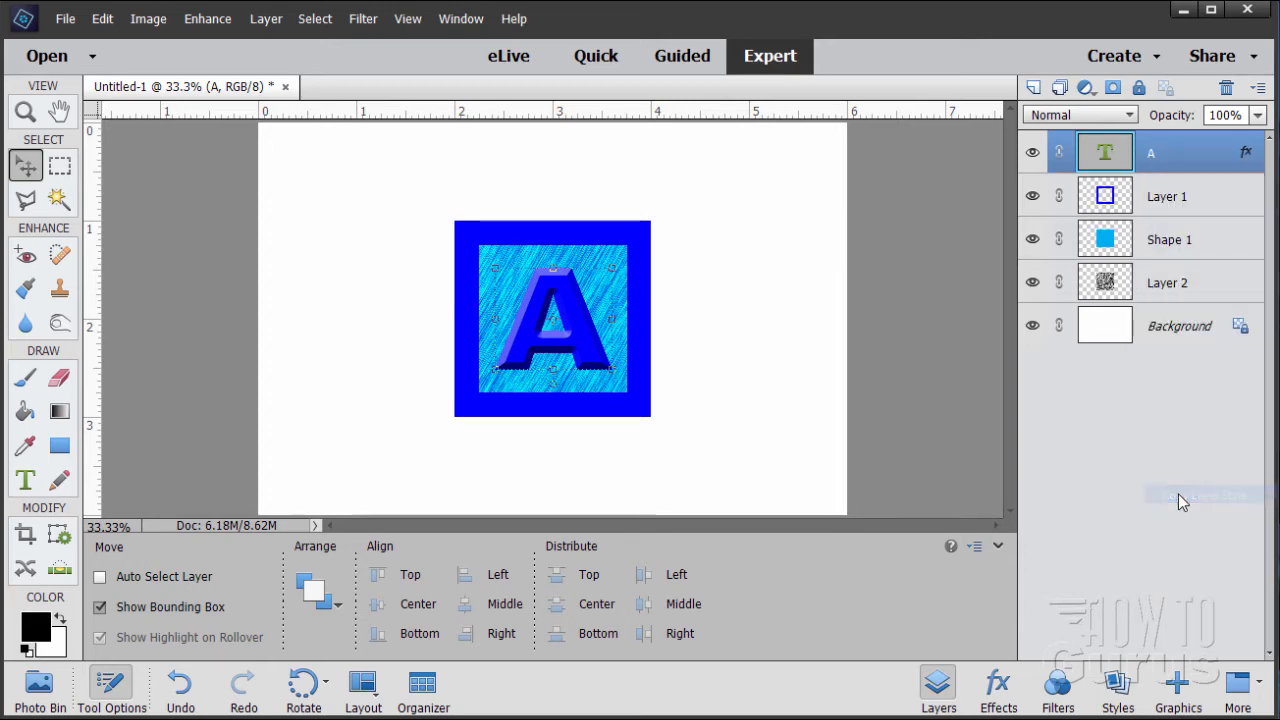
click(1168, 198)
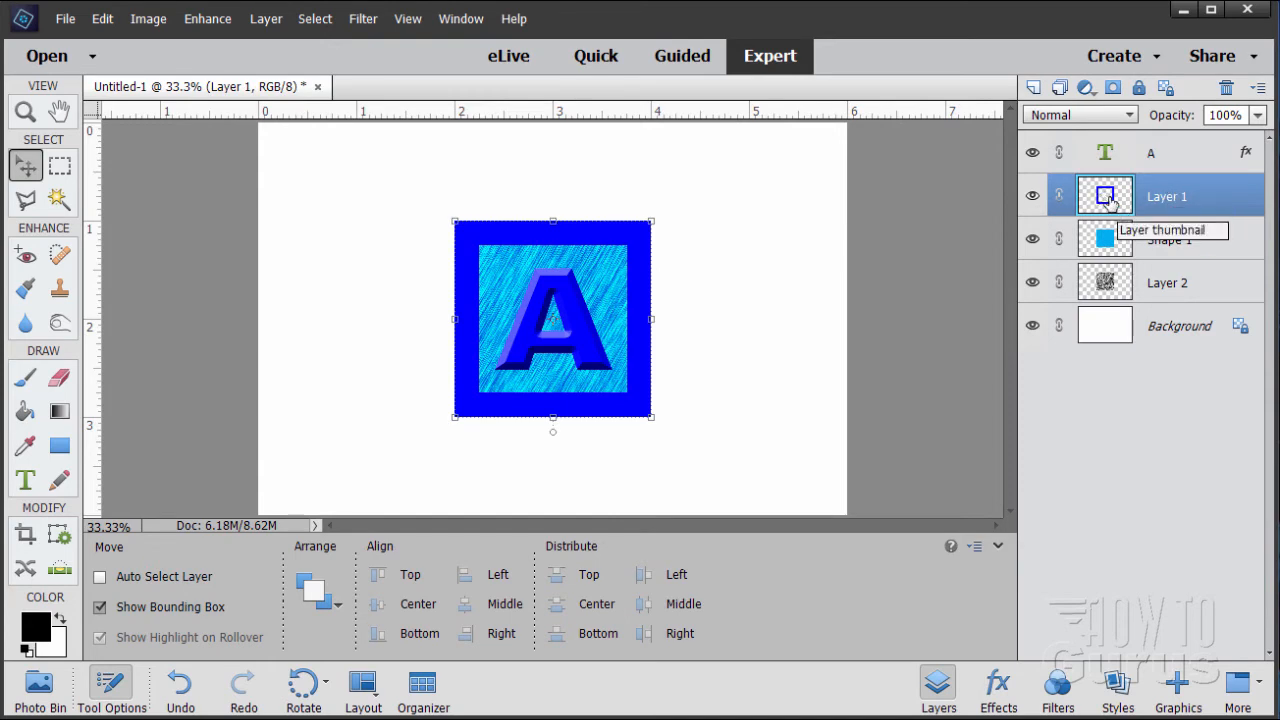
right_click(1155, 199)
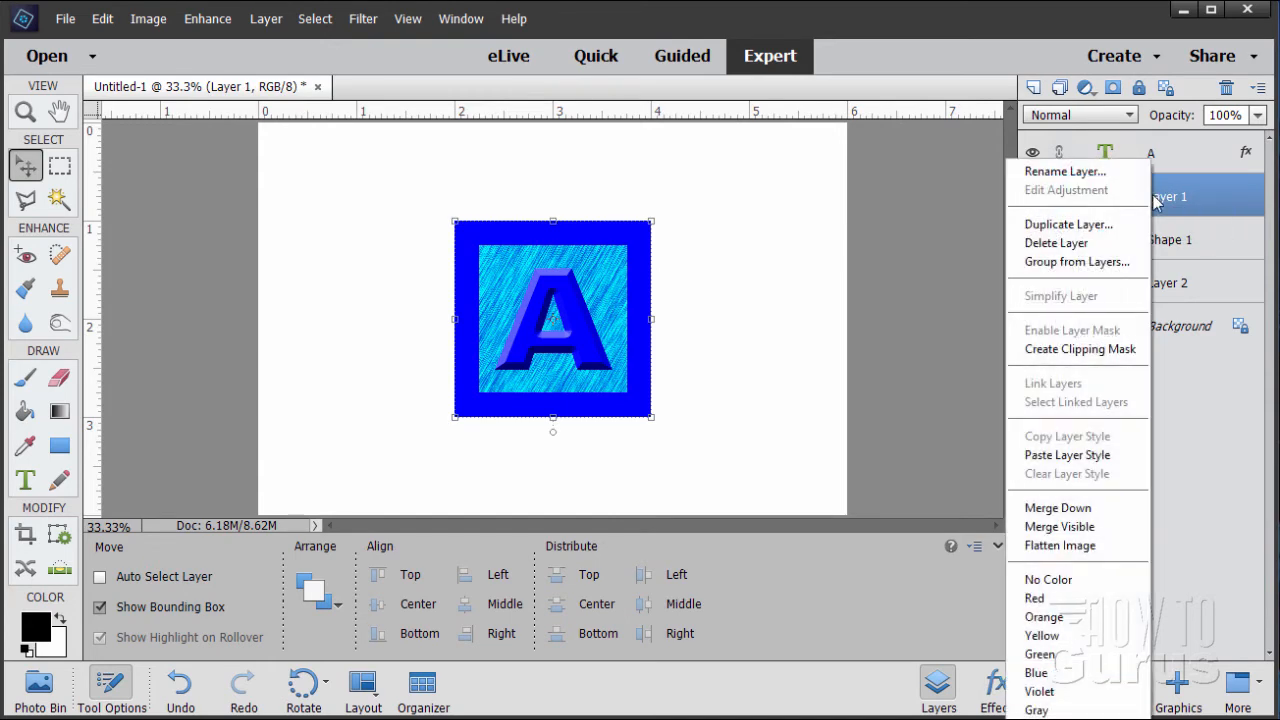
click(1062, 455)
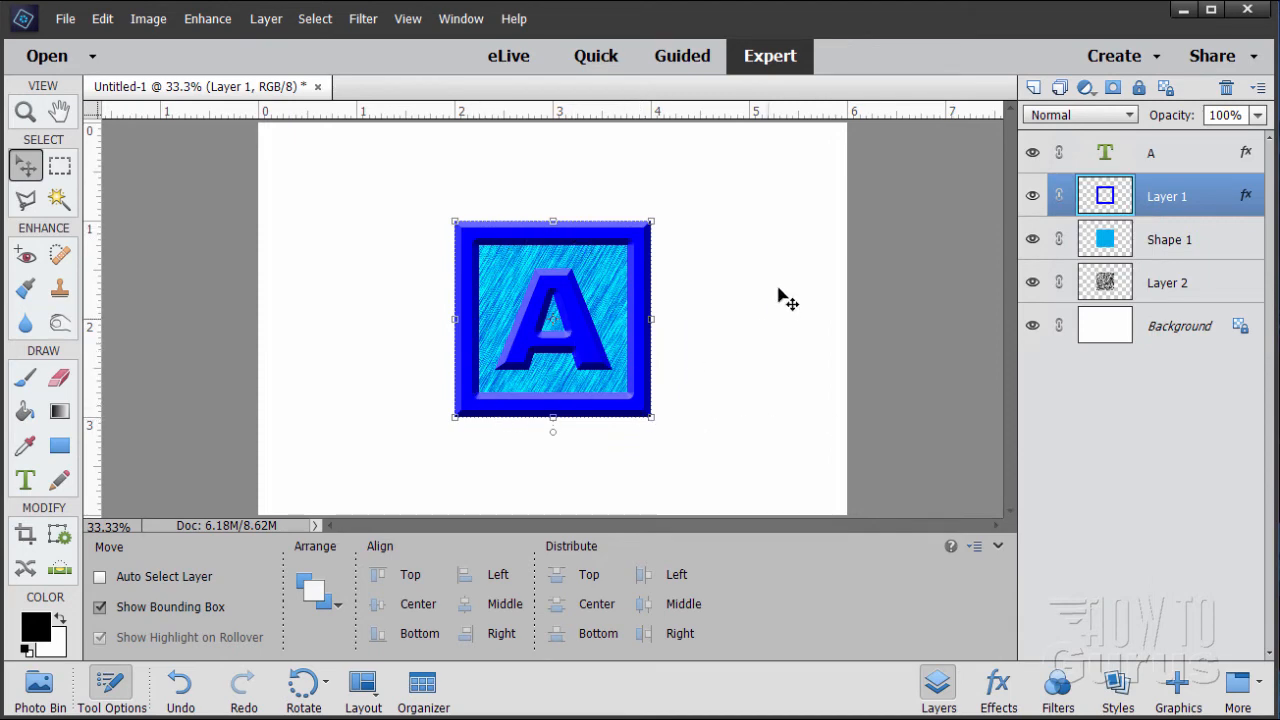
key(alt+bracketright)
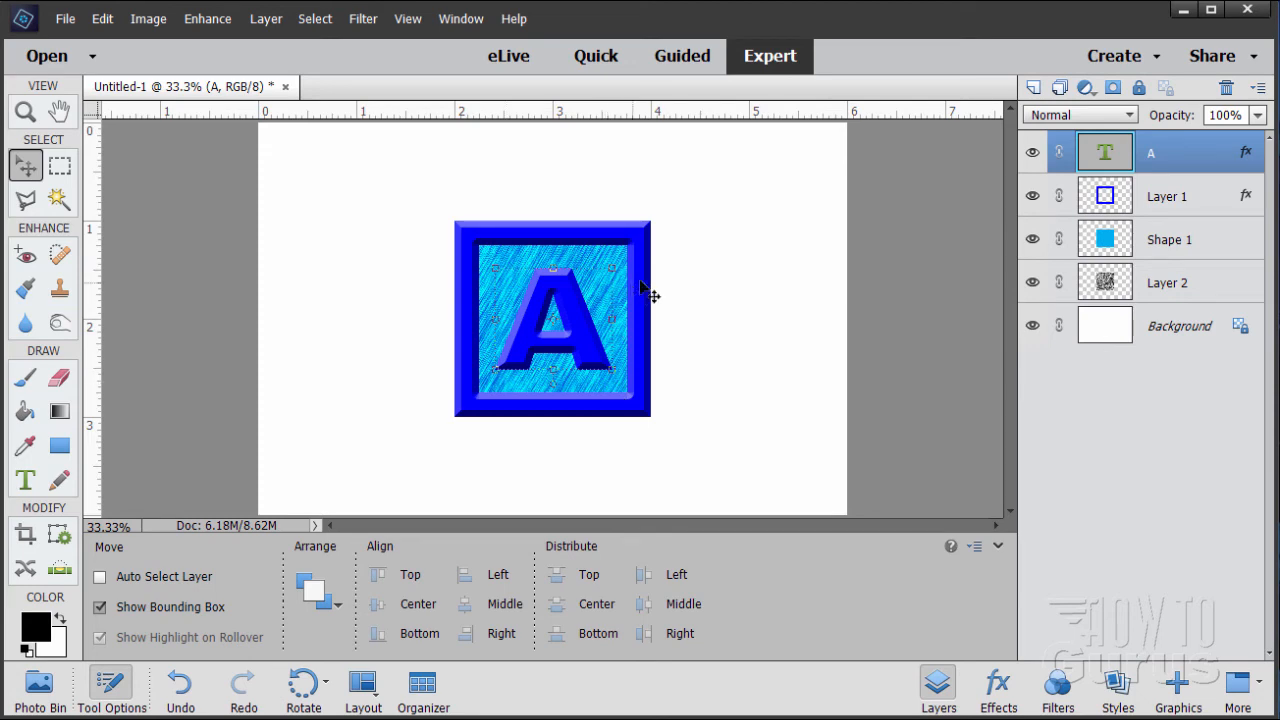
Change the blend mode of the Shape 1 square to Color
click(1163, 250)
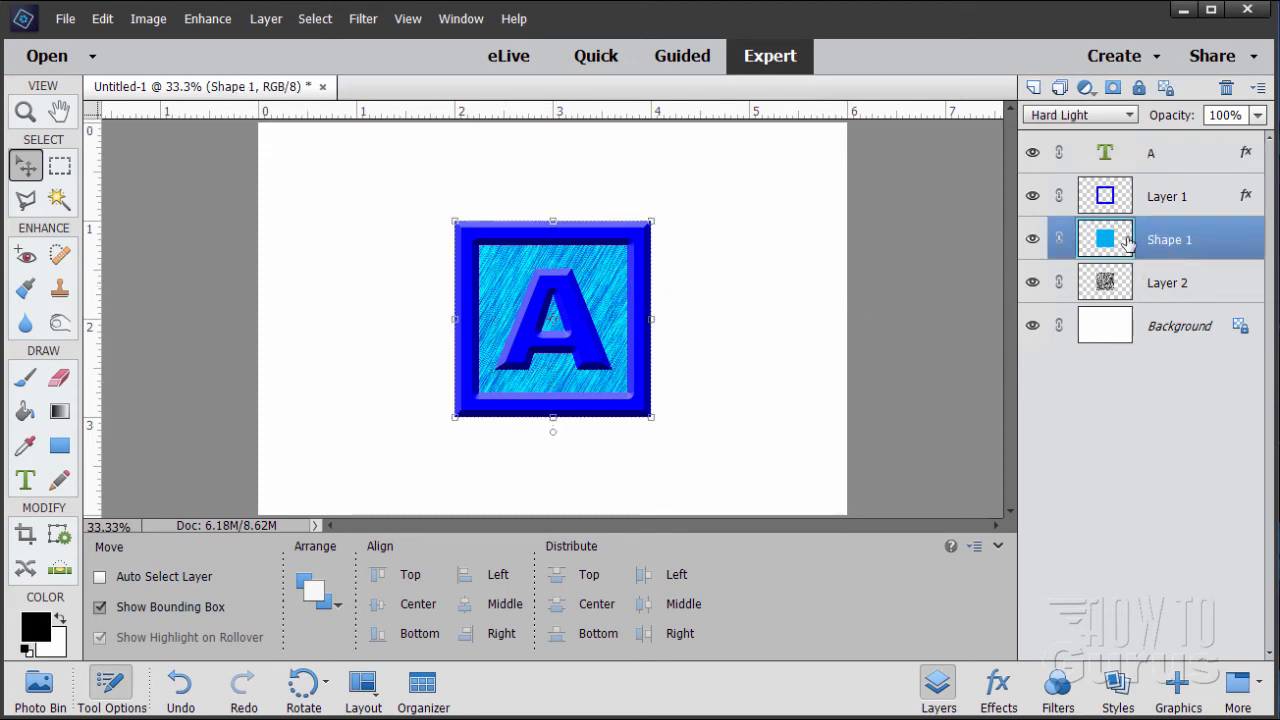
click(1072, 118)
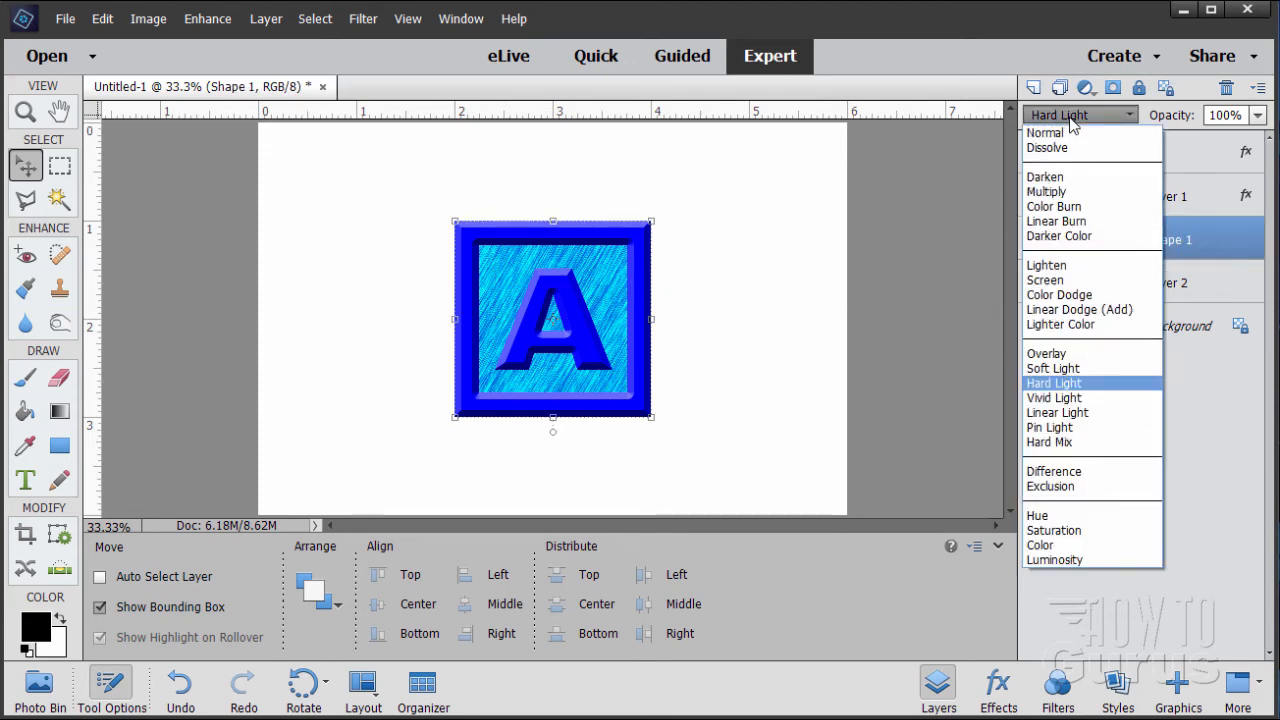
click(1040, 546)
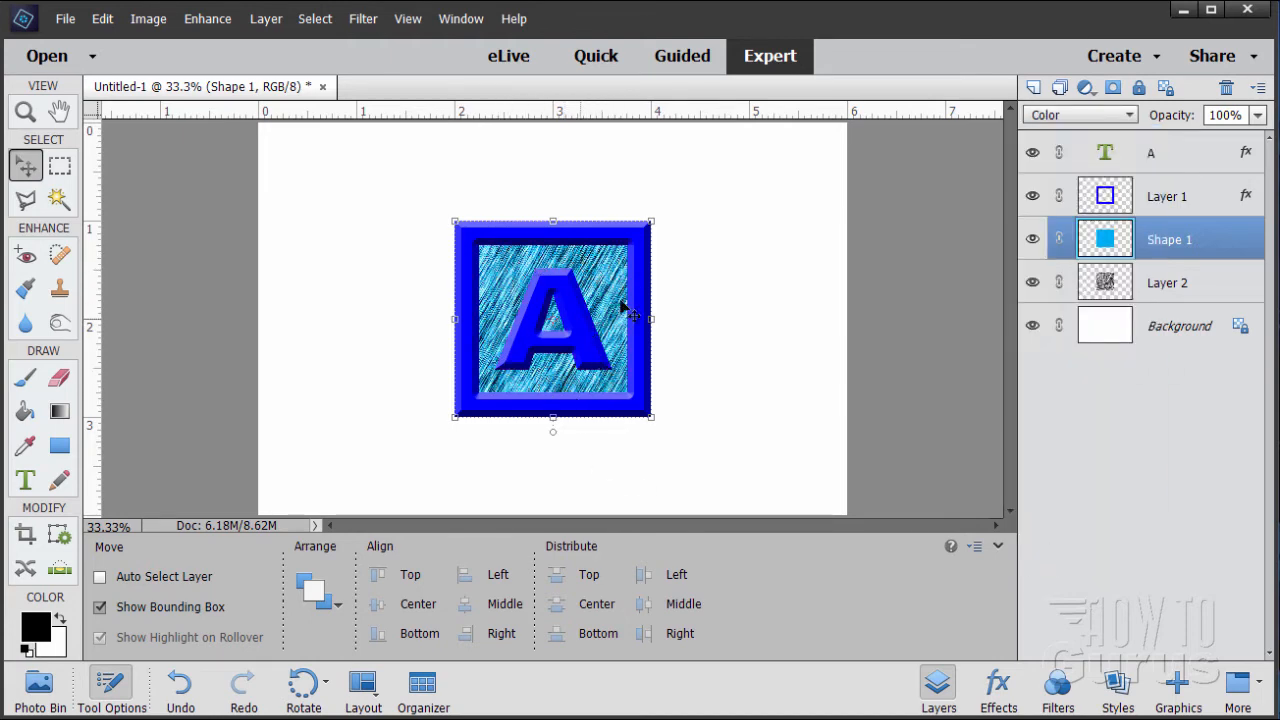
With the Background hidden, stamp all visible layers into one new merged layer above the letter layer, deleting any surplus duplicate stamp
click(1157, 160)
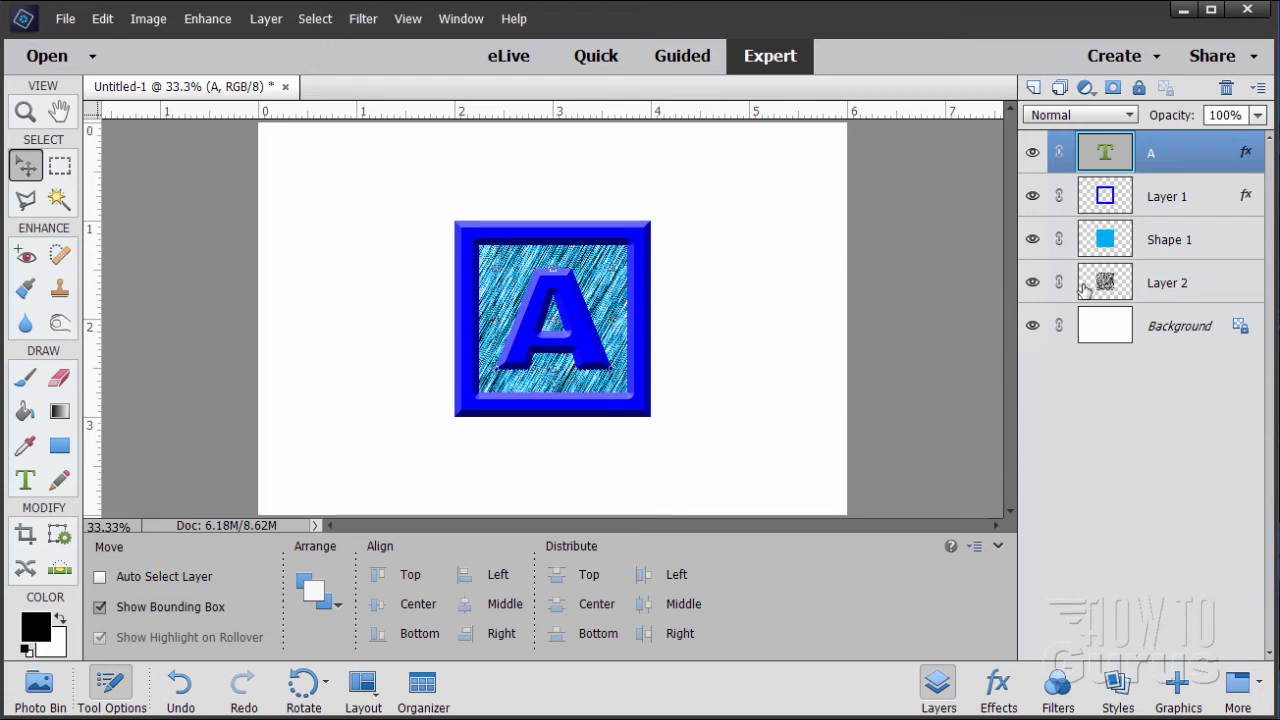
click(1032, 326)
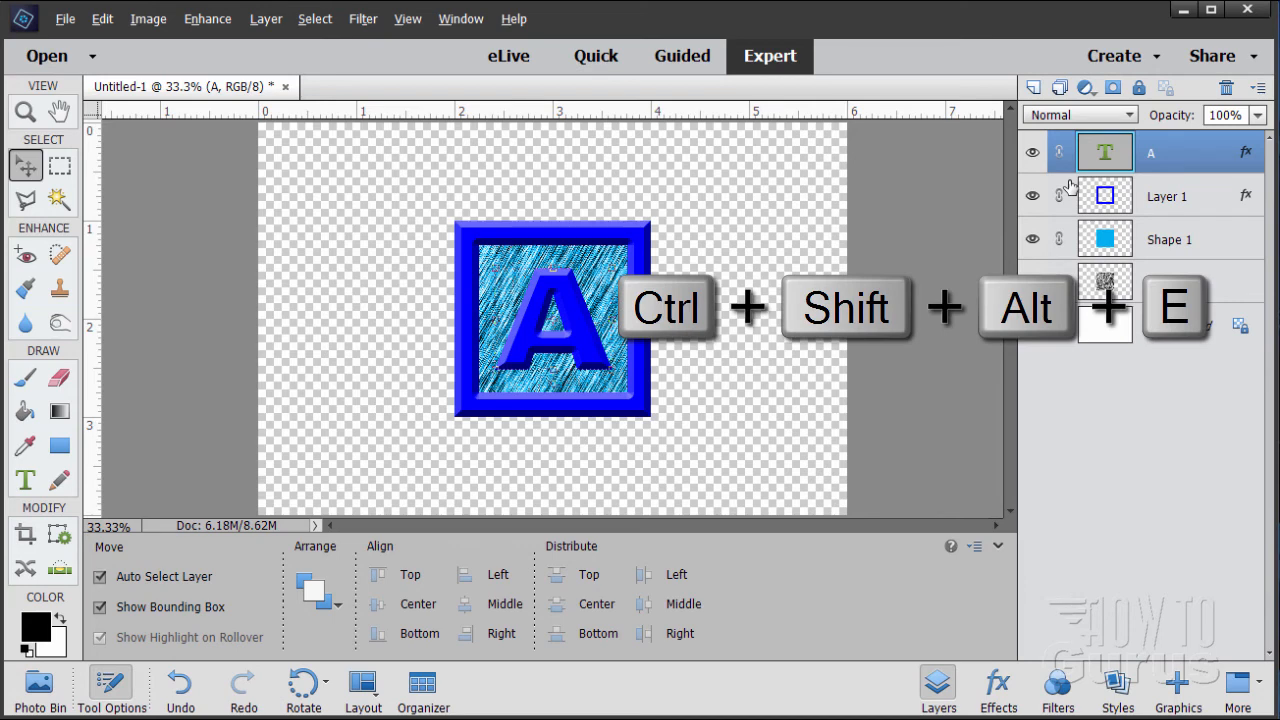
key(ctrl+shift+alt+e)
key(ctrl+shift+alt+e)
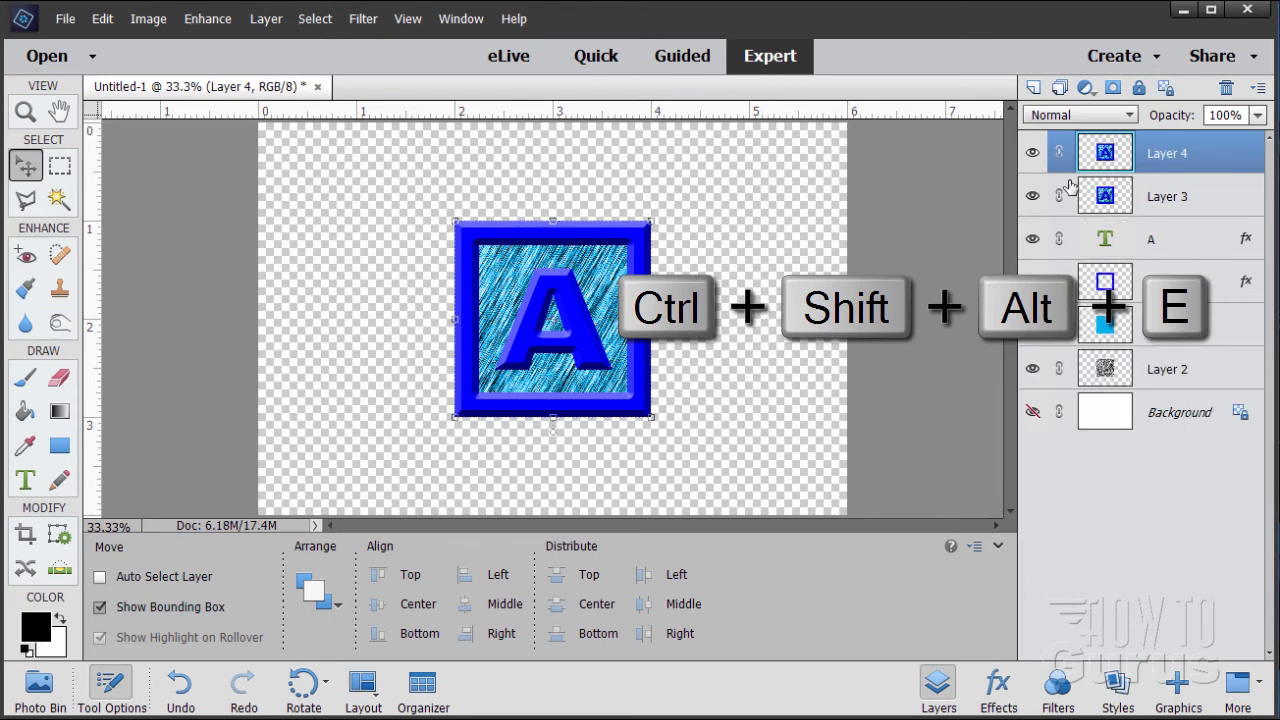
click(1227, 90)
click(601, 286)
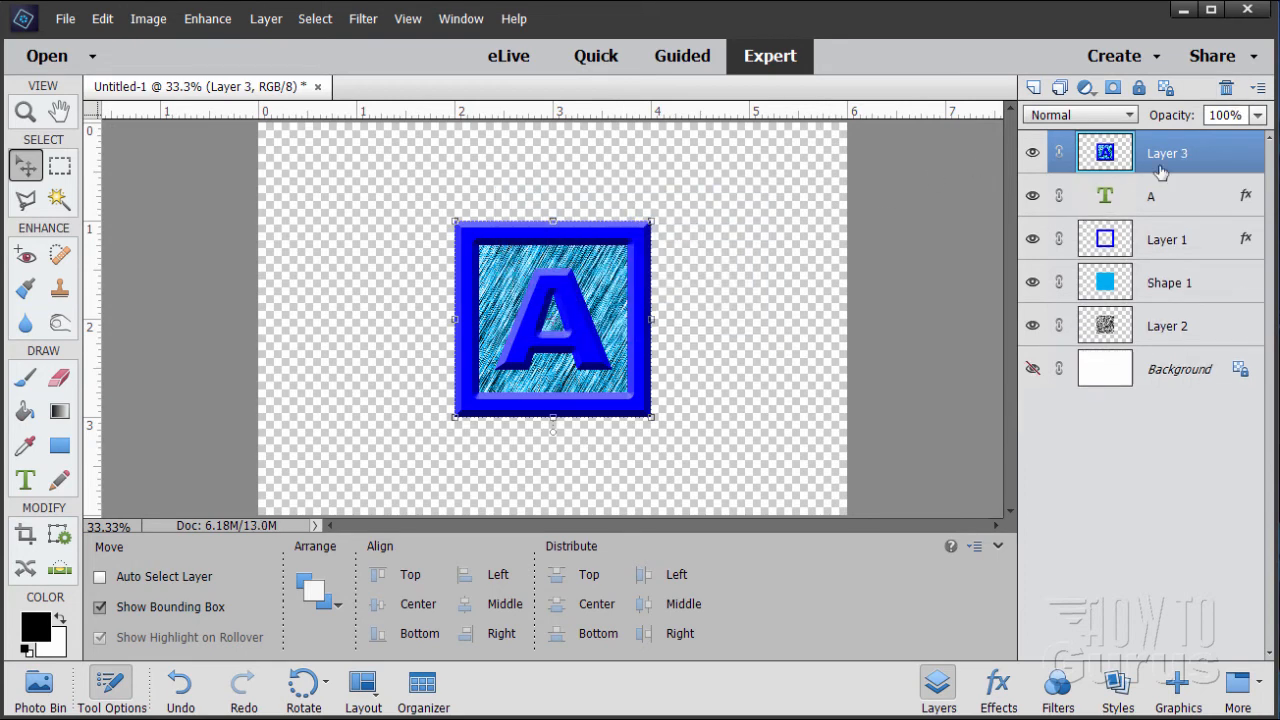
Hide the letter, Layer 1, Shape 1 and Layer 2 originals and show the white Background again
click(1033, 196)
click(1033, 239)
click(1033, 282)
click(1033, 325)
click(1033, 371)
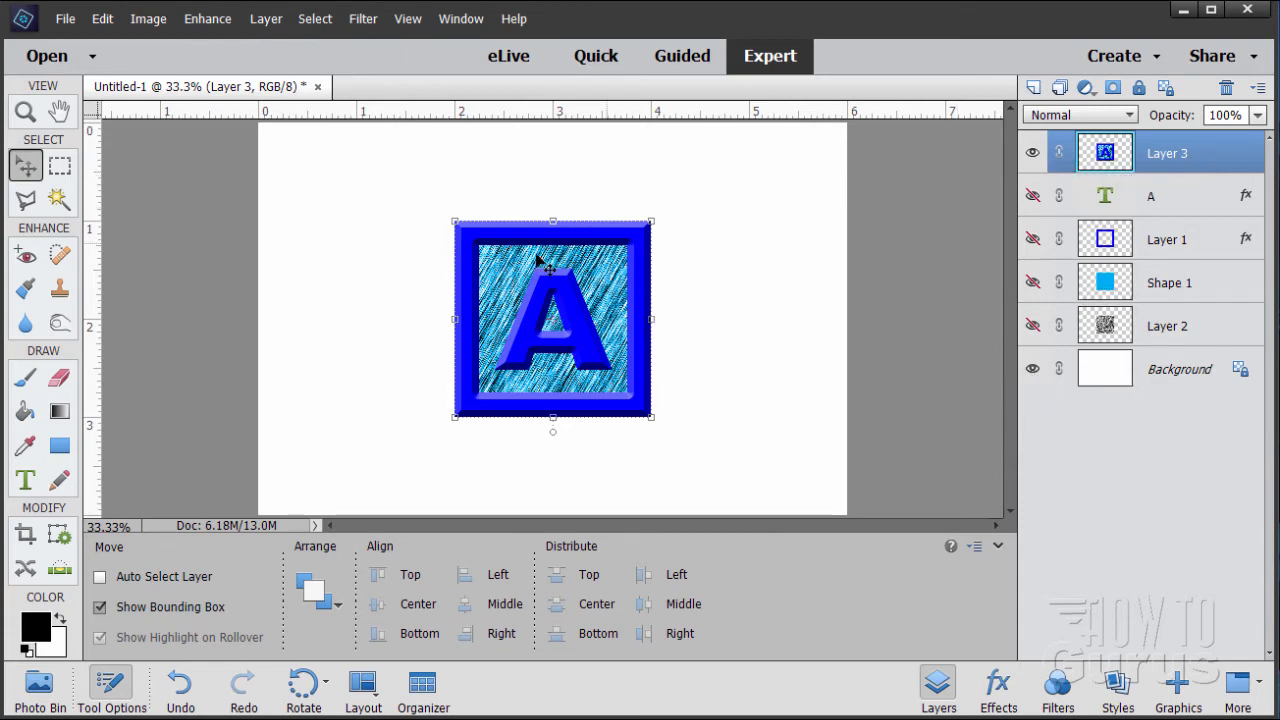
Colorize the merged block with Hue/Saturation, setting saturation to 50 and hue to 37 for a wooden brown
click(208, 20)
mouse_move(306, 218)
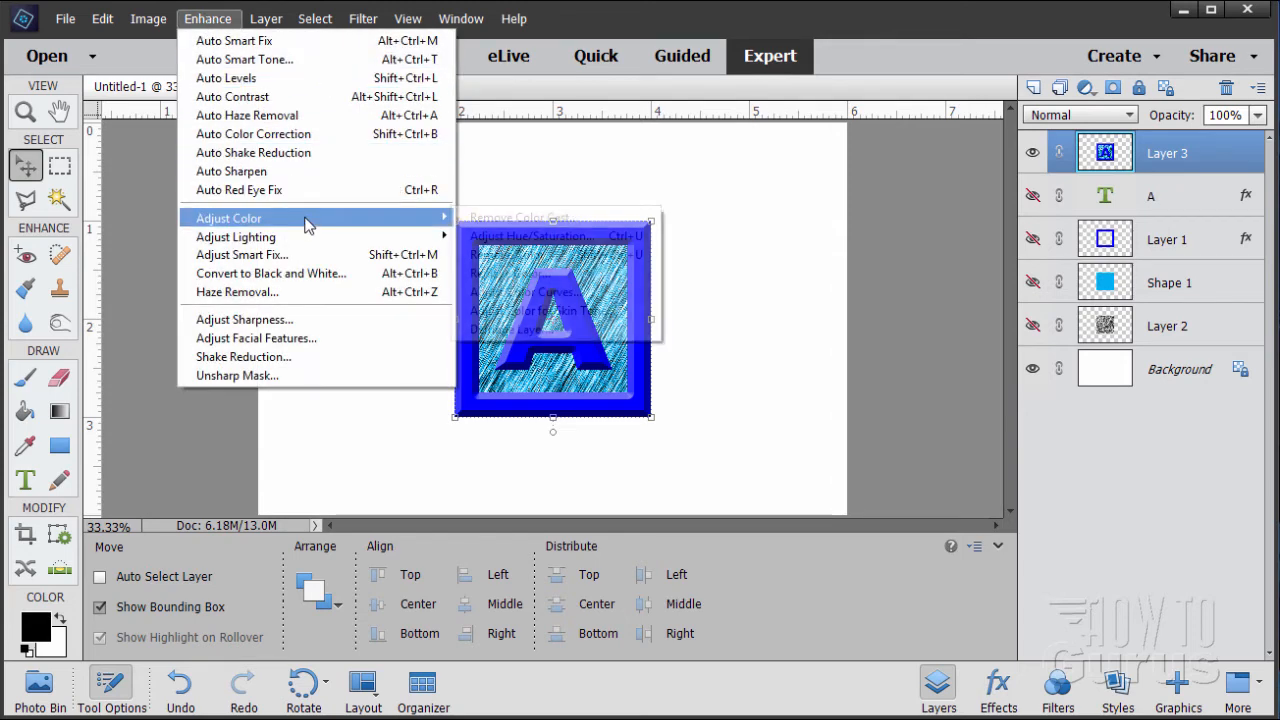
click(516, 238)
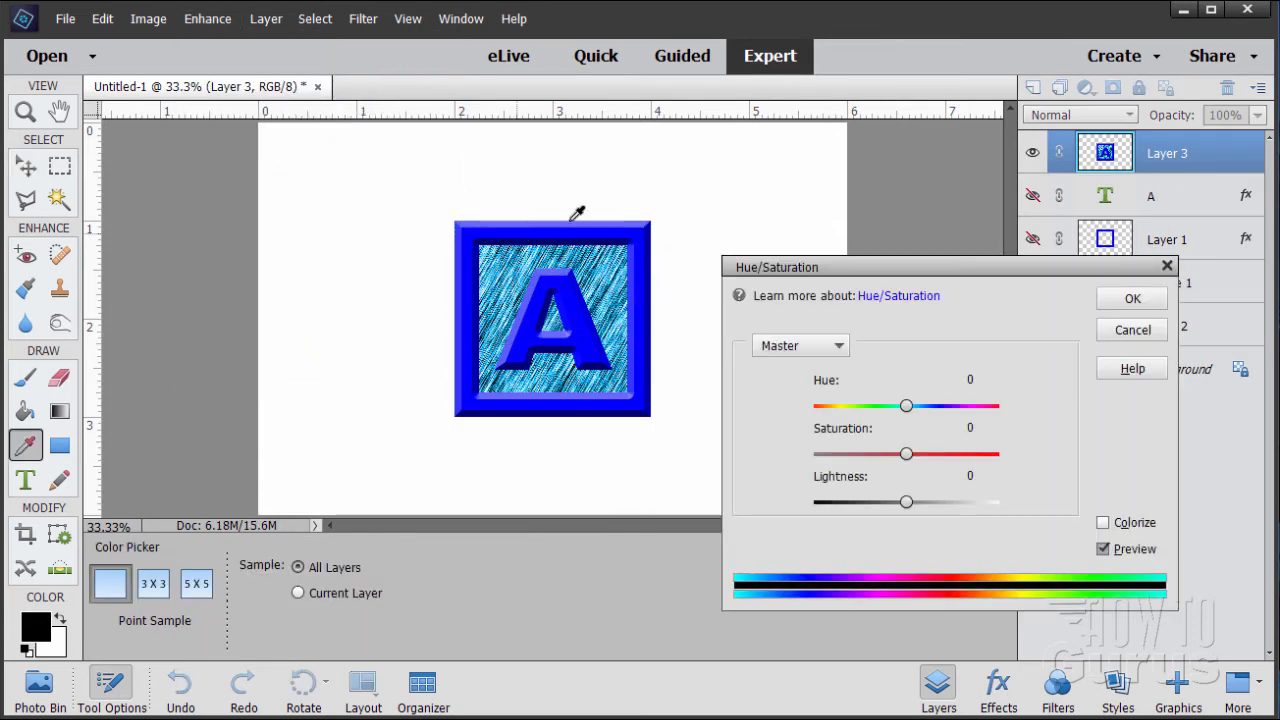
click(1103, 523)
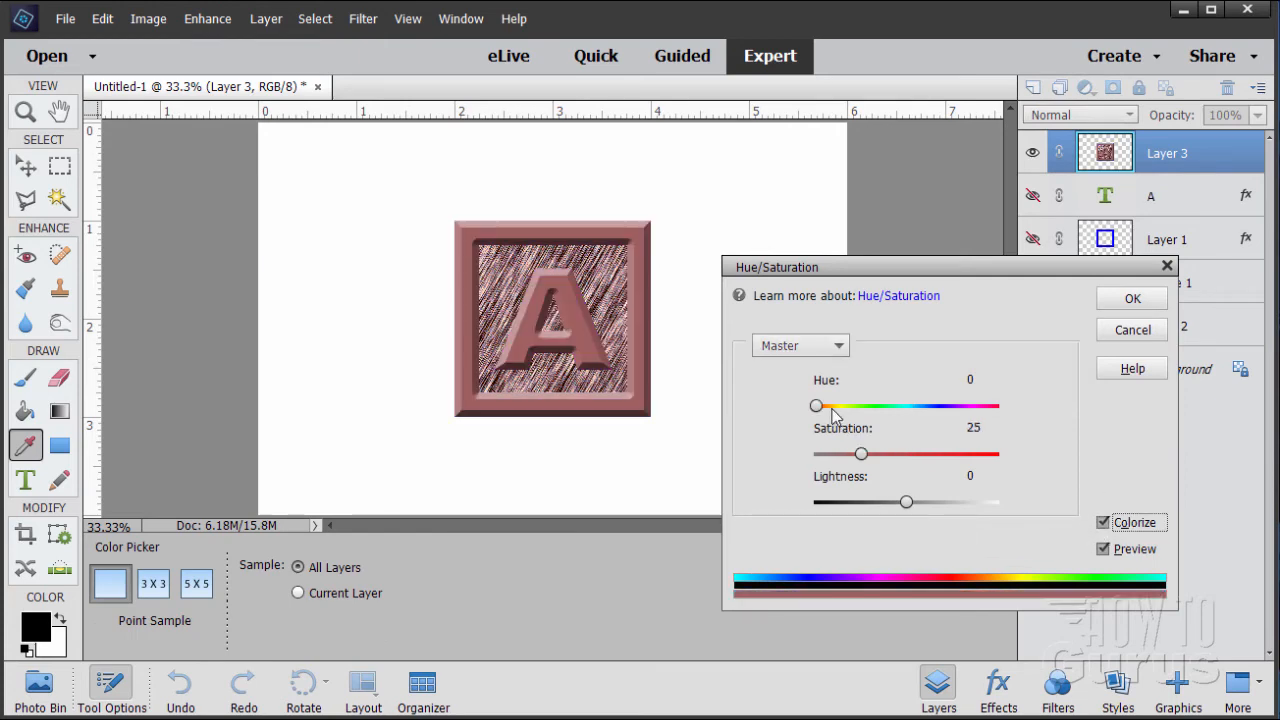
drag(817, 406, 831, 410)
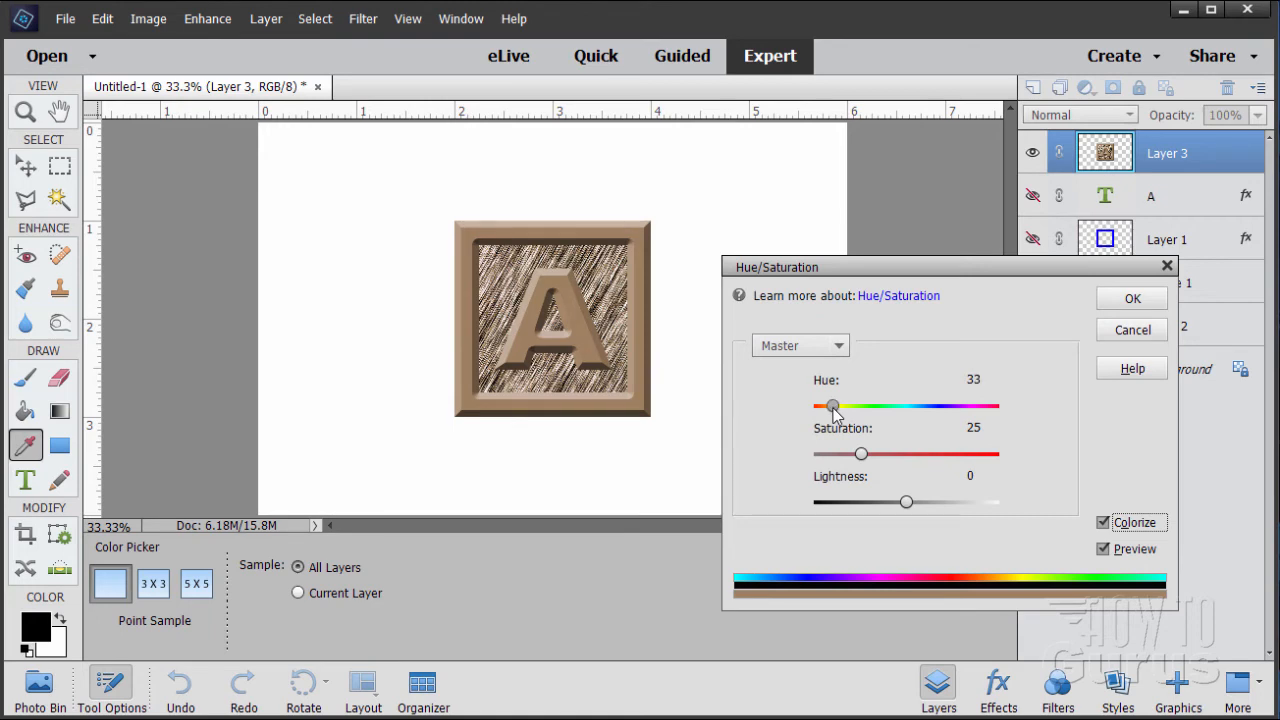
drag(861, 454, 907, 458)
drag(832, 406, 836, 420)
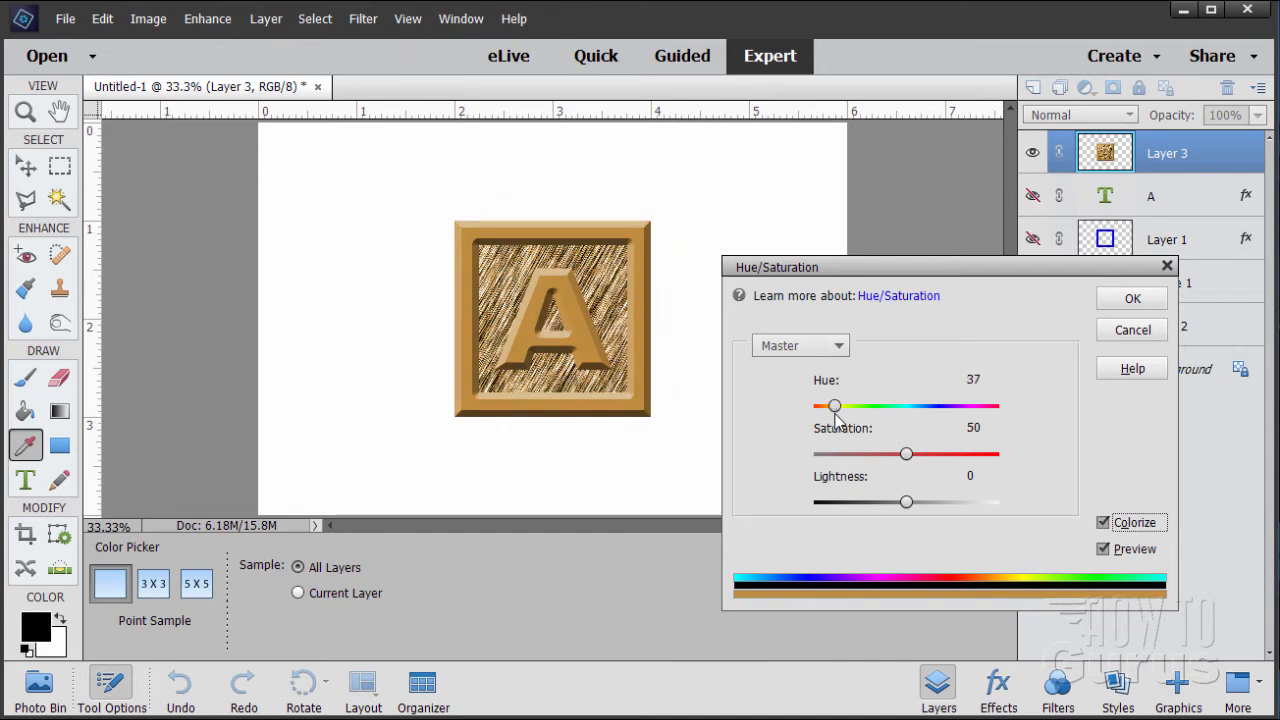
Set the lightness to +12 and the hue to 40, and apply the Hue/Saturation adjustment
mouse_move(902, 508)
mouse_down()
mouse_move(939, 508)
mouse_move(925, 512)
mouse_up()
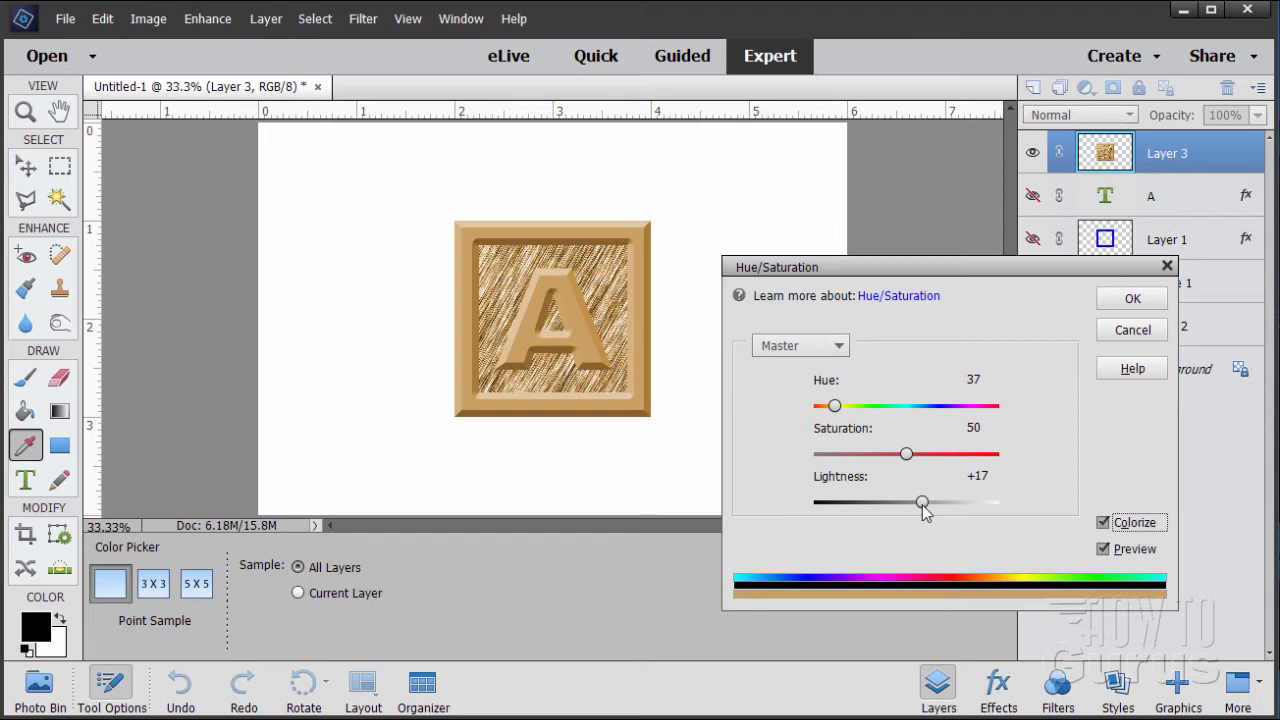
drag(925, 509, 919, 509)
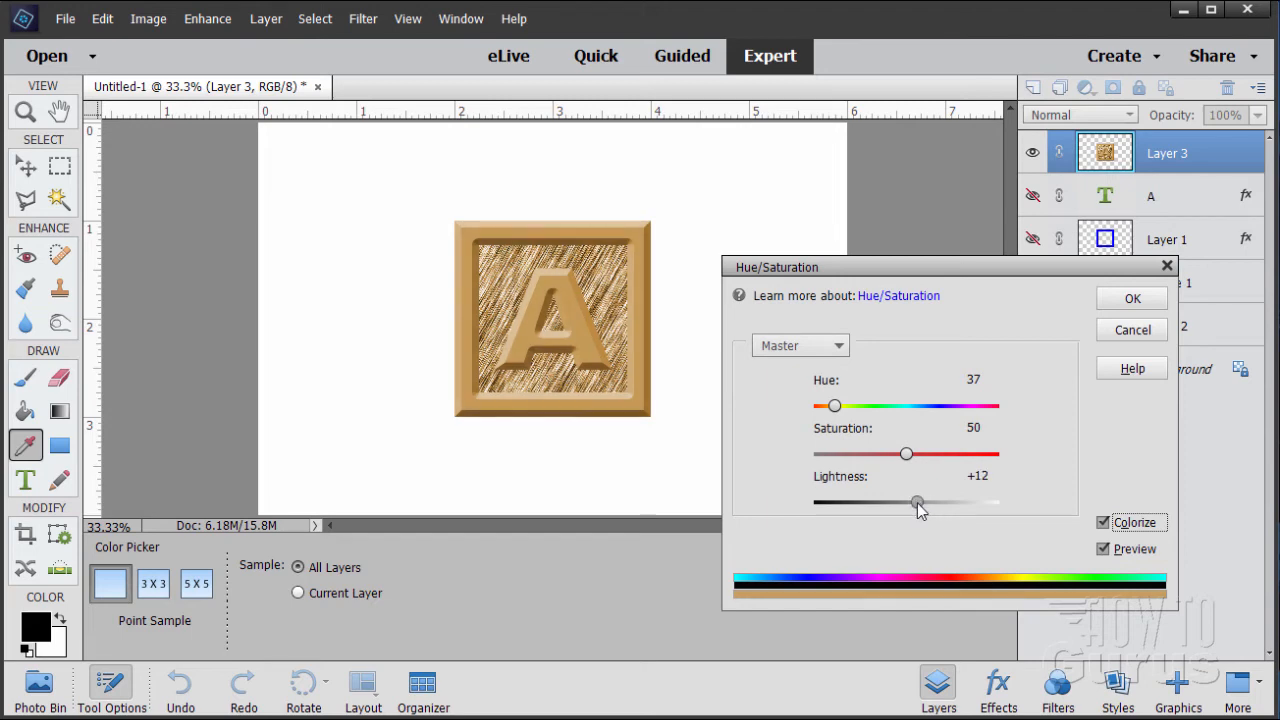
drag(836, 410, 840, 412)
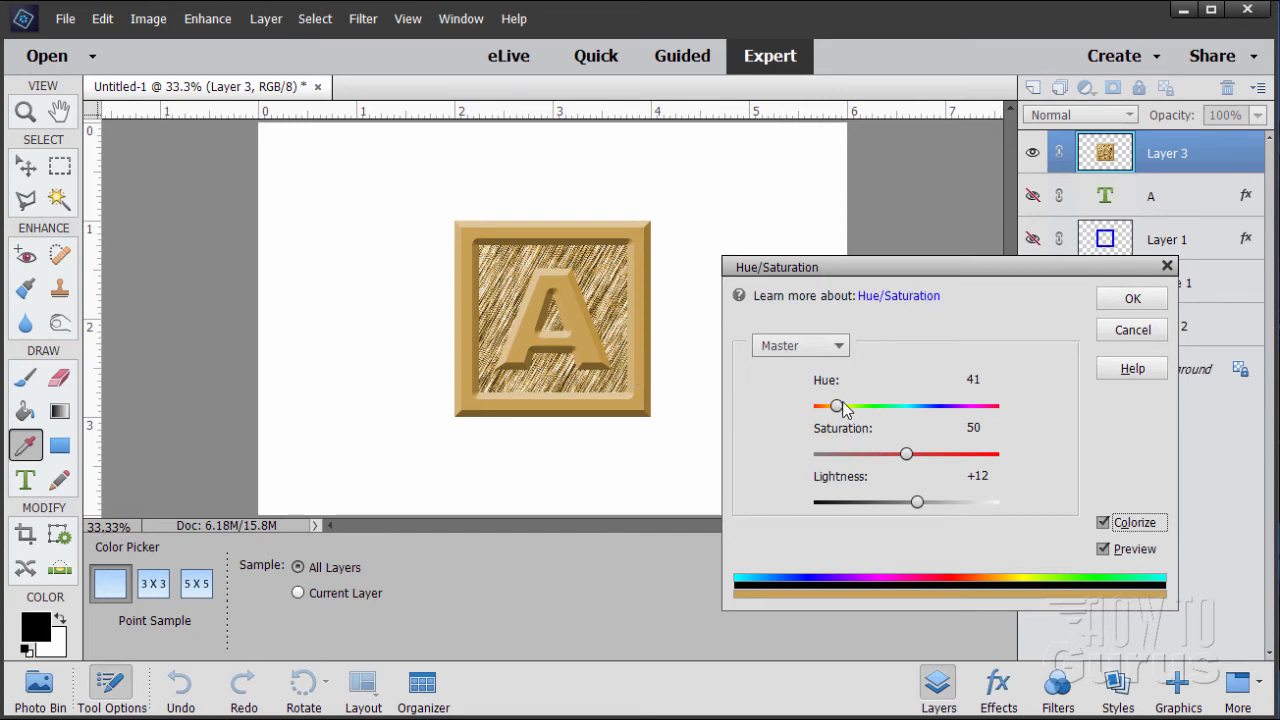
mouse_move(838, 407)
mouse_down()
mouse_move(979, 406)
mouse_move(835, 418)
mouse_up()
click(982, 380)
text(40)
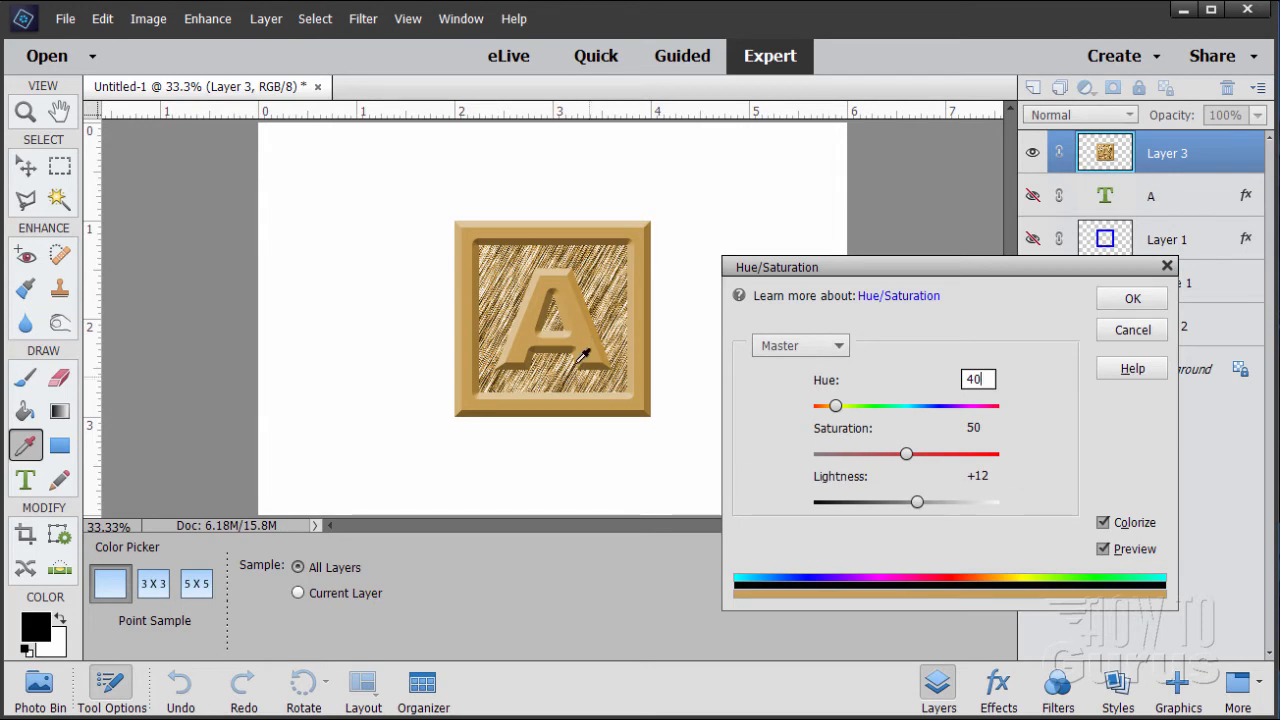
click(1132, 298)
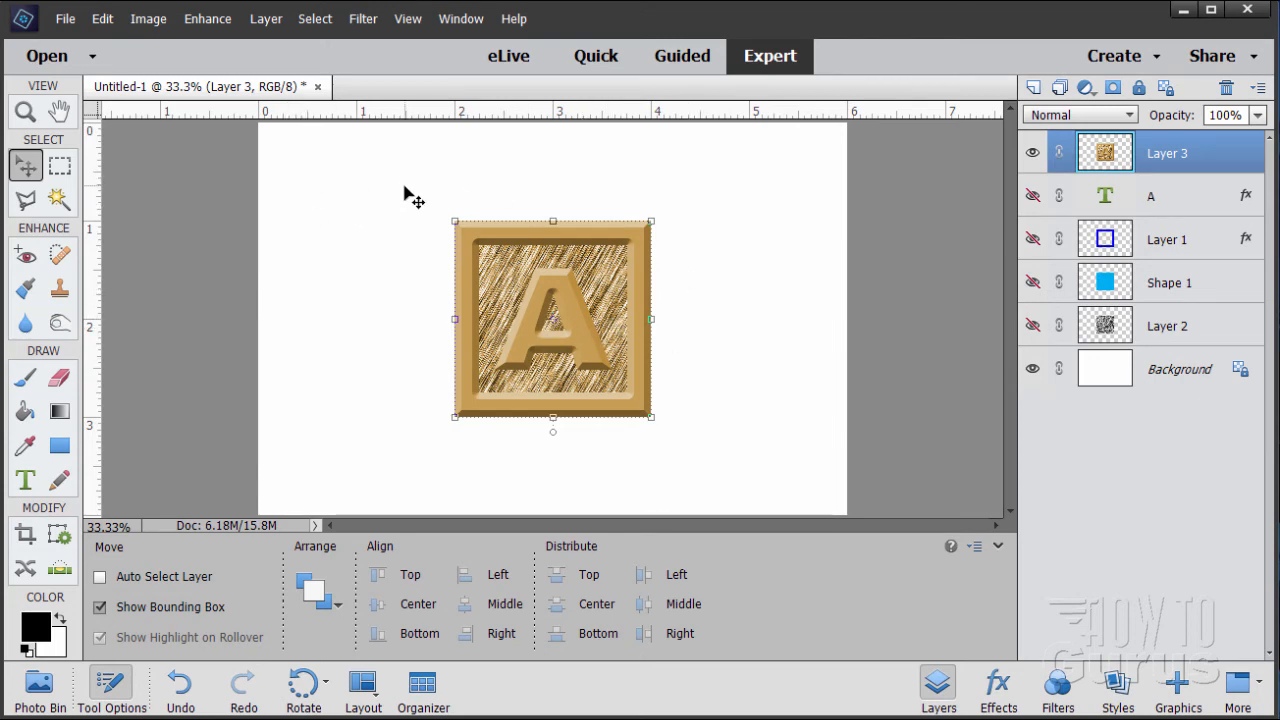
Choose the CMYK Green swatch and fill the flat faces of the block's frame and letter A with the Paint Bucket
click(460, 19)
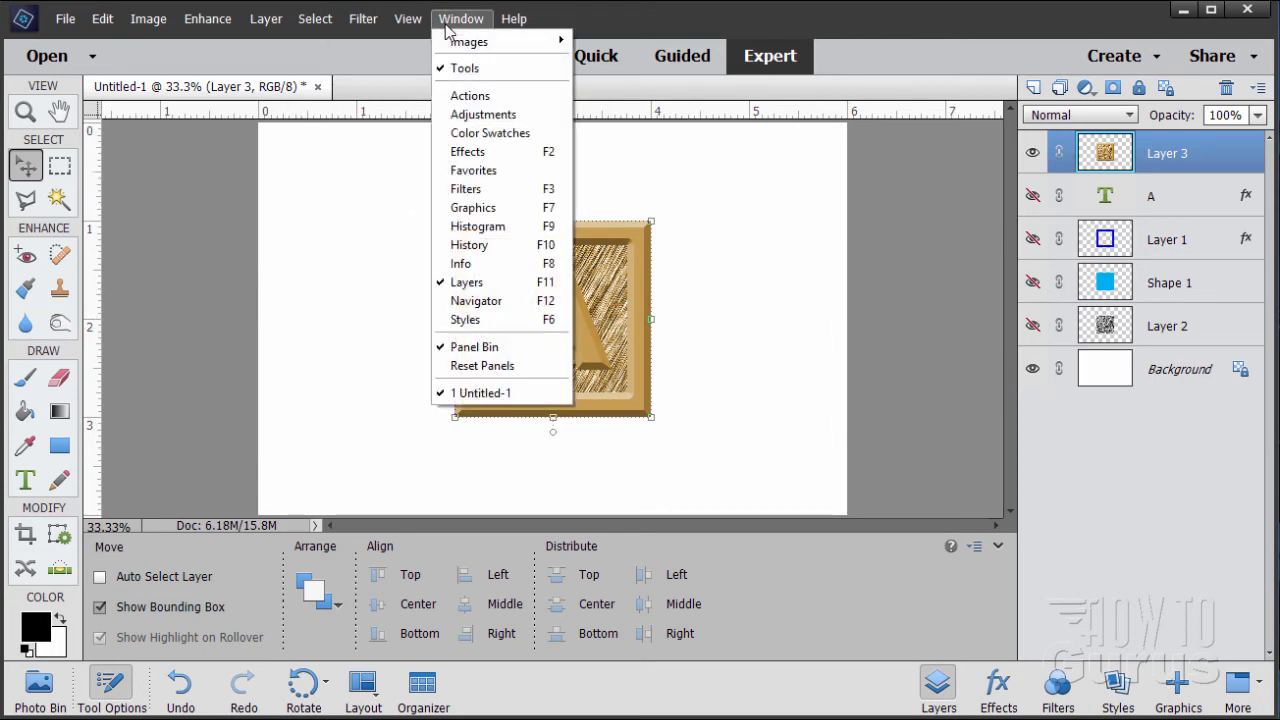
click(465, 137)
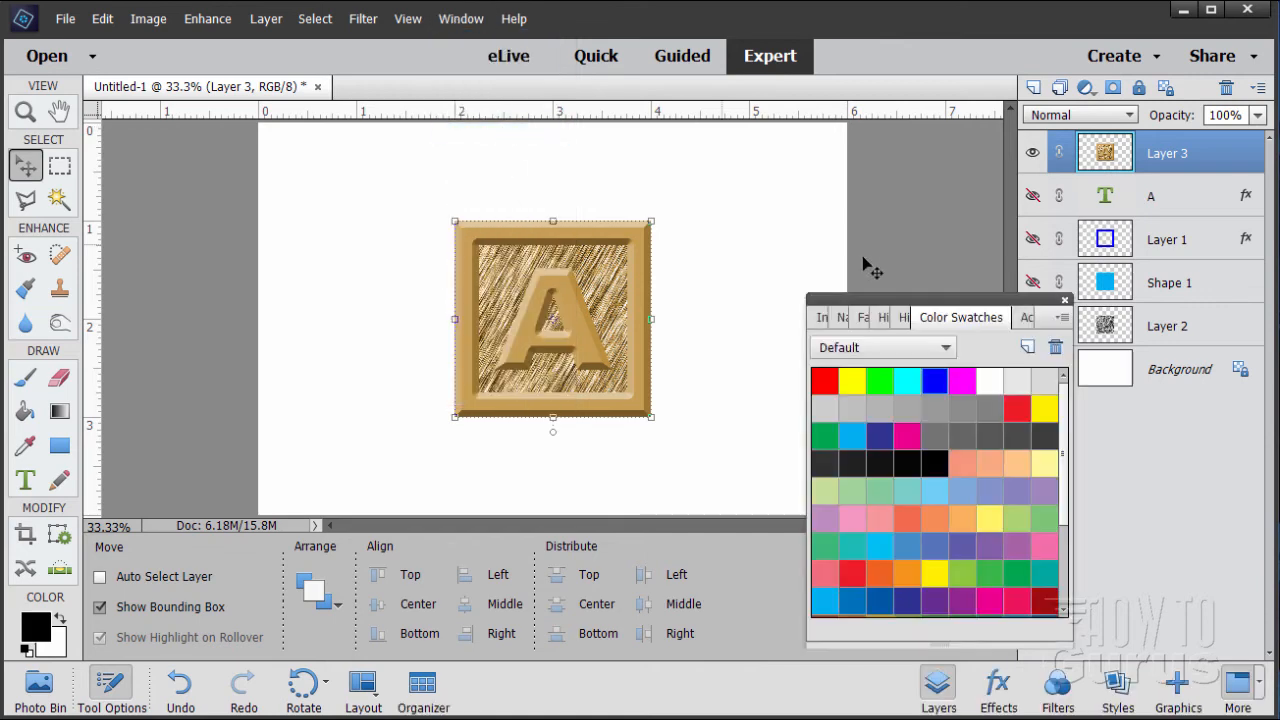
click(826, 435)
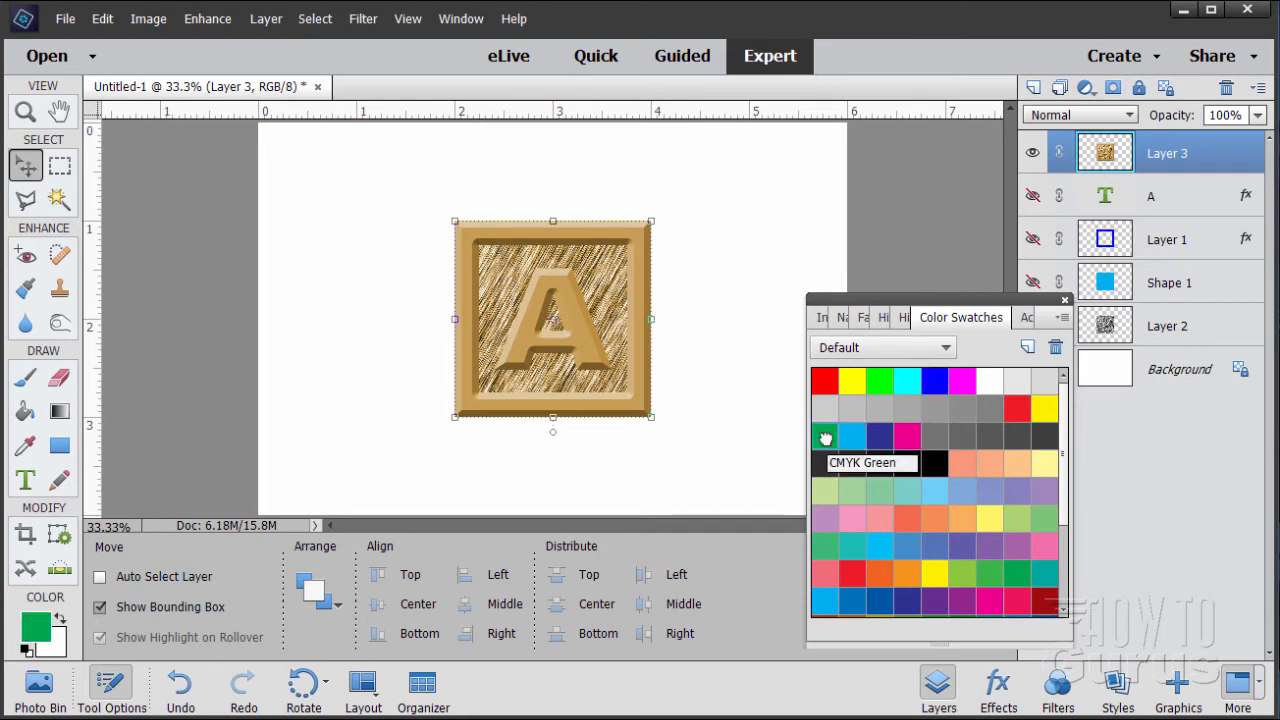
click(30, 414)
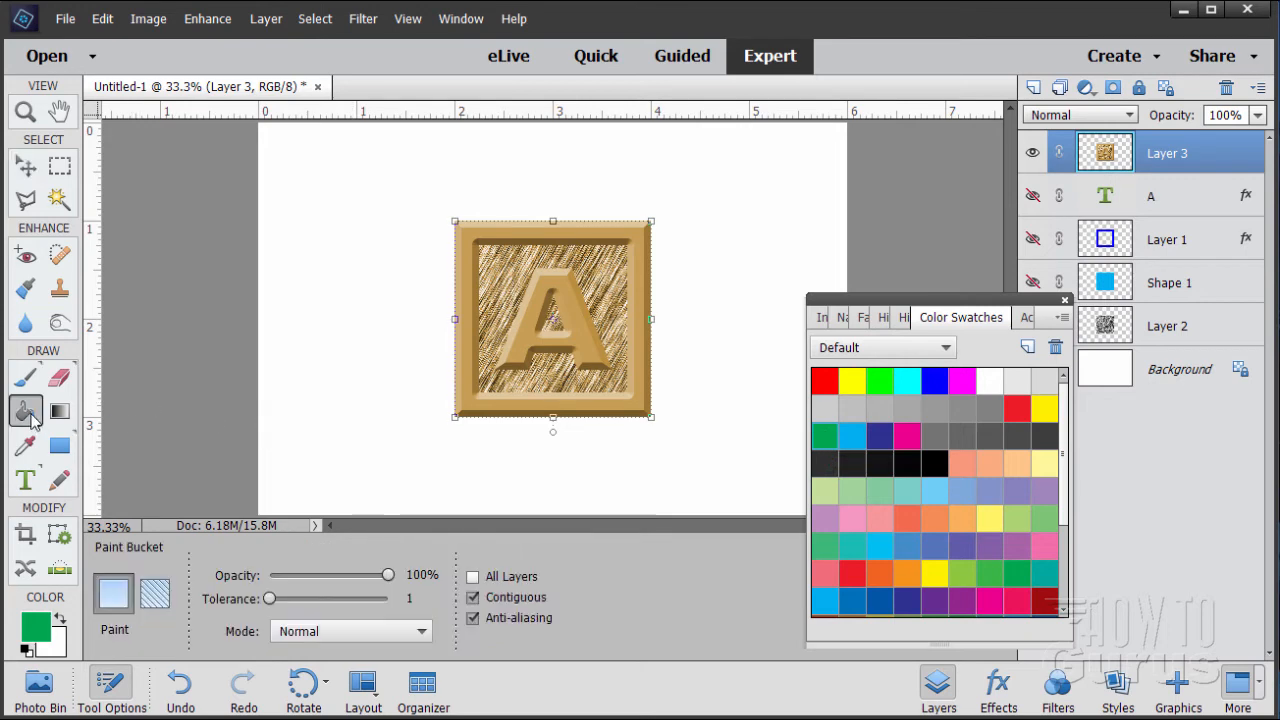
click(470, 362)
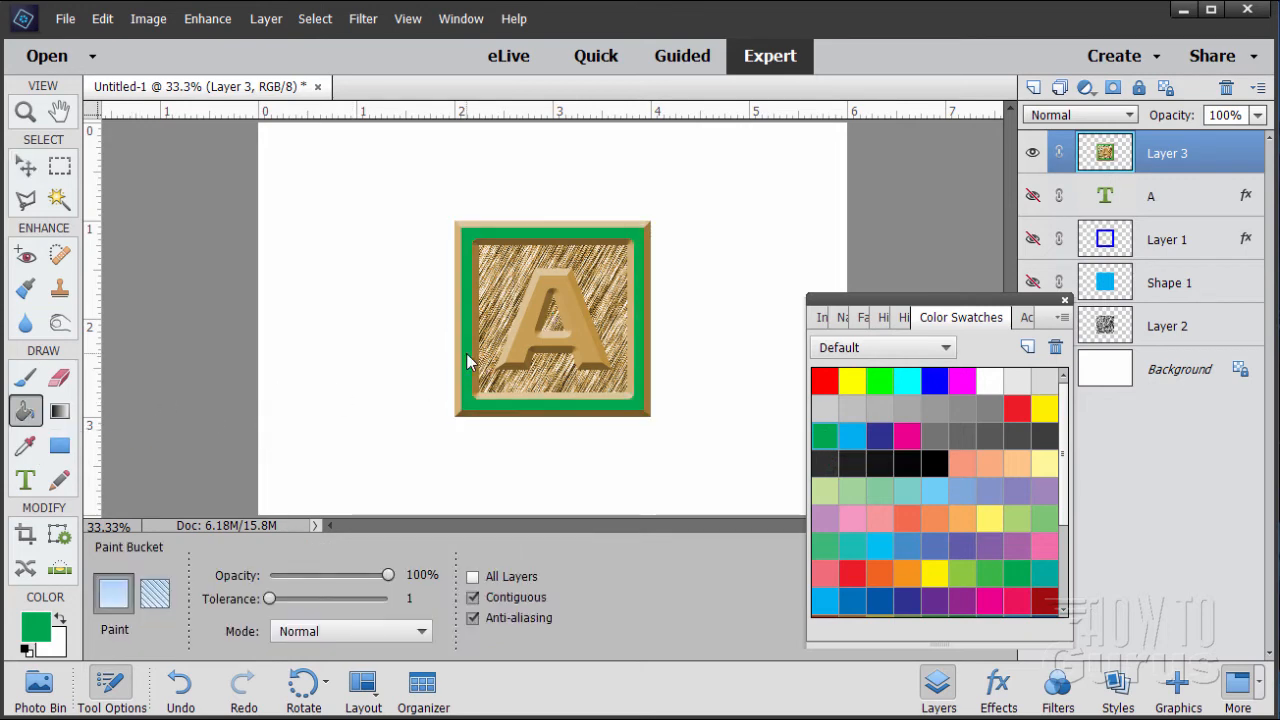
click(527, 345)
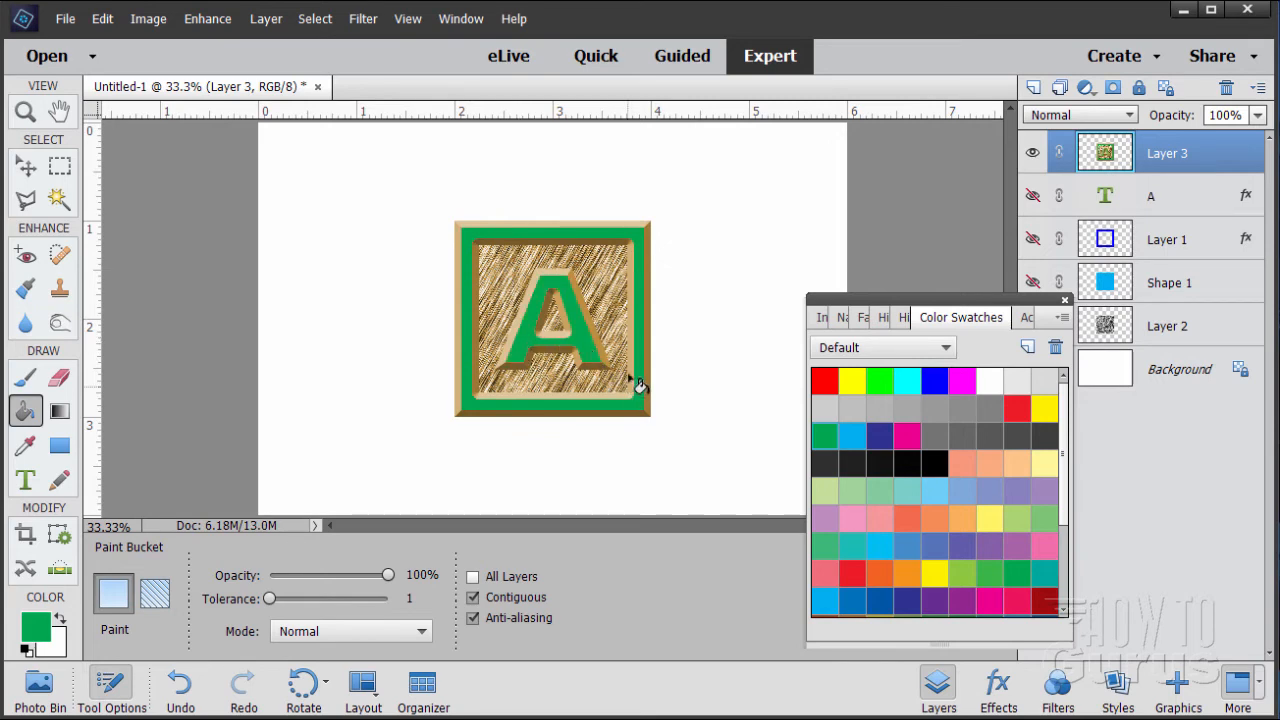
Switch to the Move tool and duplicate the finished green and wood block layer
click(30, 169)
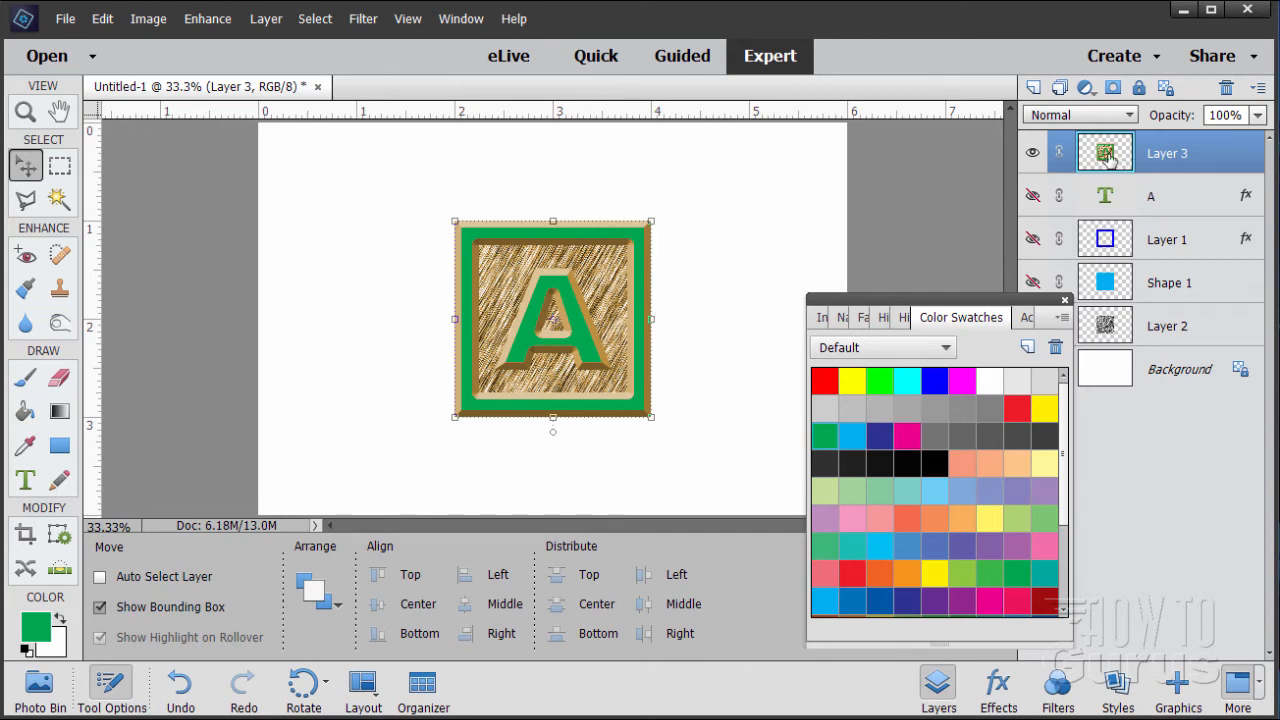
drag(1106, 156, 1034, 87)
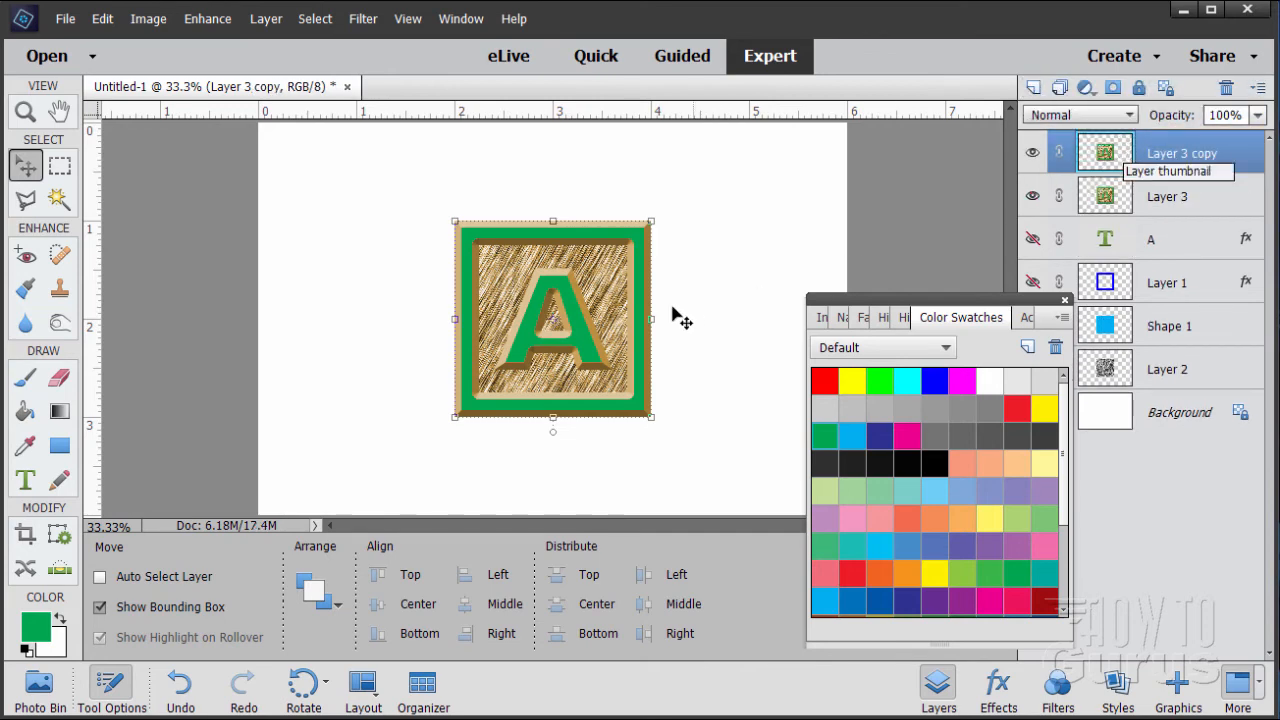
Place the duplicated block flush against the original's right side and fill its frame and letter A with the yellow beside CMYK Red
drag(588, 340, 783, 340)
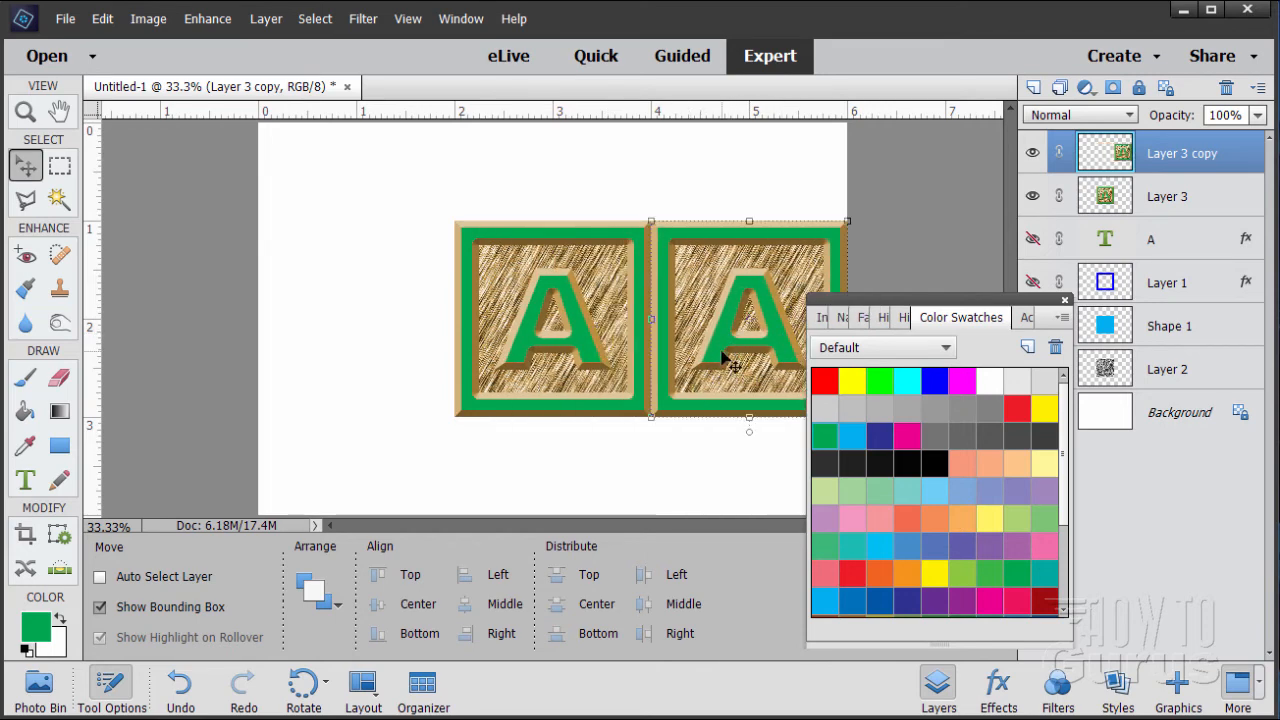
click(851, 381)
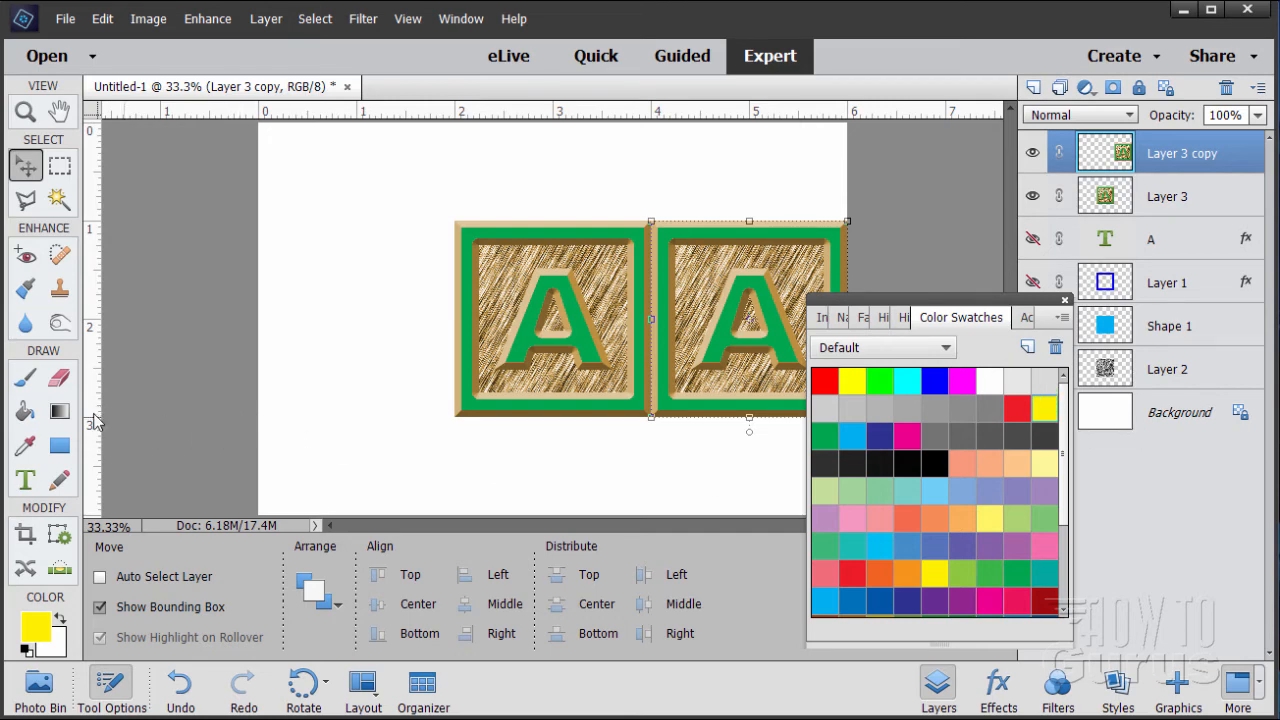
click(25, 411)
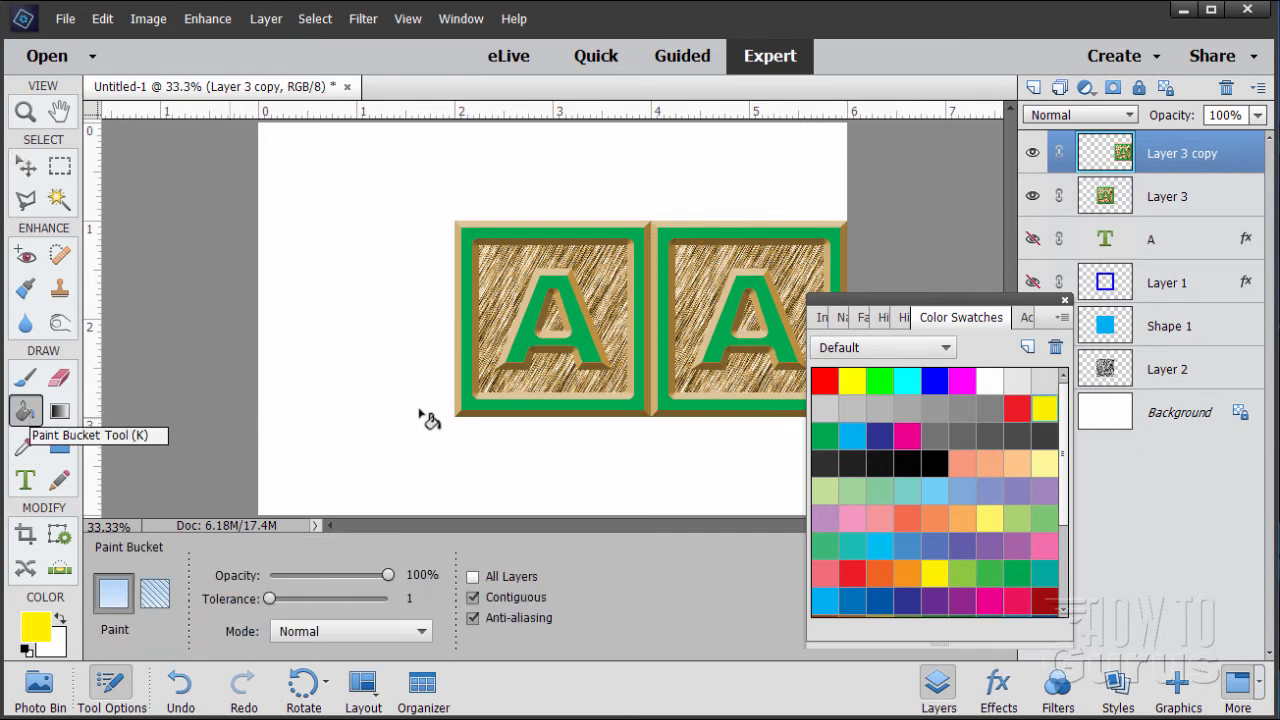
click(668, 345)
click(731, 358)
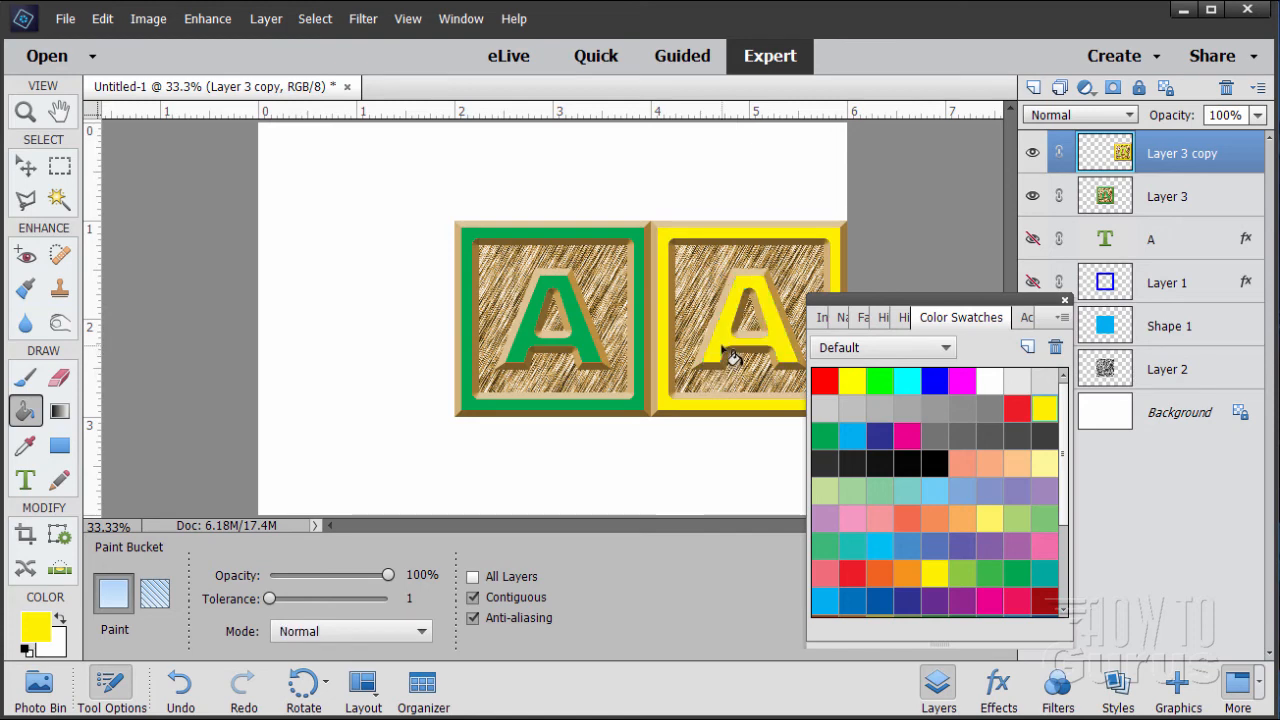
Duplicate the green block layer again and place the copy flush against the left side of the middle block
click(25, 165)
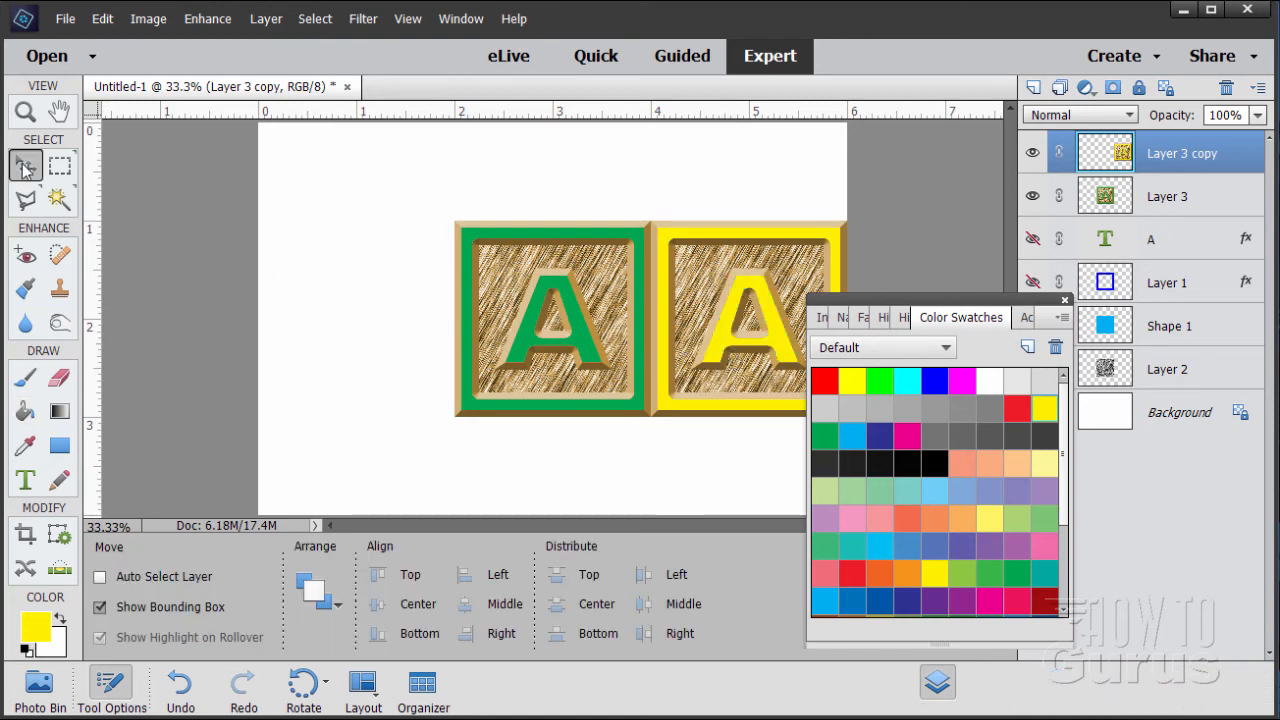
click(1106, 200)
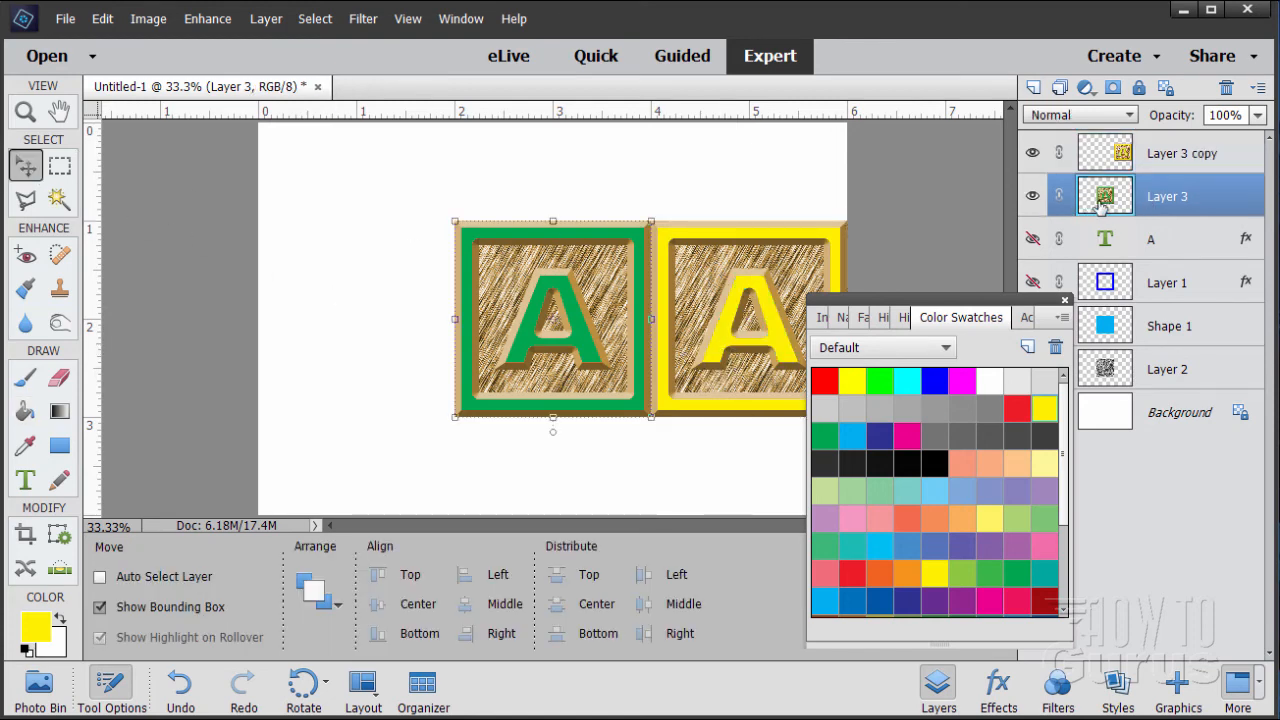
drag(1100, 200, 1034, 88)
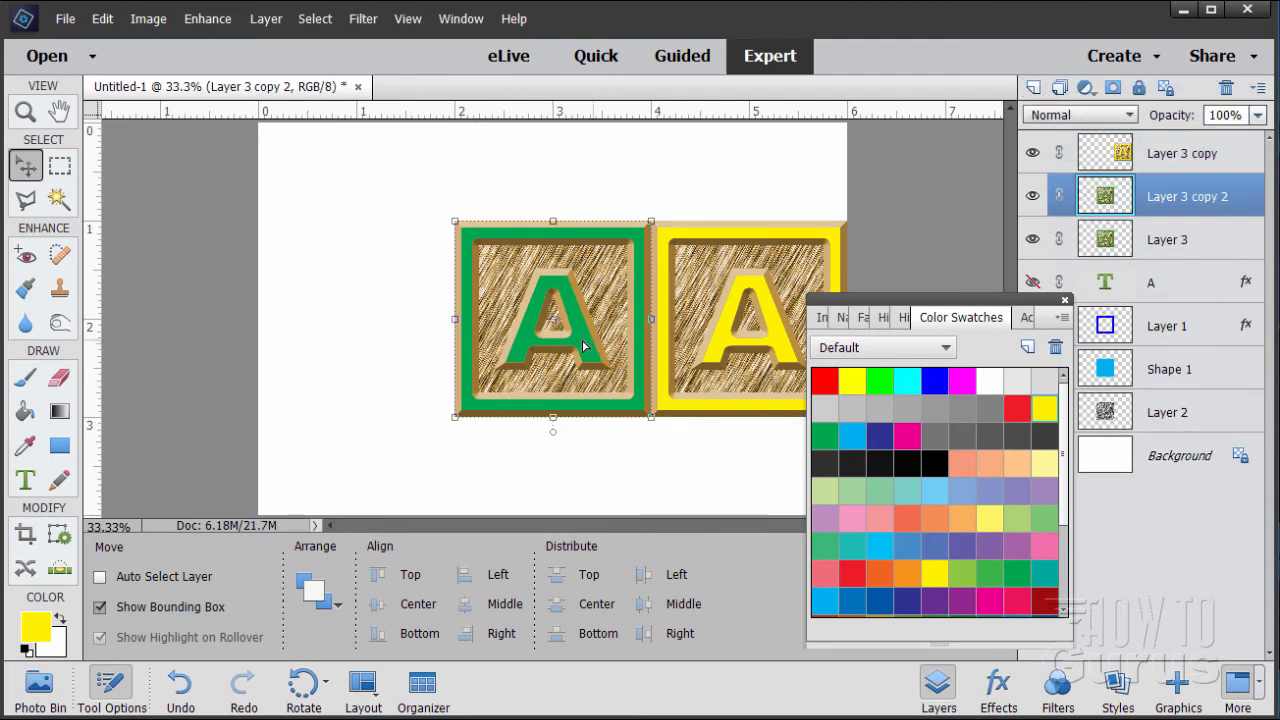
drag(584, 346, 394, 343)
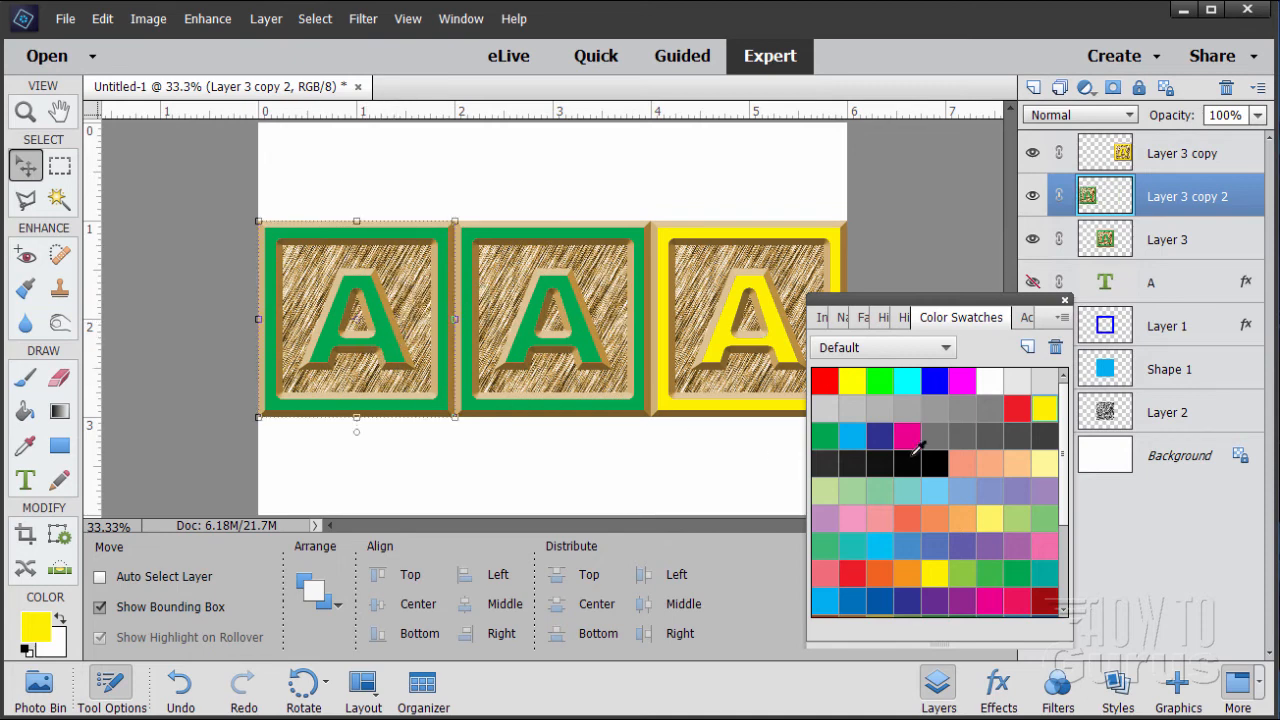
Fill the letter A and frame of the left block with CMYK Red using the Paint Bucket
click(824, 380)
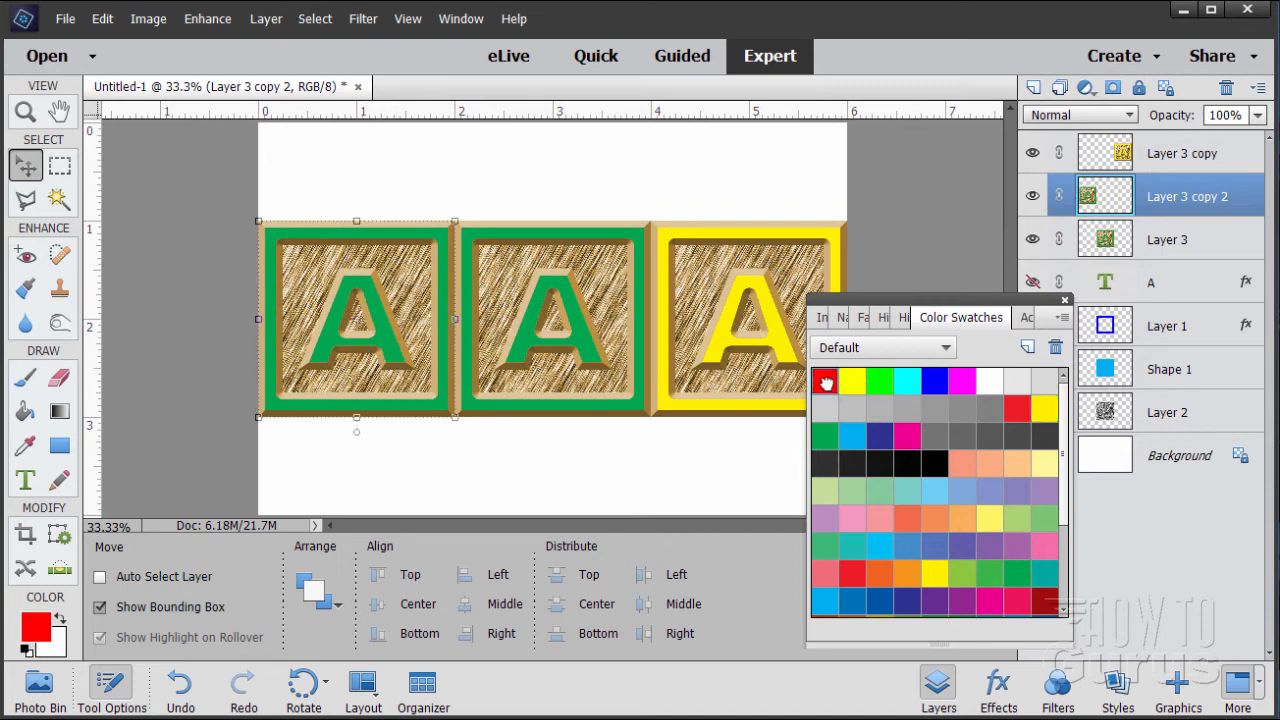
click(1017, 407)
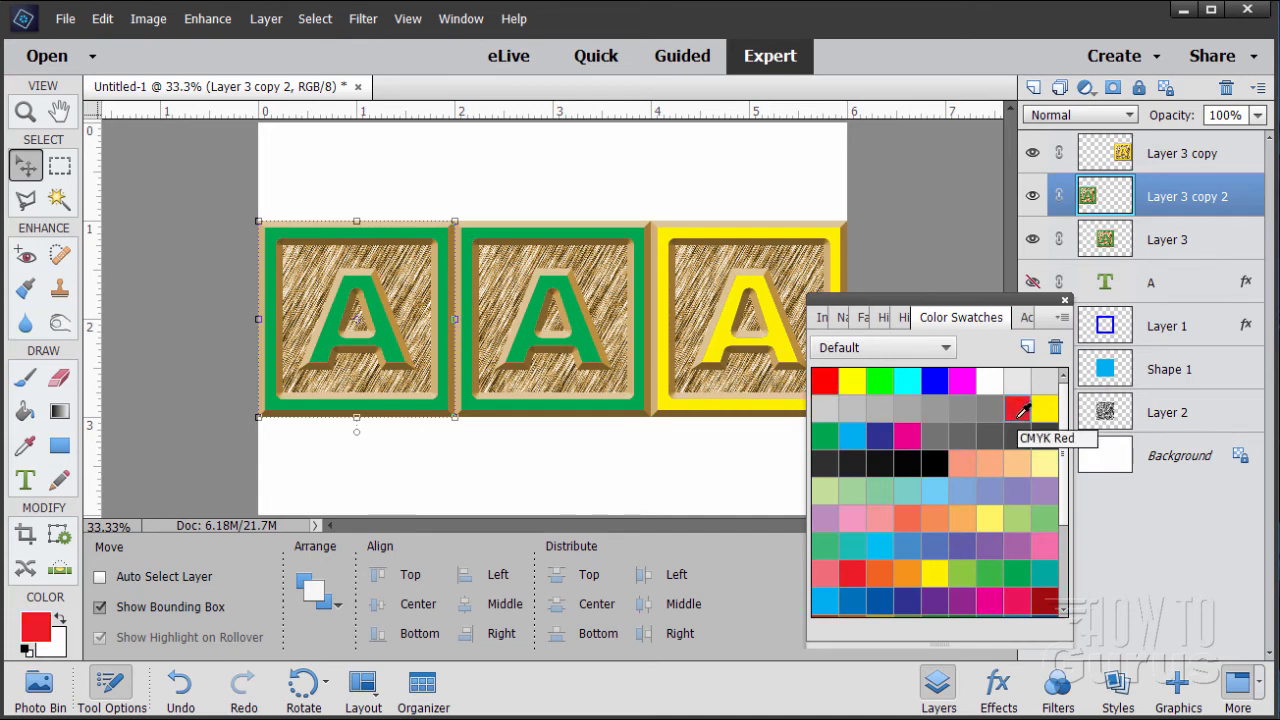
click(27, 413)
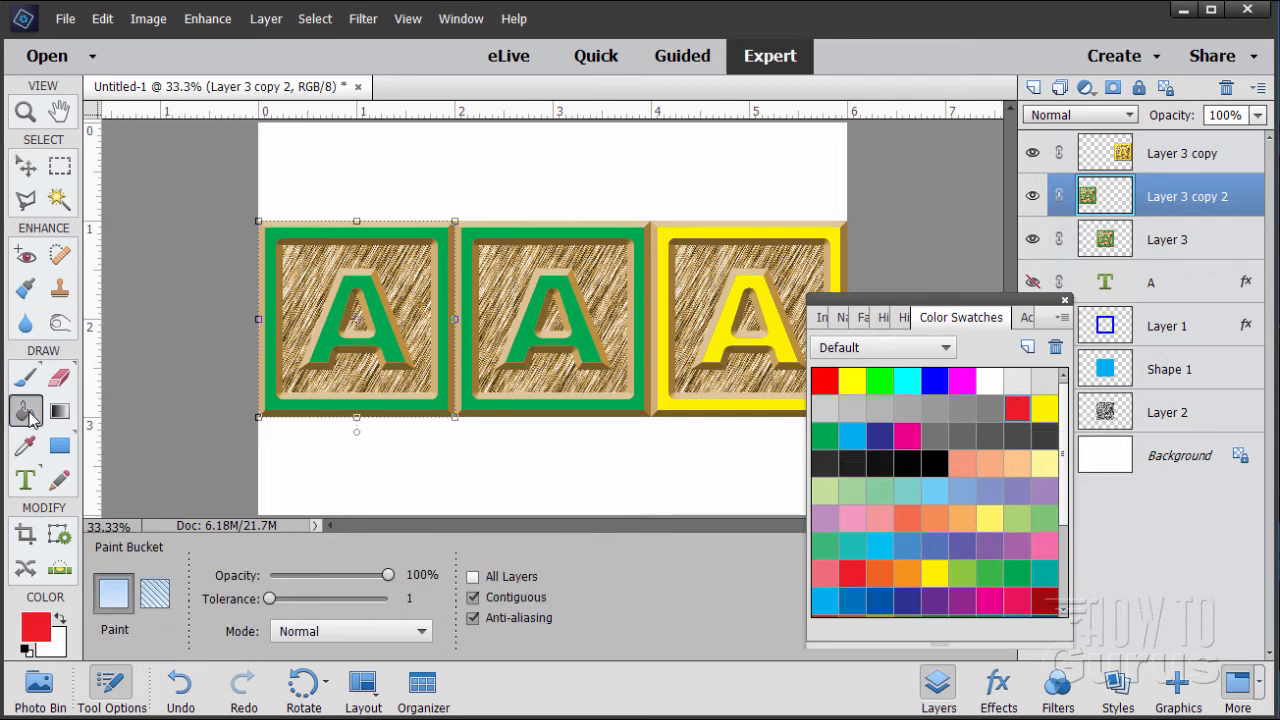
click(336, 346)
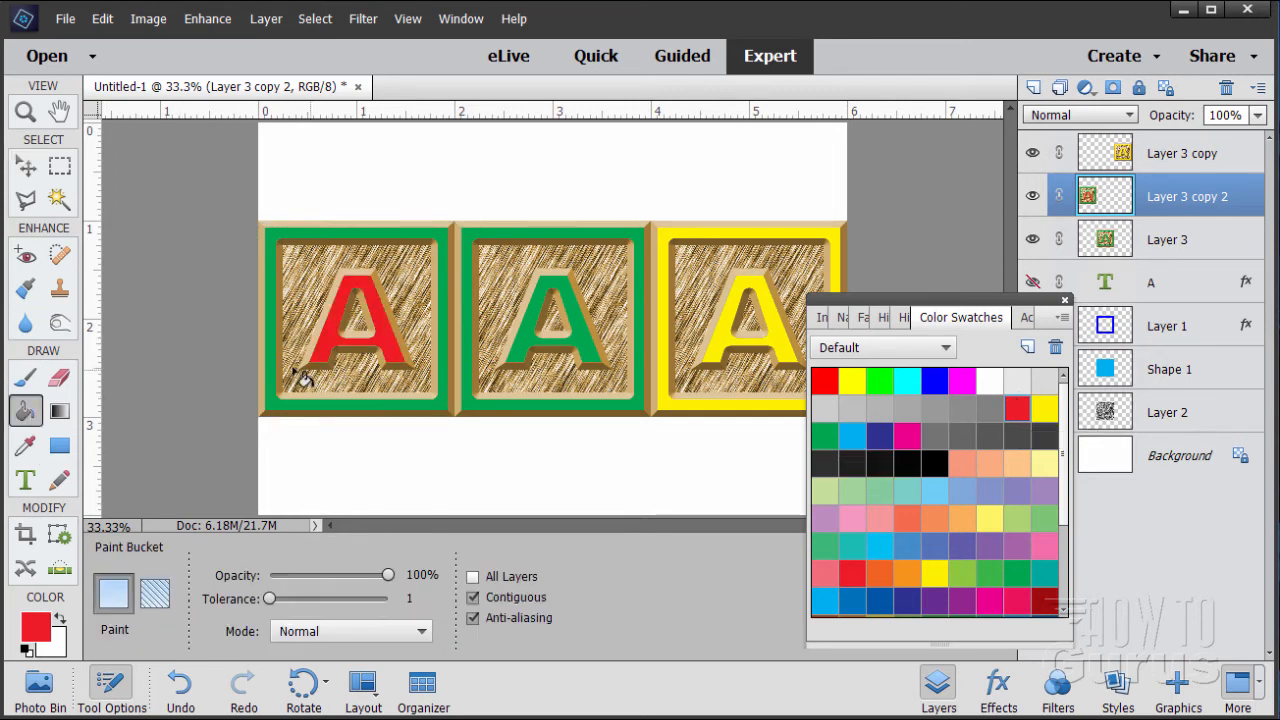
click(277, 366)
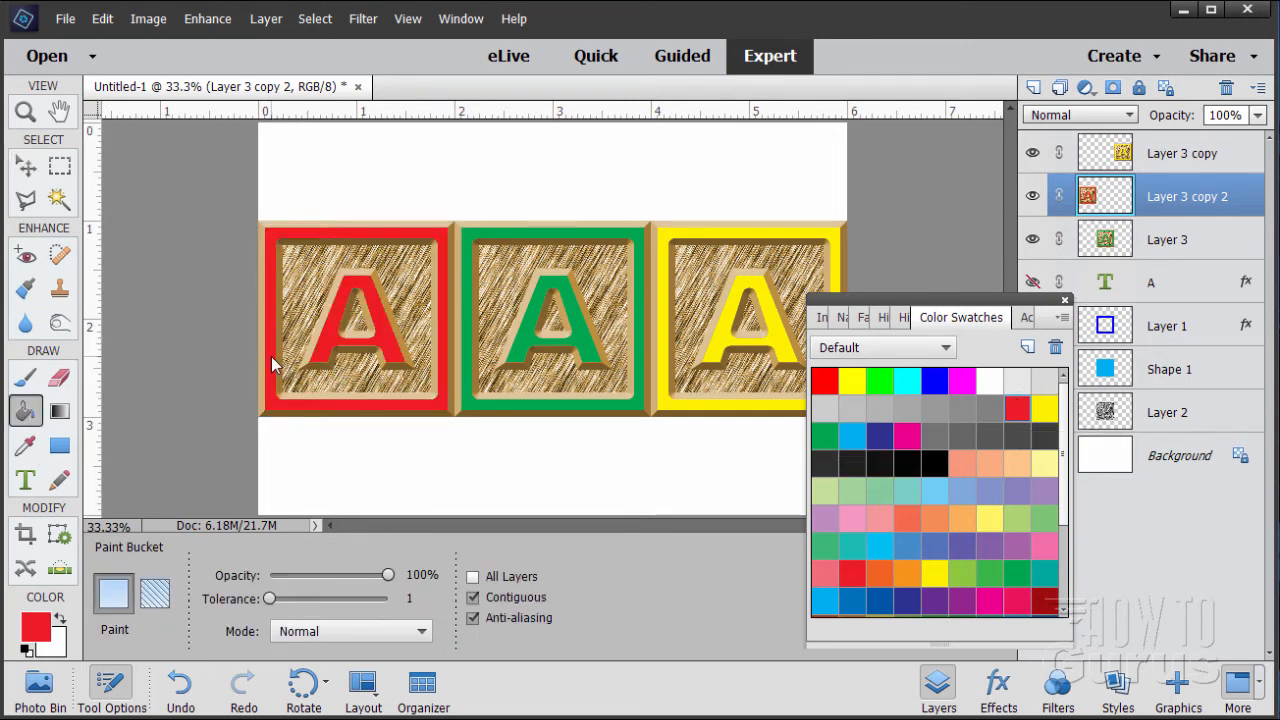
Switch to the Move tool, close the color swatches and show the guides
click(26, 166)
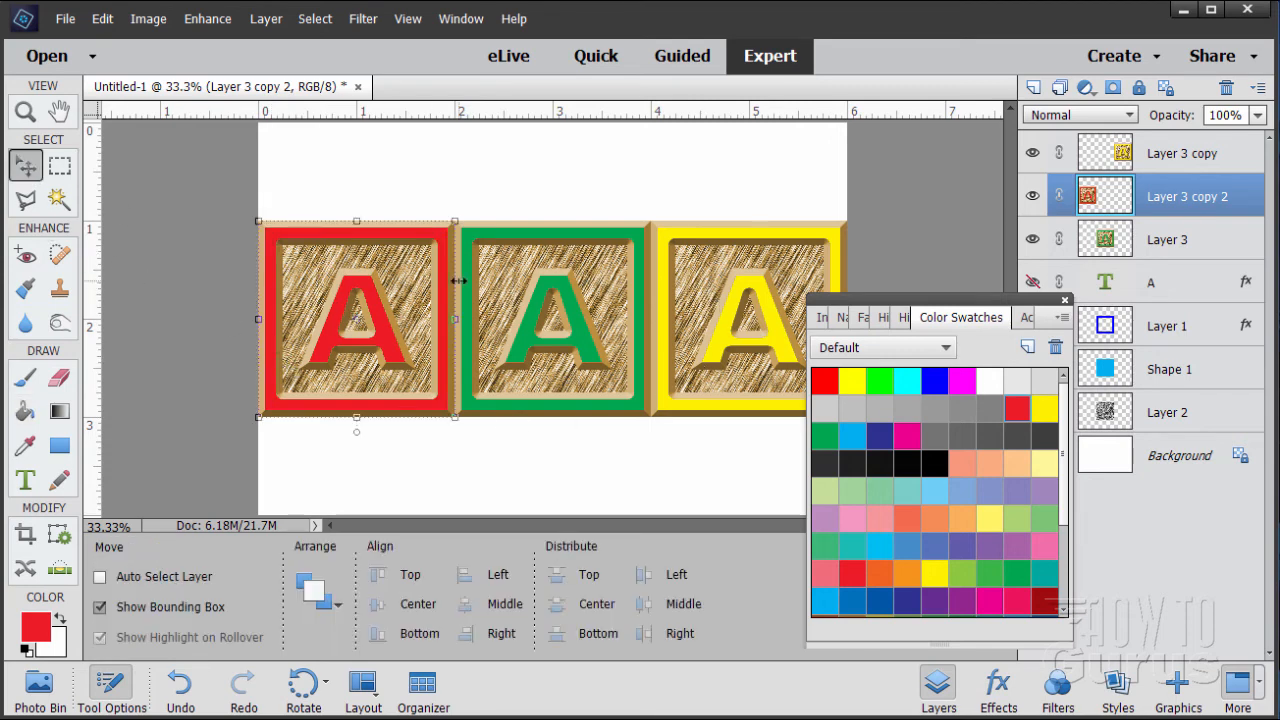
click(1064, 300)
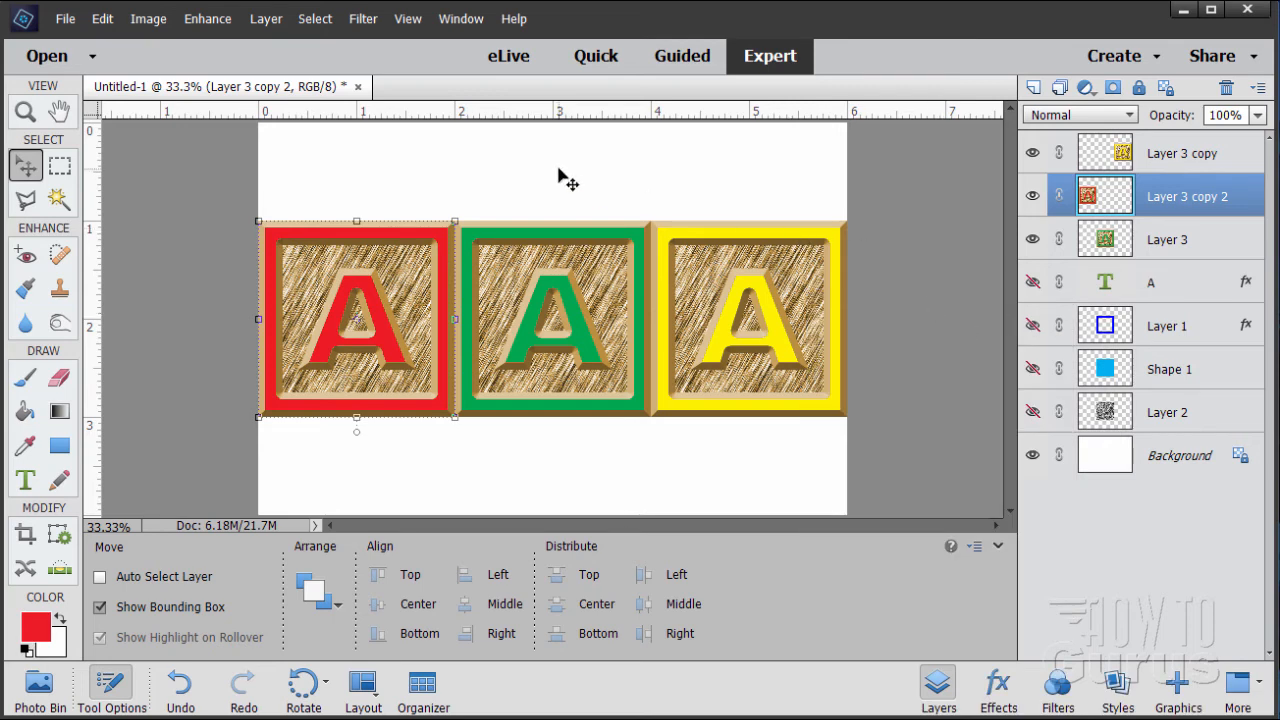
click(407, 18)
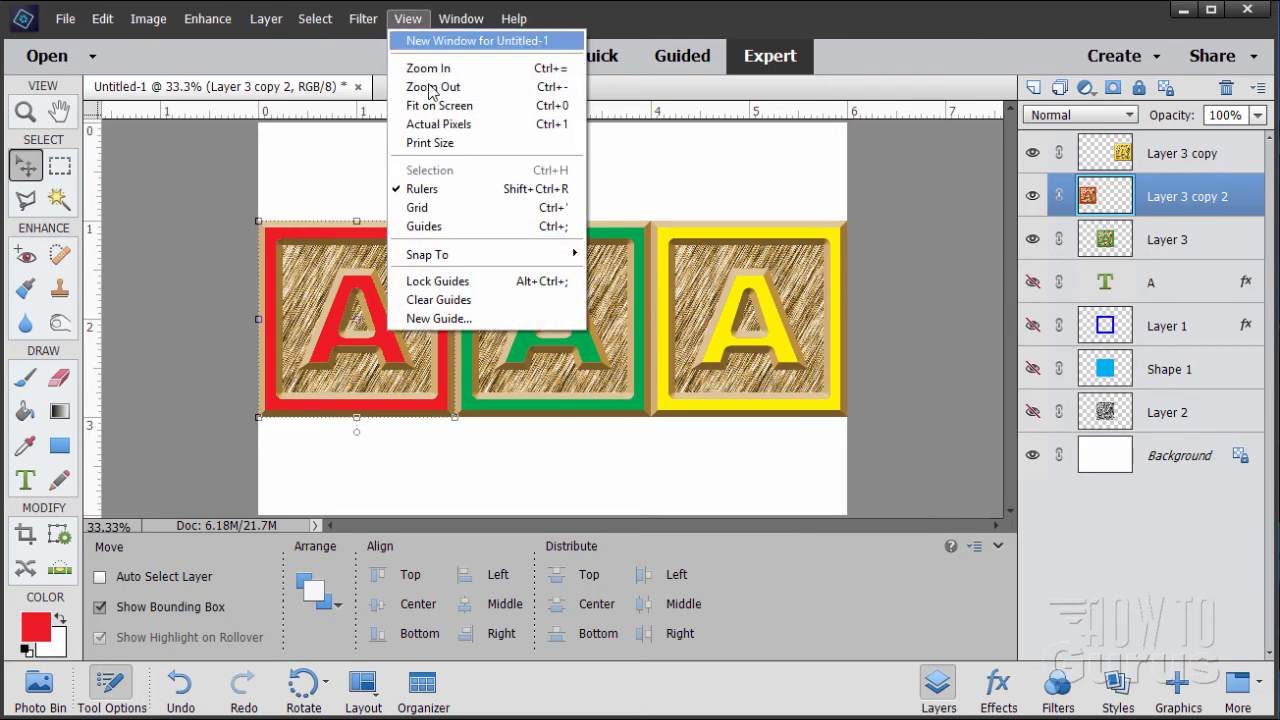
click(437, 230)
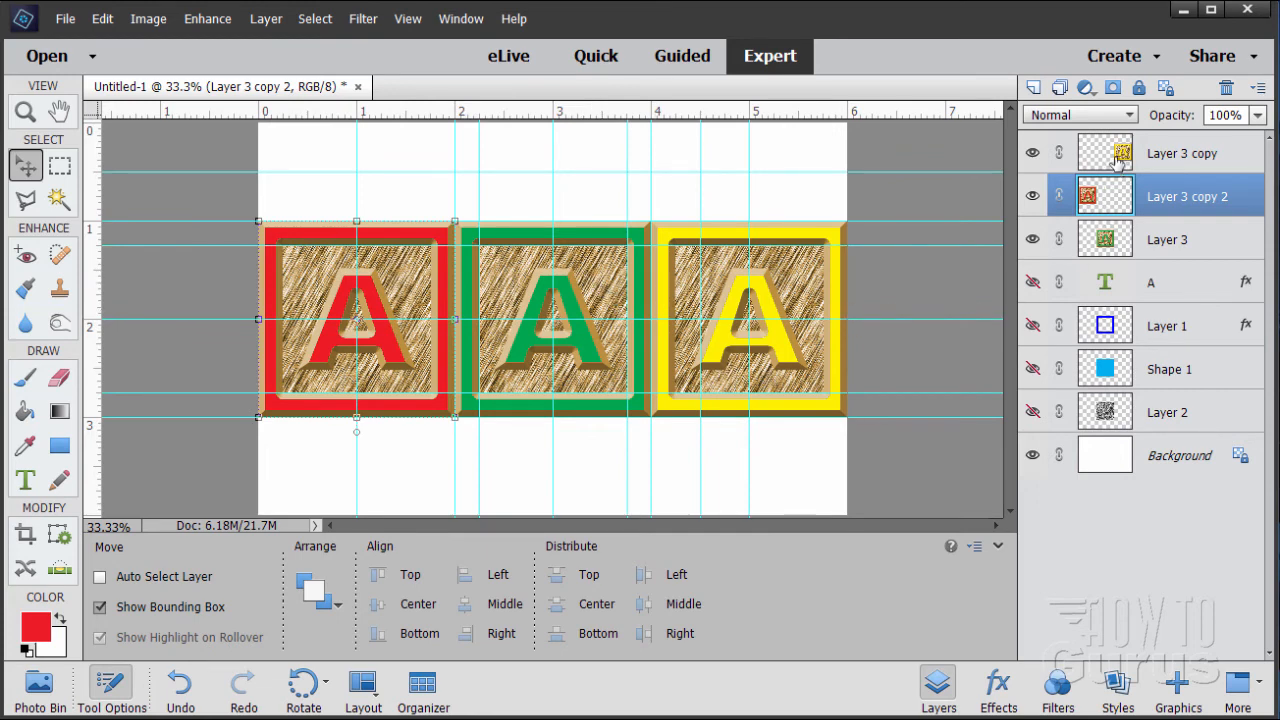
Scale the yellow block to 25% width, keeping its left edge against the green block, and apply the transform
click(1170, 155)
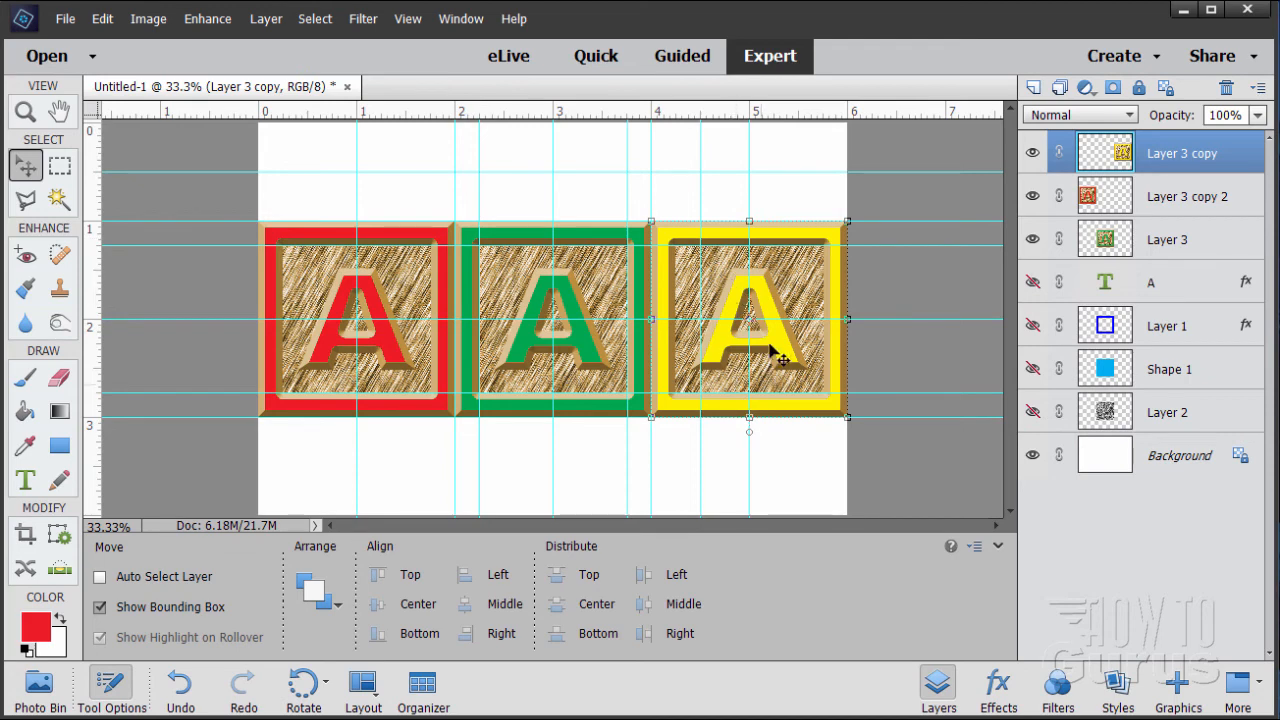
click(847, 317)
drag(847, 317, 700, 324)
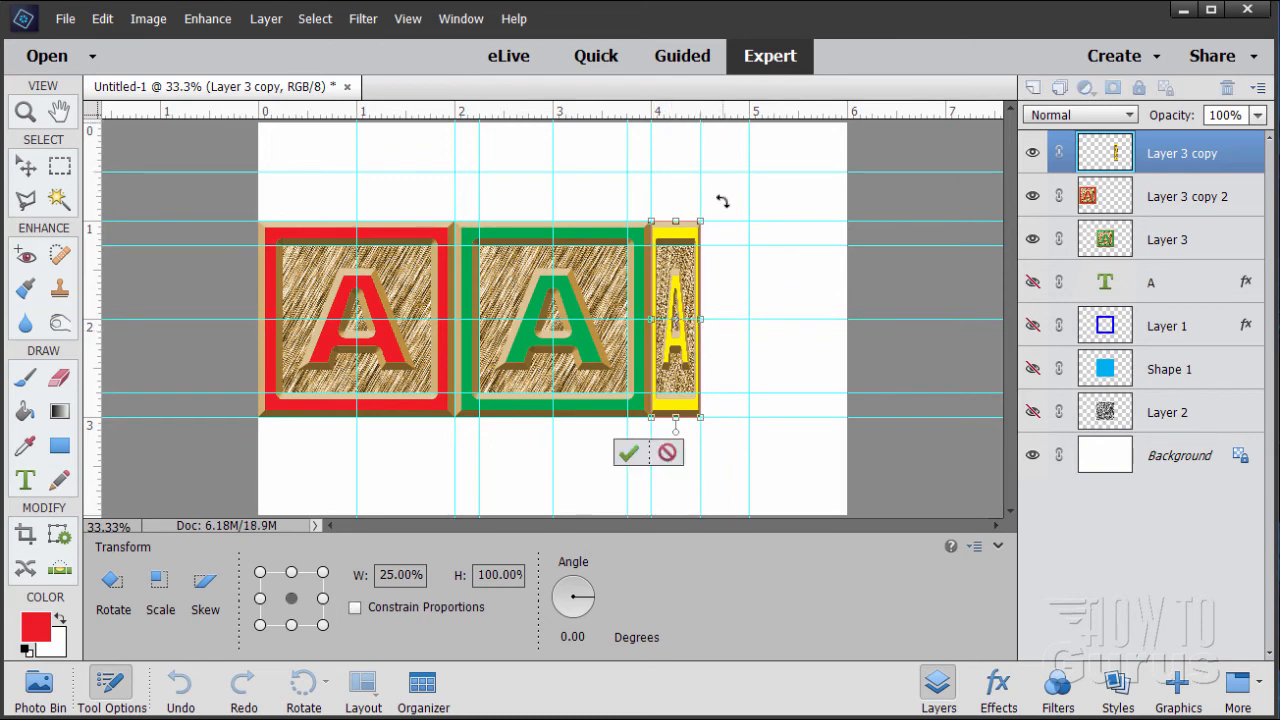
click(628, 455)
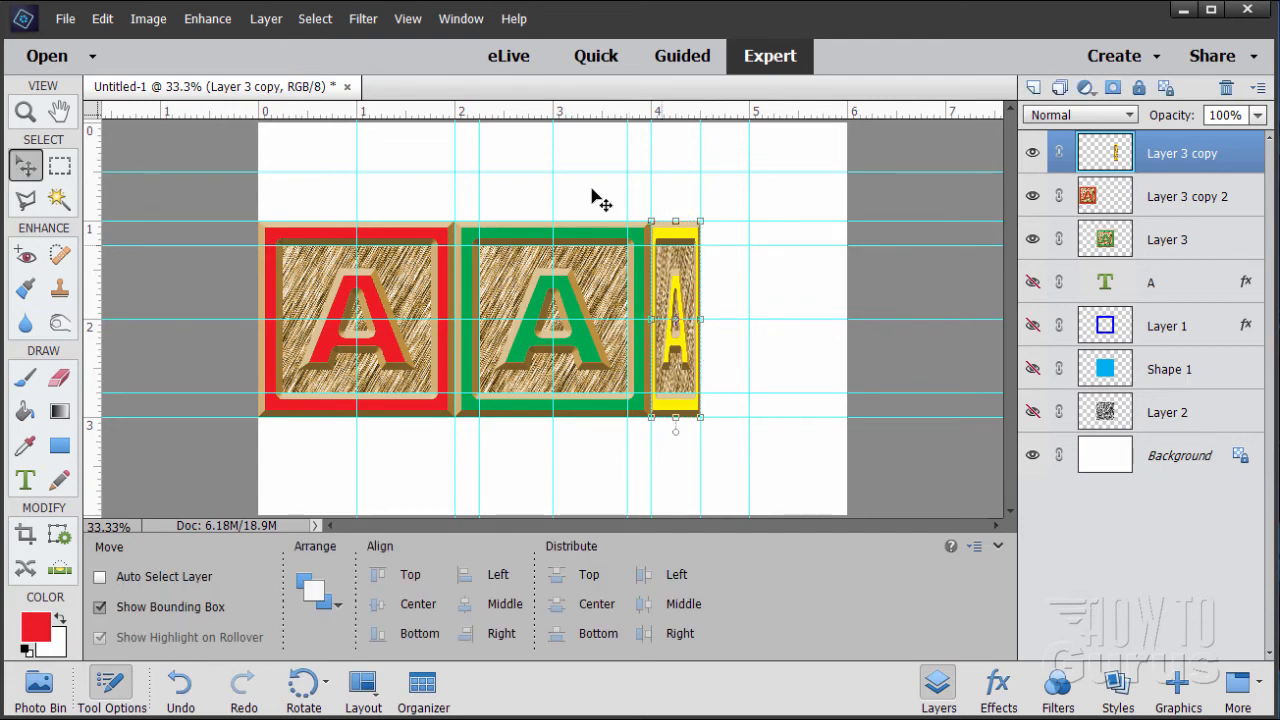
Skew the yellow side face, raising its right edge to the guide at 0.5 inch, and apply the transform
click(159, 28)
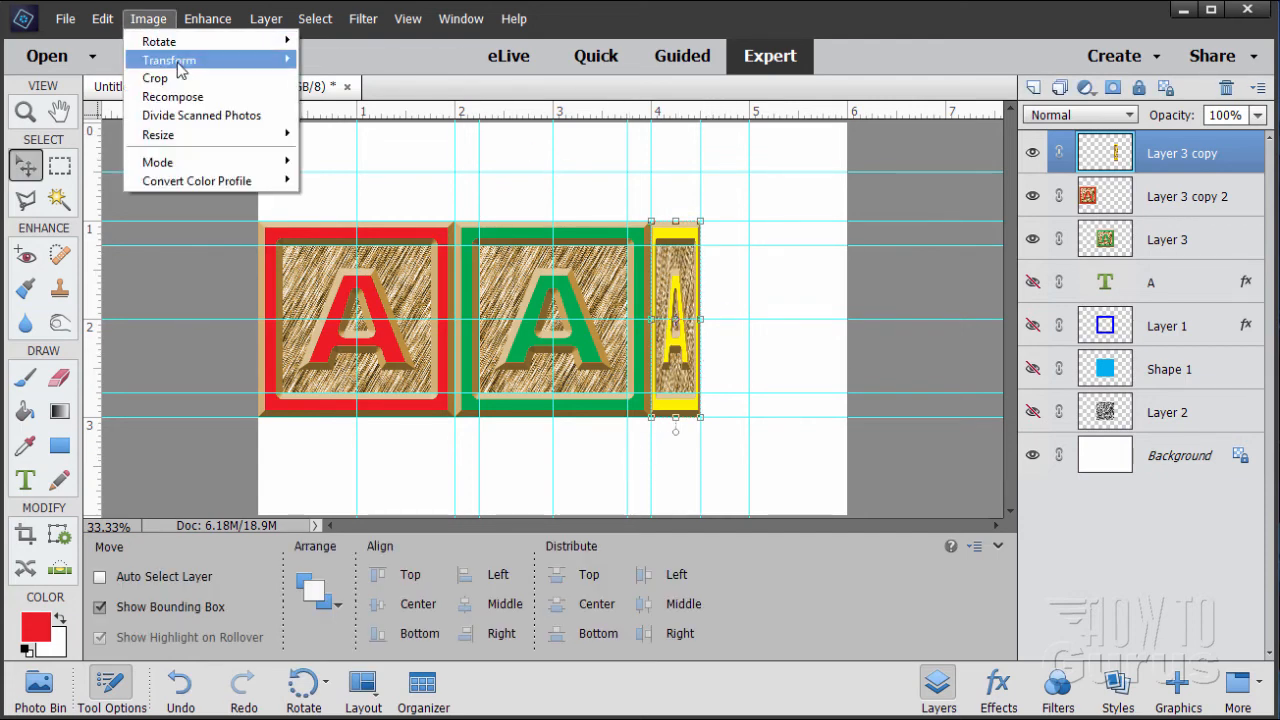
mouse_move(250, 60)
click(334, 78)
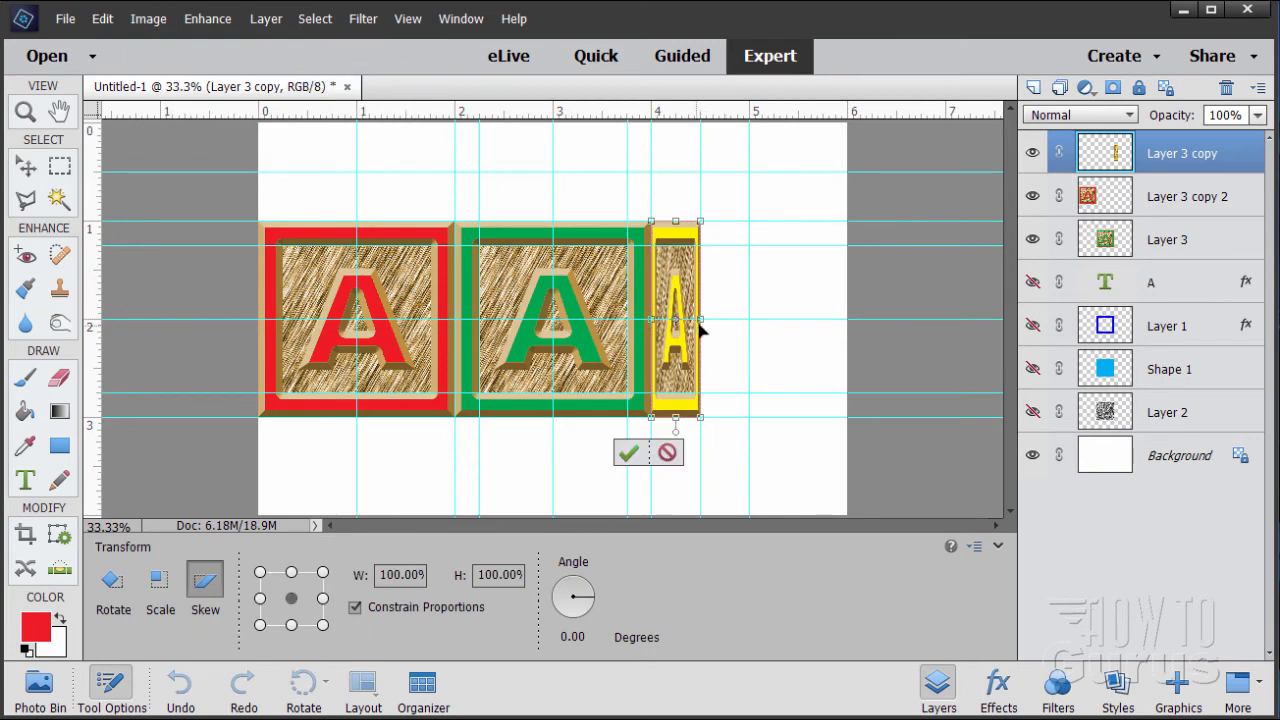
drag(700, 322, 700, 278)
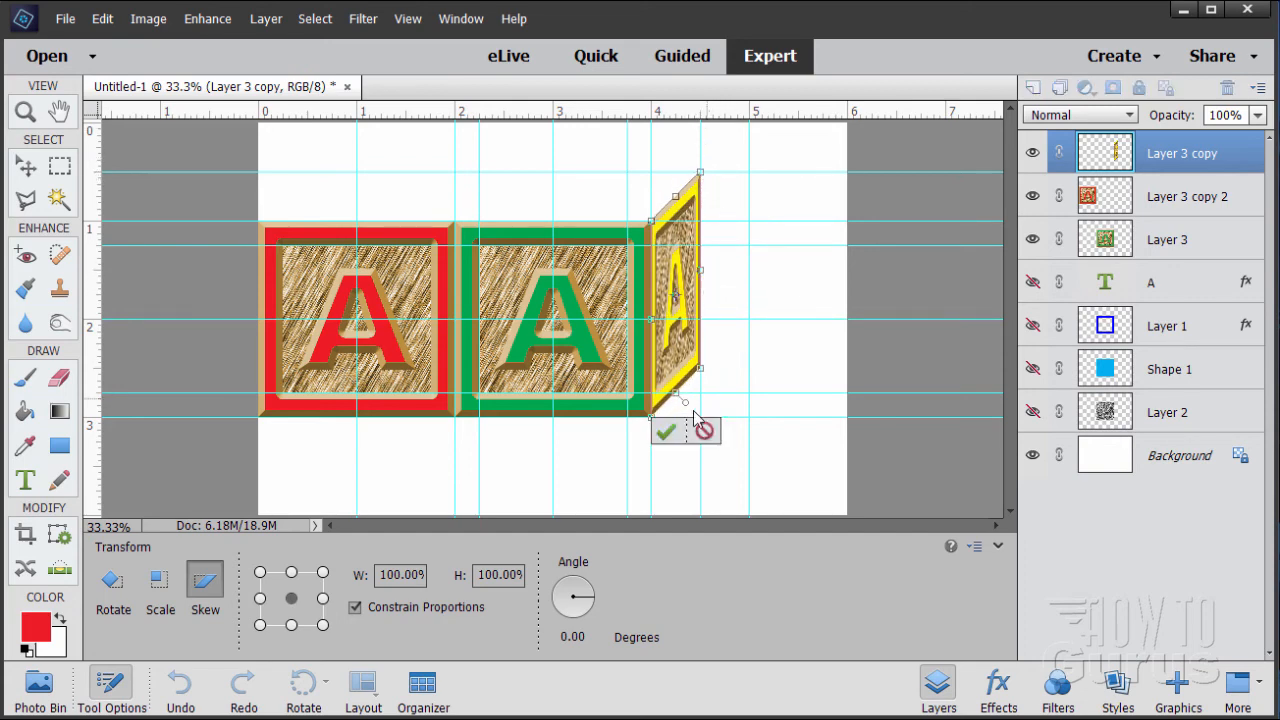
click(666, 431)
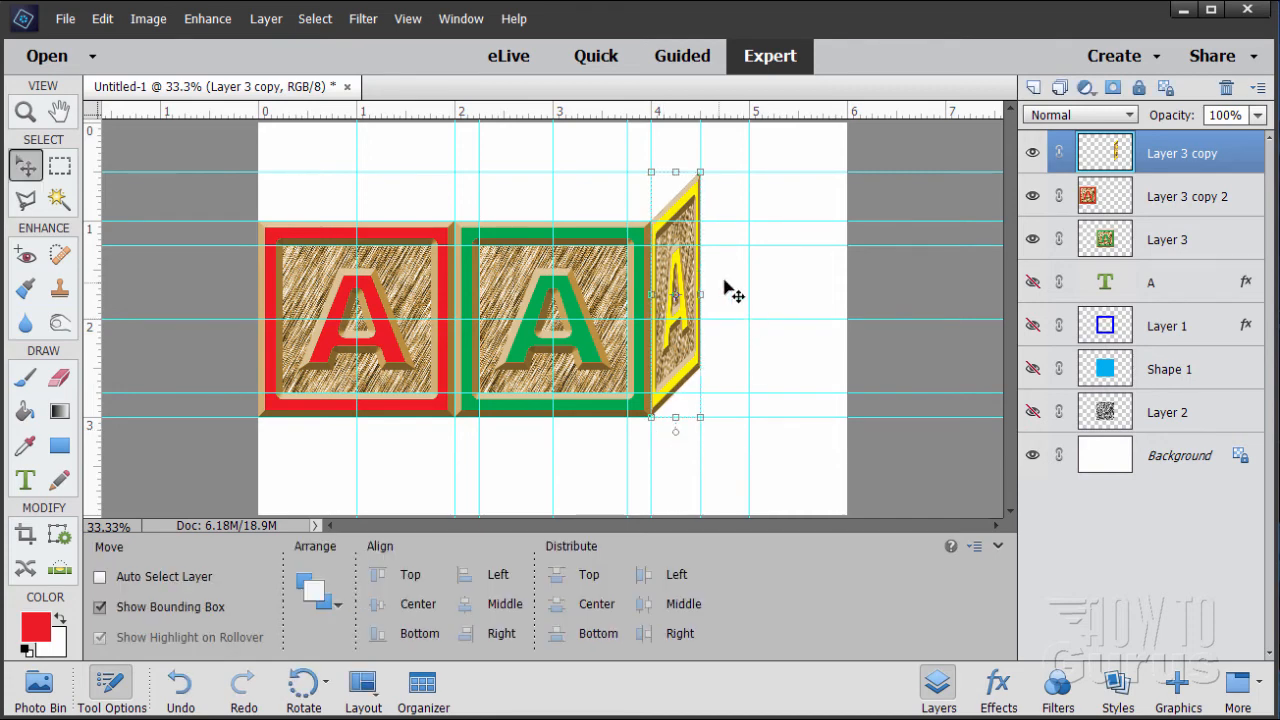
Place the red block directly on top of the green face and scale it to 25% height down to the 0.5 inch guide
click(1098, 206)
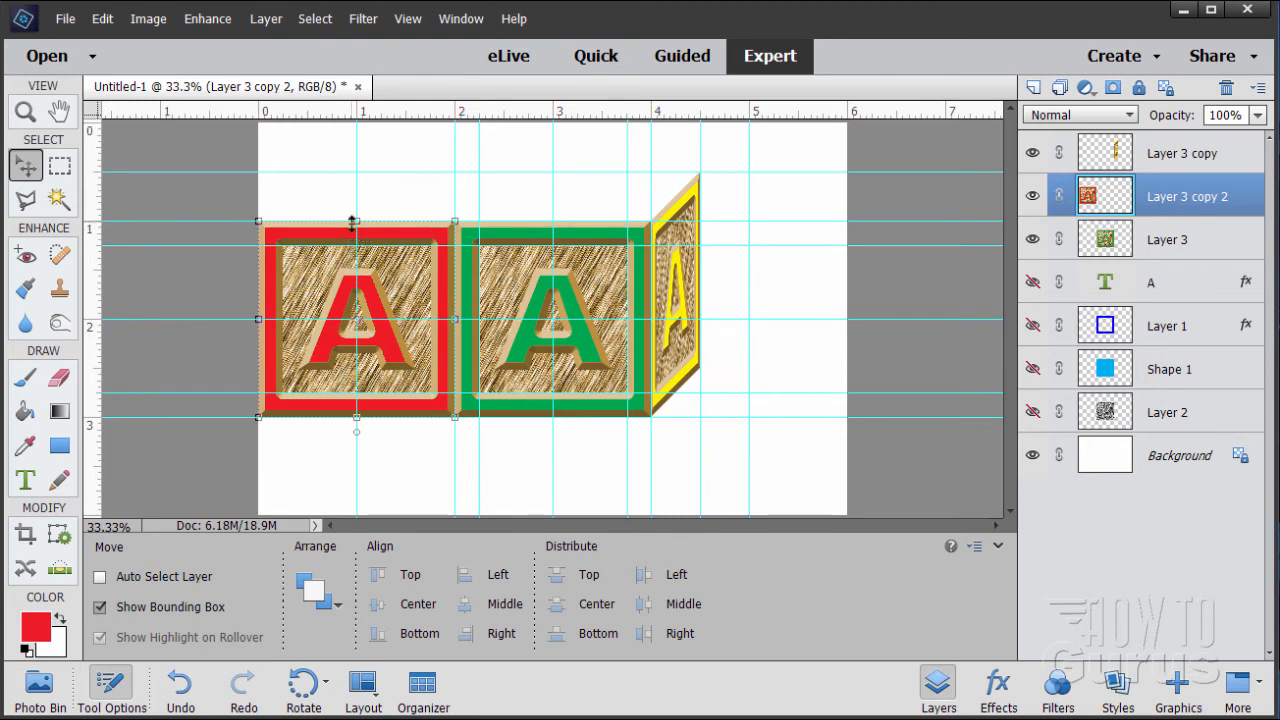
drag(357, 219, 595, 171)
key(Return)
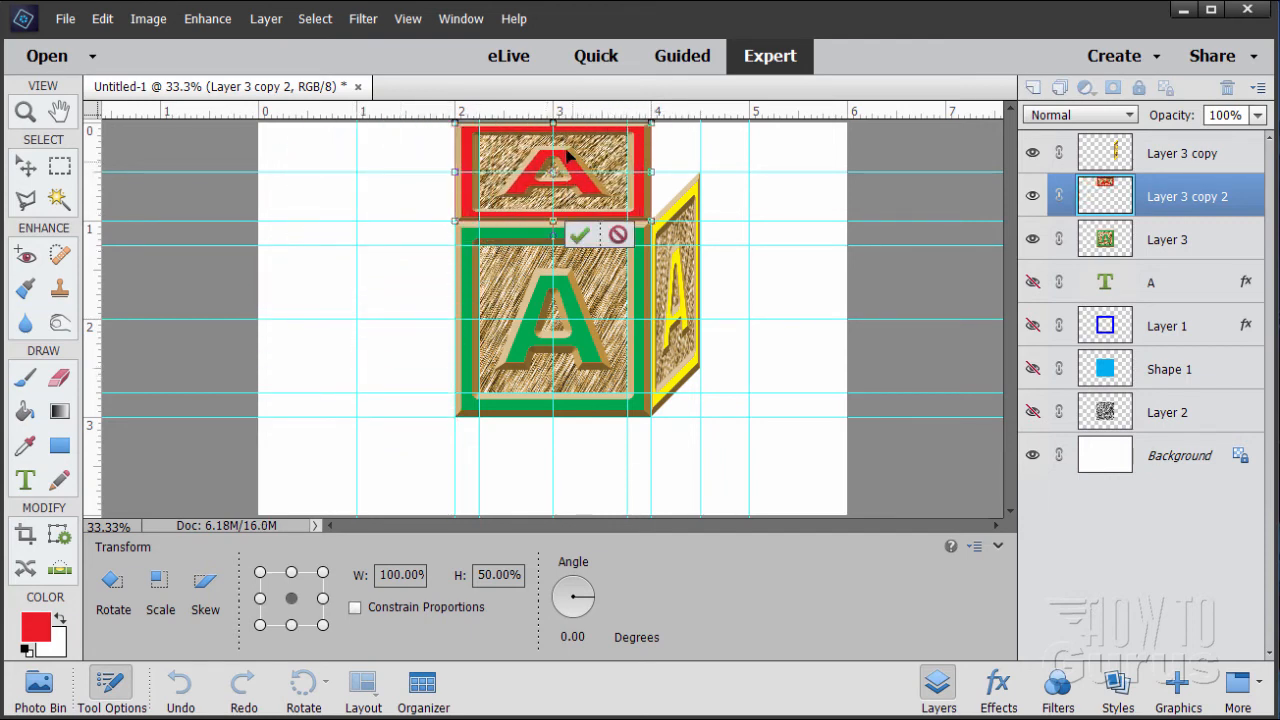
drag(555, 120, 556, 172)
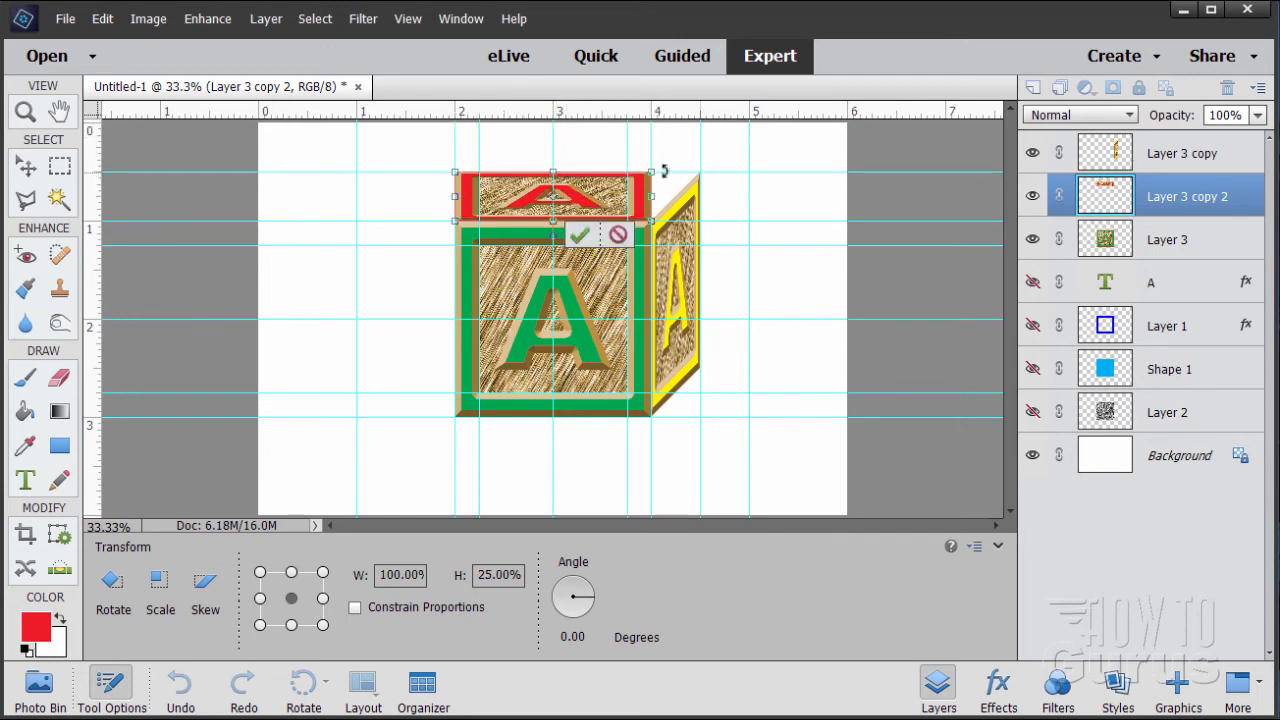
click(580, 234)
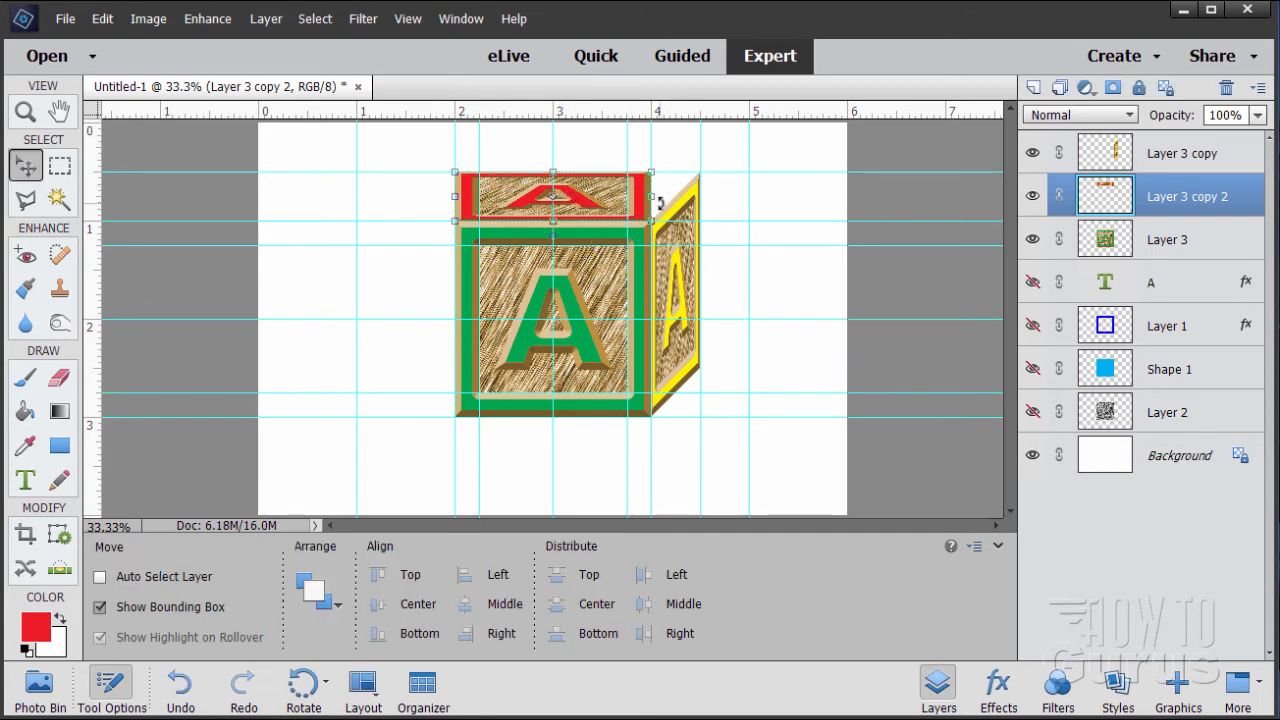
Skew the red top face, shifting its upper edge right to meet the yellow side's upper corner, and apply the transform
click(148, 18)
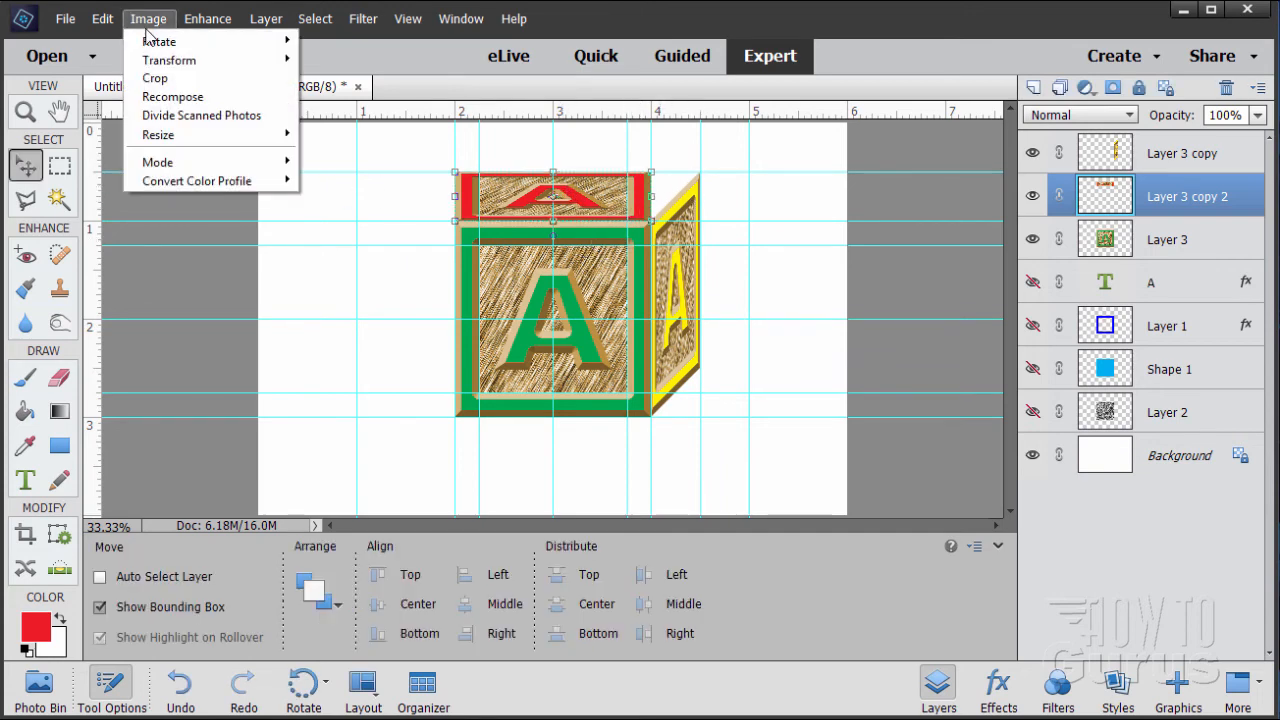
mouse_move(183, 67)
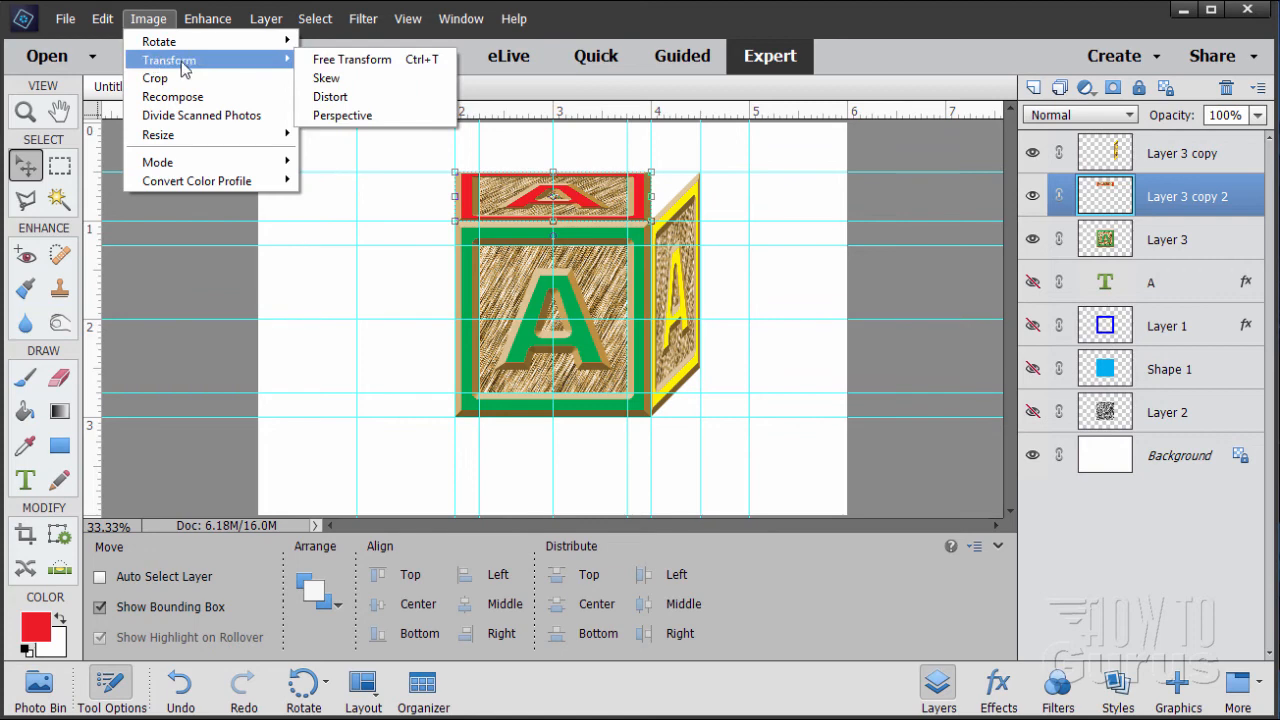
click(327, 78)
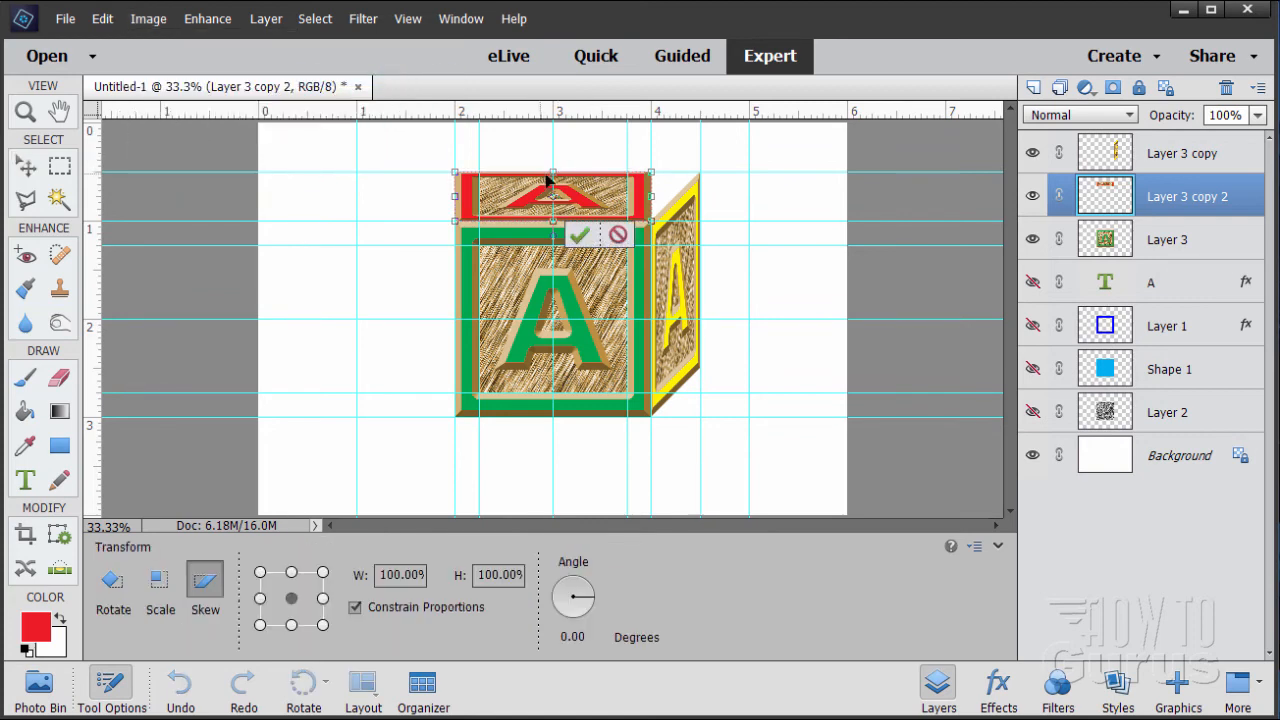
drag(556, 179, 604, 174)
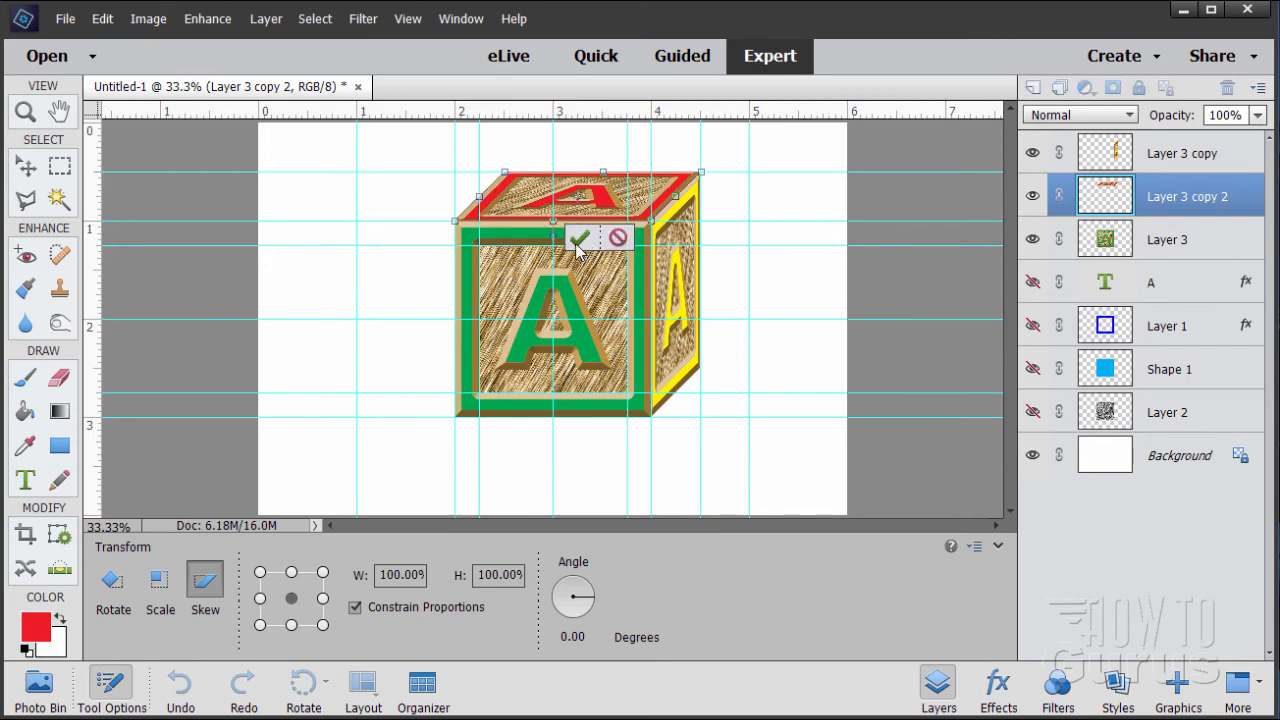
click(578, 244)
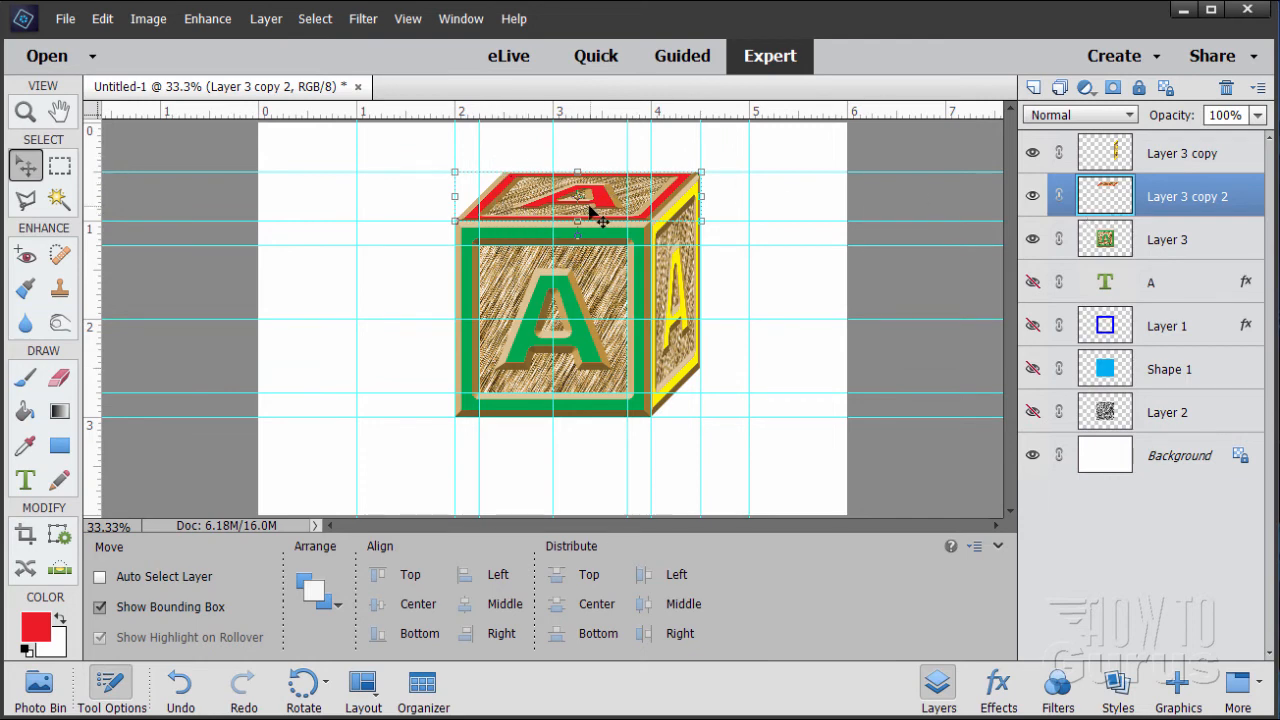
Distort the red top face, moving the upper-left corner of its bounding box right to the 2.25 inch guide, and apply the transform
click(148, 18)
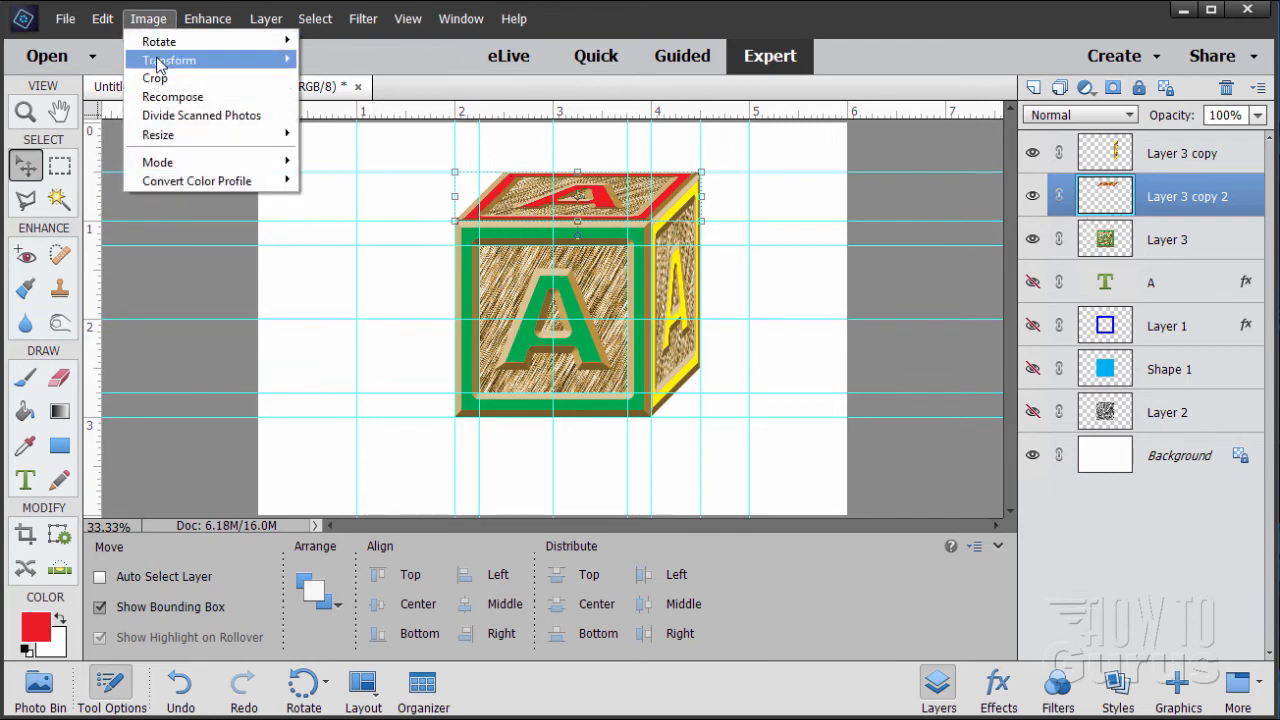
mouse_move(157, 62)
click(336, 96)
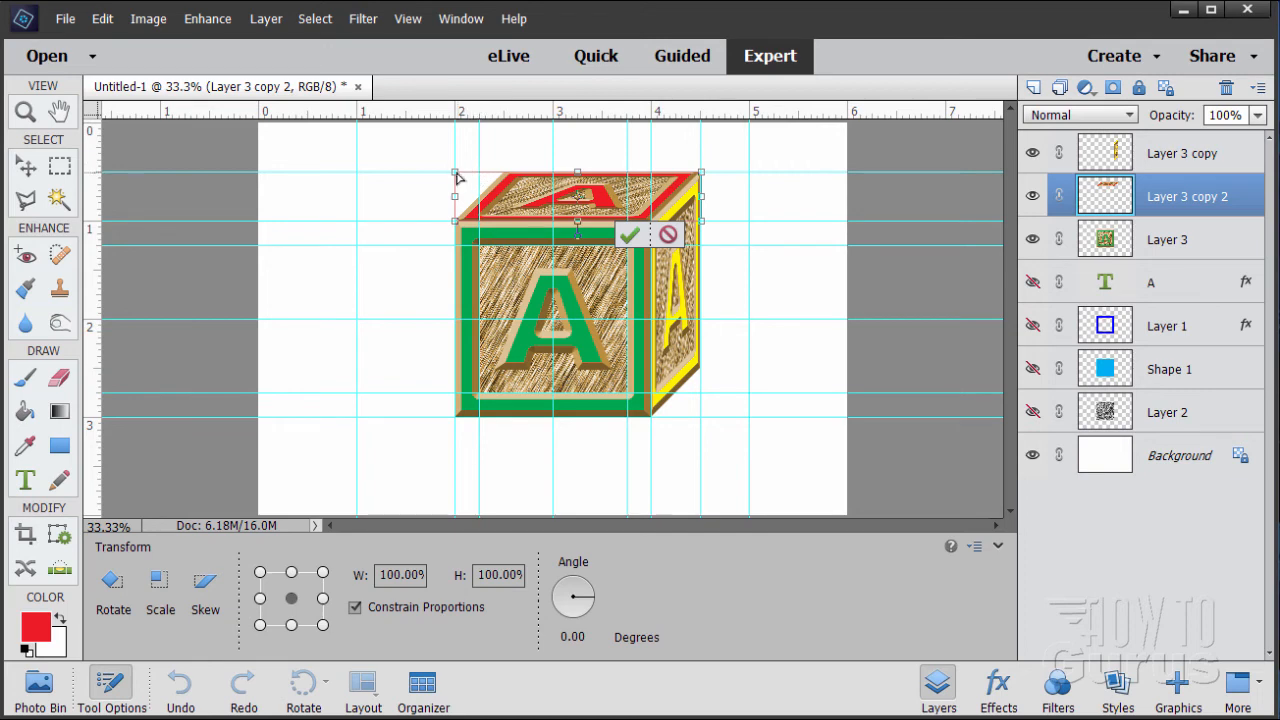
drag(455, 172, 479, 178)
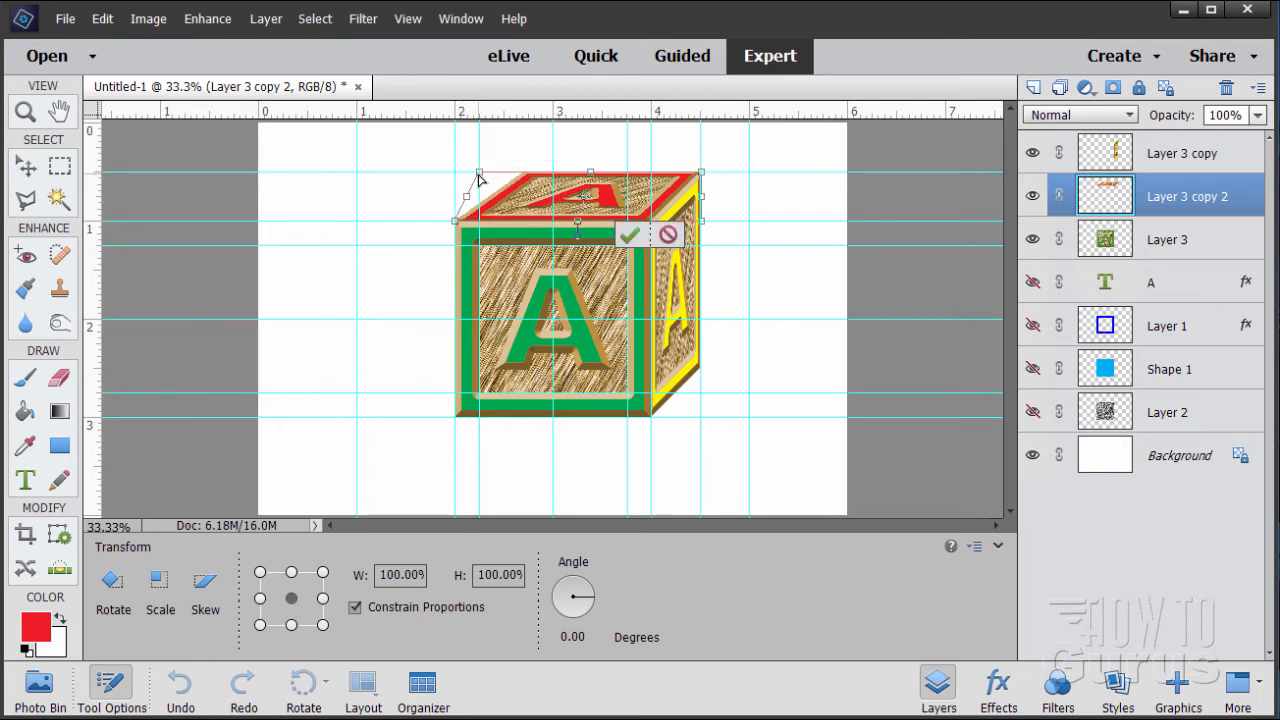
click(629, 237)
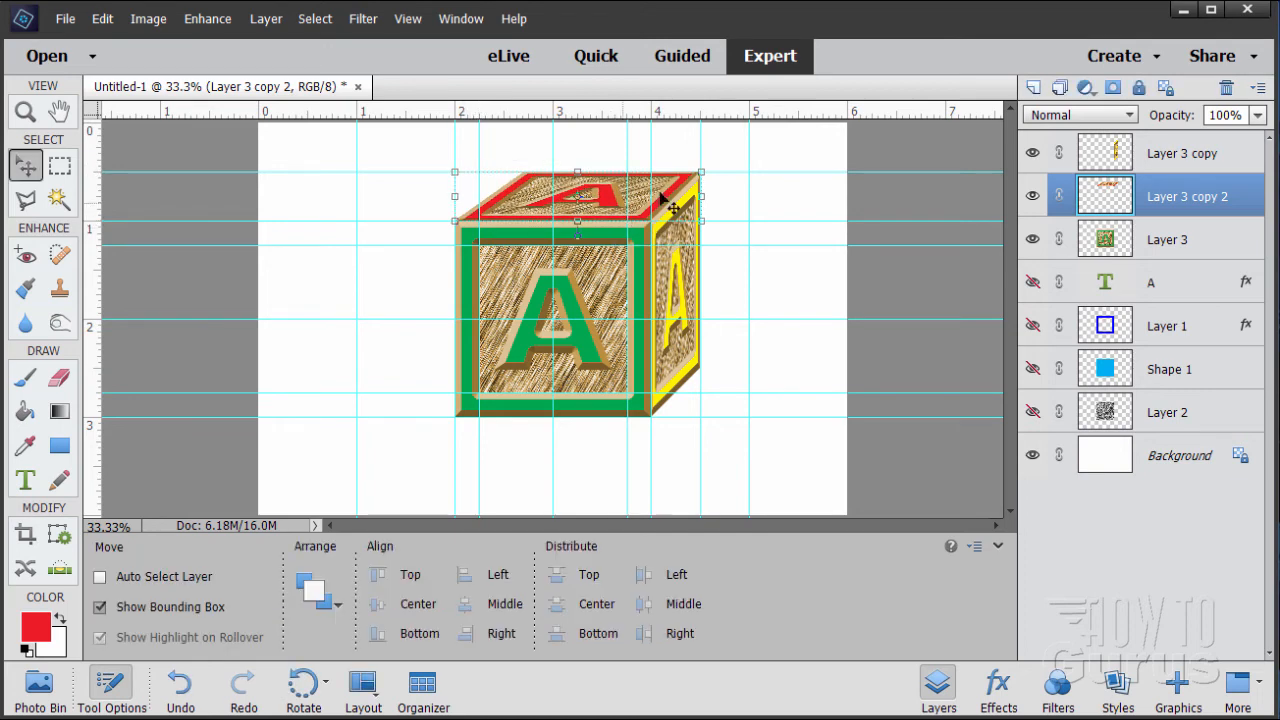
Distort the yellow side face, raising the lower-right corner of its bounding box to the 2.75 inch guide, and apply the transform
click(1116, 158)
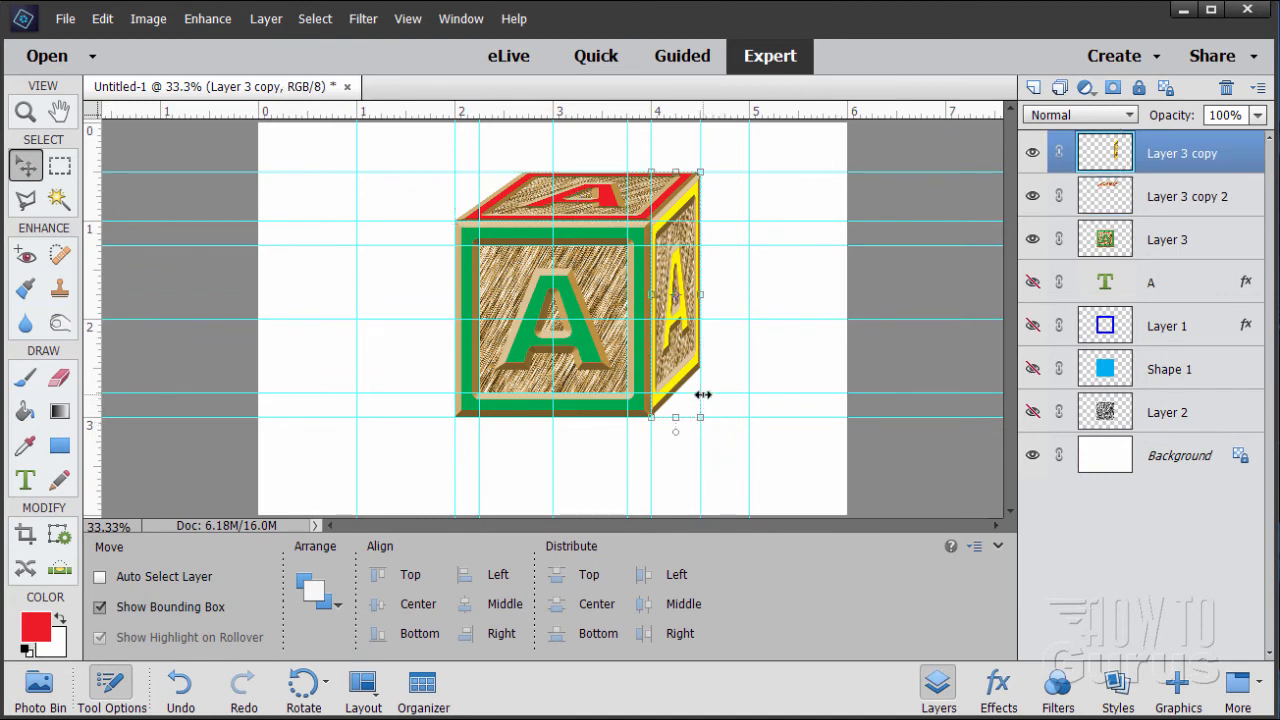
click(152, 20)
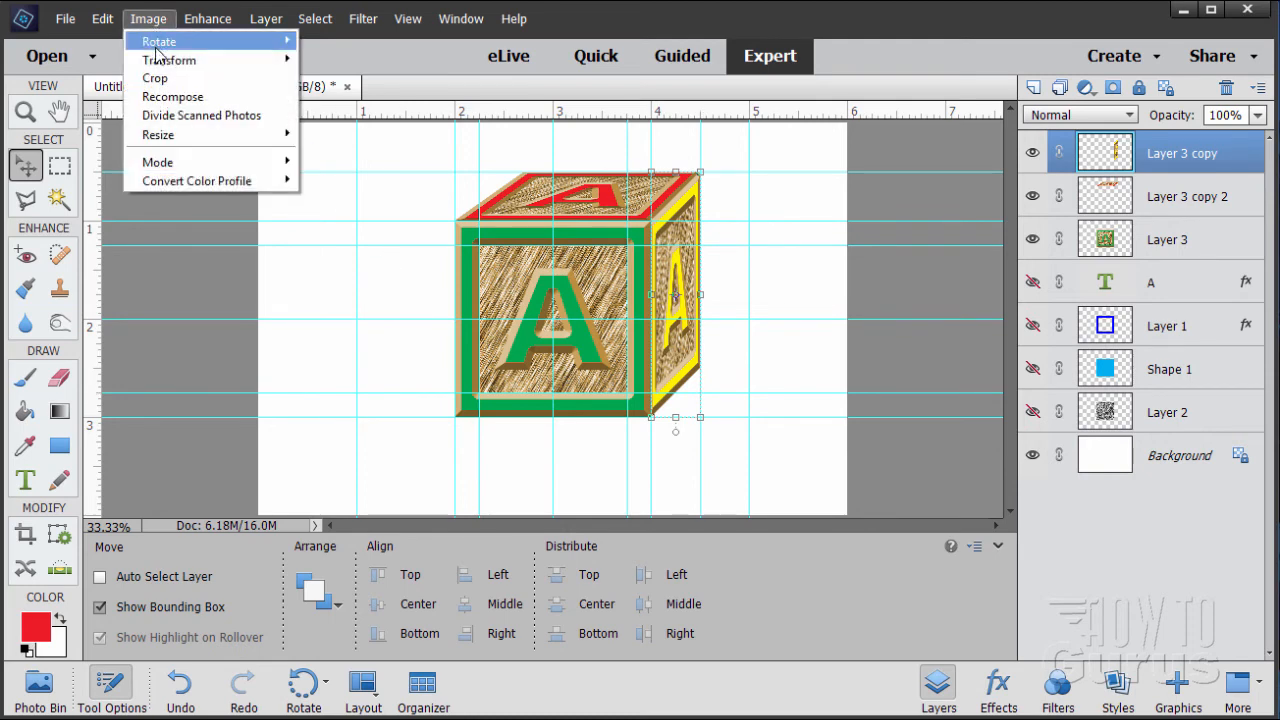
mouse_move(244, 63)
click(345, 97)
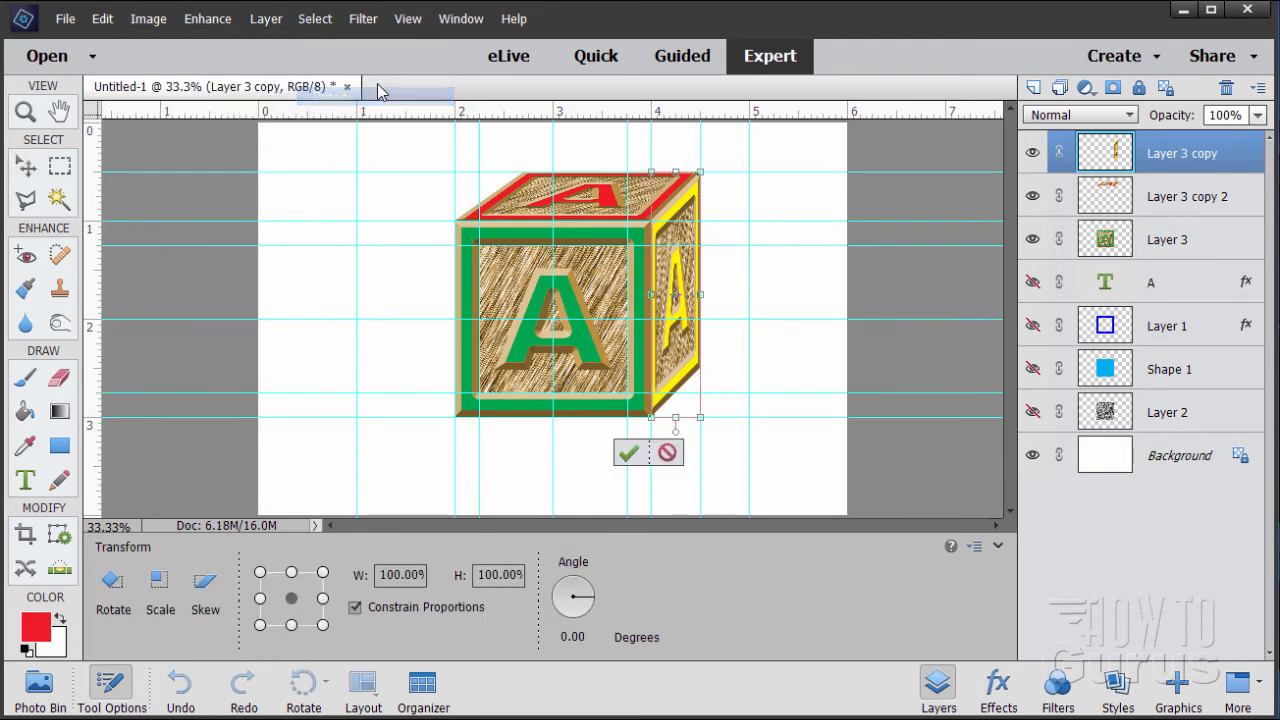
drag(703, 420, 702, 400)
click(668, 437)
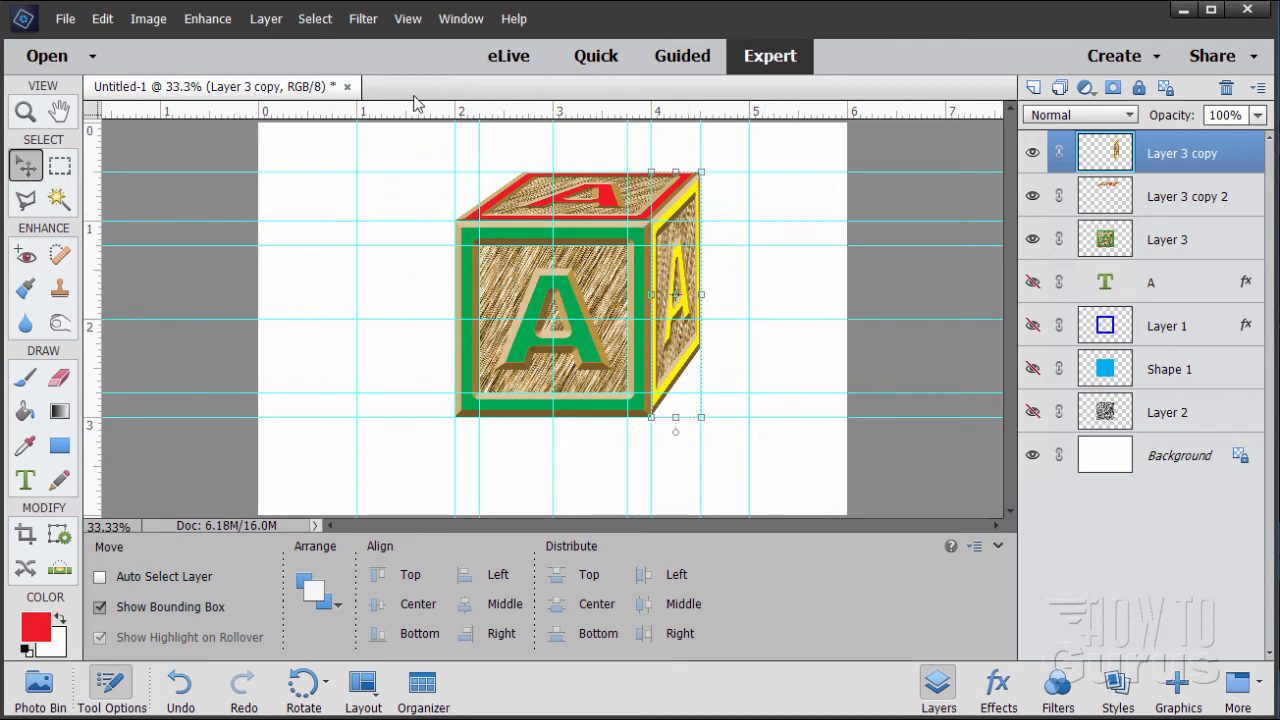
Hide the guides and examine closely the block's upper-right corner where the red top and yellow side meet
click(405, 19)
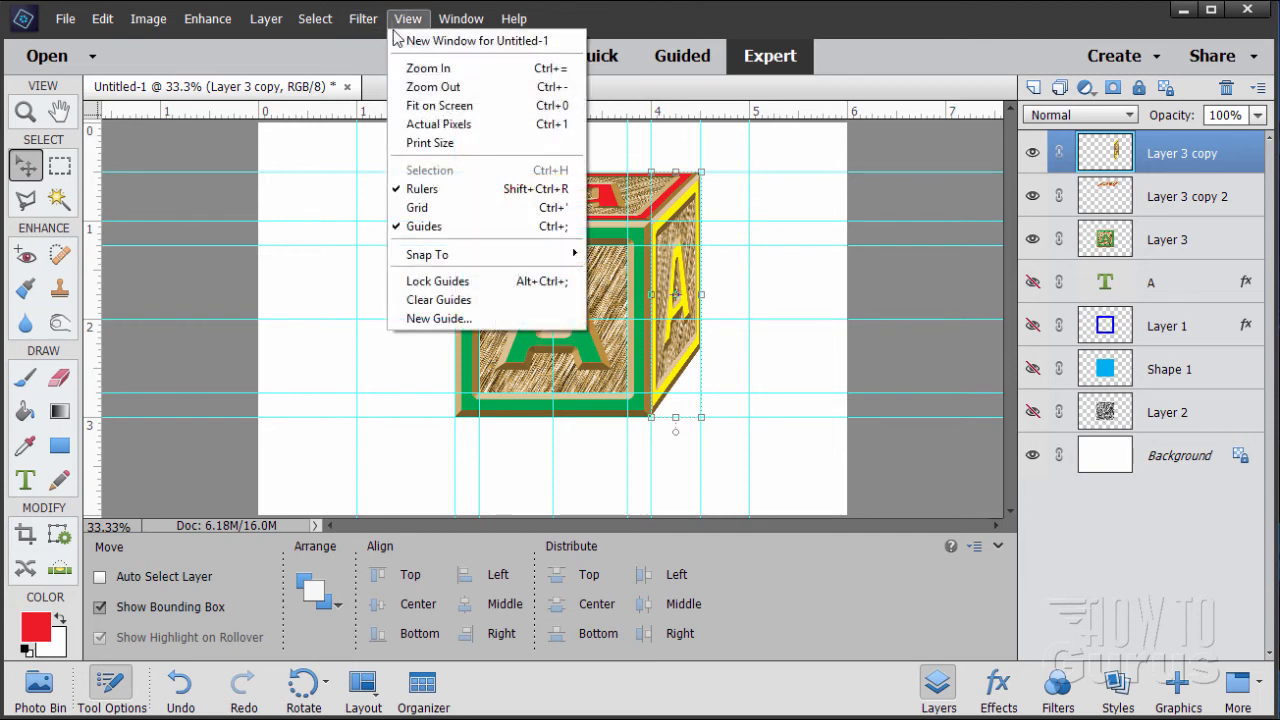
click(423, 226)
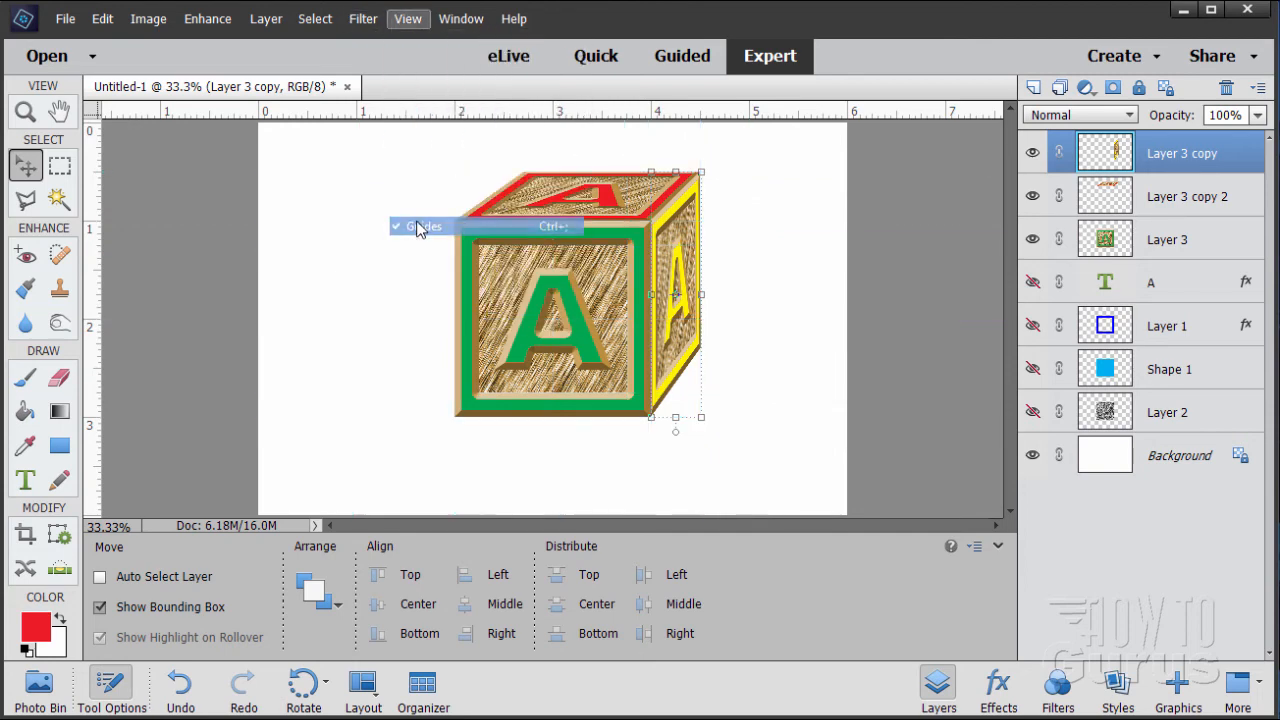
click(25, 113)
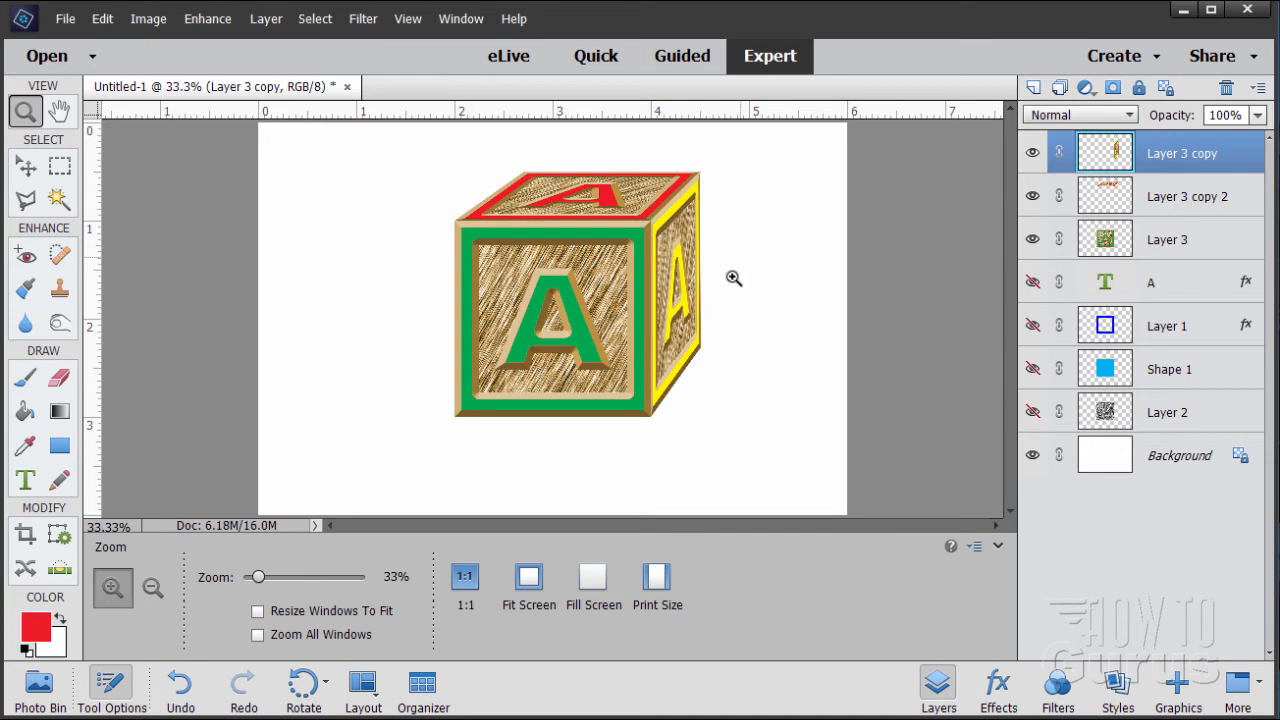
click(699, 177)
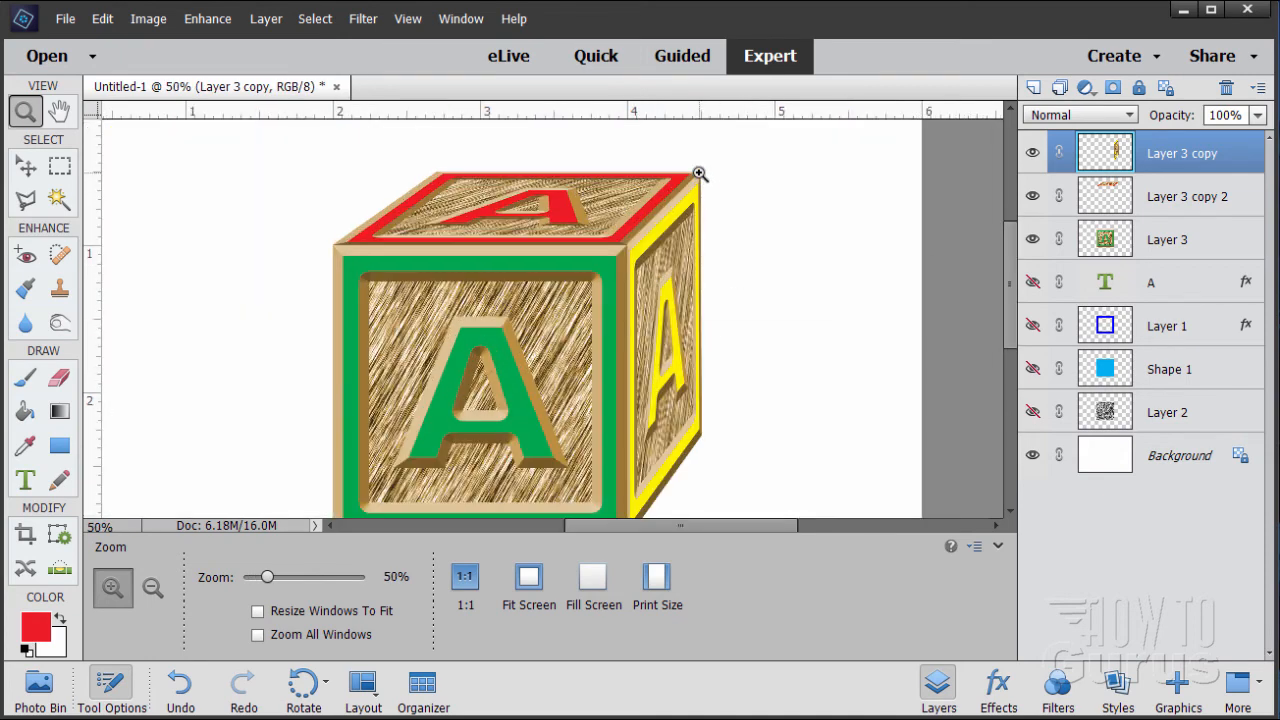
click(699, 177)
click(697, 186)
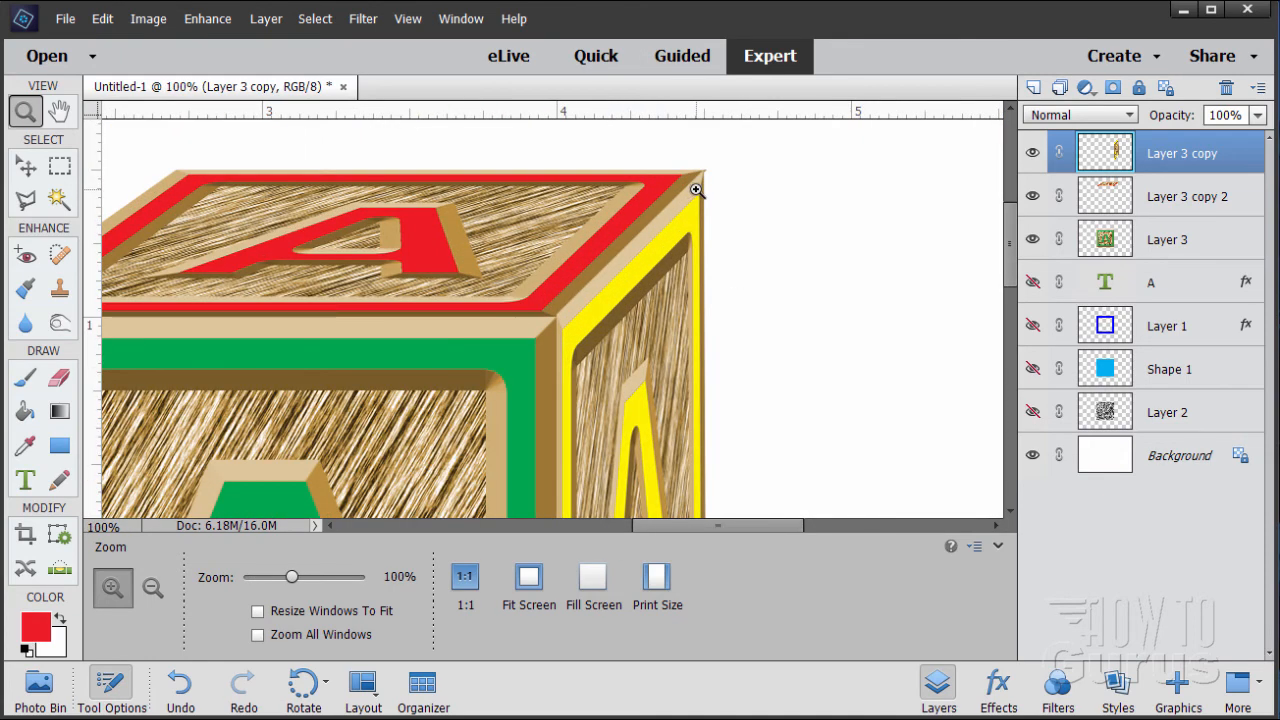
click(697, 190)
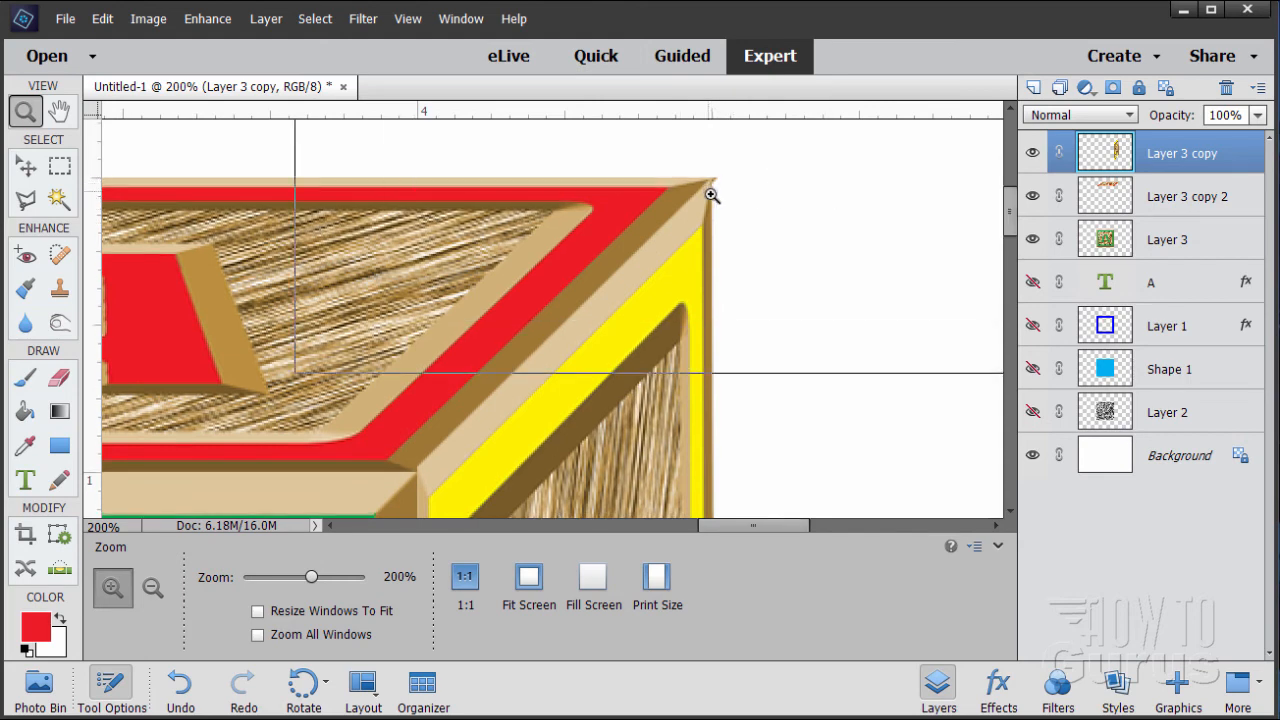
click(709, 191)
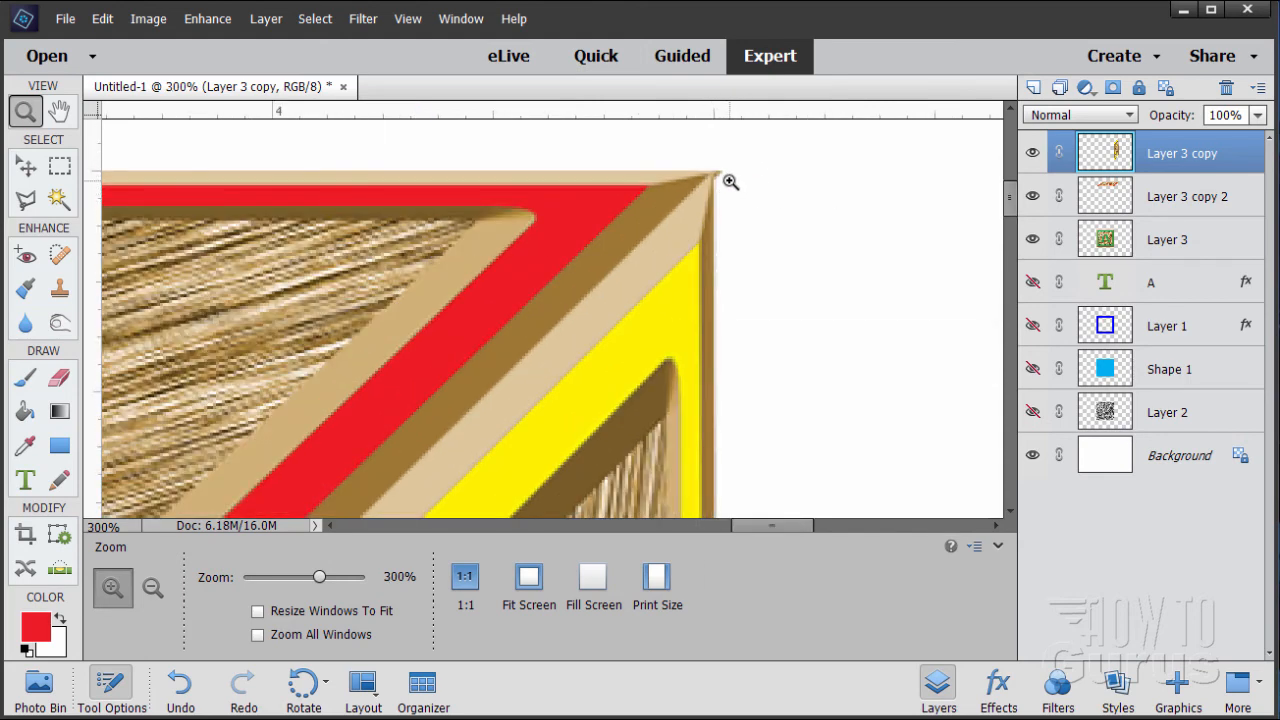
alt+click(737, 186)
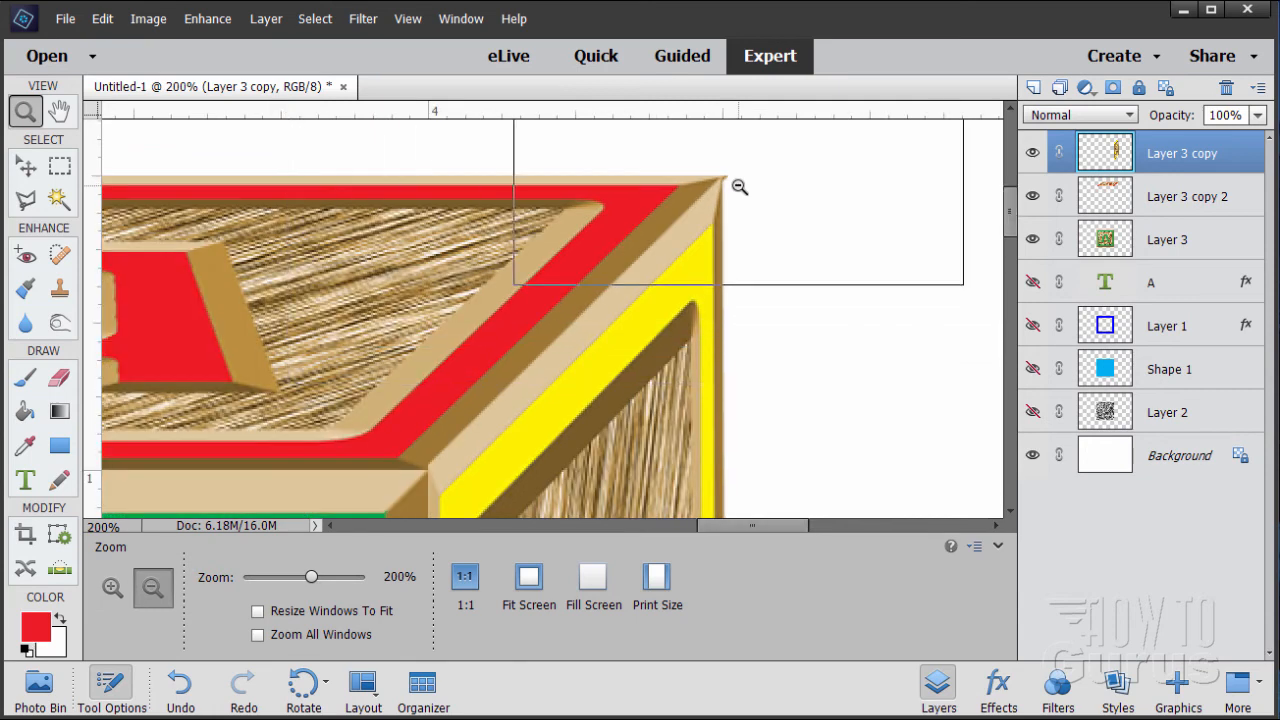
alt+click(745, 188)
click(30, 167)
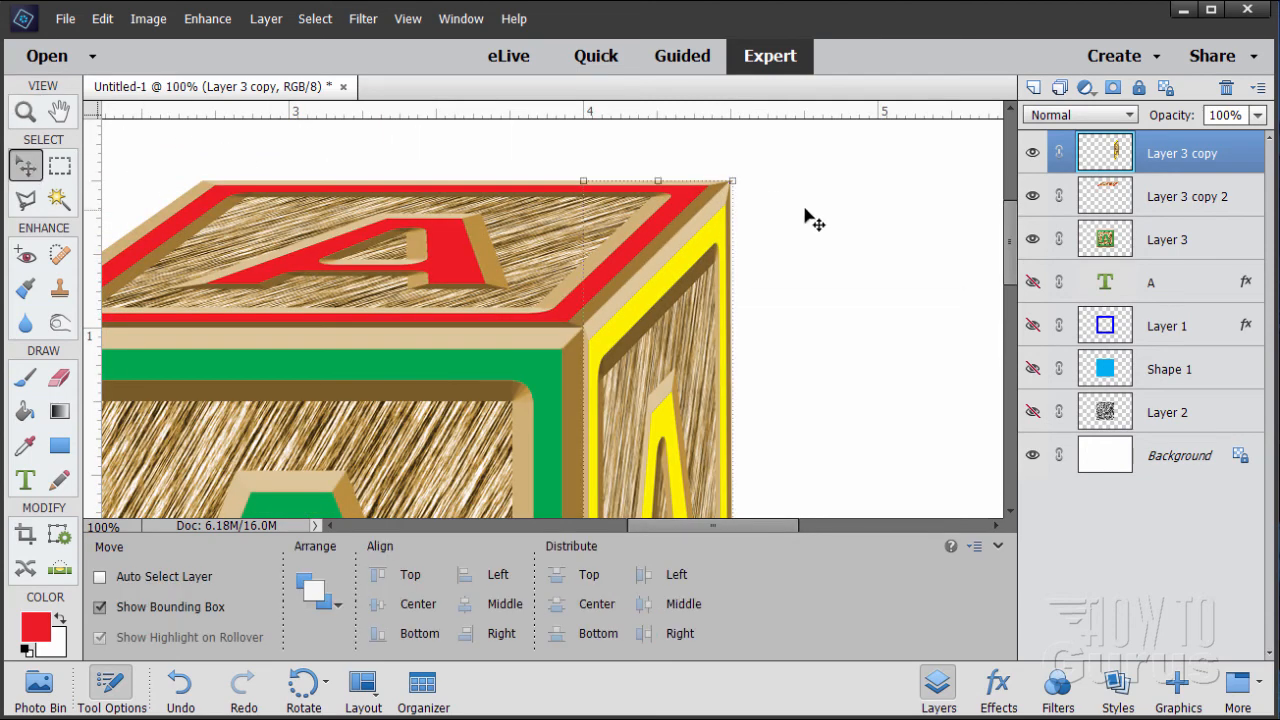
Try to distort the red top face so its upper-right corner lines up with the yellow side's upper corner
click(1103, 197)
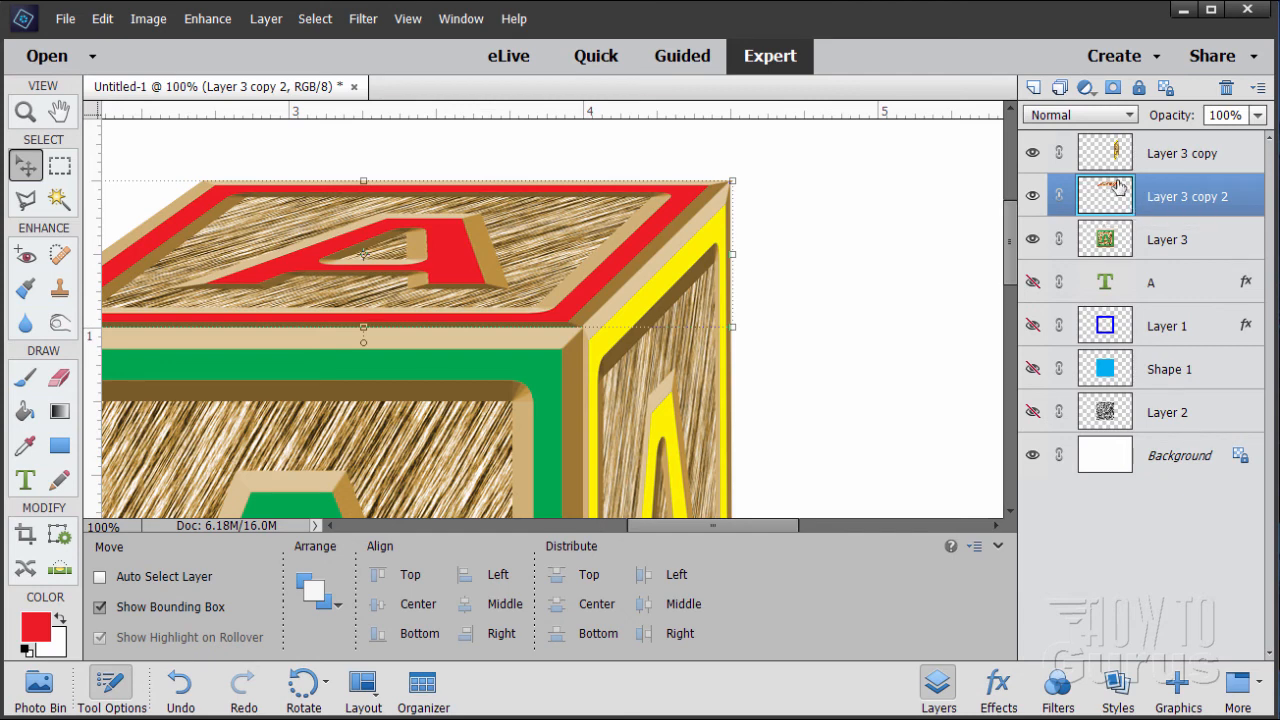
click(138, 19)
mouse_move(162, 64)
click(350, 59)
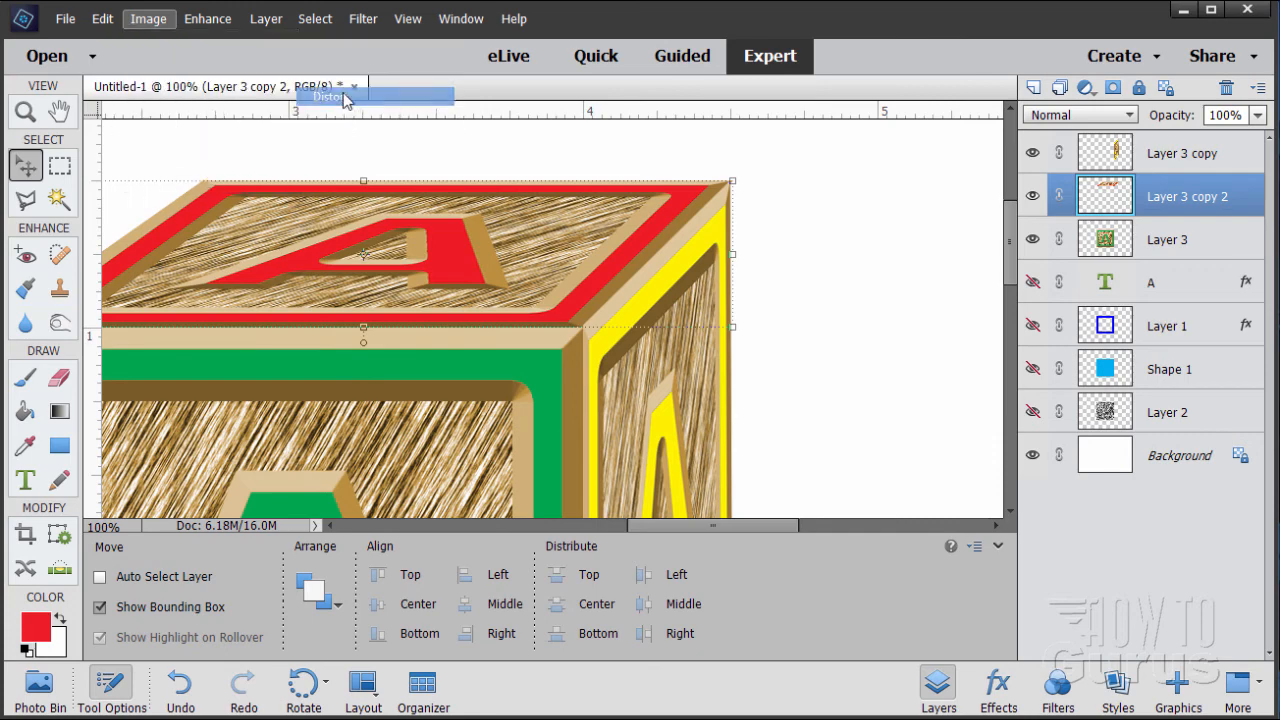
mouse_move(732, 182)
mouse_down()
mouse_move(720, 177)
mouse_move(732, 186)
mouse_up()
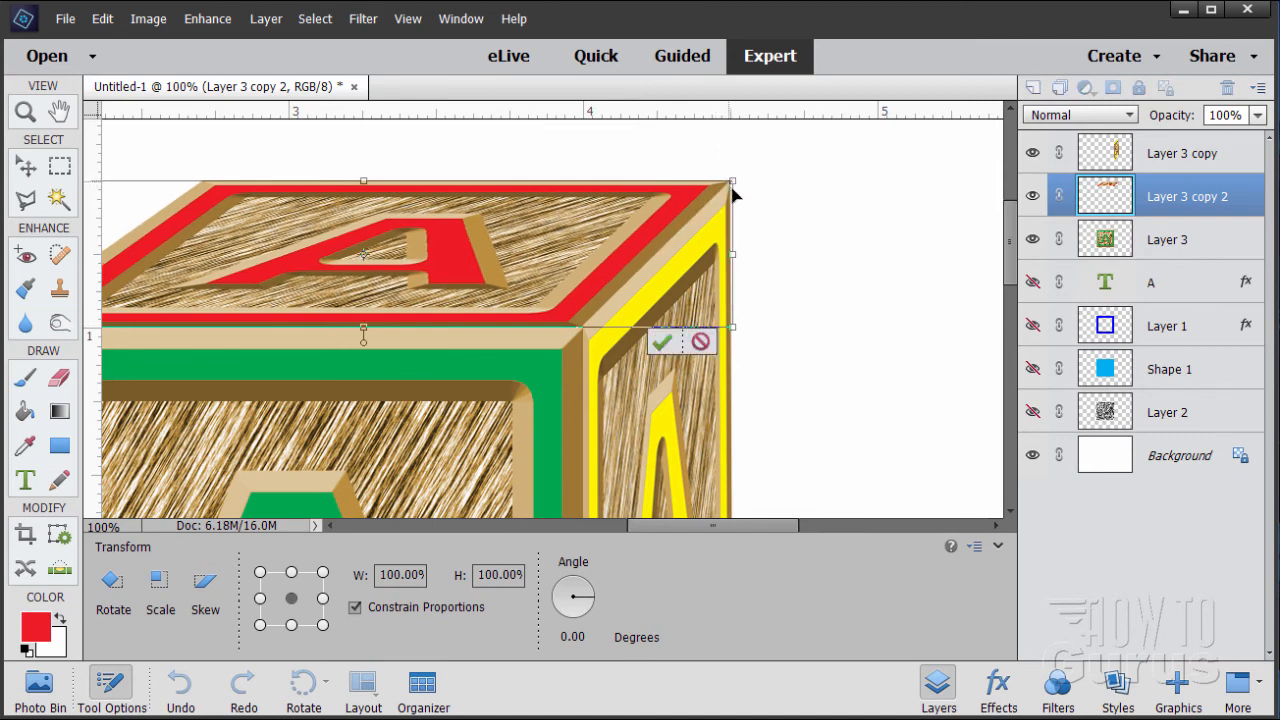
click(662, 343)
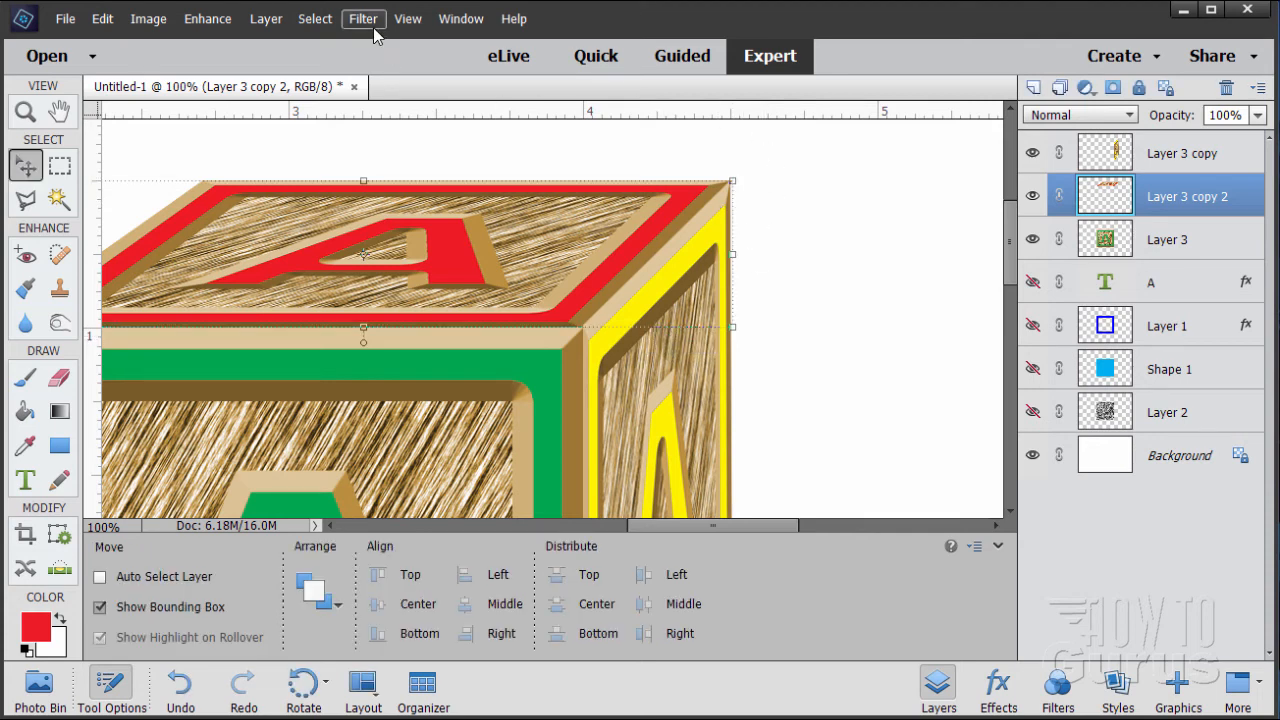
Turn off snapping to layers to allow fine corner adjustments on the red top face
click(406, 20)
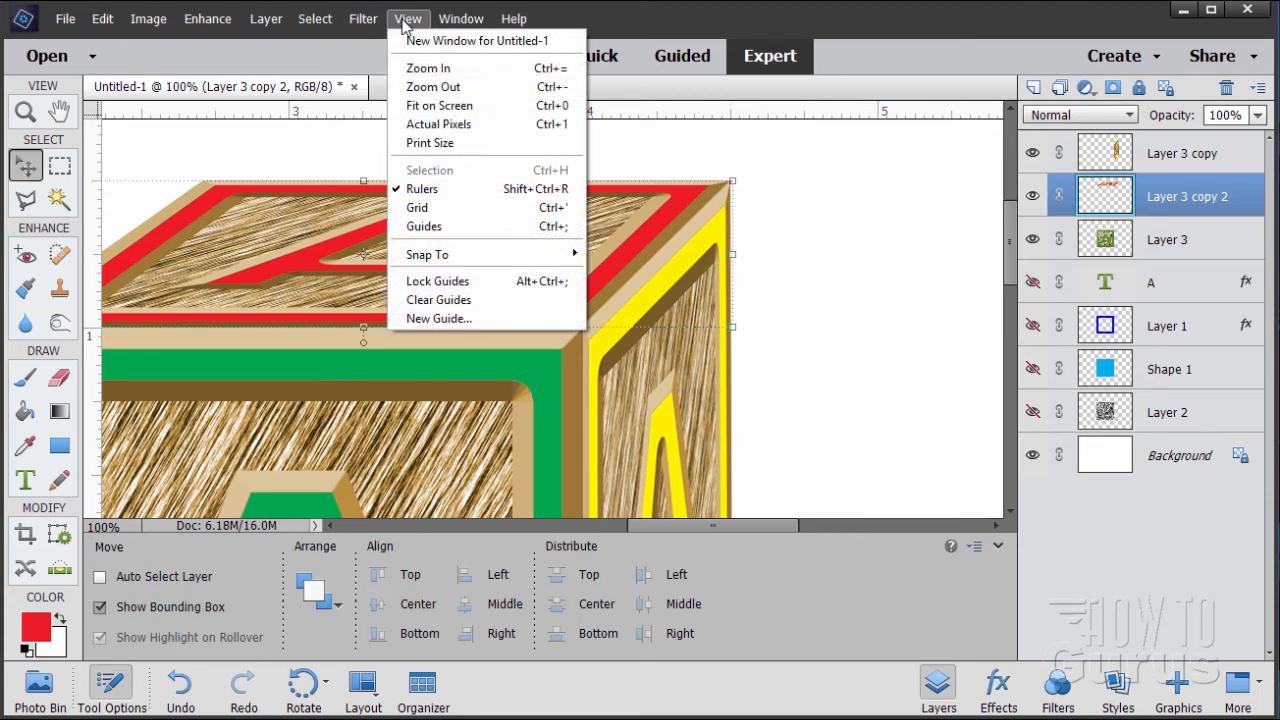
click(460, 70)
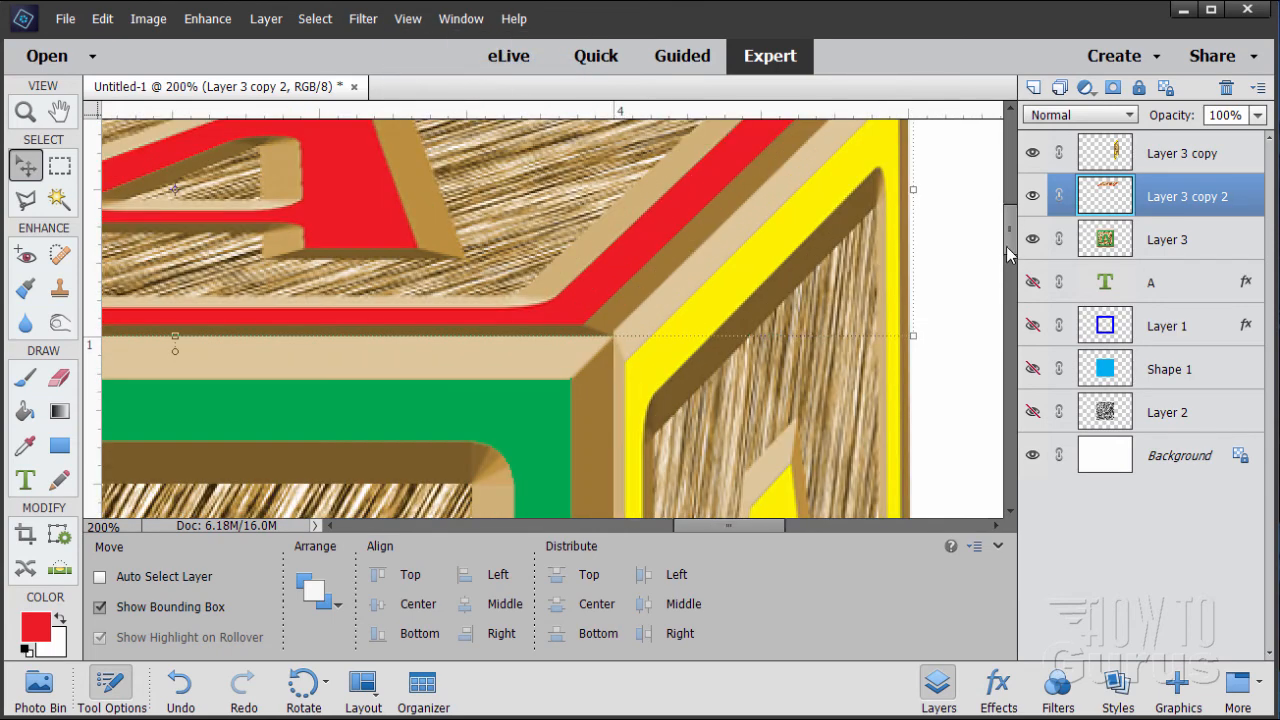
drag(1008, 242, 1008, 192)
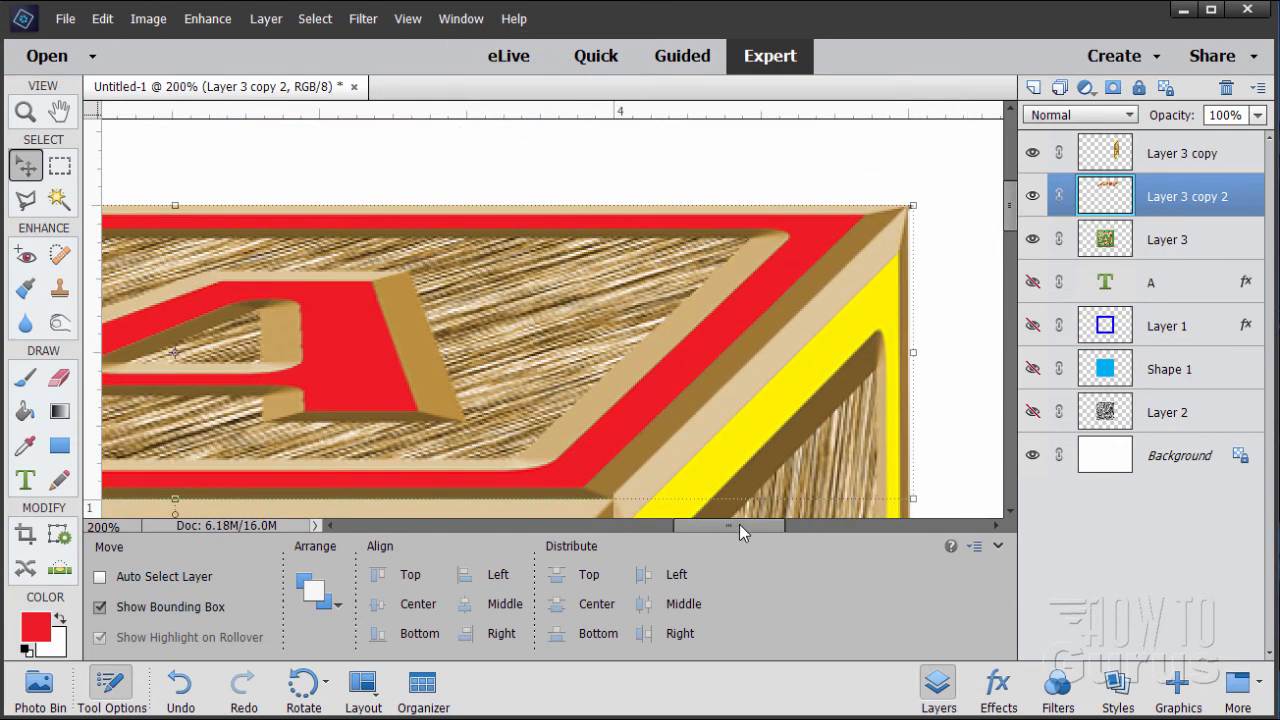
drag(739, 530, 775, 528)
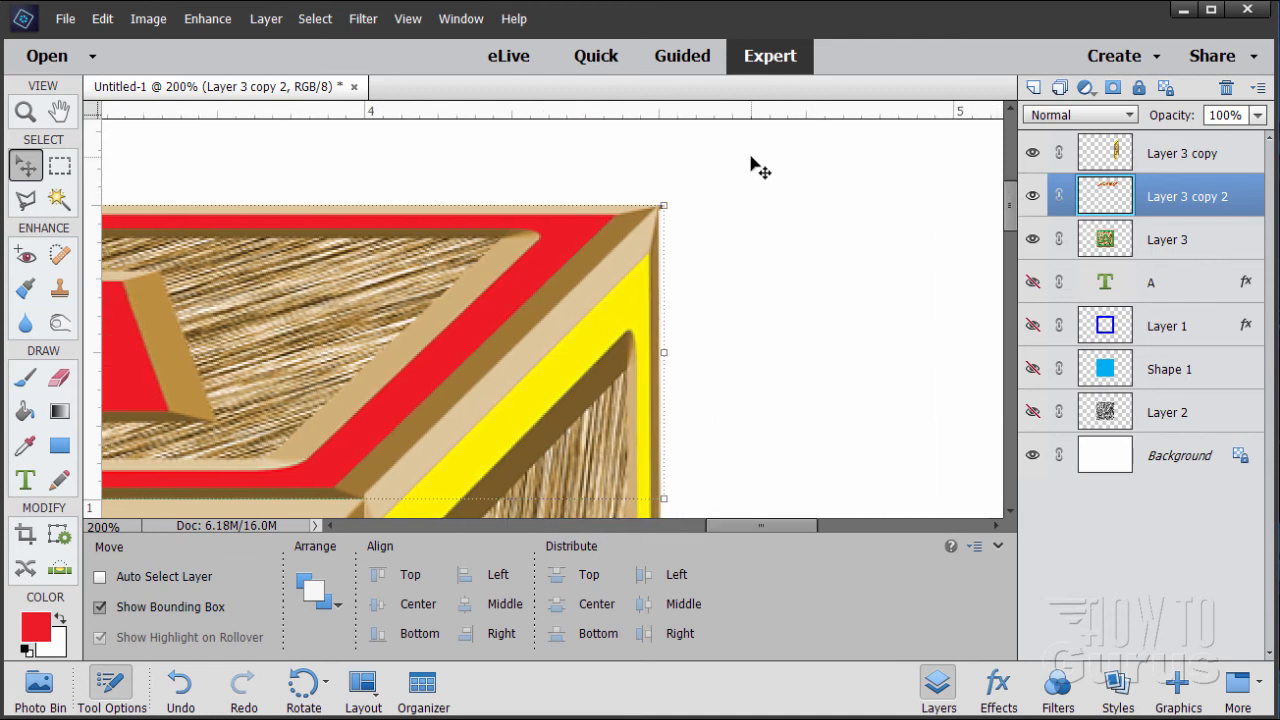
key(z)
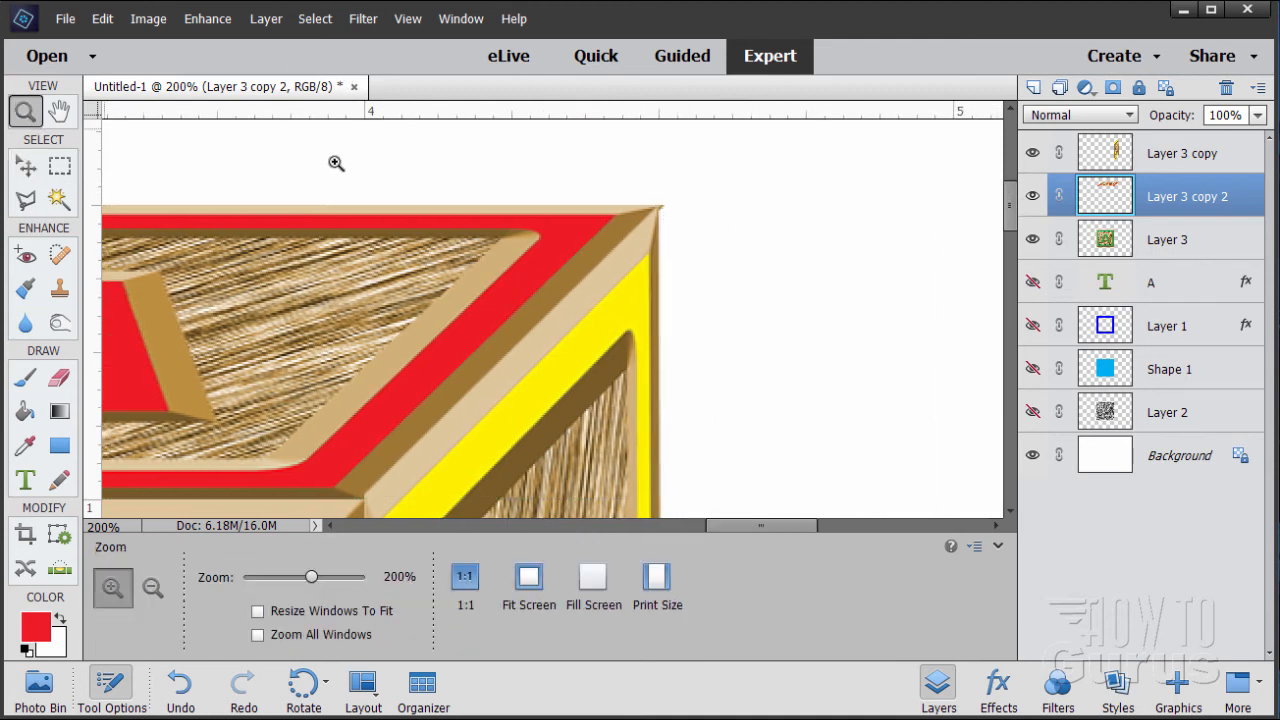
click(699, 203)
click(25, 167)
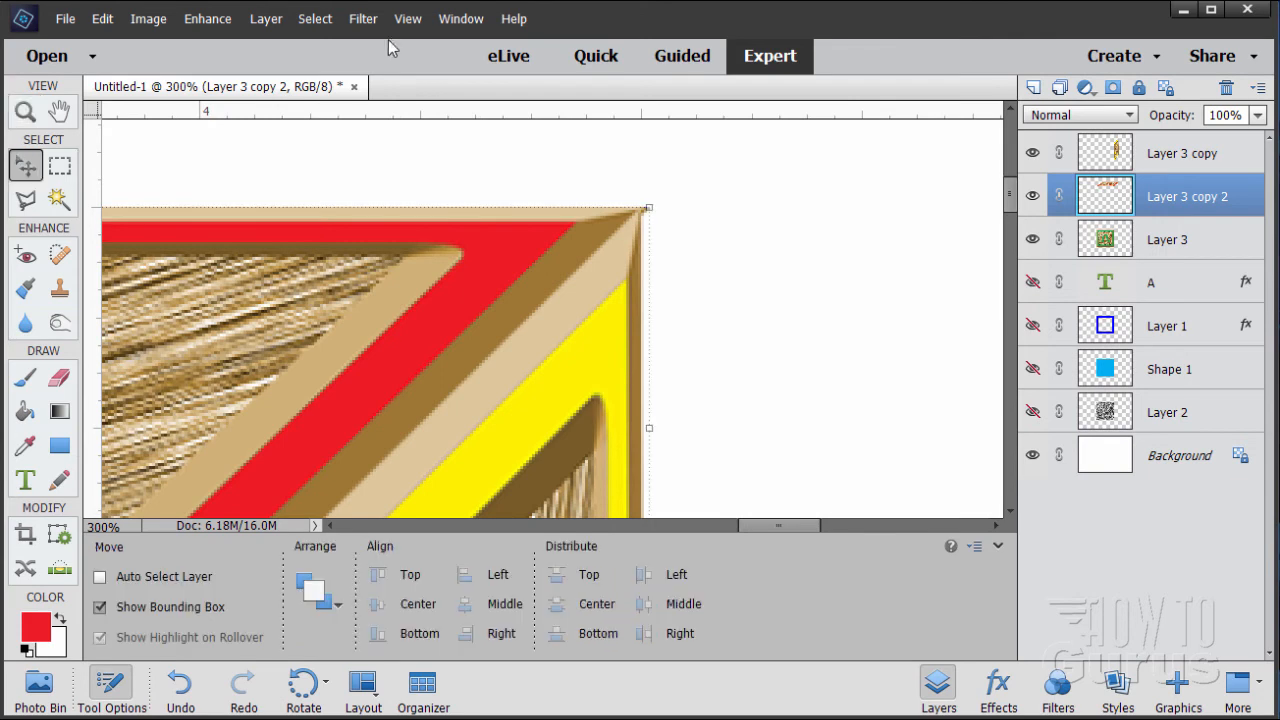
click(407, 18)
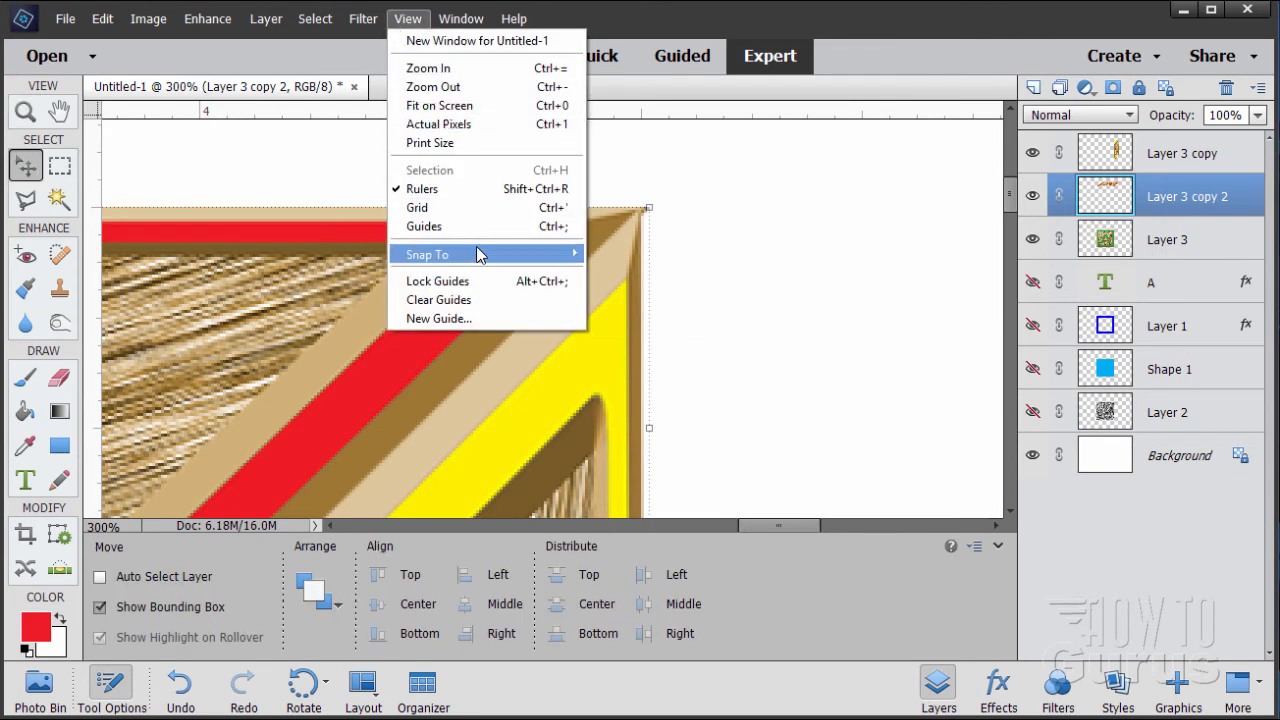
mouse_move(486, 254)
click(597, 291)
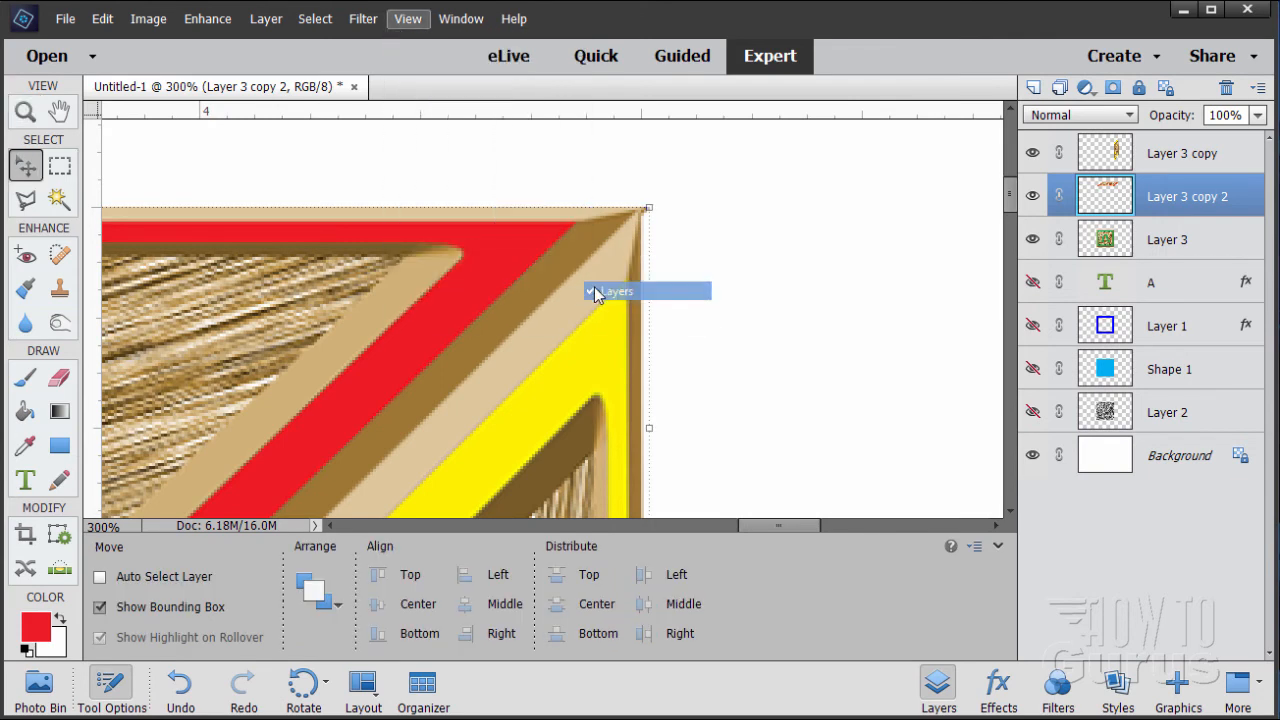
click(373, 25)
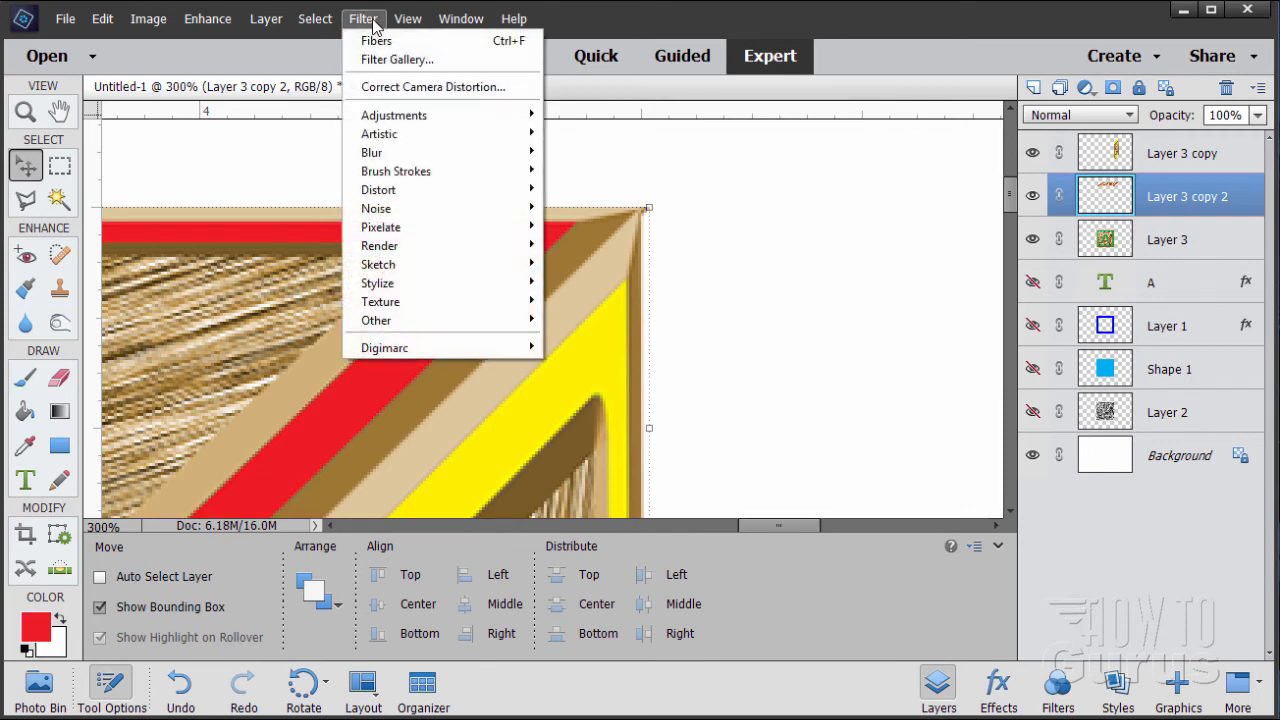
mouse_move(477, 257)
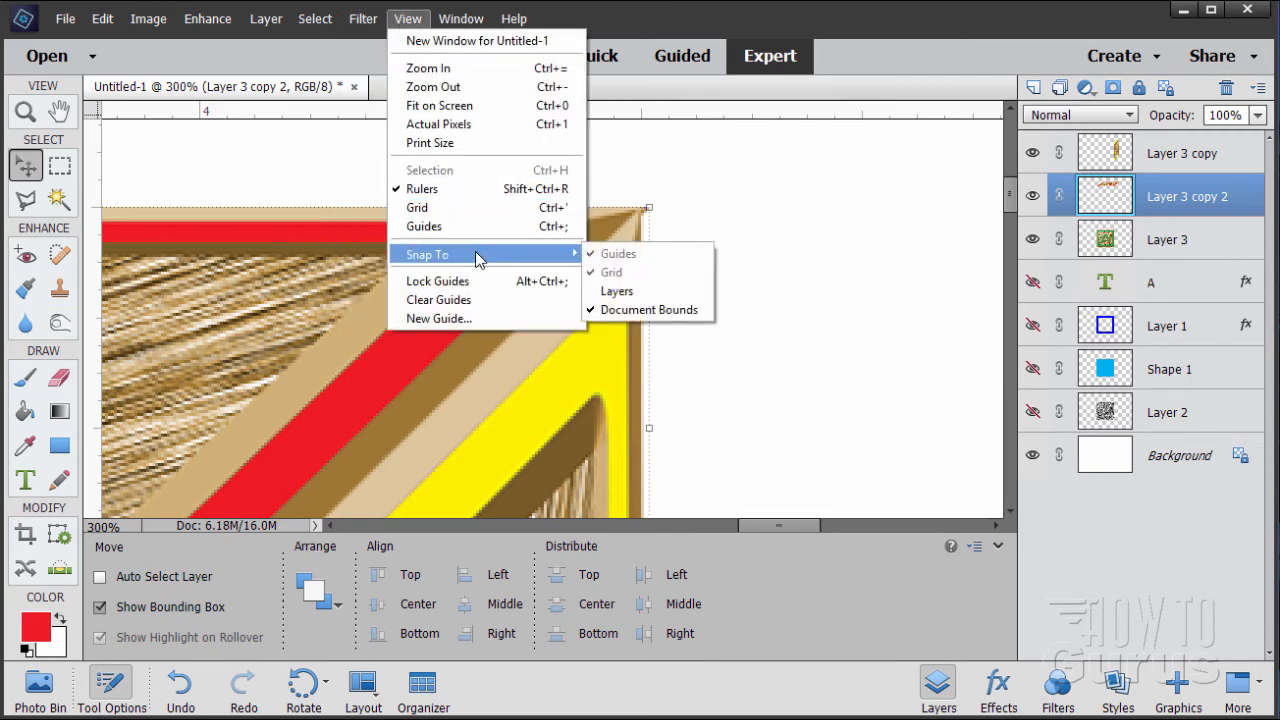
click(669, 292)
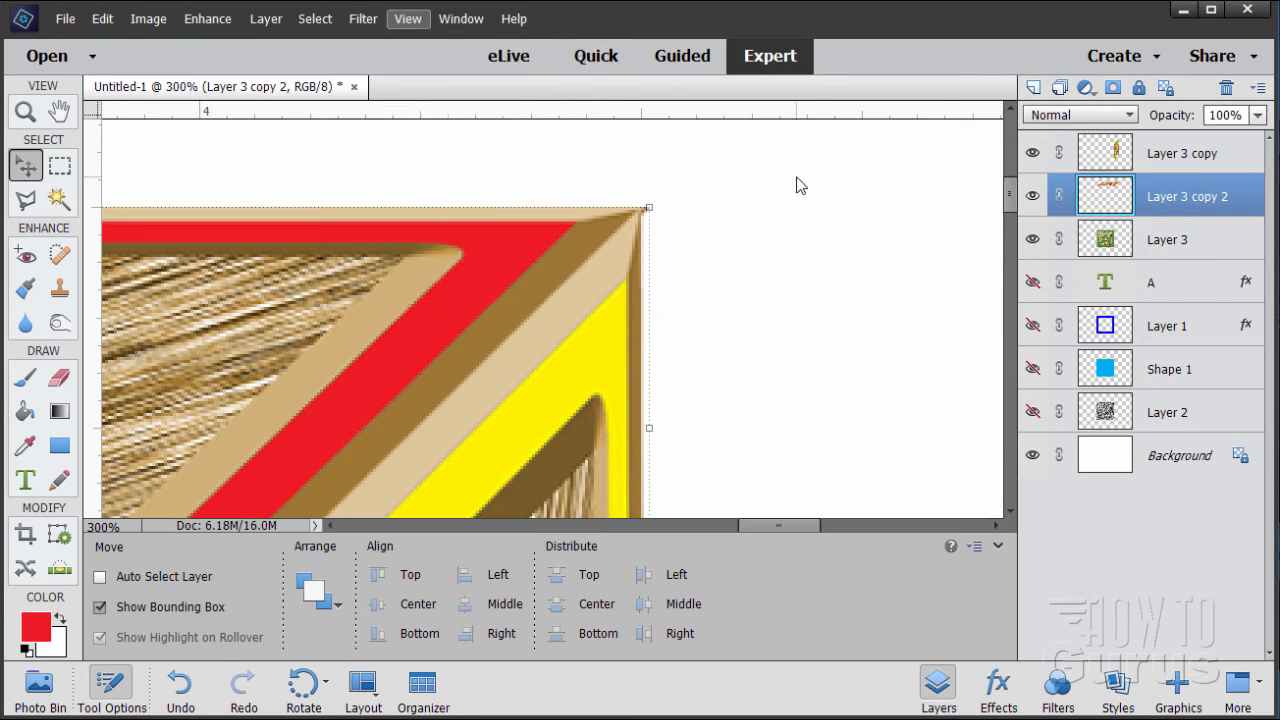
Distort the red top face so its upper-right corner meets the yellow side's upper corner, apply the transform, and show the whole document
click(148, 20)
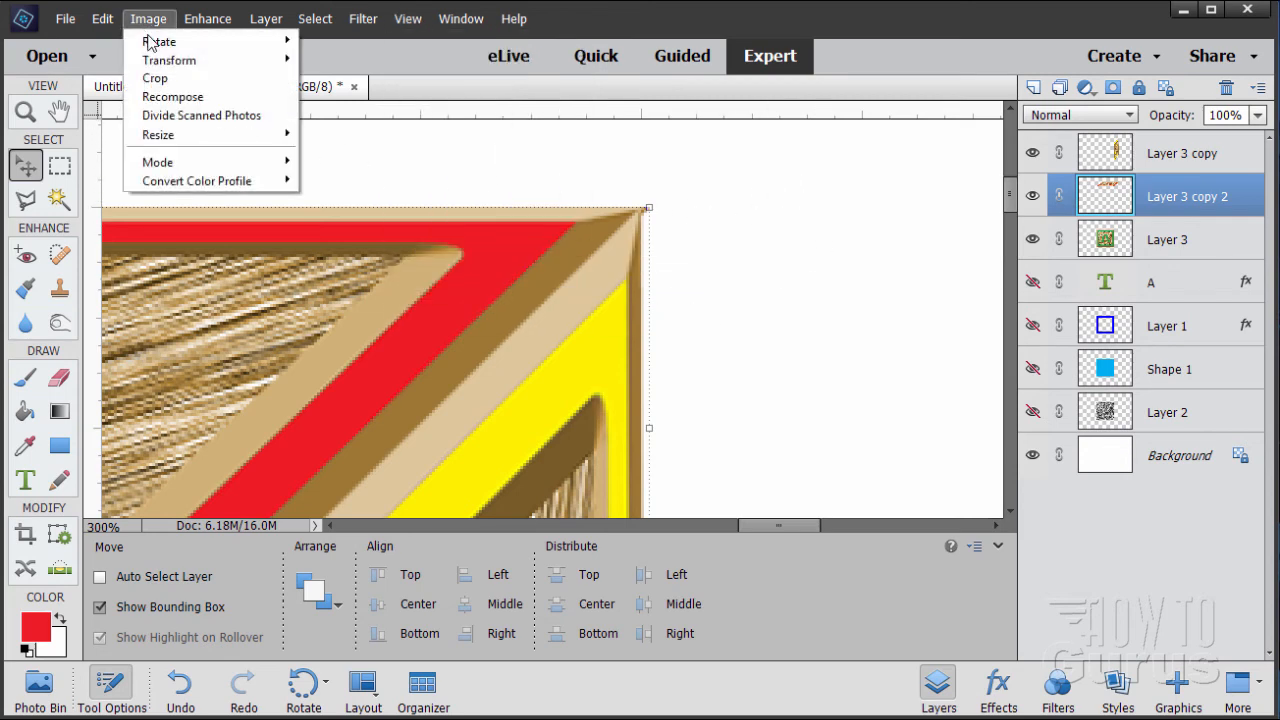
mouse_move(190, 62)
click(350, 96)
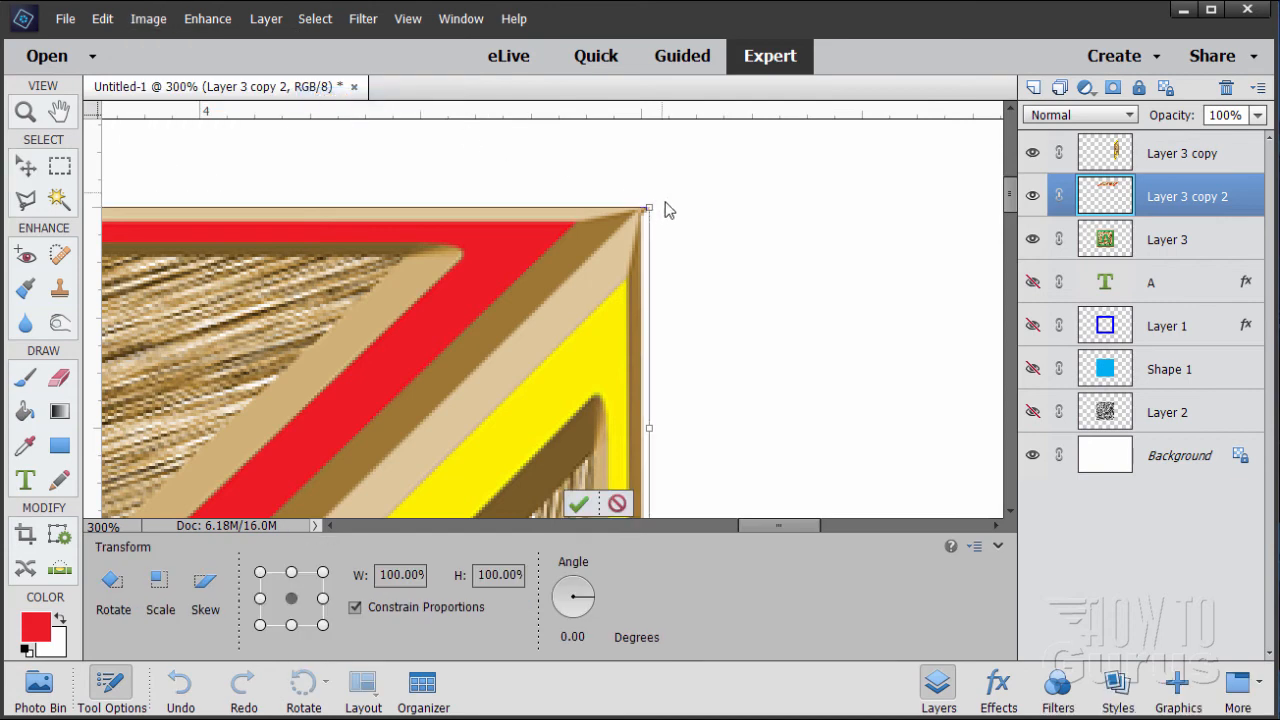
drag(648, 209, 641, 211)
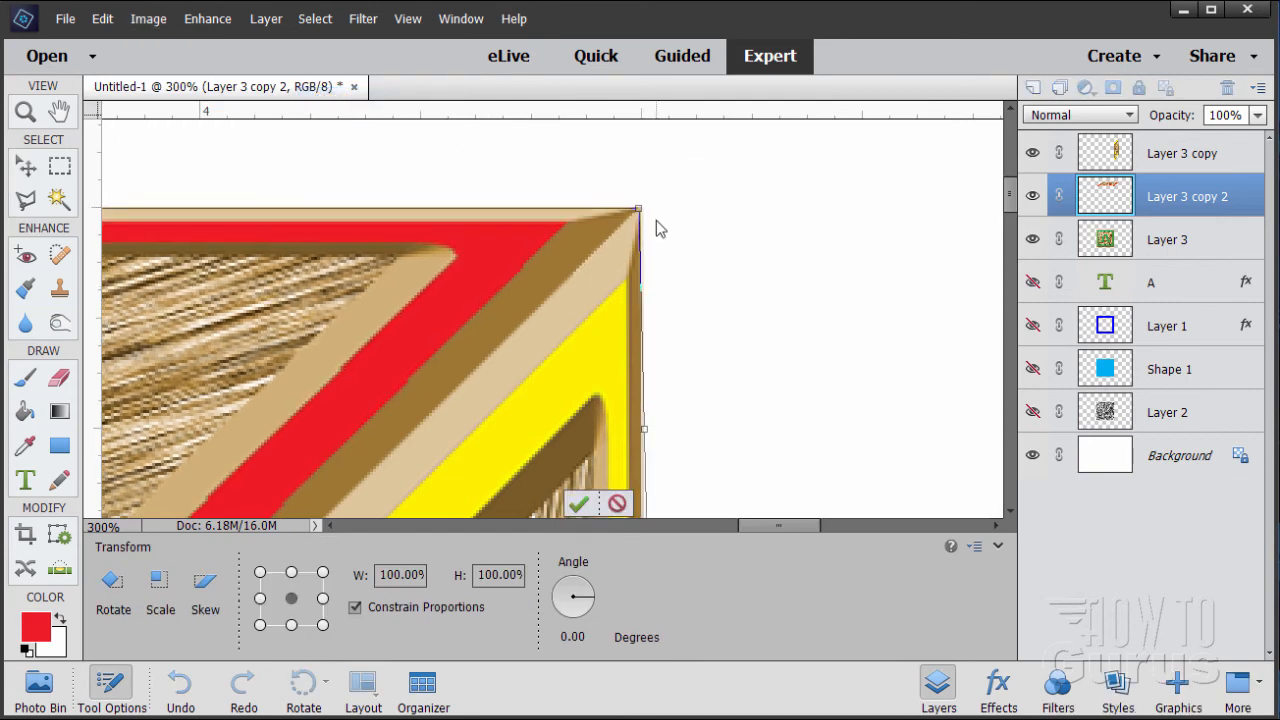
click(586, 503)
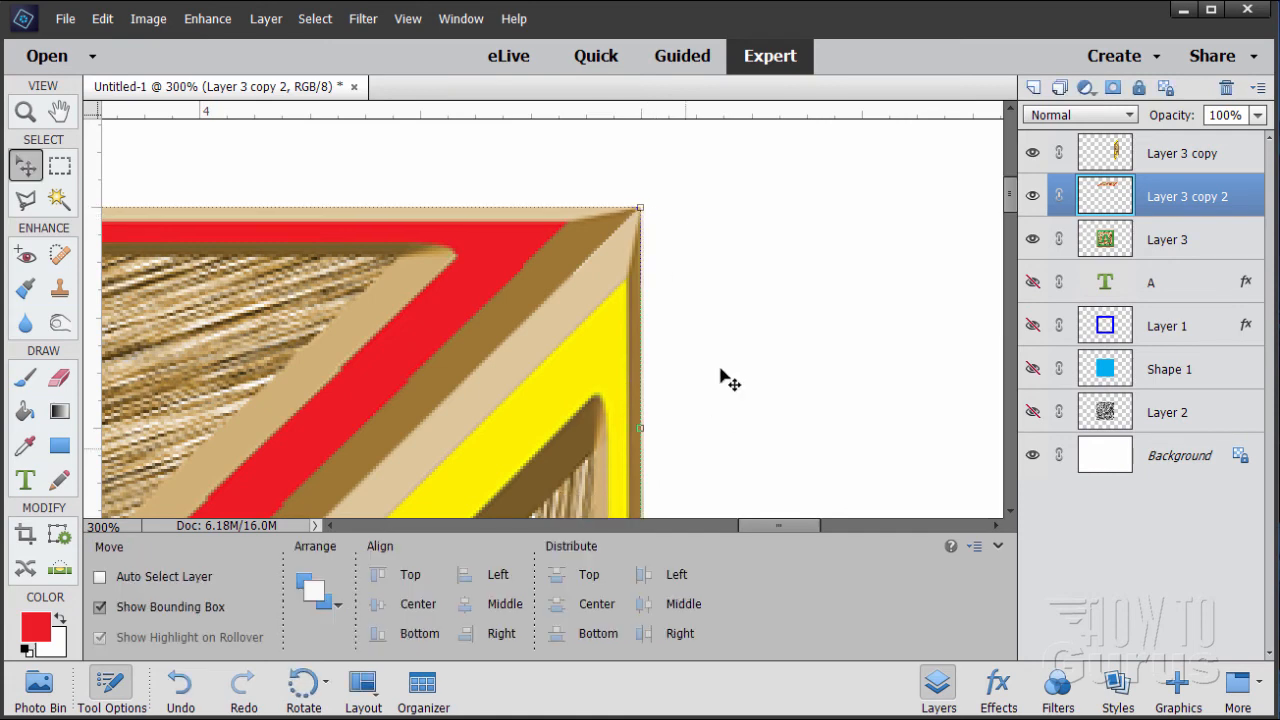
click(1110, 459)
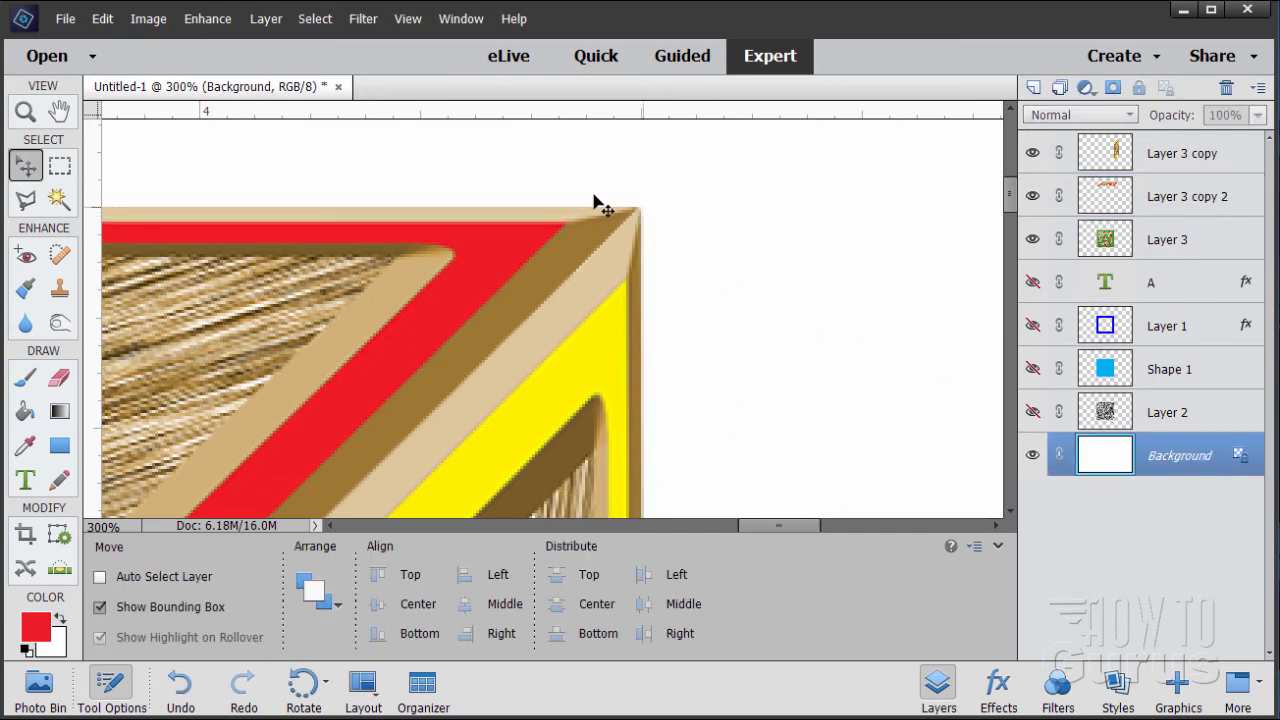
click(36, 116)
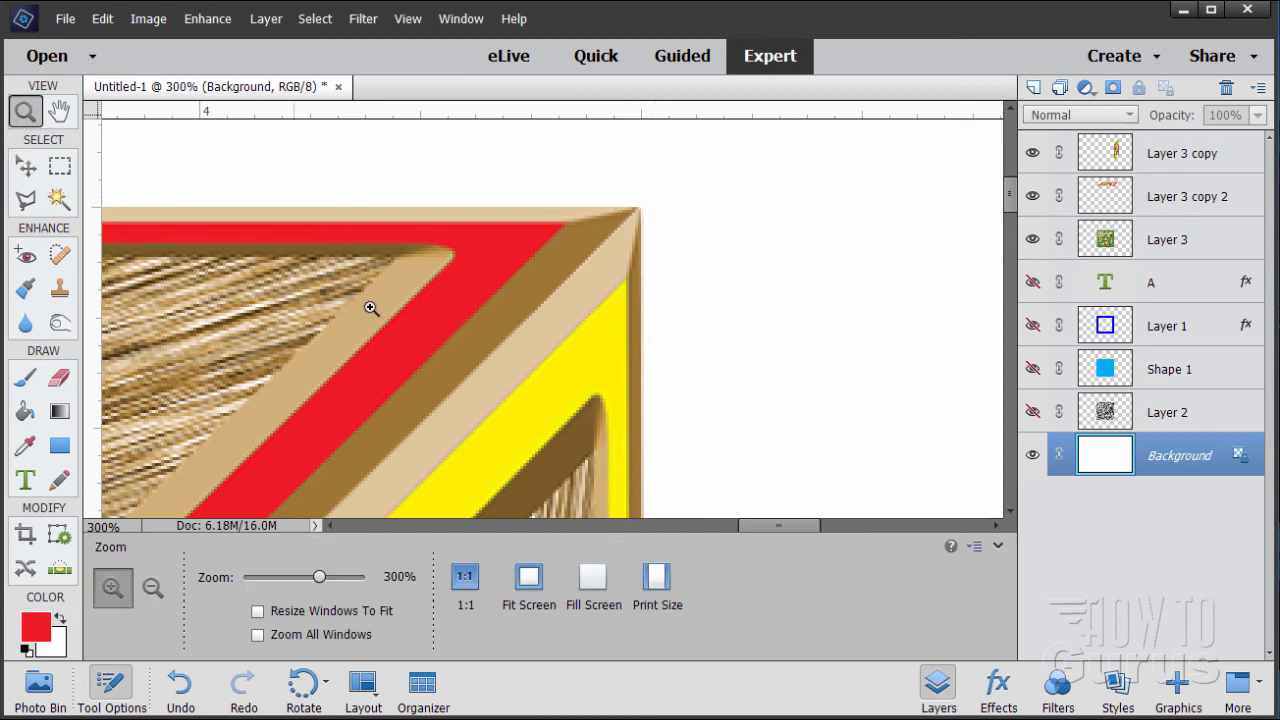
click(407, 20)
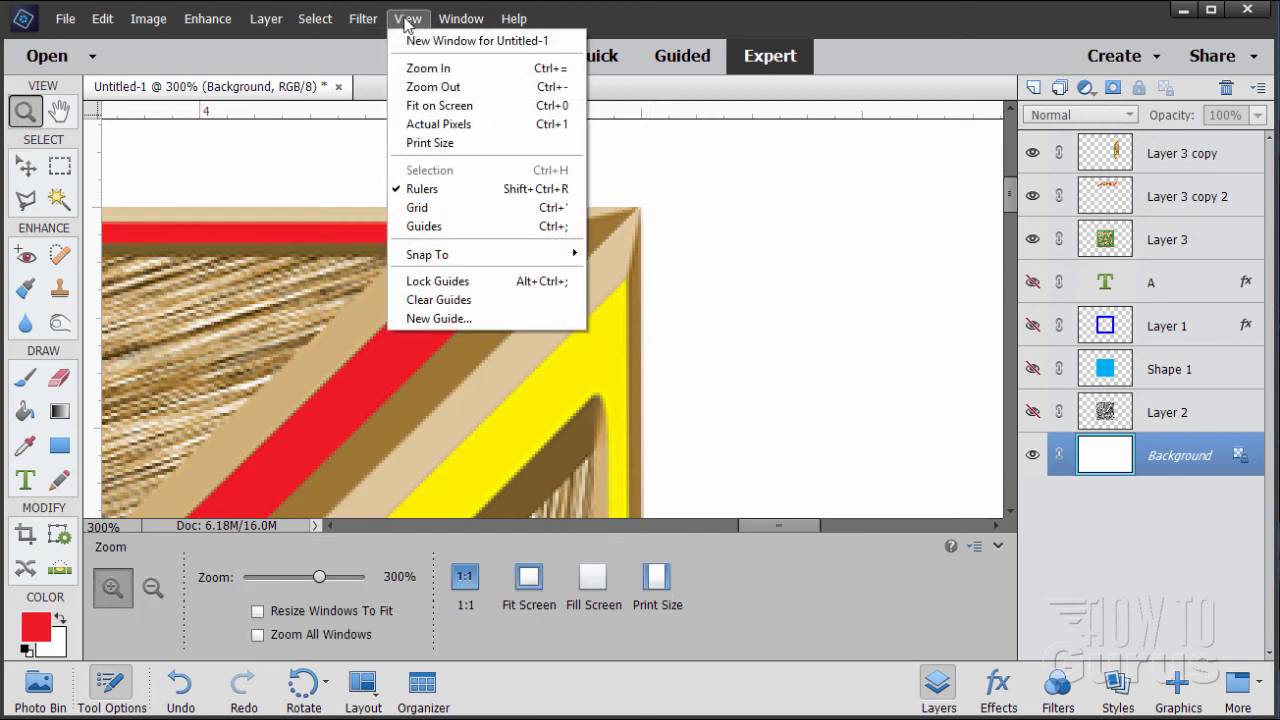
click(470, 106)
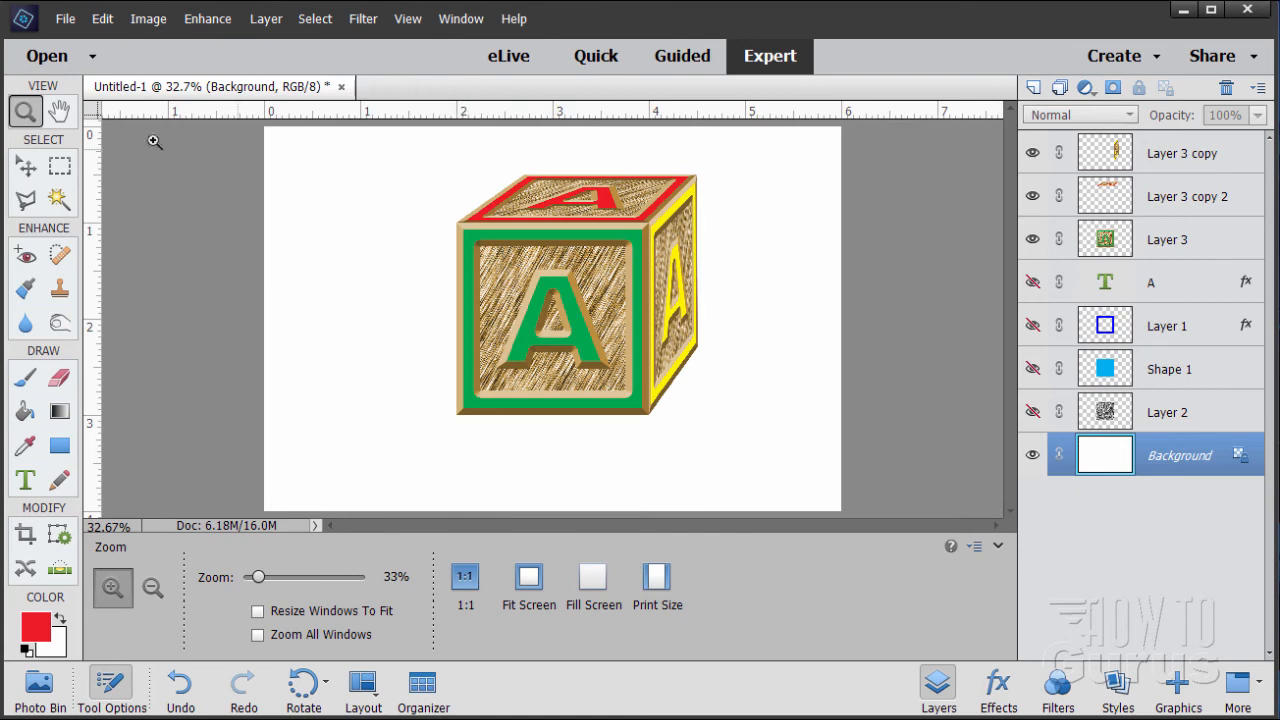
Move Layer 3, Layer 3 copy and Layer 3 copy 2 together so the block sits near the document's centre
key(v)
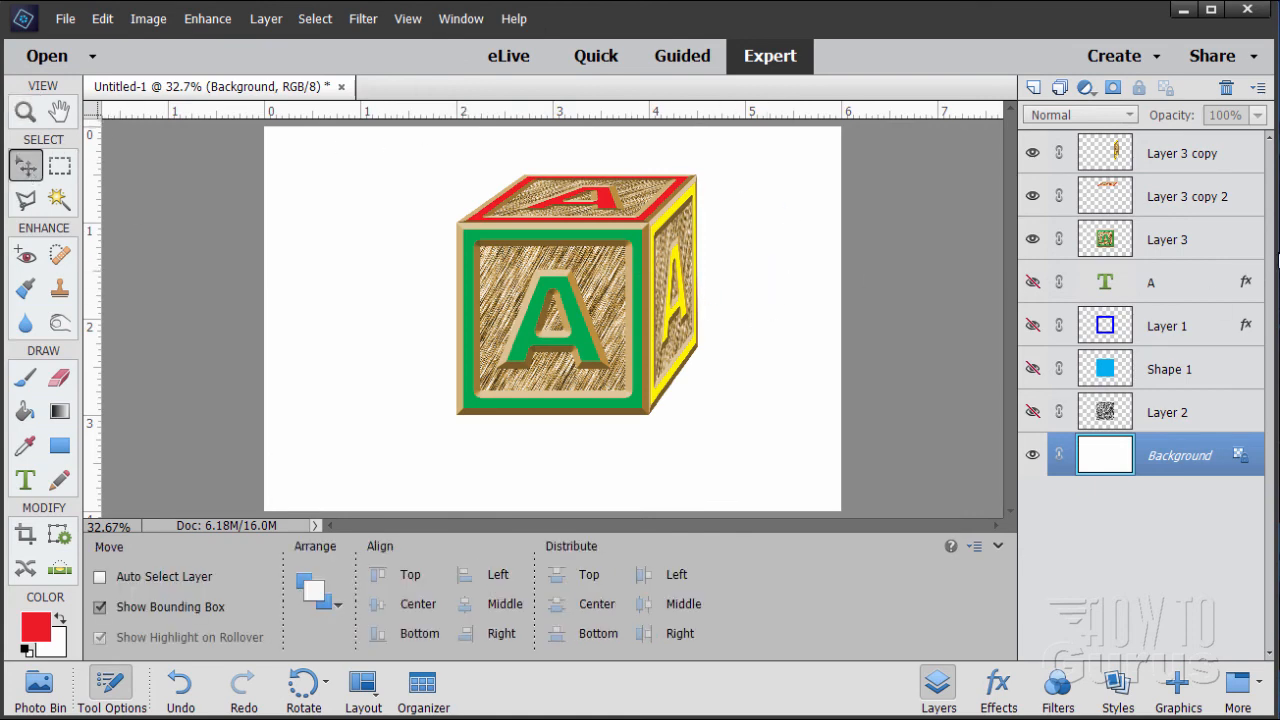
click(1166, 163)
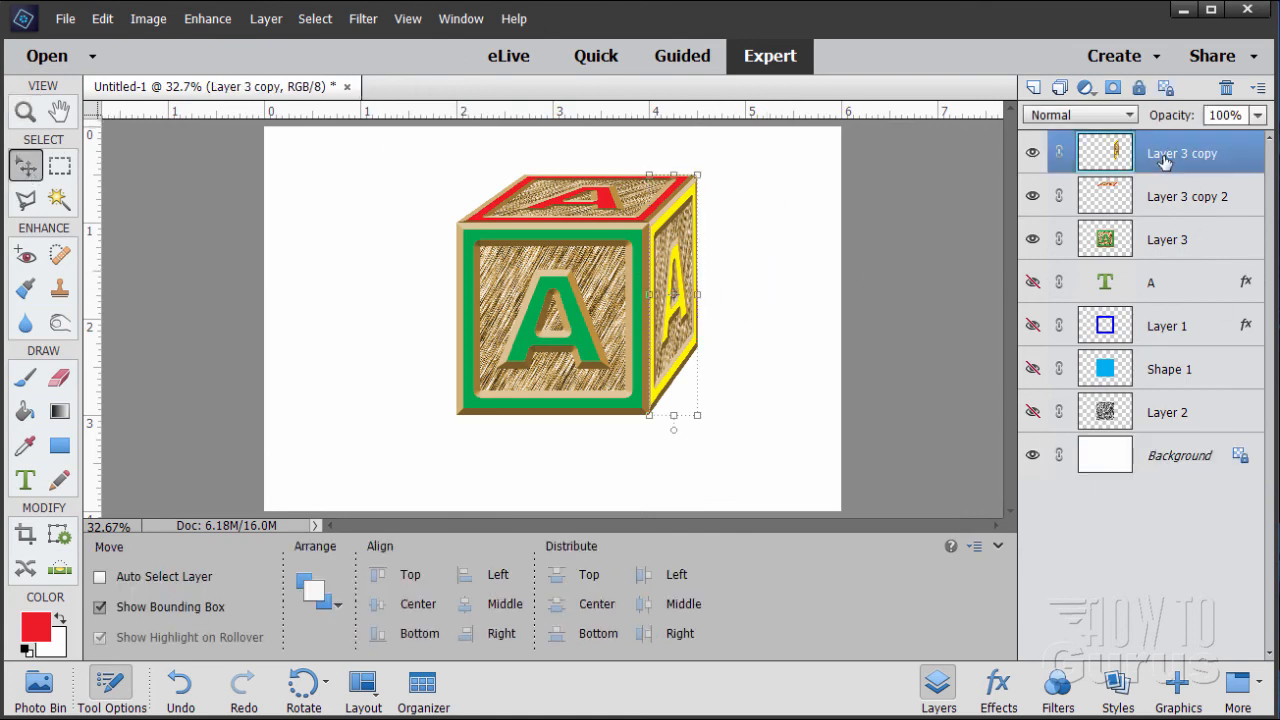
shift+click(1167, 241)
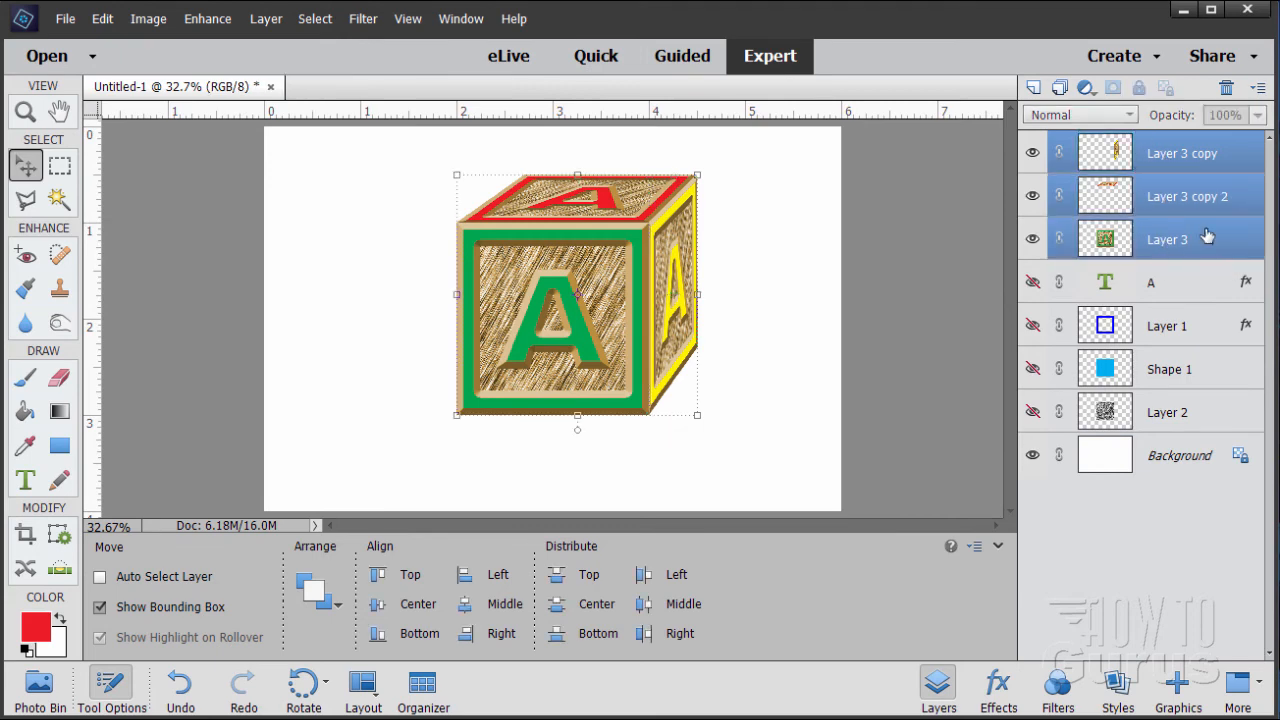
drag(610, 302, 588, 328)
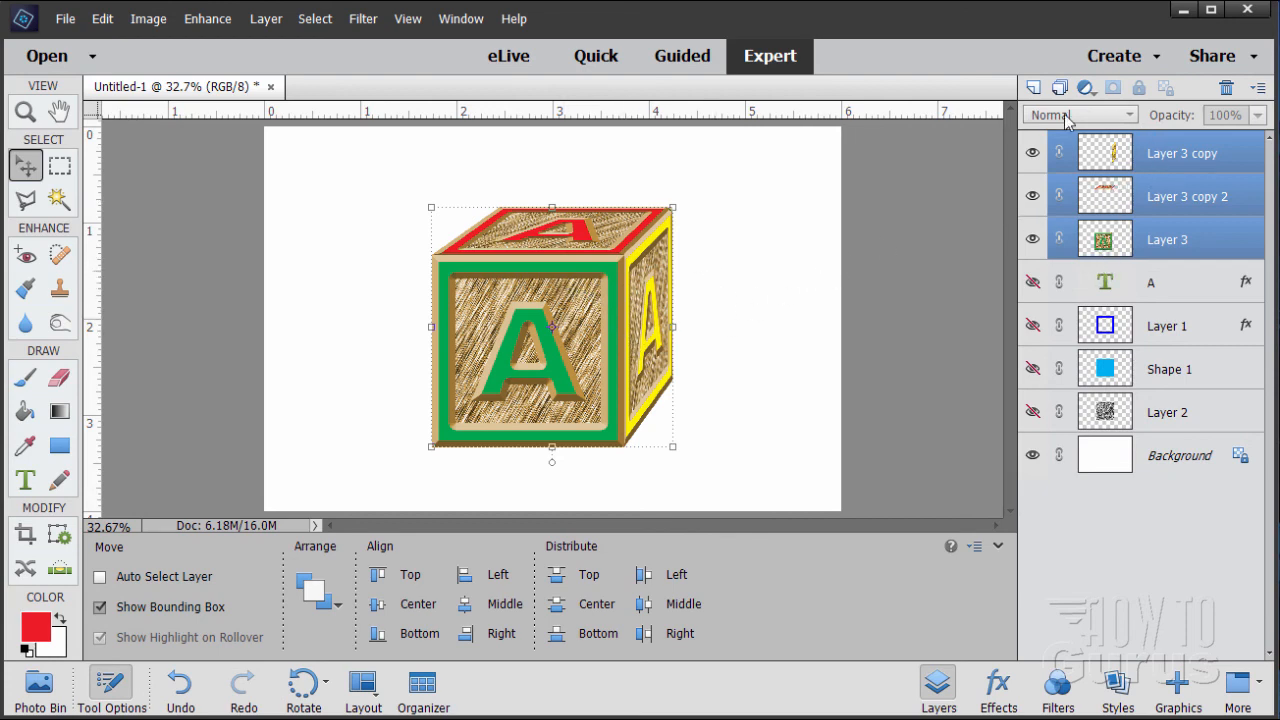
Hide the Background, stamp the visible faces into one new block layer above Layer 3 copy, and hide the three separate face layers
click(1210, 162)
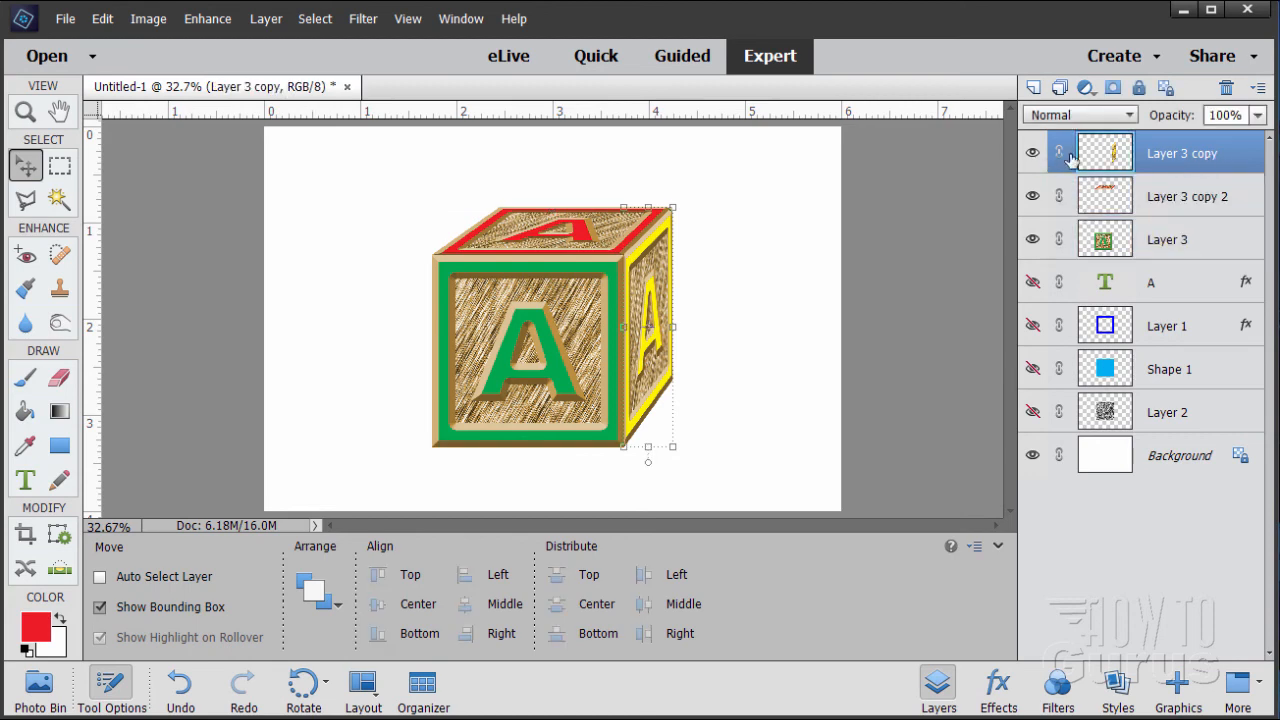
click(1034, 456)
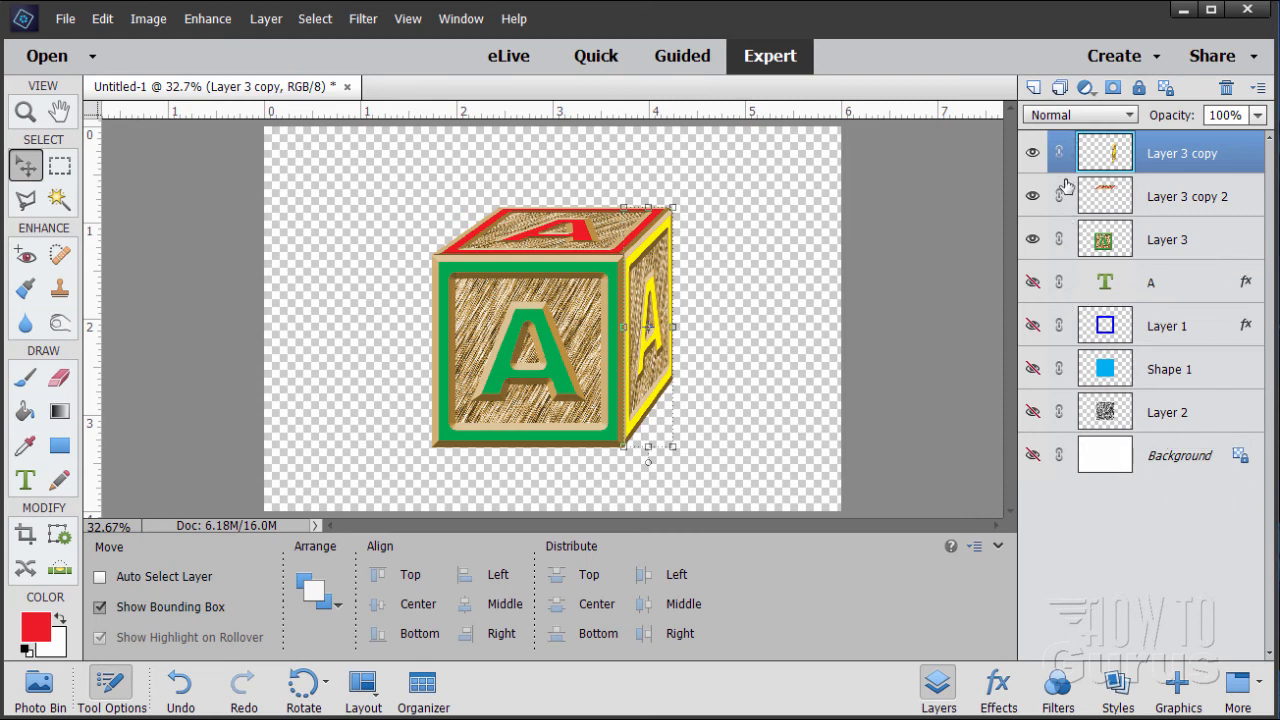
key(ctrl+shift+alt+e)
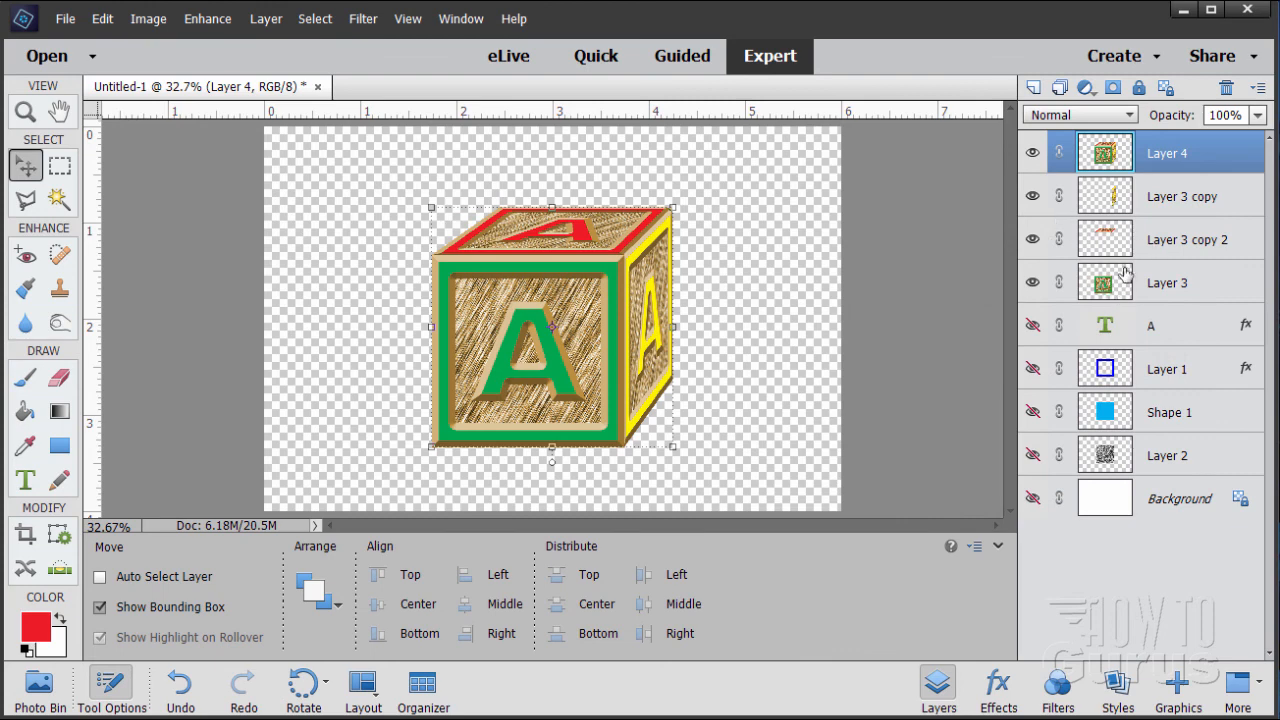
click(1032, 198)
Shift the merged block toward the left, duplicate its layer, and place the duplicate overlapping the original at its lower right
drag(650, 339, 590, 340)
drag(1100, 160, 1035, 88)
drag(609, 332, 785, 333)
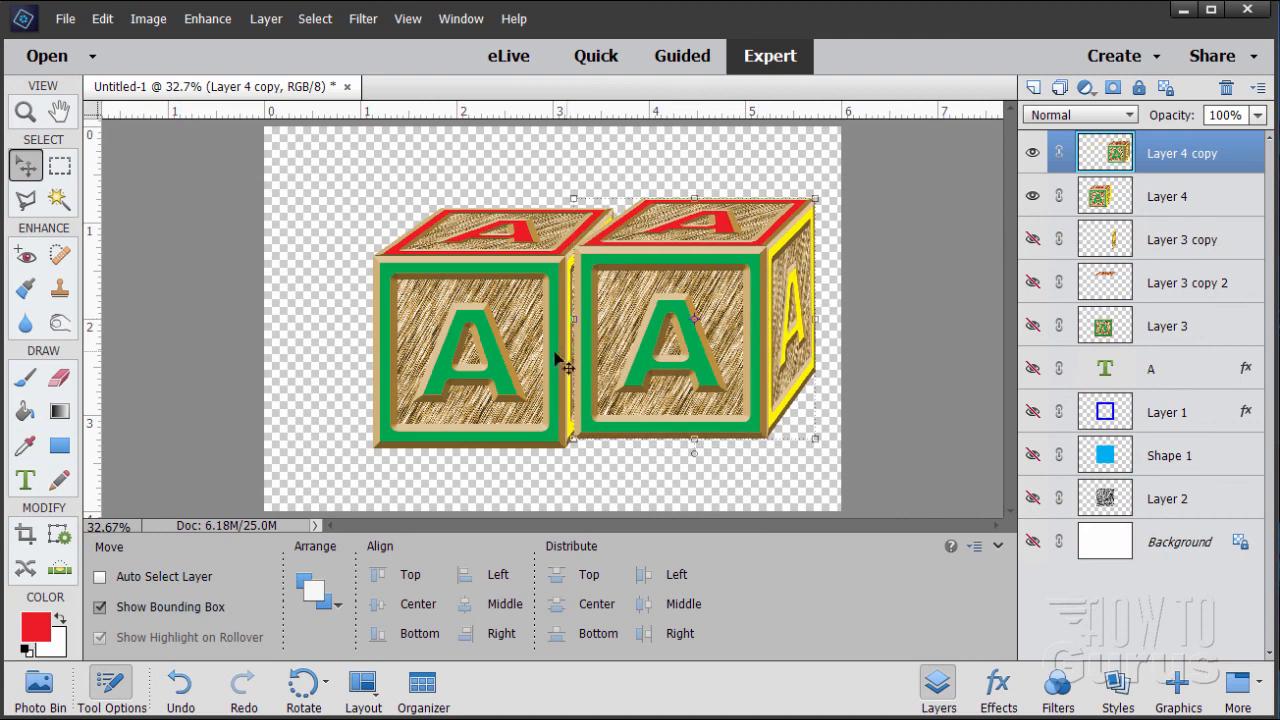
drag(664, 329, 682, 402)
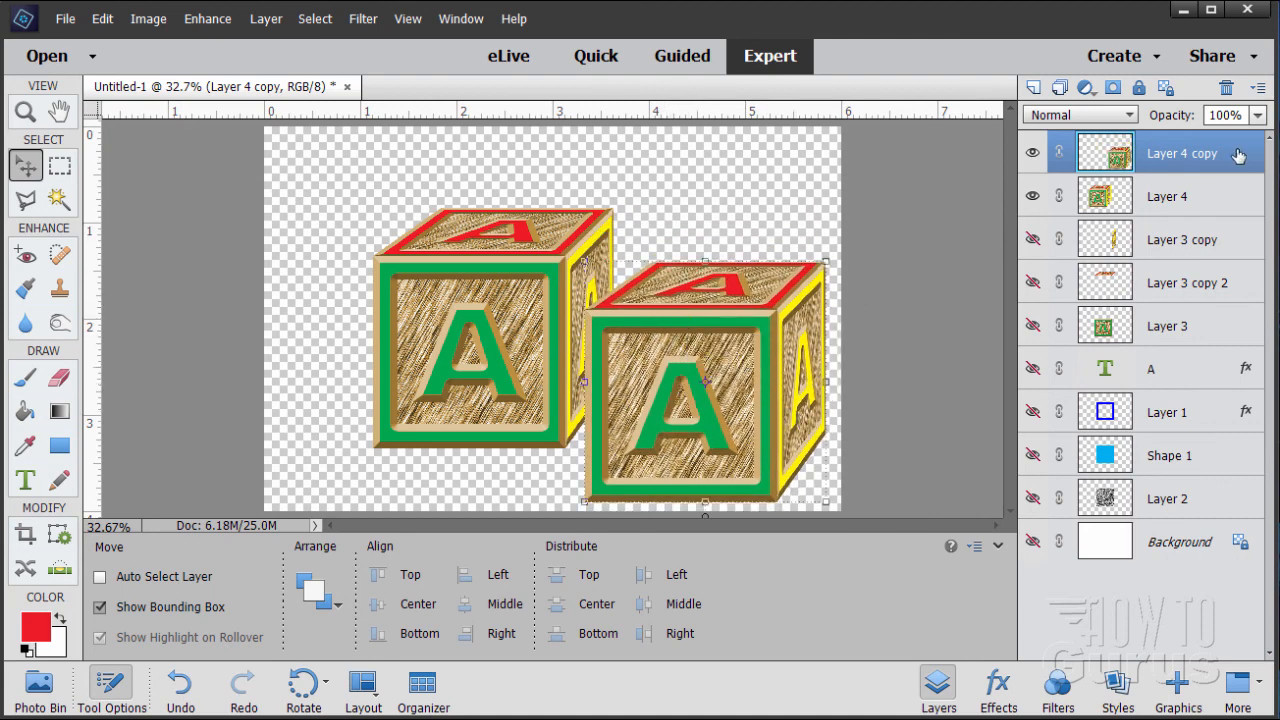
Delete the Layer 4 copy duplicate and move the remaining block back to the middle of the document
click(1226, 88)
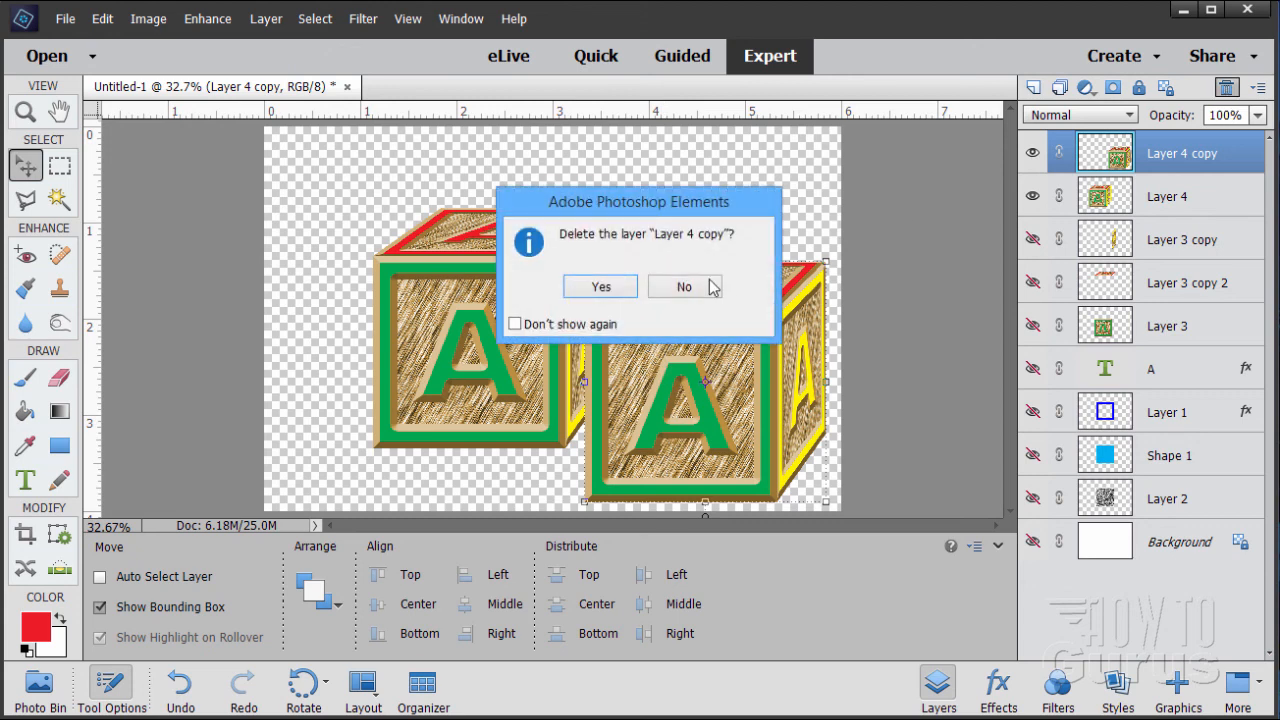
click(600, 286)
drag(541, 333, 600, 334)
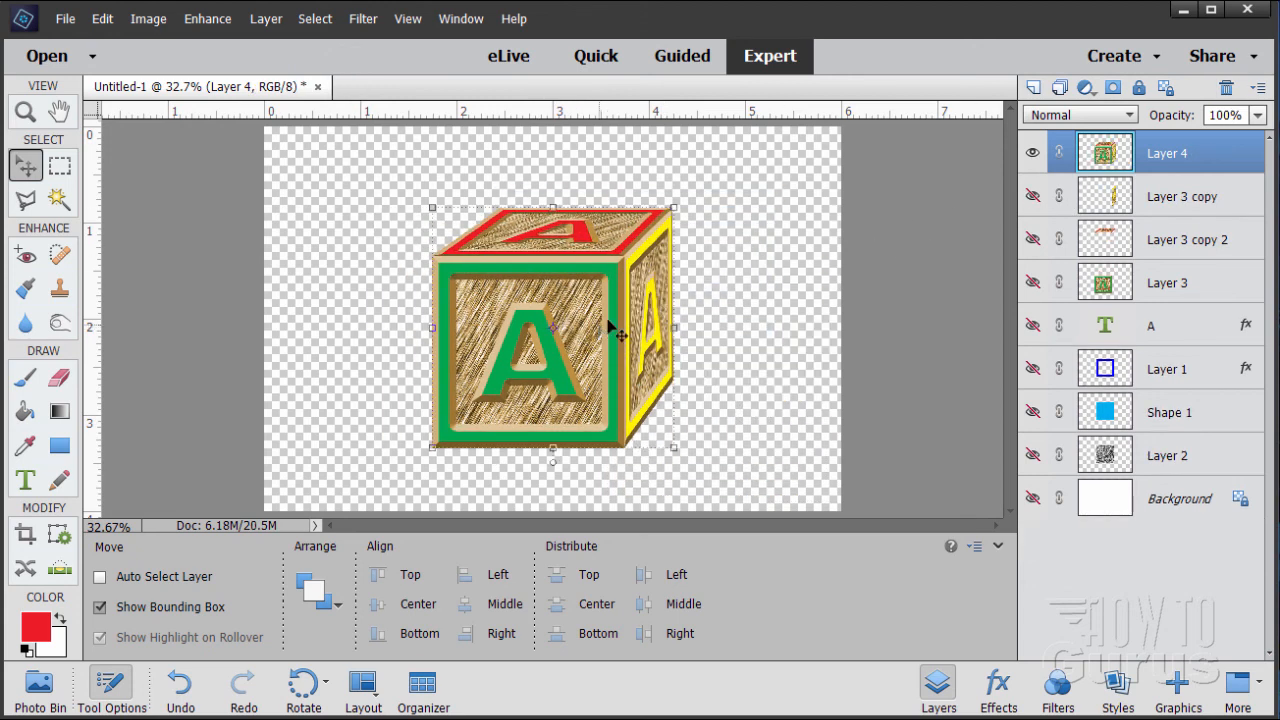
Show the white Background layer and move the block up slightly to centre it vertically in the document
click(1031, 498)
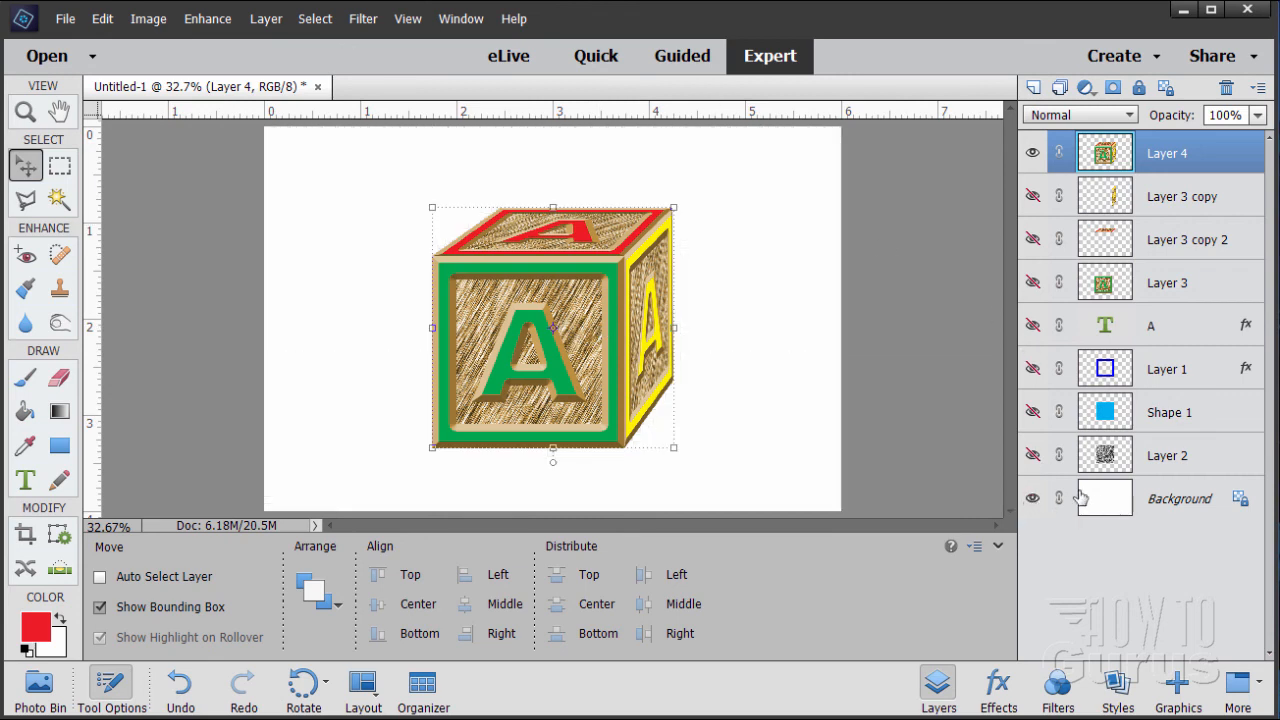
drag(597, 372, 596, 363)
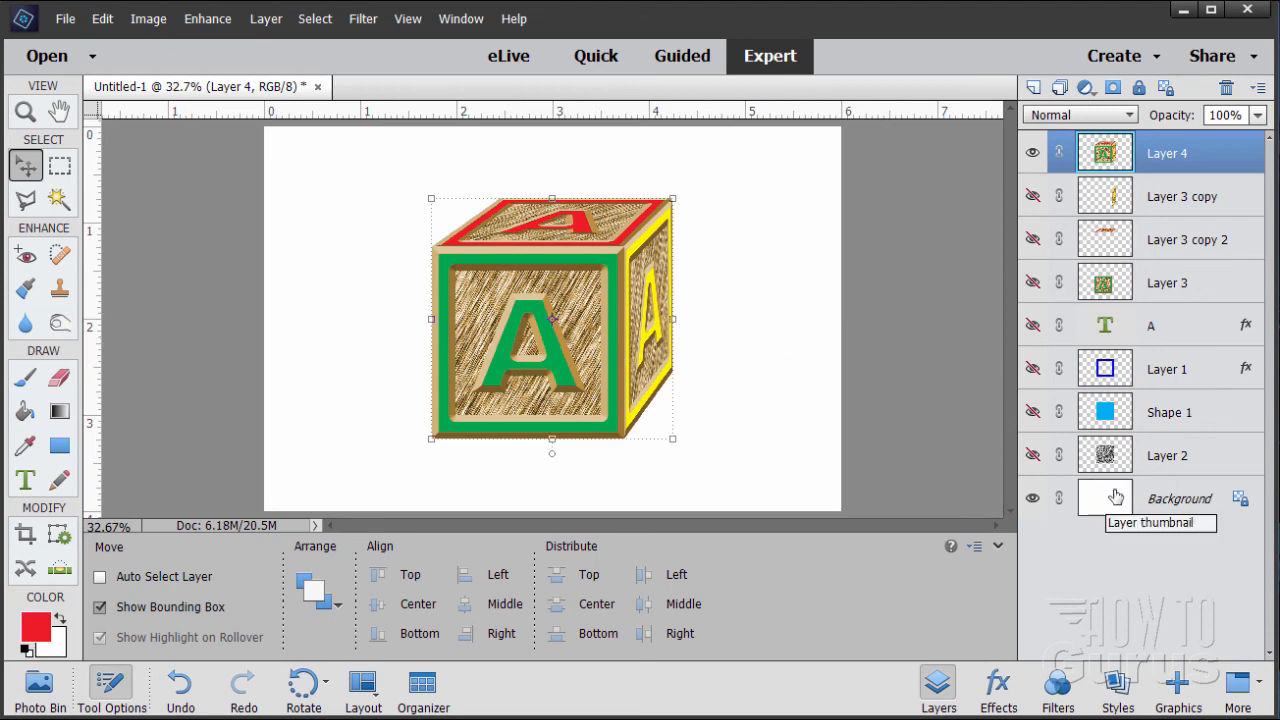
Replace the white background with the blue sunburst design from the Backgrounds graphics collection
click(1180, 688)
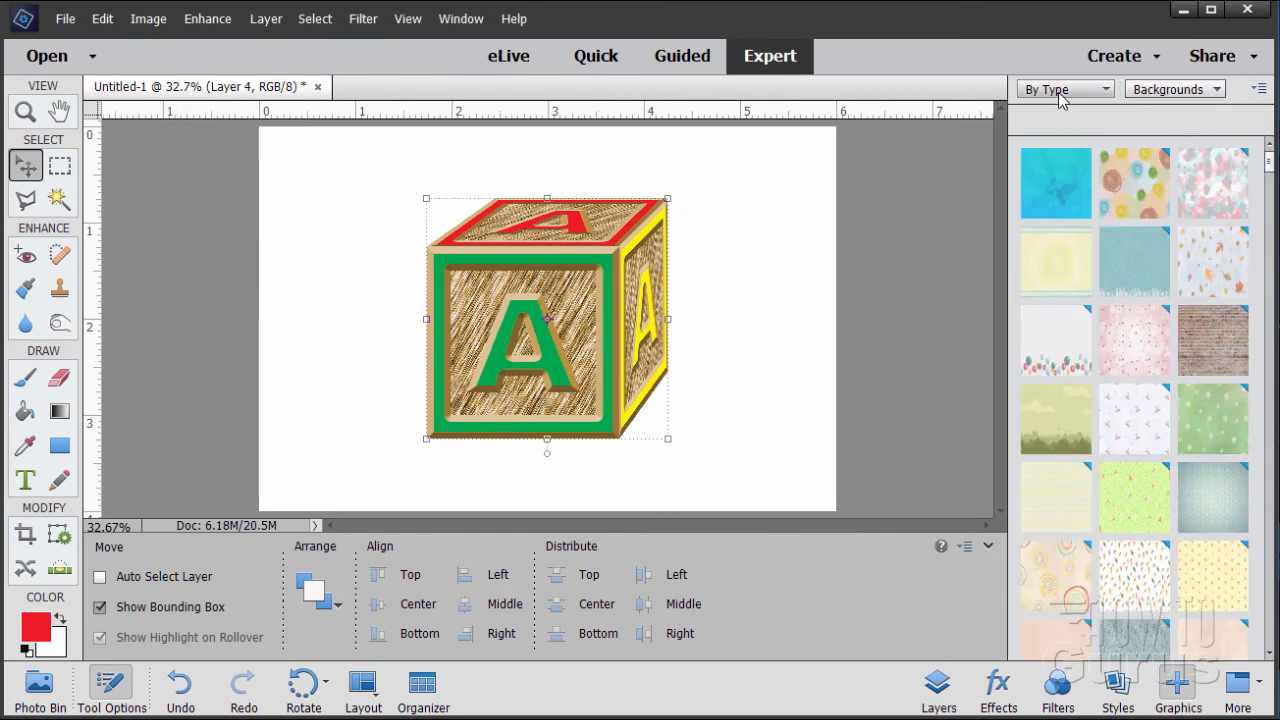
click(1164, 90)
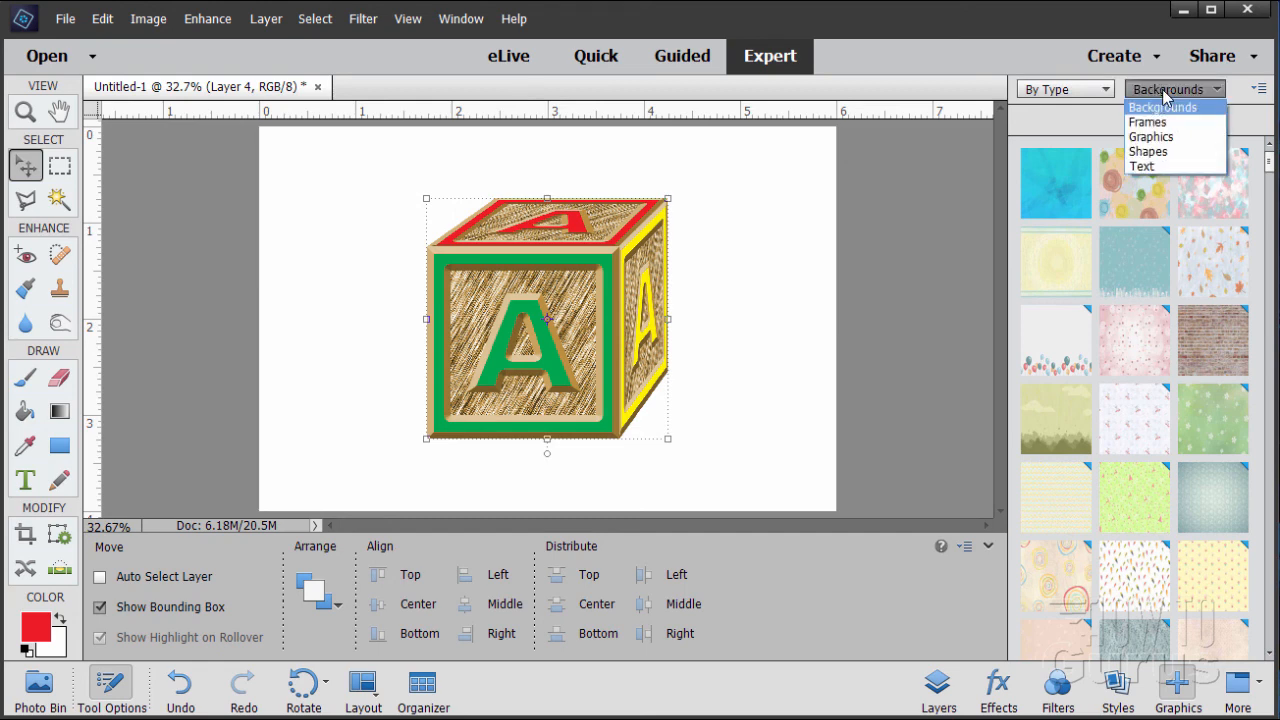
click(1164, 92)
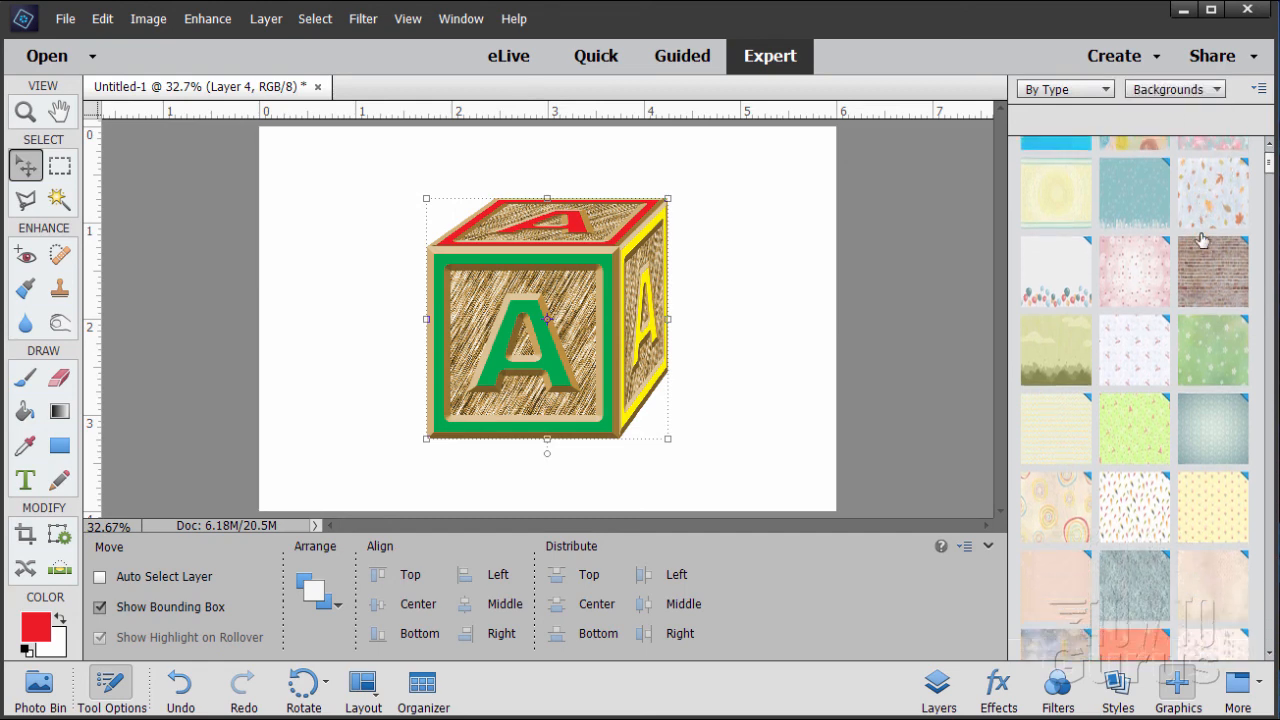
scroll(1202, 240, down, 3)
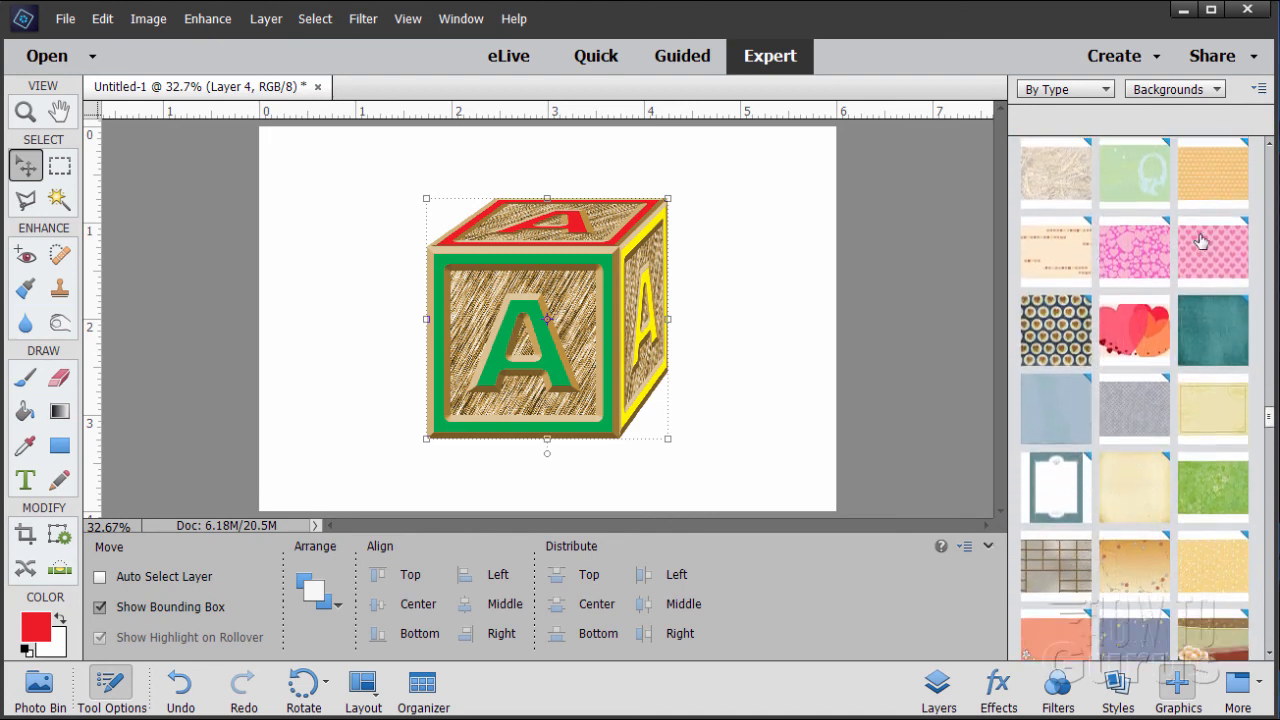
scroll(1201, 241, down, 10)
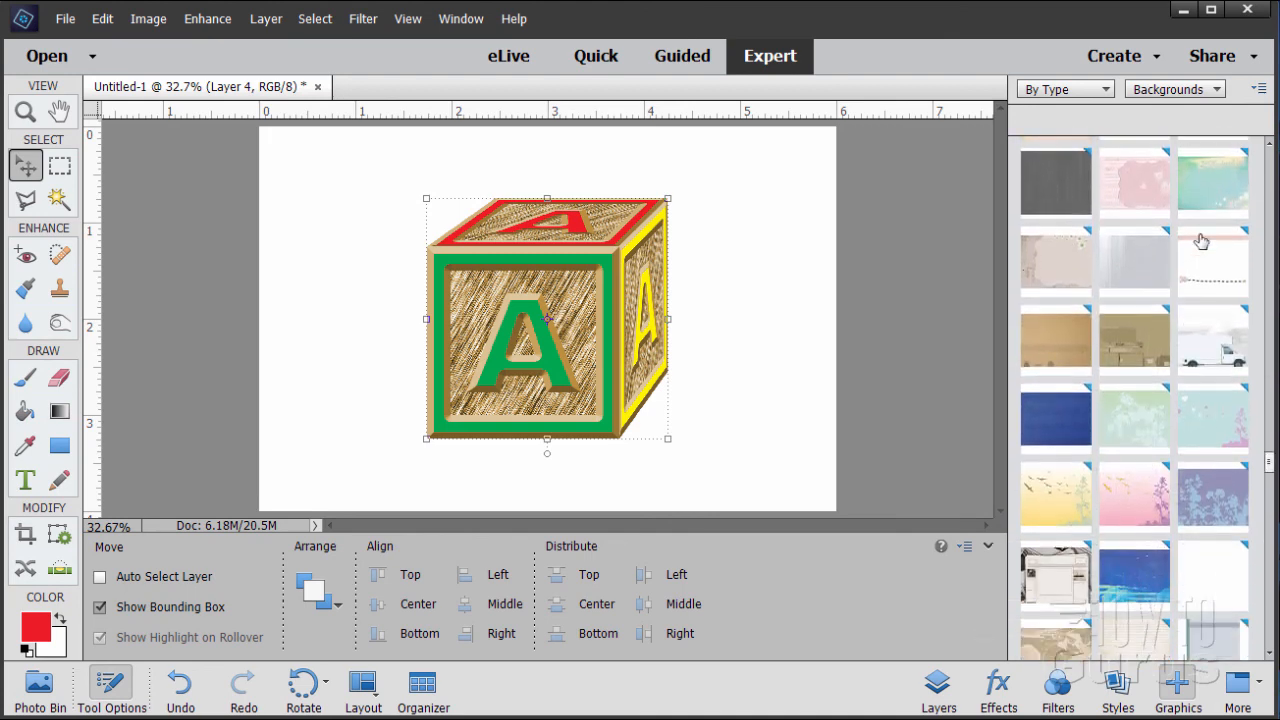
scroll(1201, 241, down, 10)
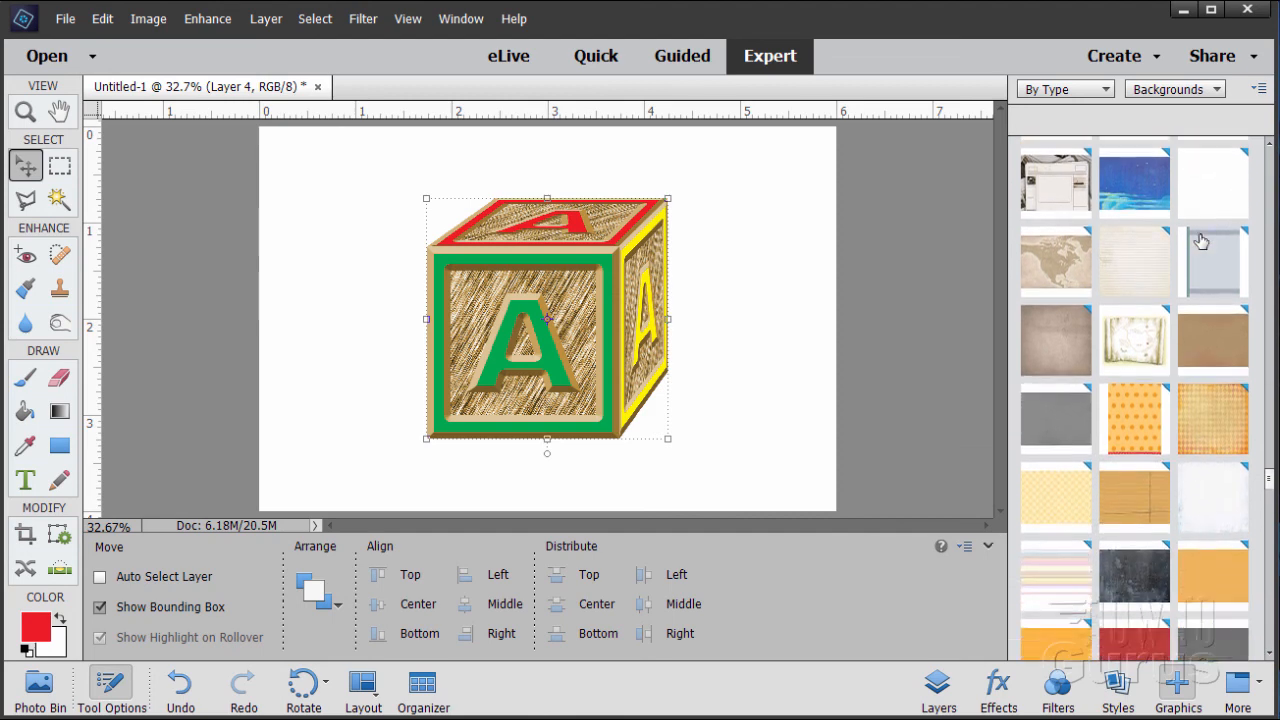
scroll(1201, 241, down, 10)
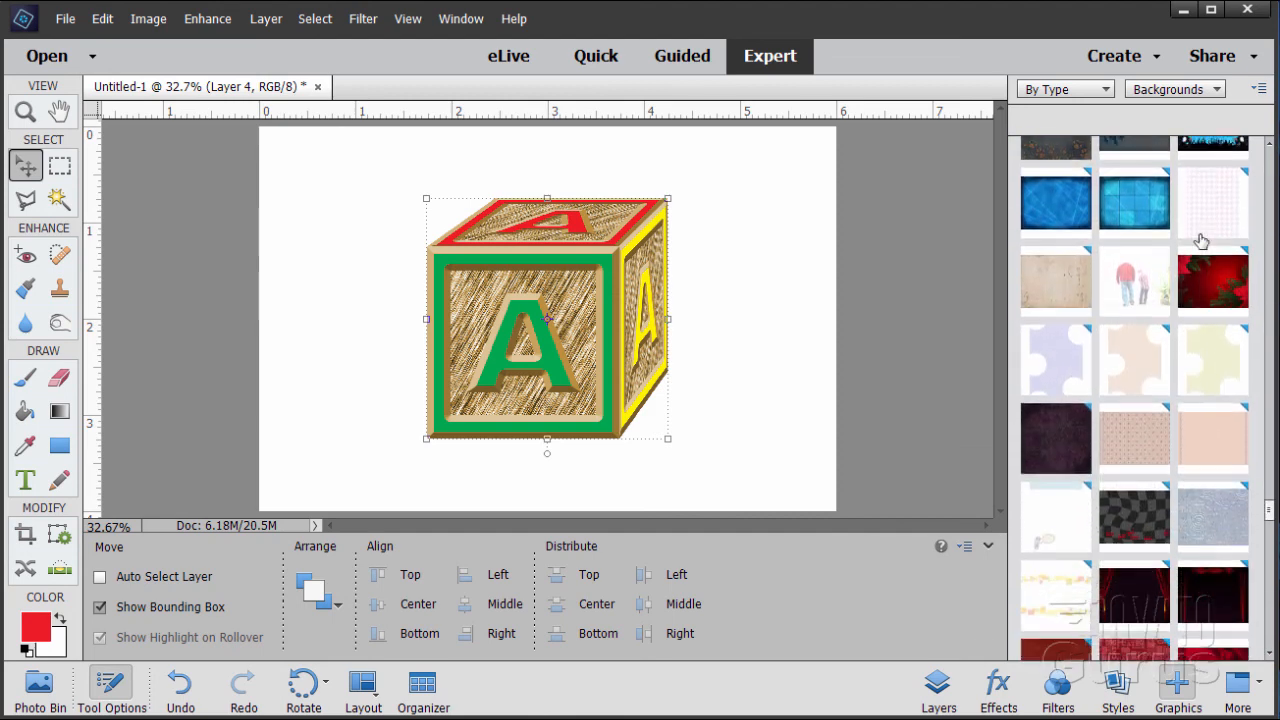
scroll(1201, 241, down, 10)
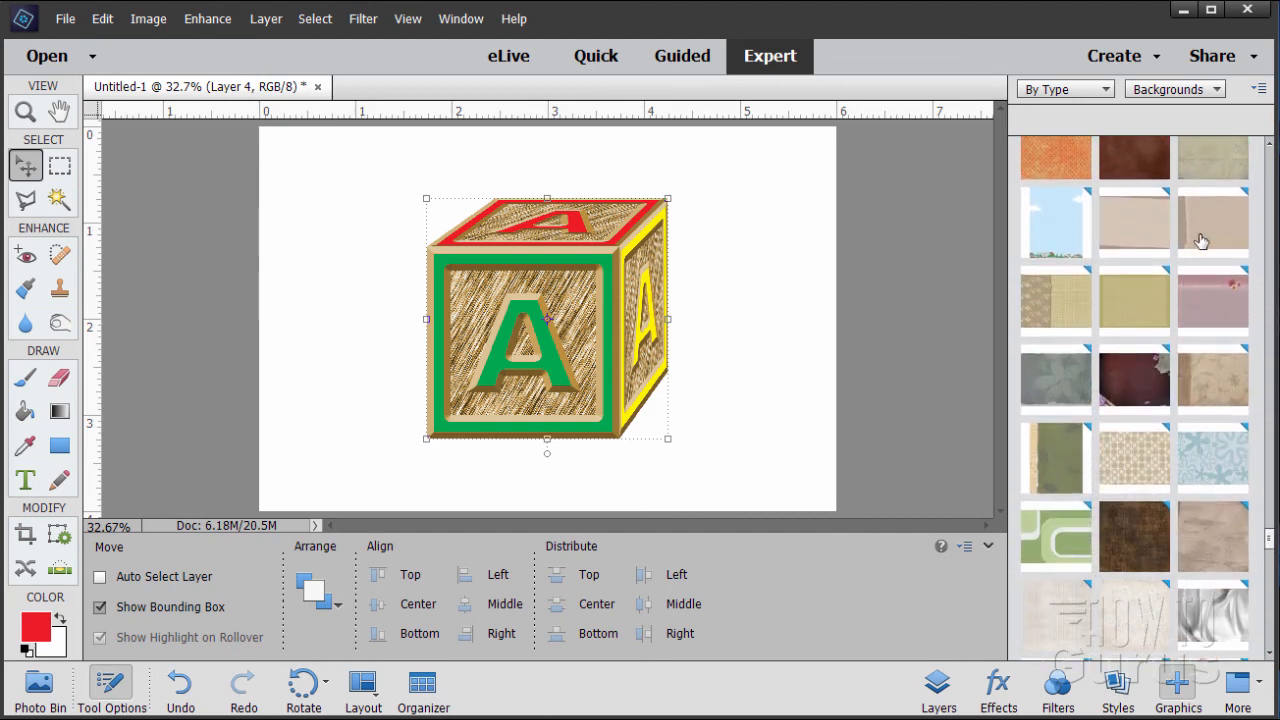
scroll(1201, 241, down, 2)
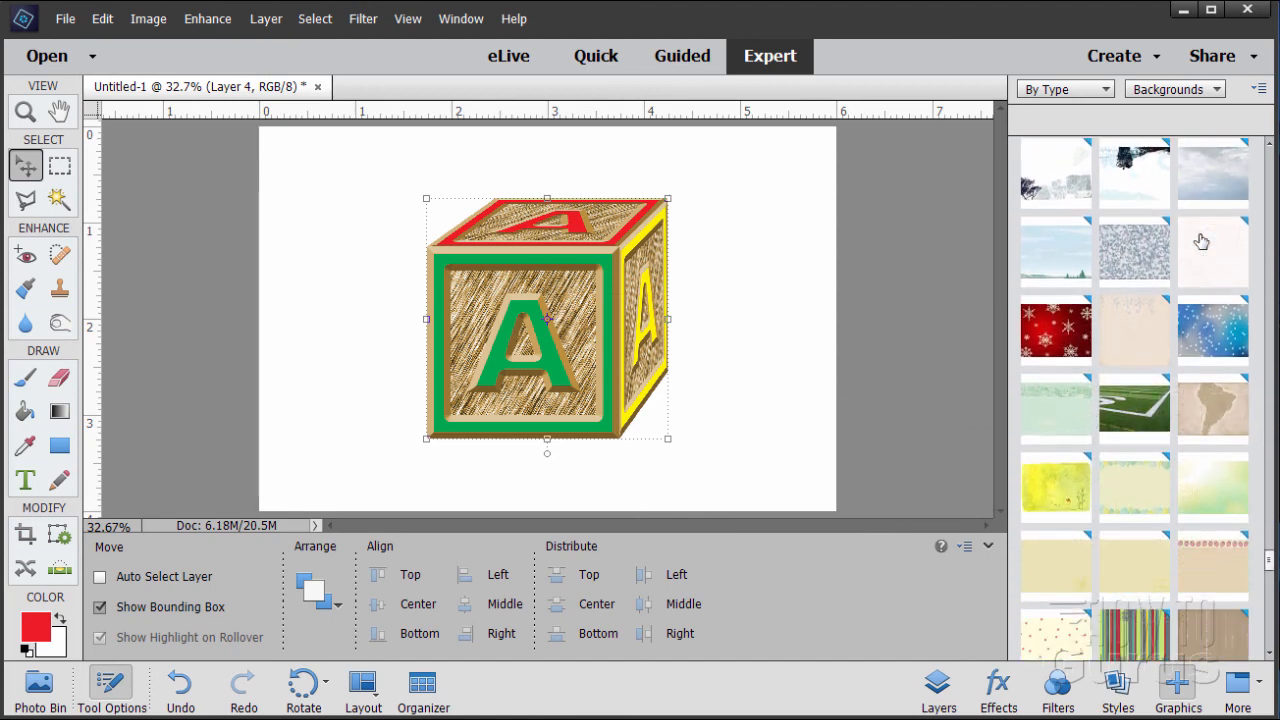
scroll(1201, 241, down, 5)
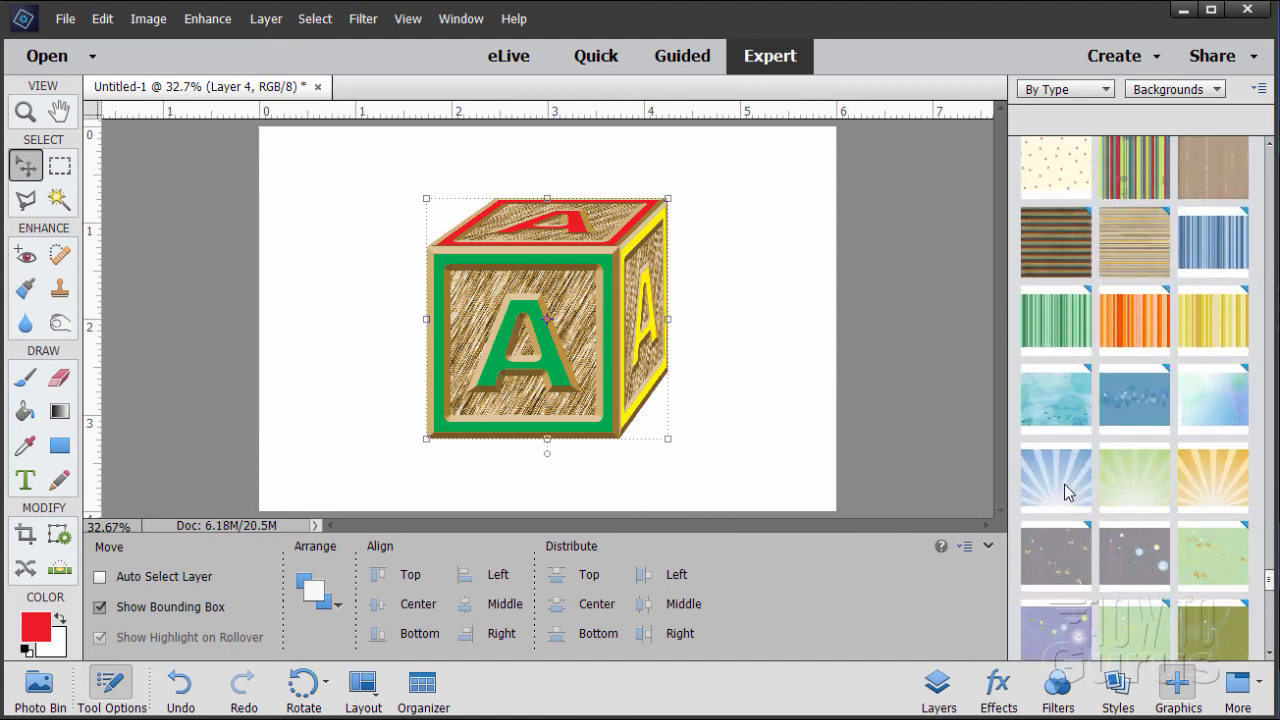
double_click(1060, 468)
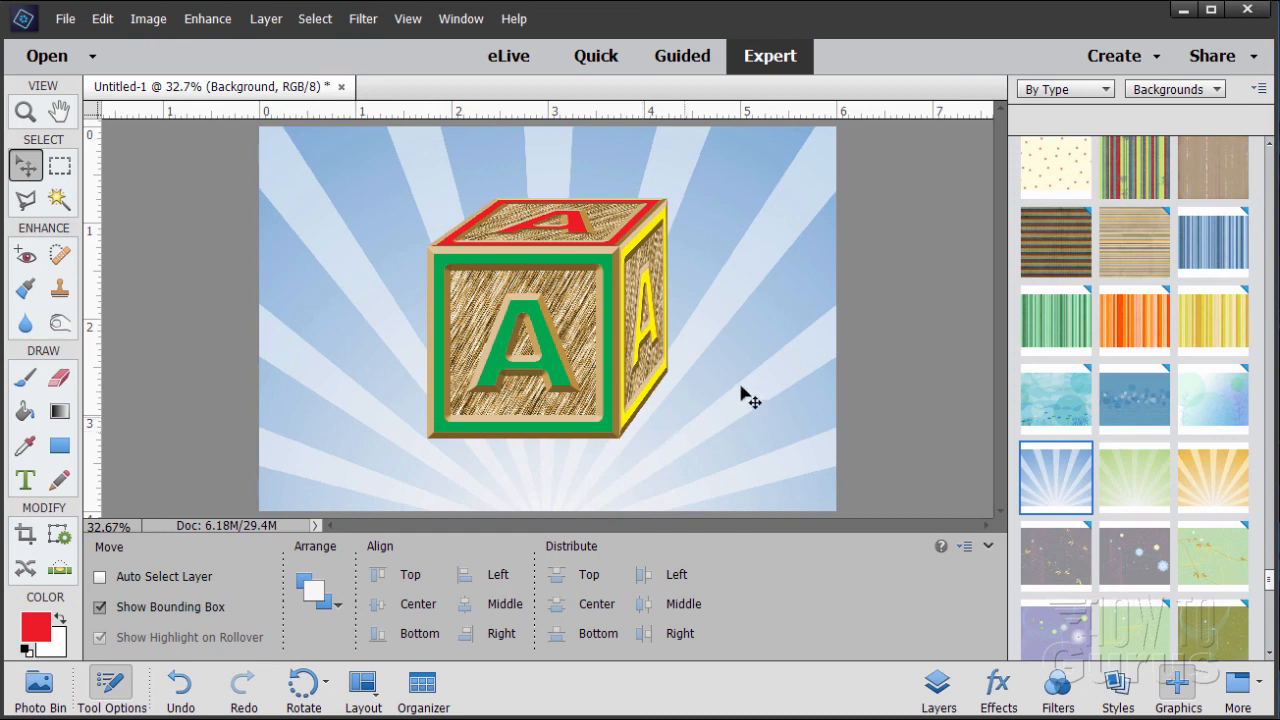
Select Layer 4 and move the block down slightly over the sunburst background
click(938, 686)
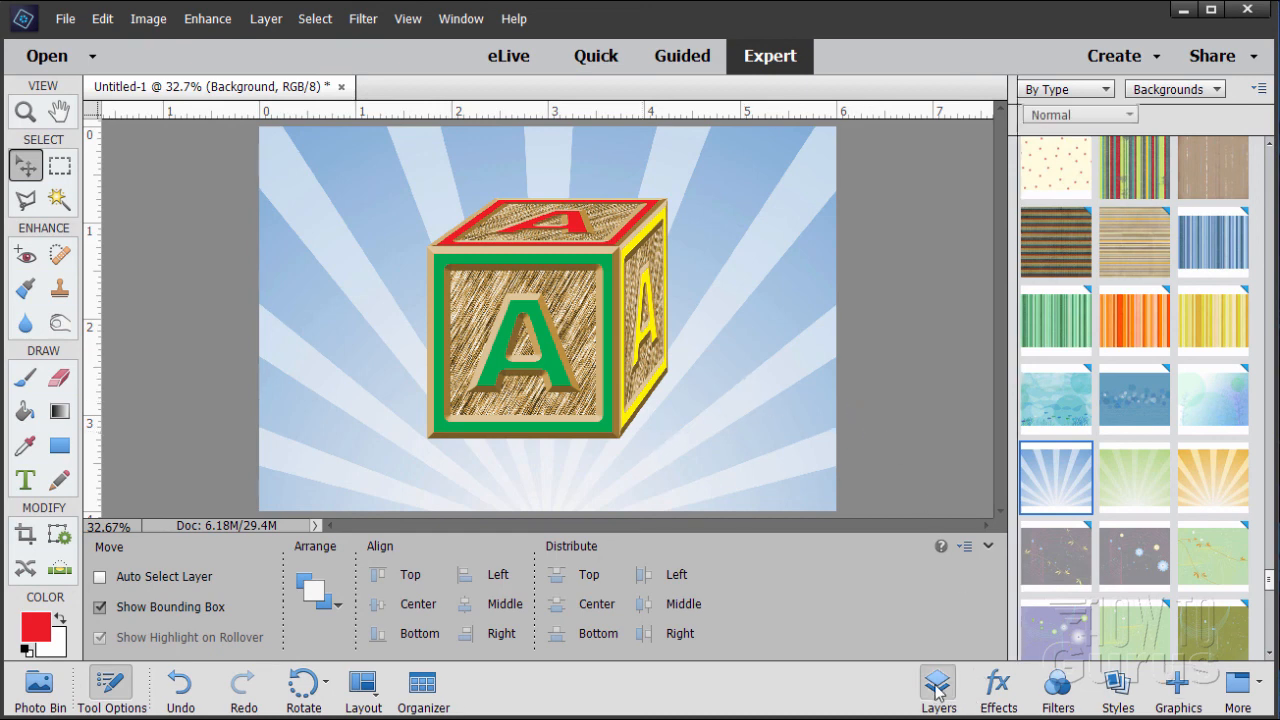
click(1158, 153)
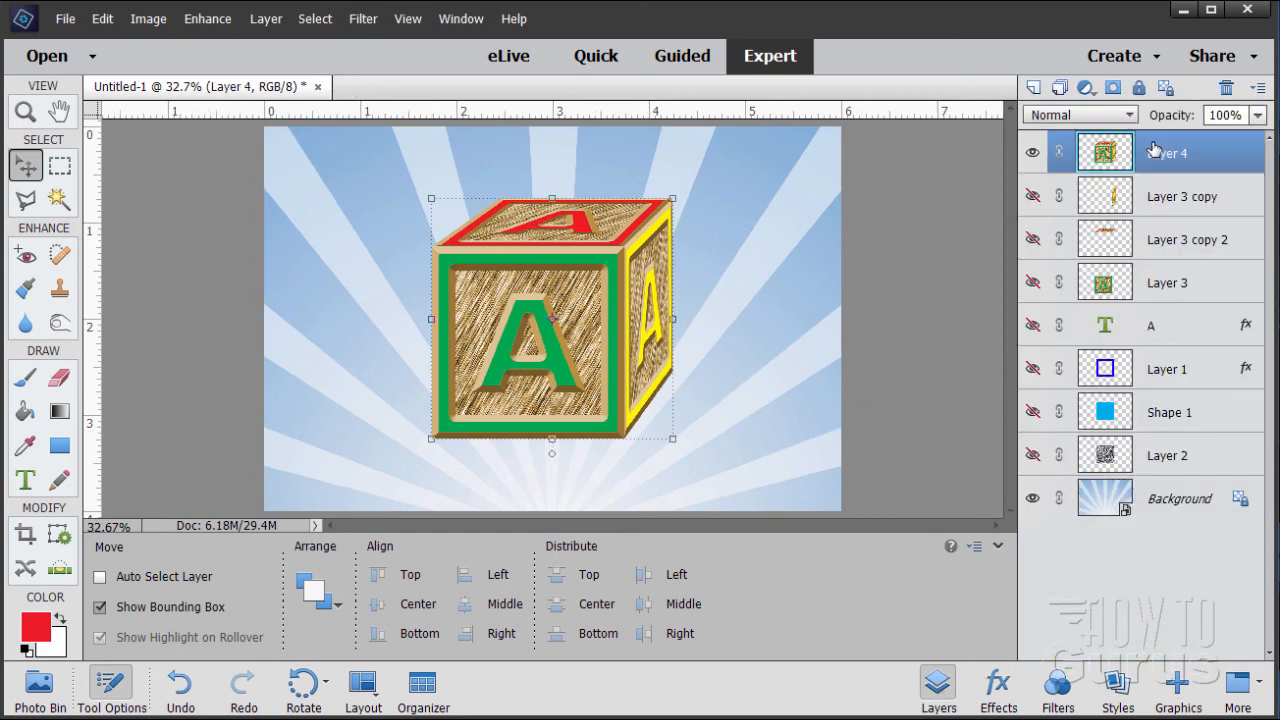
drag(582, 350, 582, 370)
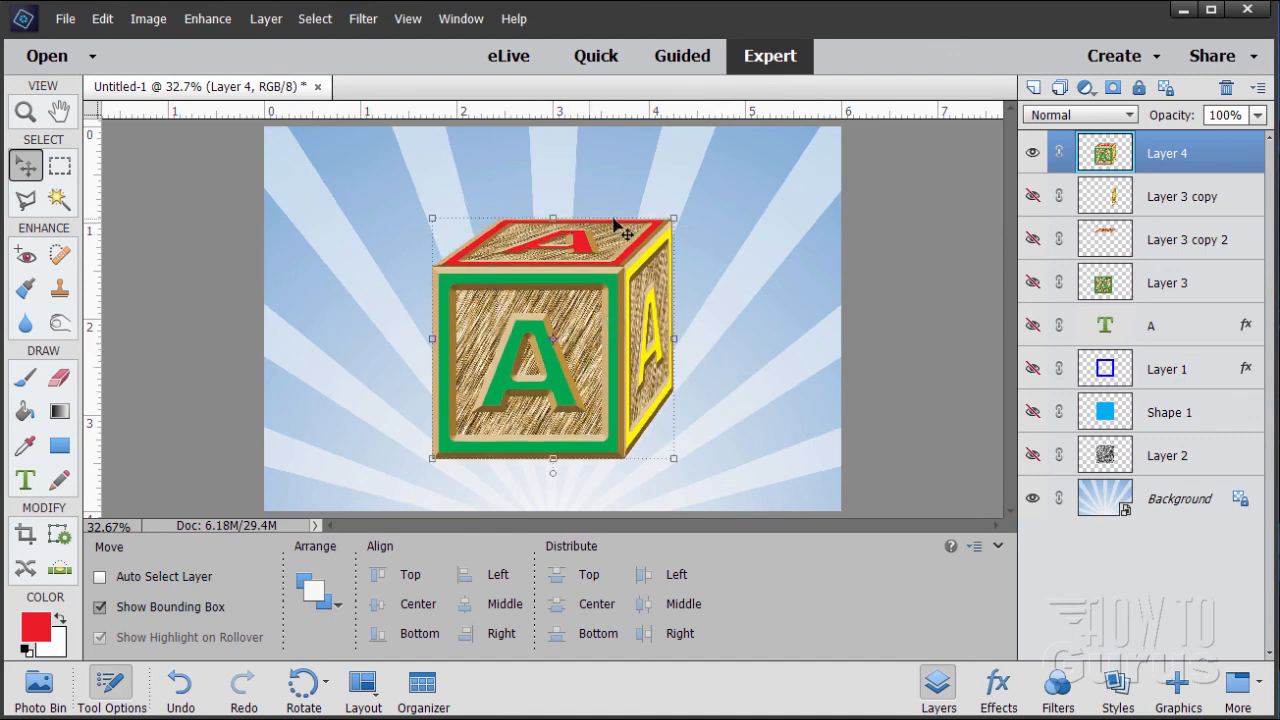